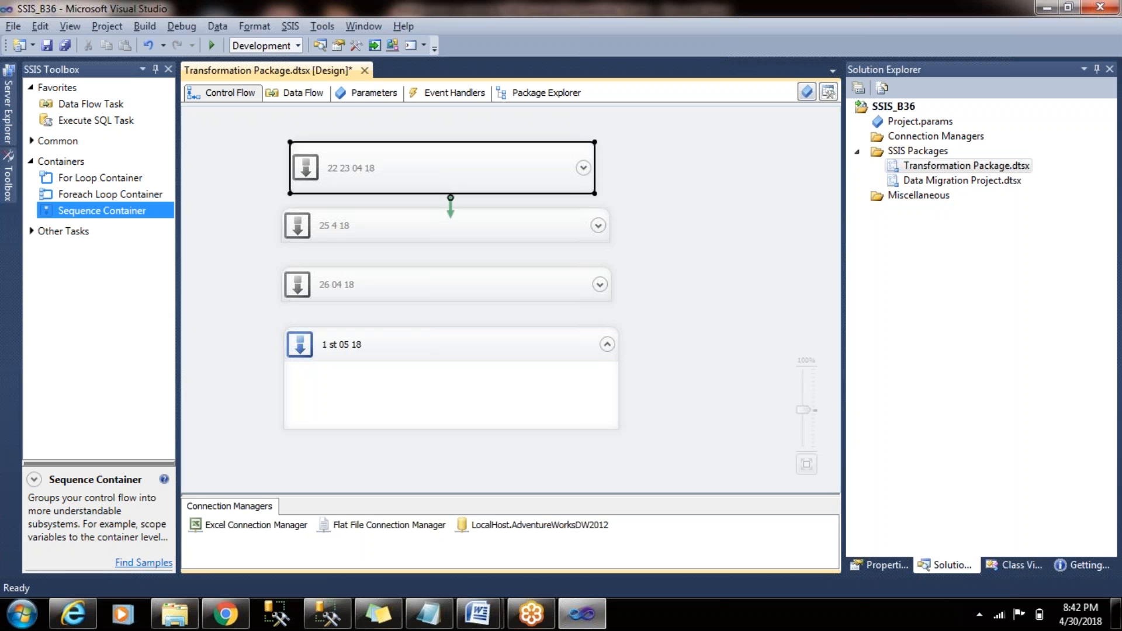
{"action": "left_click", "coordinate": [445, 226]}
{"action": "left_click", "coordinate": [446, 285]}
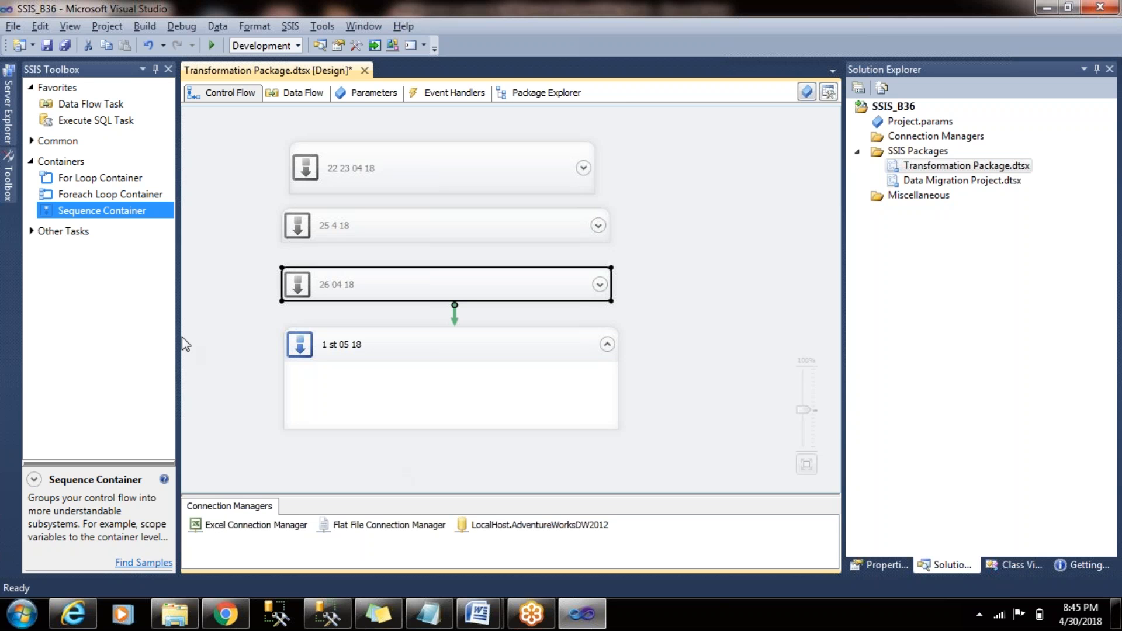
- Add a Data Flow Task inside the "1 st 05 18" container and name it Lookup Transformation
{"action": "left_click_drag", "start_coordinate": [90, 103], "coordinate": [416, 401]}
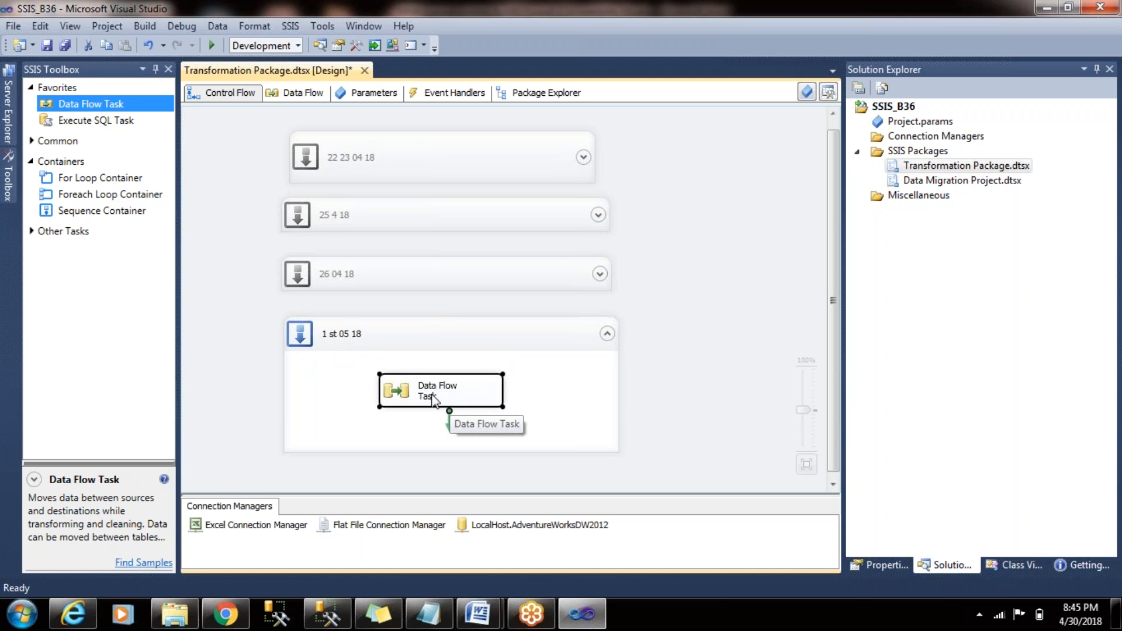
{"action": "left_click", "coordinate": [435, 397]}
{"action": "type", "text": "4ookup"}
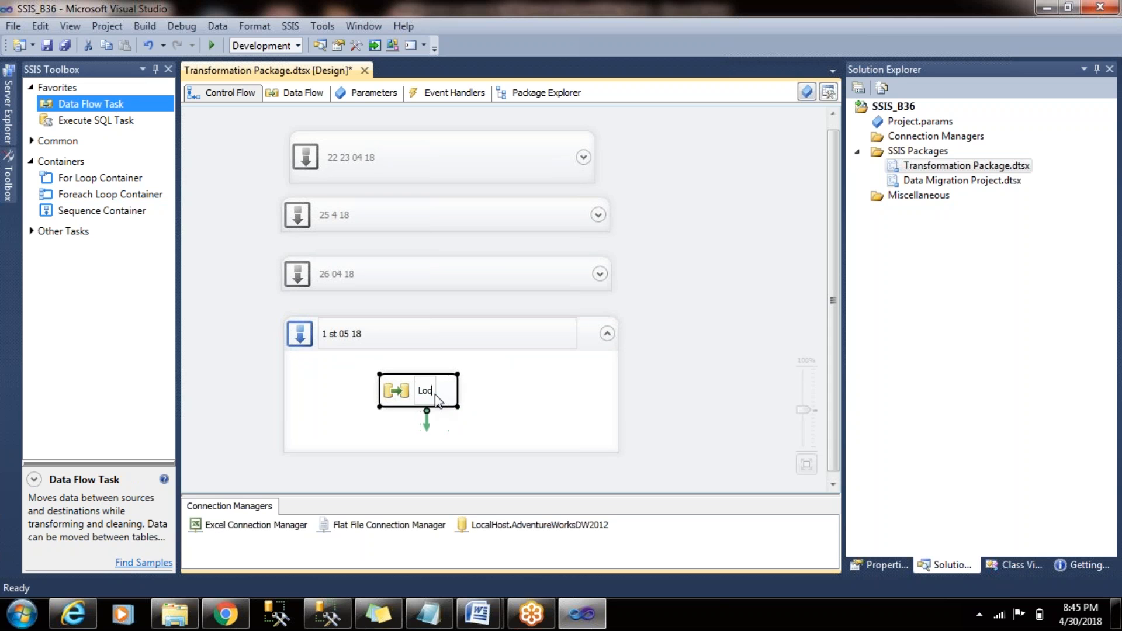
{"action": "type", "text": " Tra"}
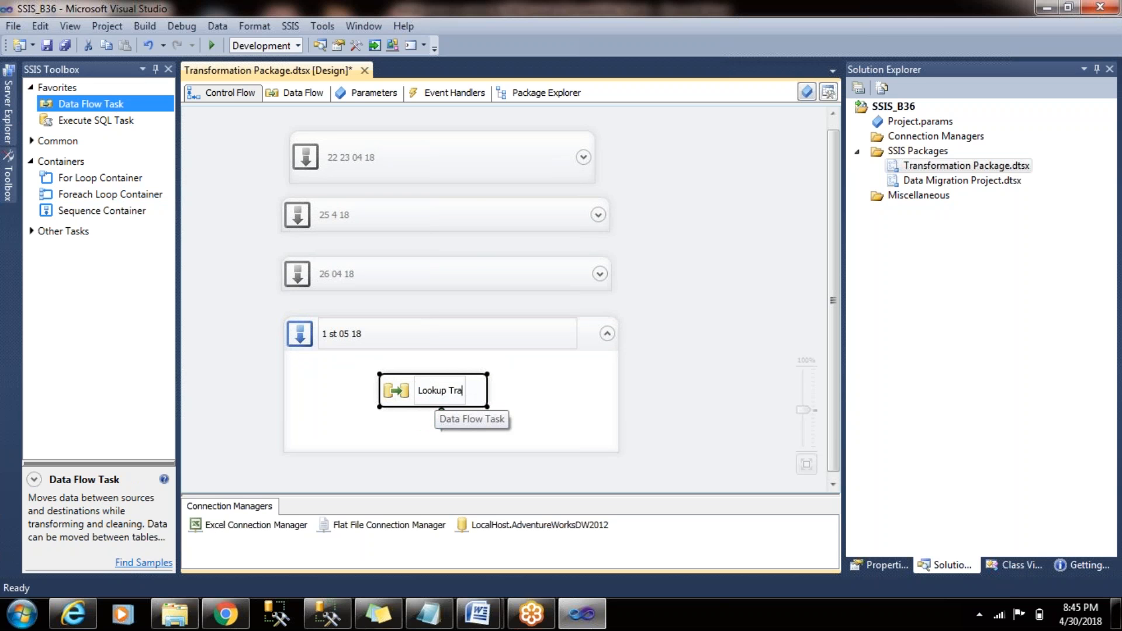
{"action": "type", "text": "nsfor"}
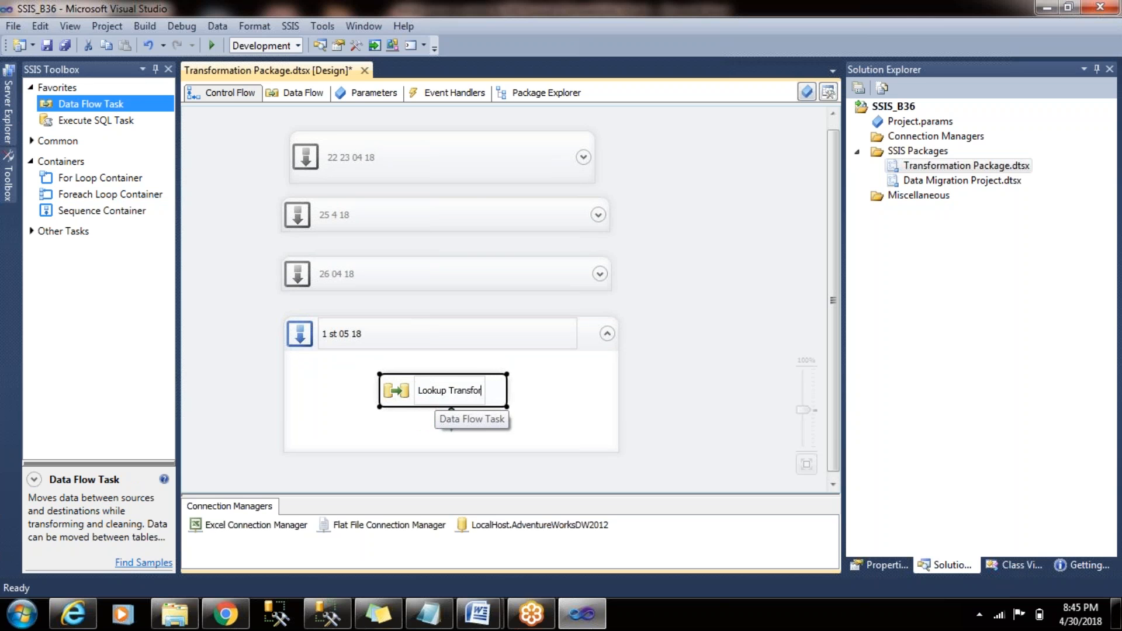
{"action": "type", "text": "mation"}
{"action": "key", "text": "Return"}
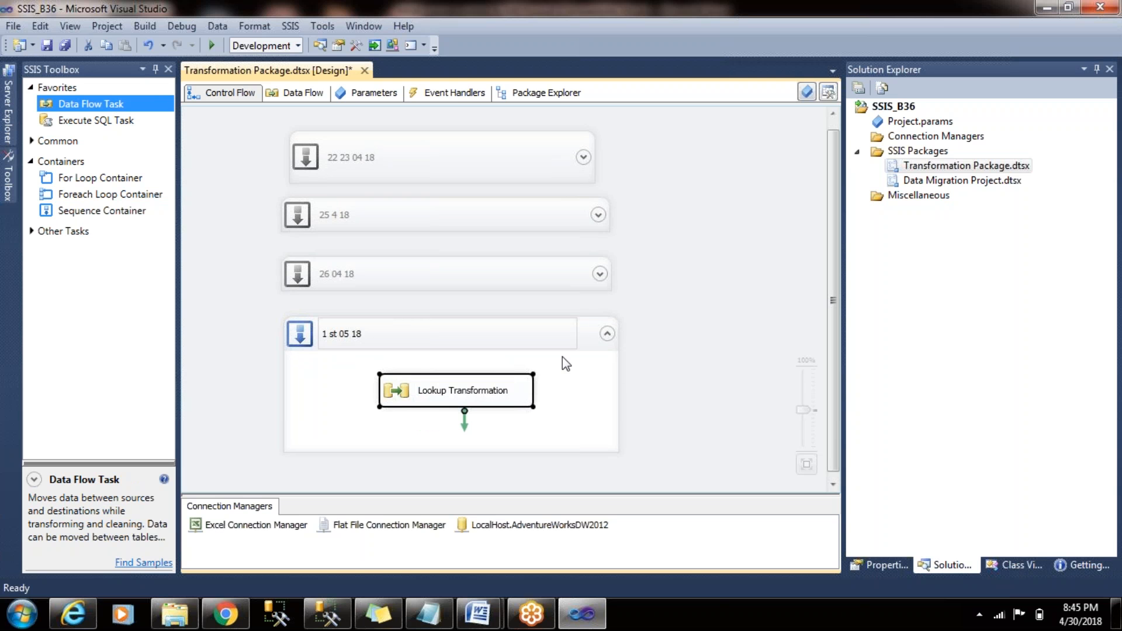
- Open the Lookup Transformation data flow and place a Flat File Source on its canvas
{"action": "double_click", "coordinate": [502, 396]}
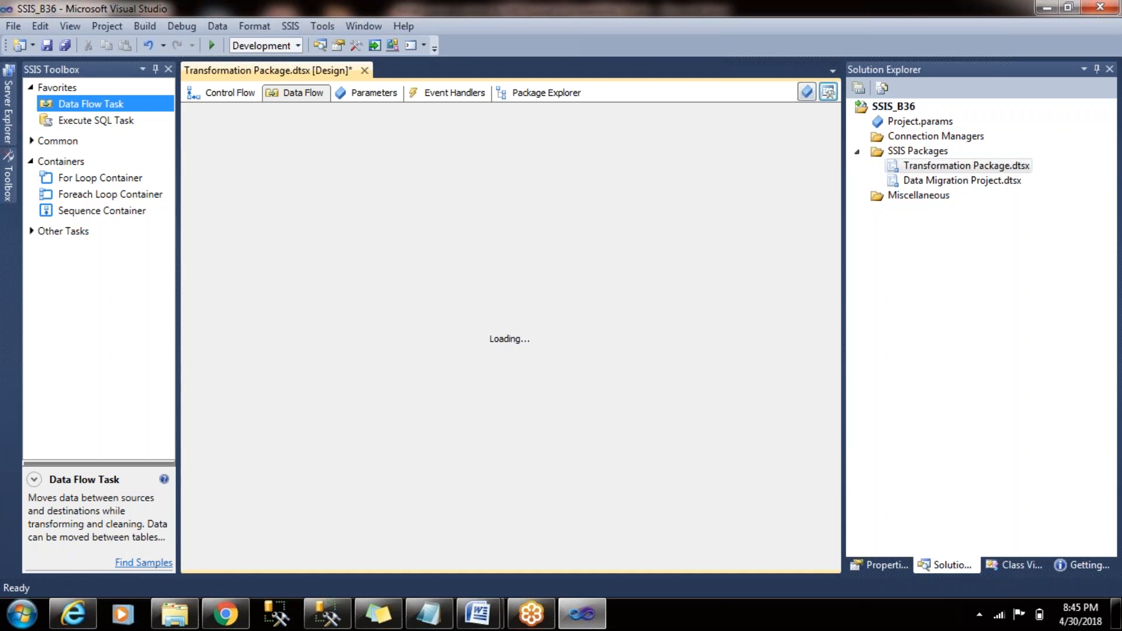
{"action": "left_click", "coordinate": [85, 119]}
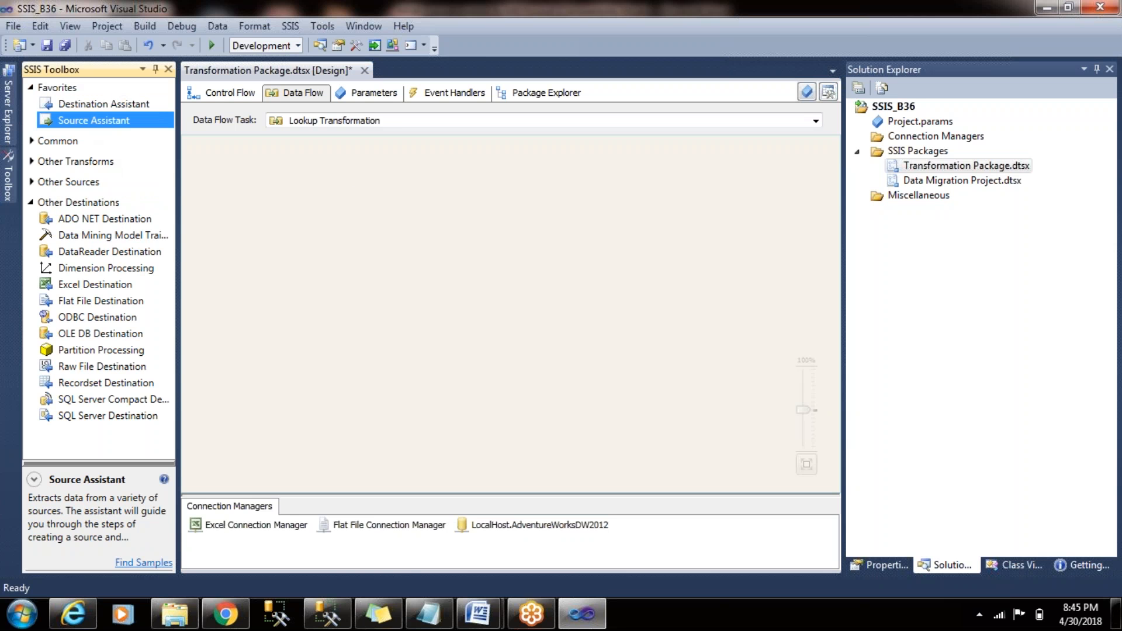
{"action": "left_click_drag", "start_coordinate": [361, 163], "coordinate": [116, 148]}
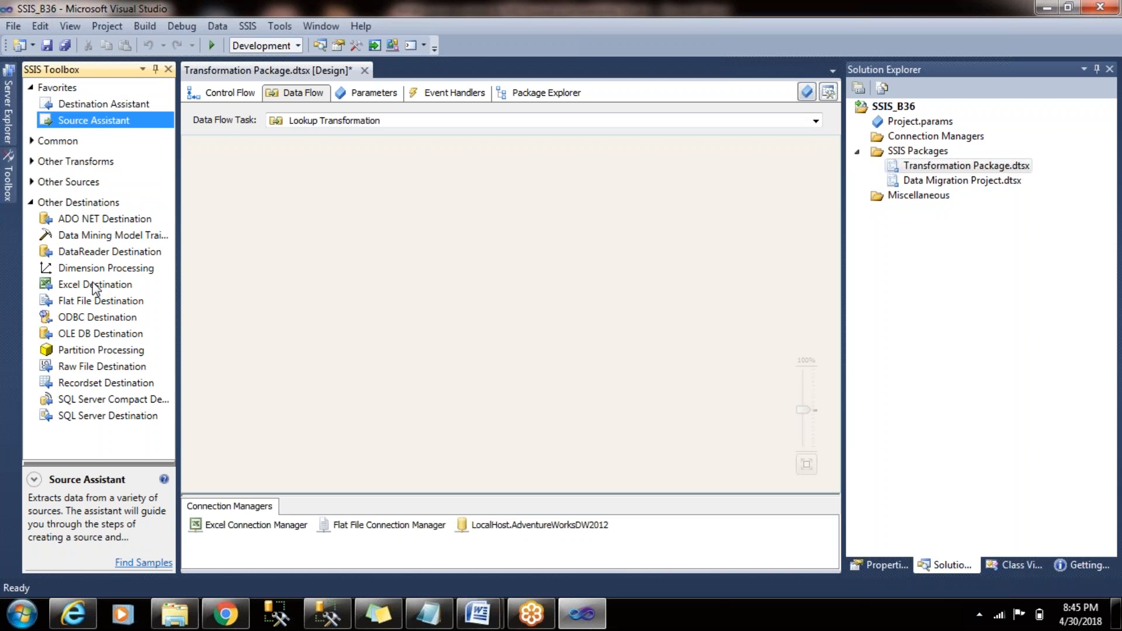
{"action": "left_click", "coordinate": [31, 182]}
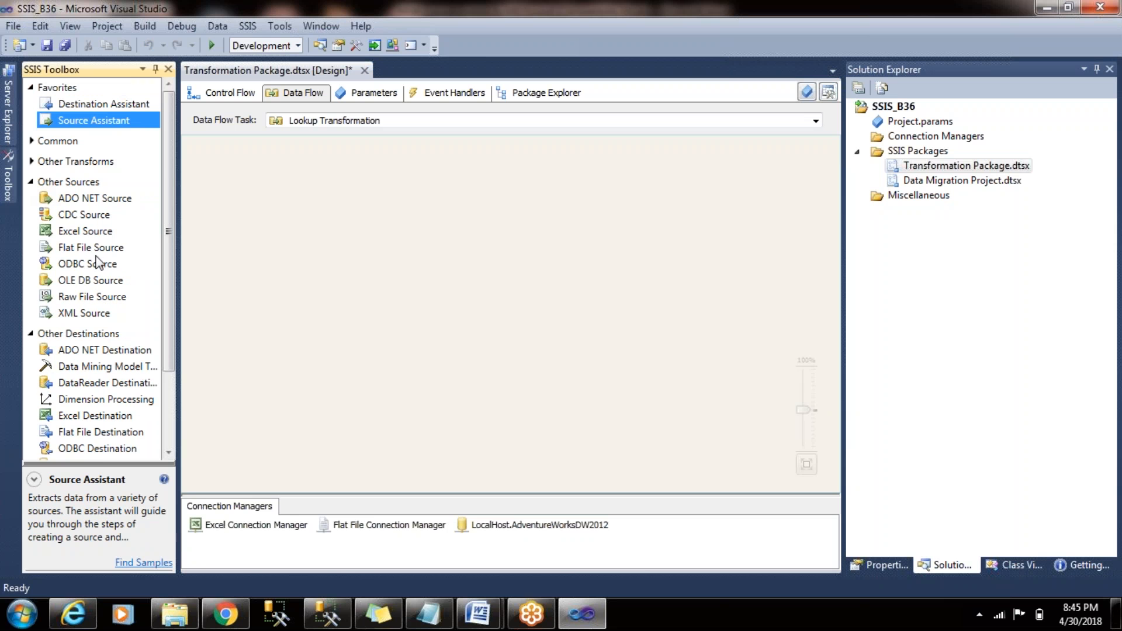
{"action": "left_click", "coordinate": [73, 248]}
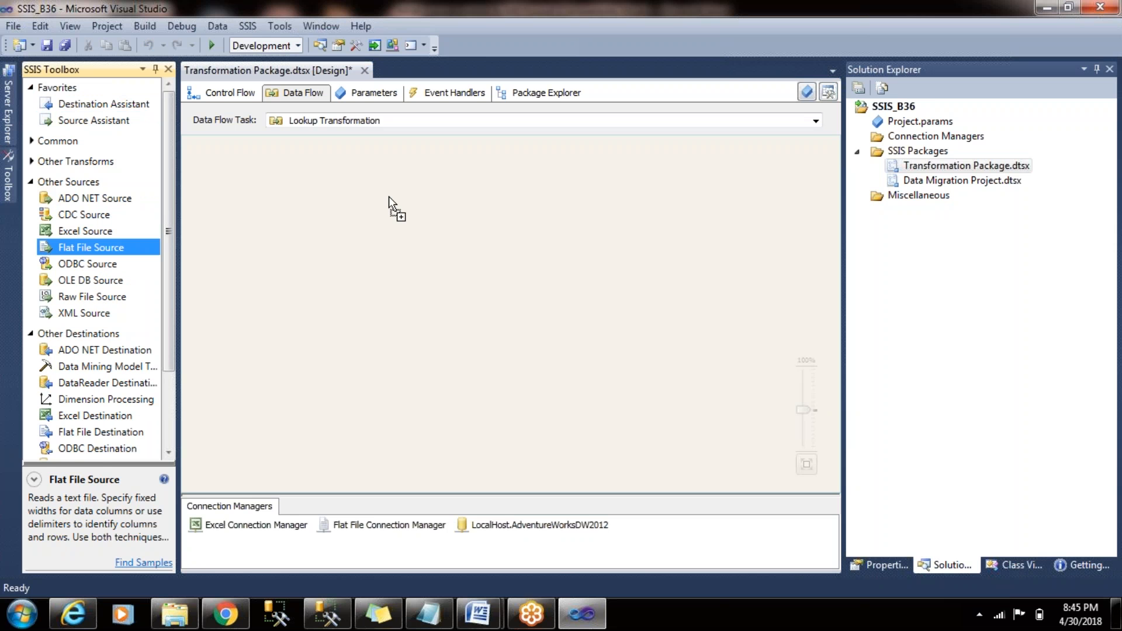
{"action": "left_click_drag", "start_coordinate": [389, 196], "coordinate": [388, 197]}
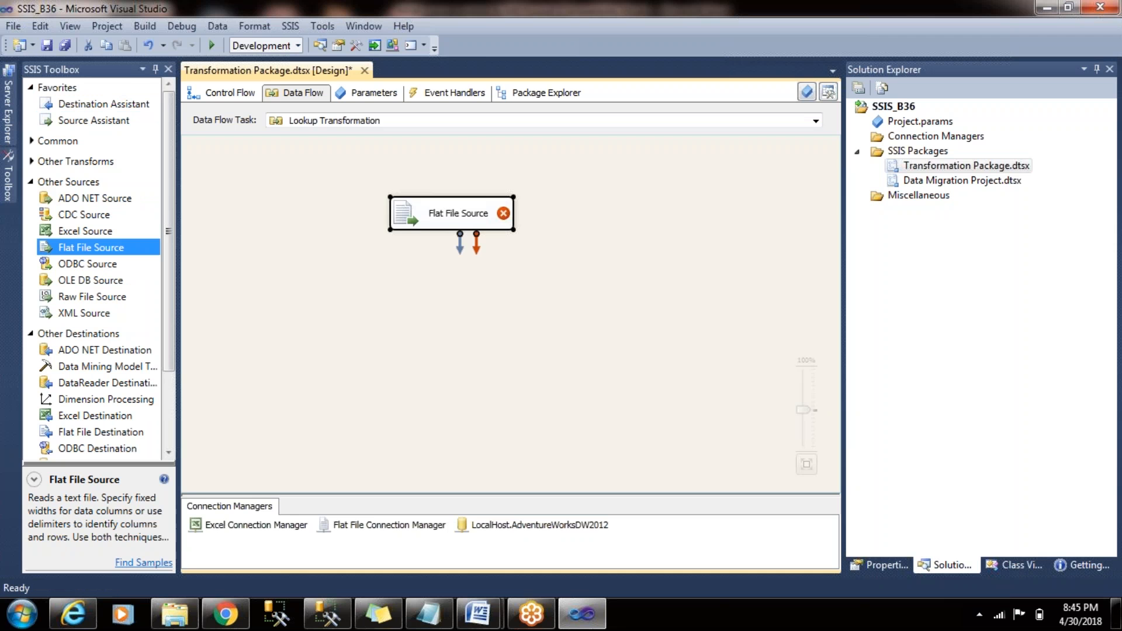
- Open the Flat File Source for editing with Flat File Connection Manager and check its available columns
{"action": "left_click", "coordinate": [437, 208]}
{"action": "double_click", "coordinate": [438, 208]}
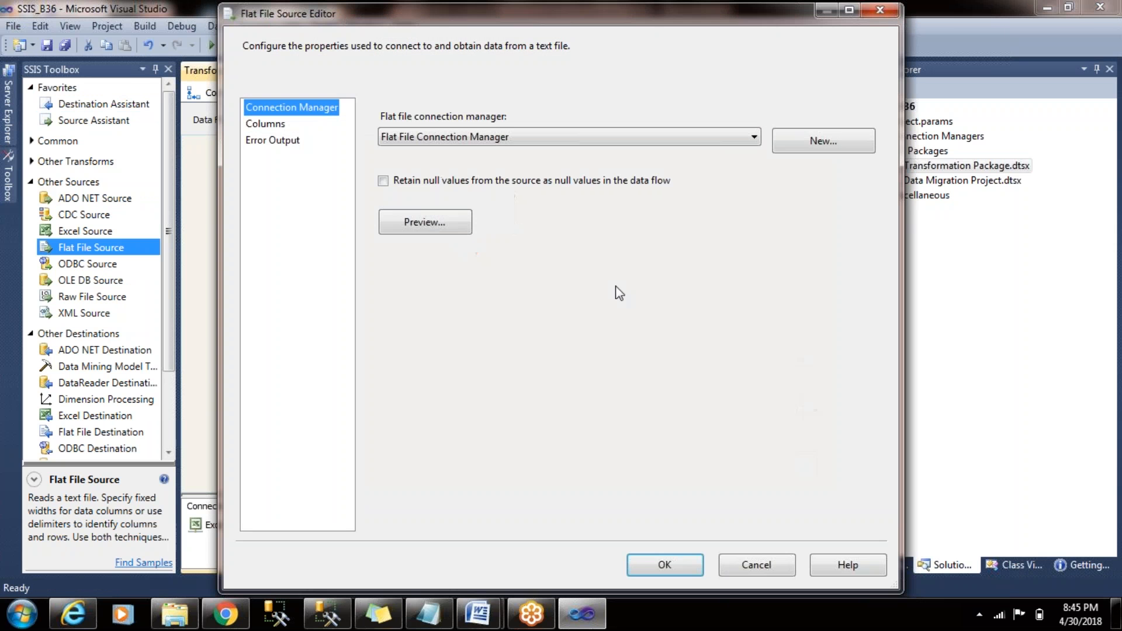
{"action": "left_click", "coordinate": [286, 119]}
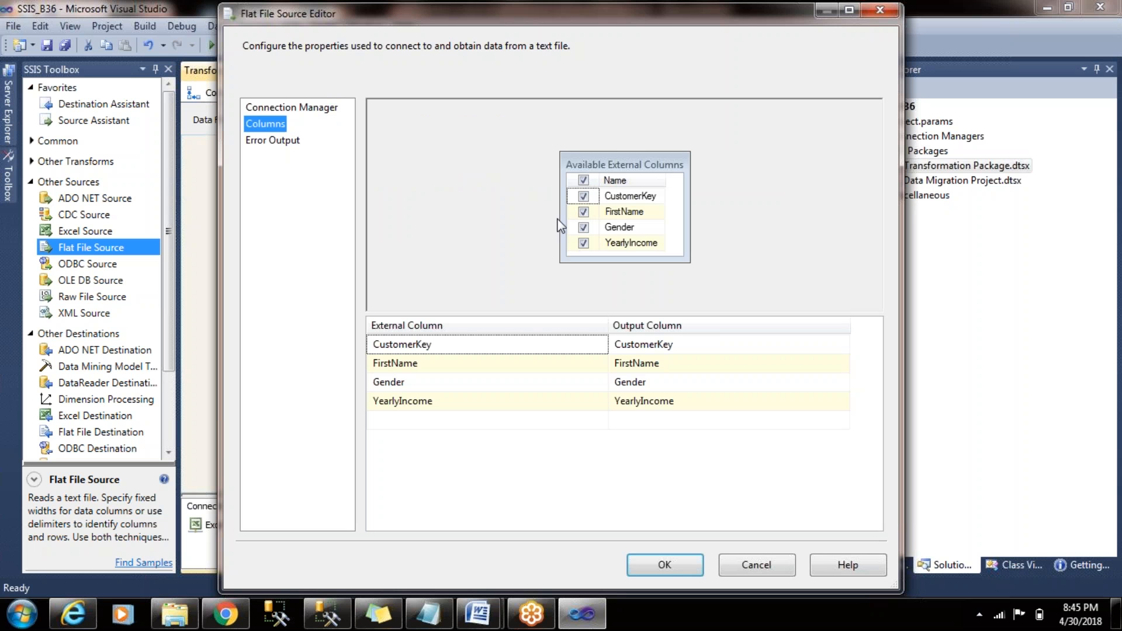
{"action": "left_click", "coordinate": [310, 109]}
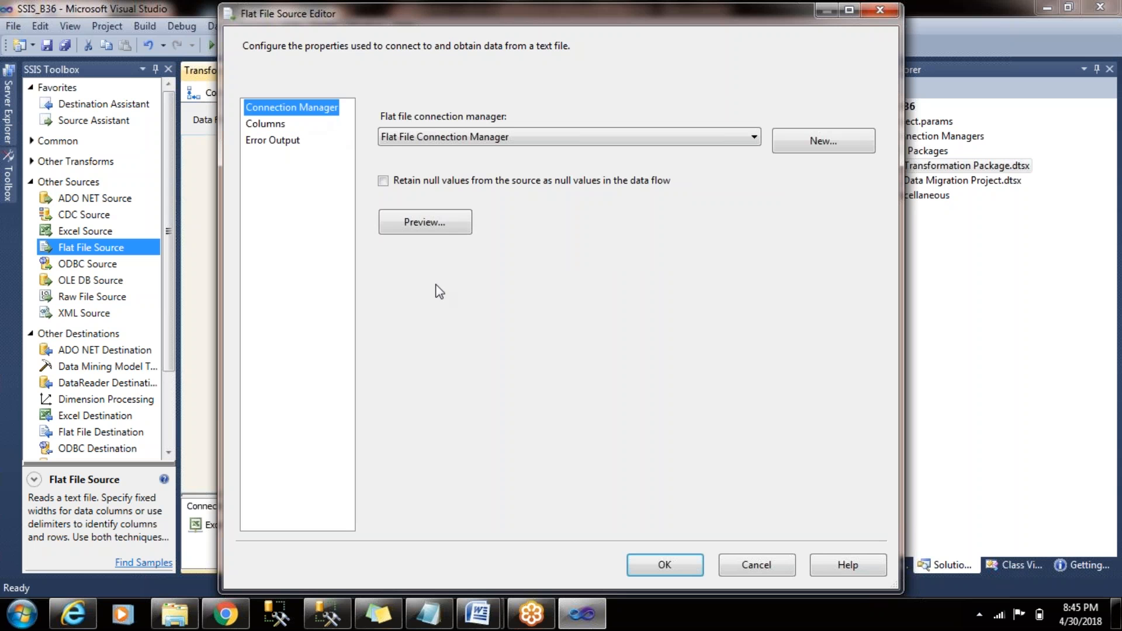
- Preview the flat file's sample rows and examine the CustomerKey, FirstName, Gender and YearlyIncome values
{"action": "left_click", "coordinate": [440, 225]}
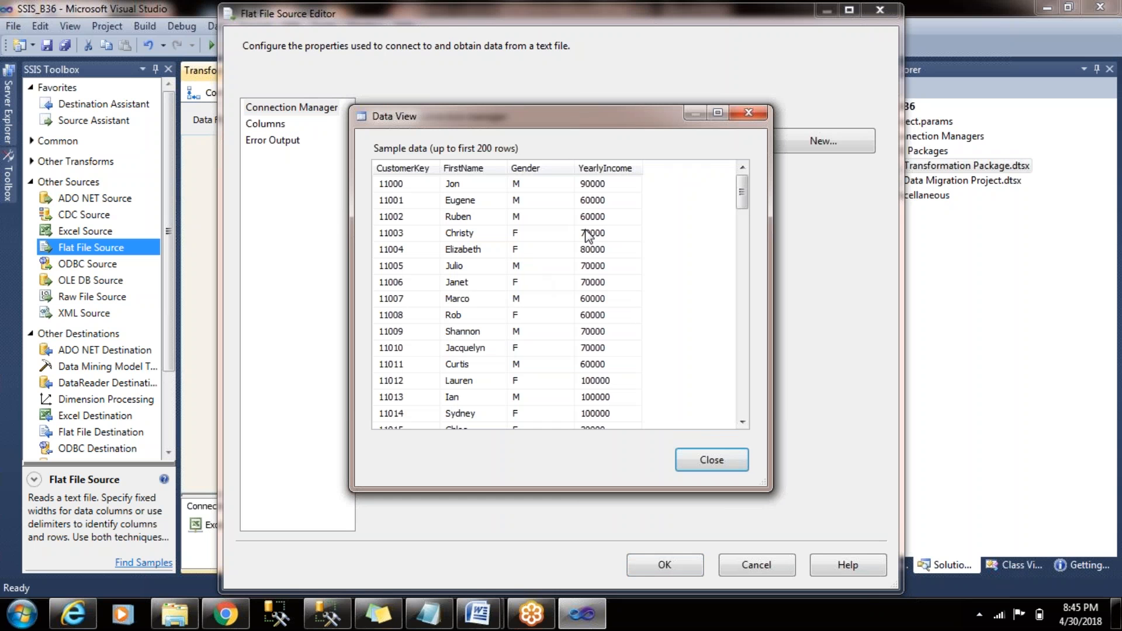
{"action": "left_click_drag", "start_coordinate": [743, 200], "coordinate": [750, 348]}
{"action": "left_click_drag", "start_coordinate": [742, 234], "coordinate": [728, 160]}
{"action": "left_click", "coordinate": [429, 186]}
{"action": "left_click", "coordinate": [472, 187]}
{"action": "left_click", "coordinate": [538, 186]}
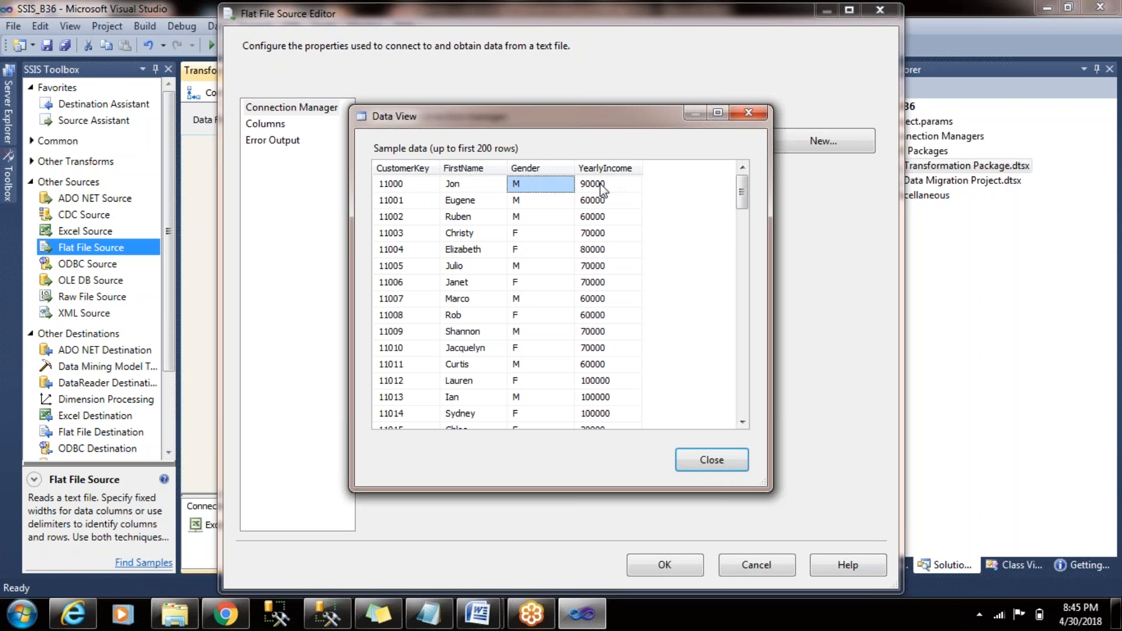
{"action": "left_click", "coordinate": [601, 186]}
{"action": "left_click", "coordinate": [708, 473]}
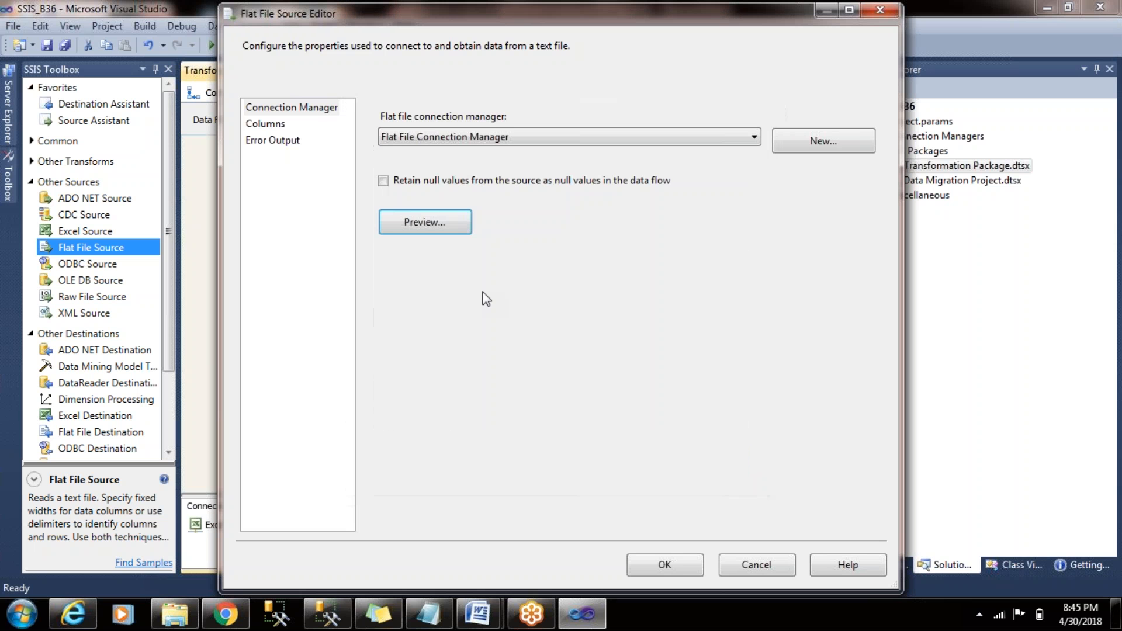
- Accept the Flat File Source configuration with all four columns selected and move the source higher on the canvas
{"action": "left_click", "coordinate": [272, 123]}
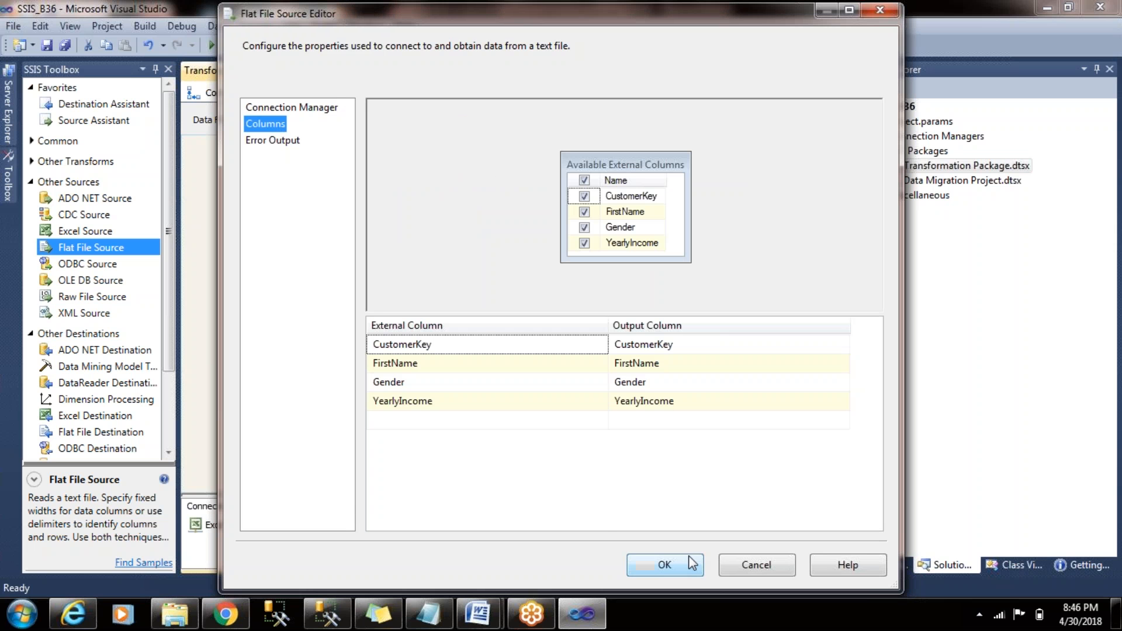
{"action": "left_click", "coordinate": [665, 564]}
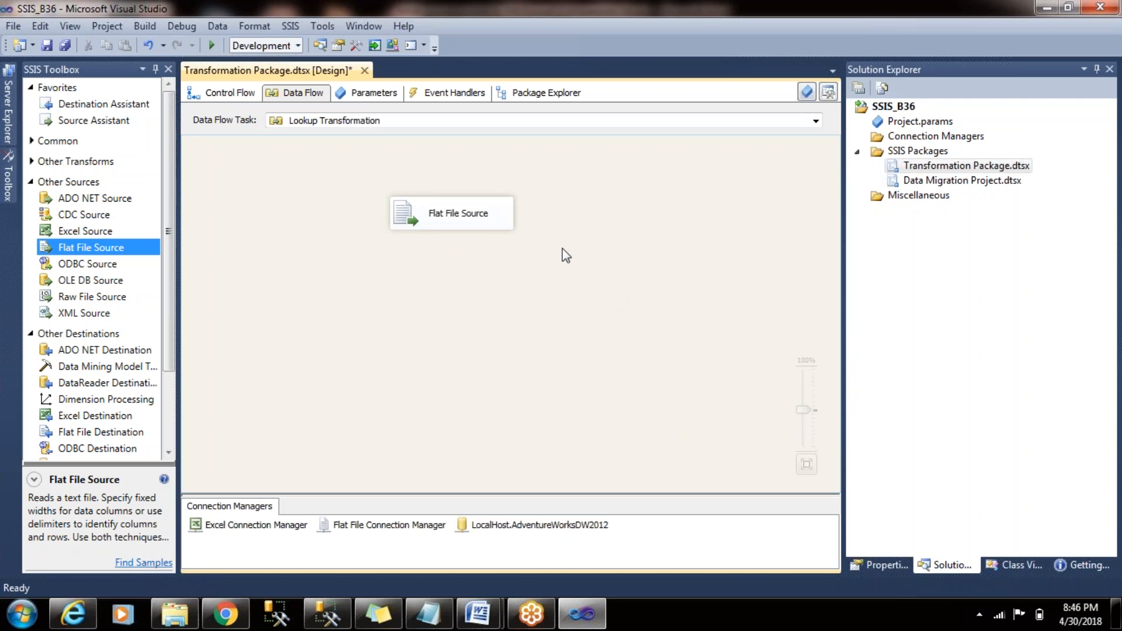
{"action": "left_click_drag", "start_coordinate": [466, 212], "coordinate": [465, 175]}
{"action": "left_click", "coordinate": [445, 315]}
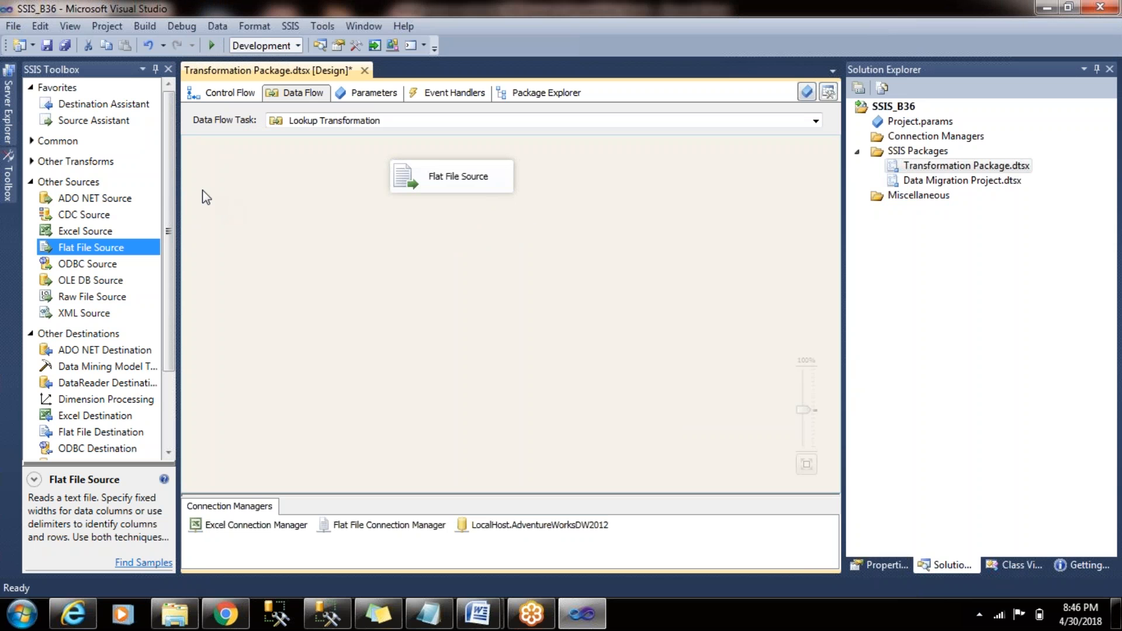
- Add an OLE DB Destination below the Flat File Source and connect the source's data output to it
{"action": "left_click_drag", "start_coordinate": [169, 360], "coordinate": [170, 410]}
{"action": "left_click_drag", "start_coordinate": [111, 387], "coordinate": [409, 325]}
{"action": "left_click", "coordinate": [429, 179]}
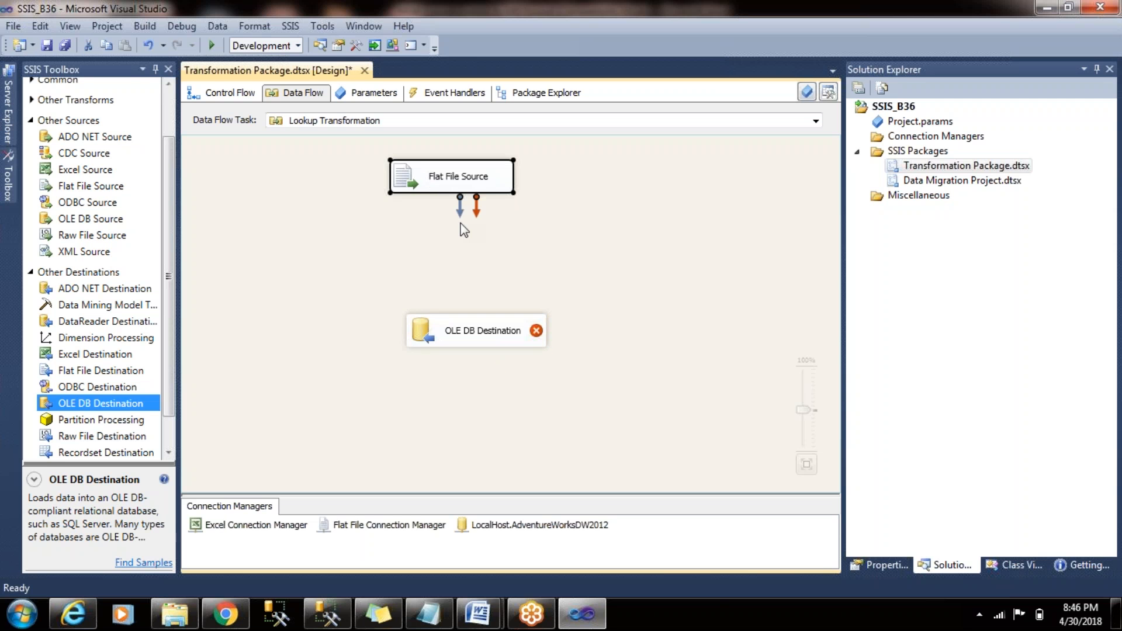
{"action": "left_click_drag", "start_coordinate": [453, 205], "coordinate": [462, 337]}
- Set the OLE DB Destination's table to [dbo].[Customer_B37] and open its column mappings
{"action": "double_click", "coordinate": [461, 334]}
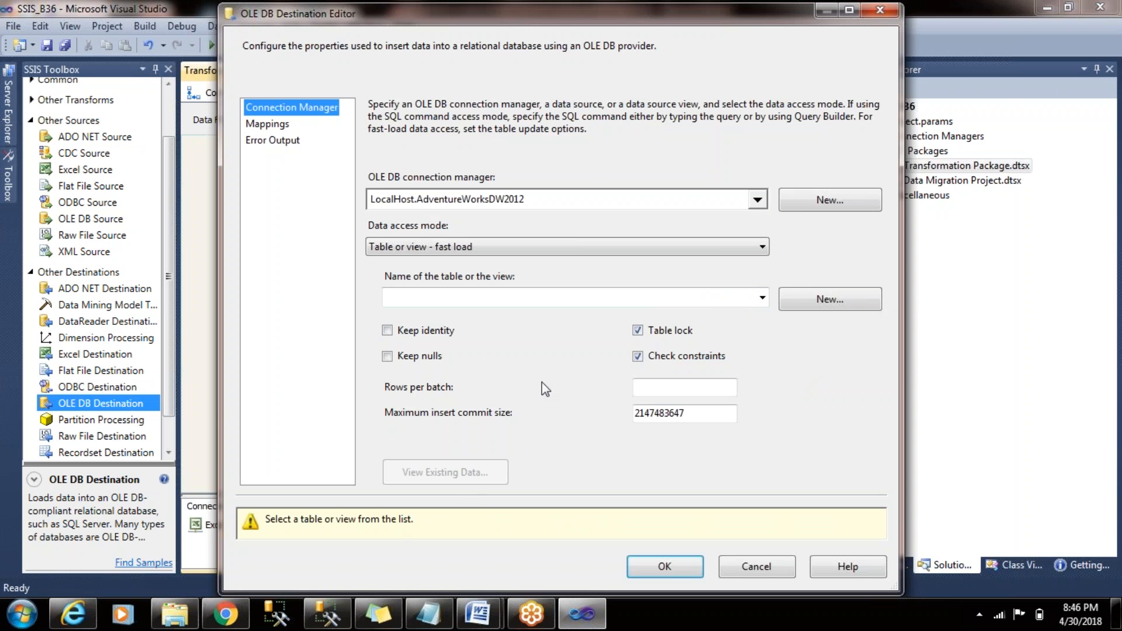
{"action": "left_click", "coordinate": [328, 614]}
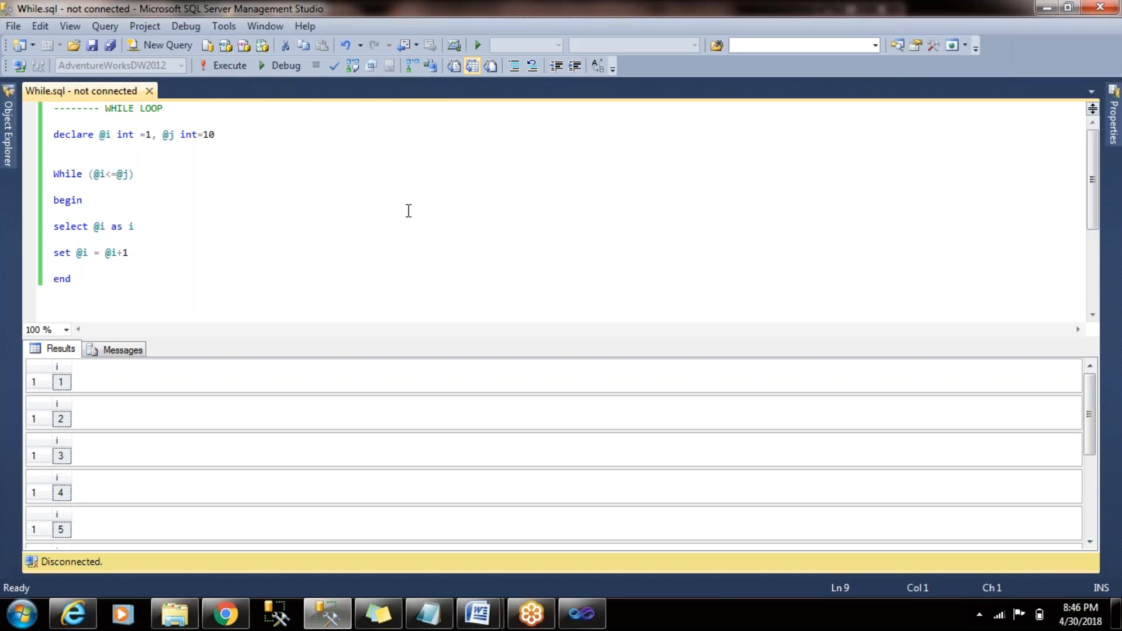
{"action": "key", "text": "alt+Tab"}
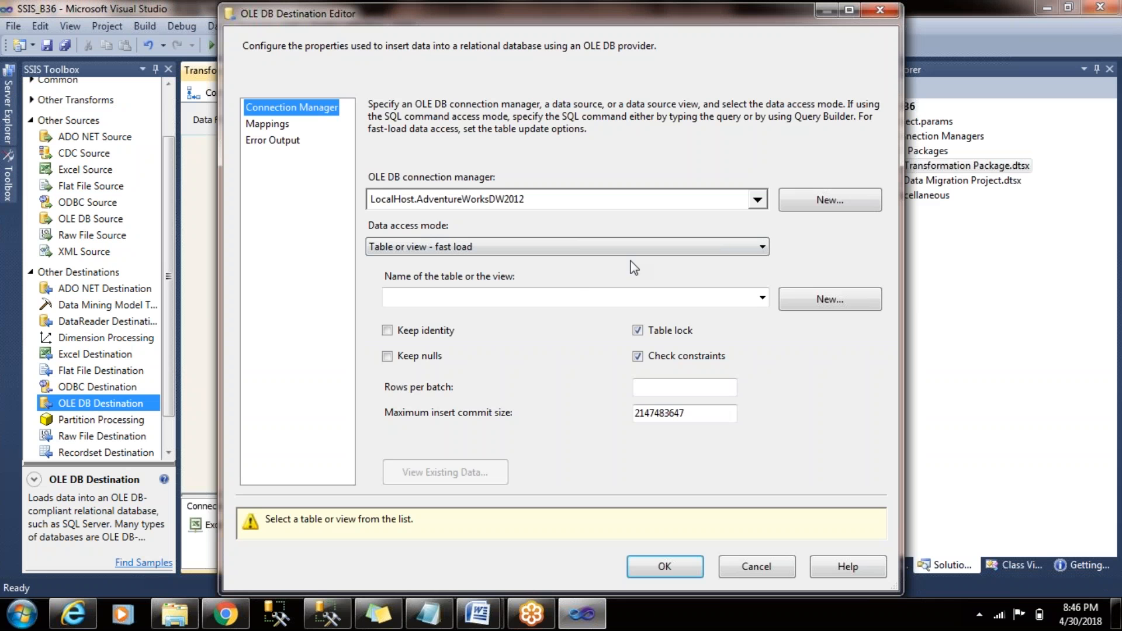
{"action": "left_click", "coordinate": [762, 299]}
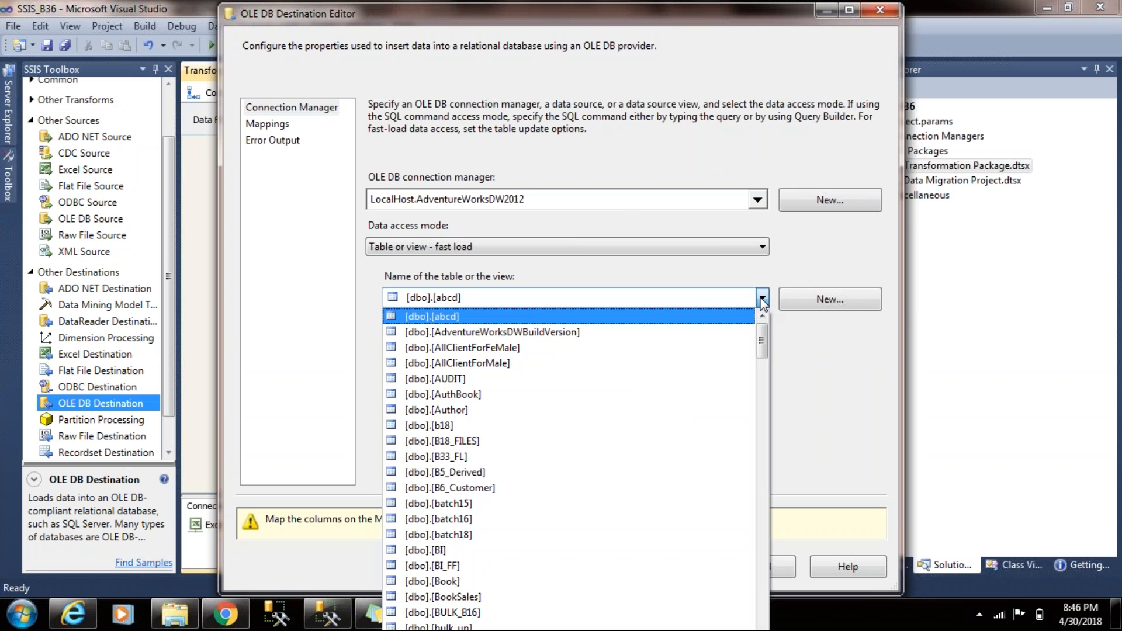
{"action": "left_click_drag", "start_coordinate": [764, 337], "coordinate": [764, 381]}
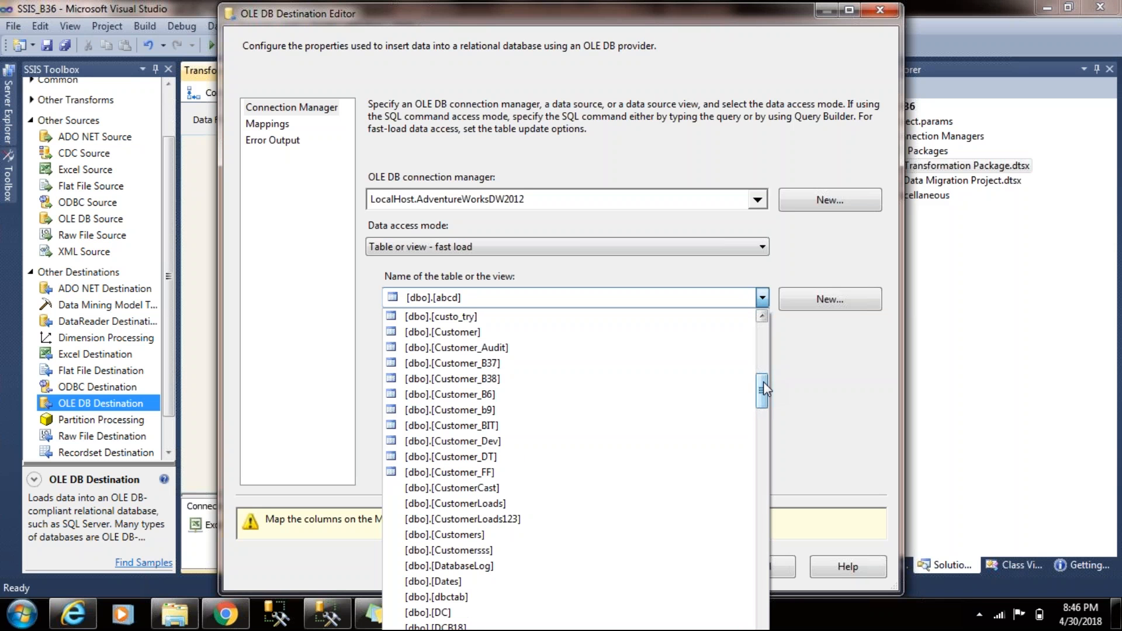
{"action": "left_click", "coordinate": [632, 363]}
{"action": "left_click", "coordinate": [287, 125]}
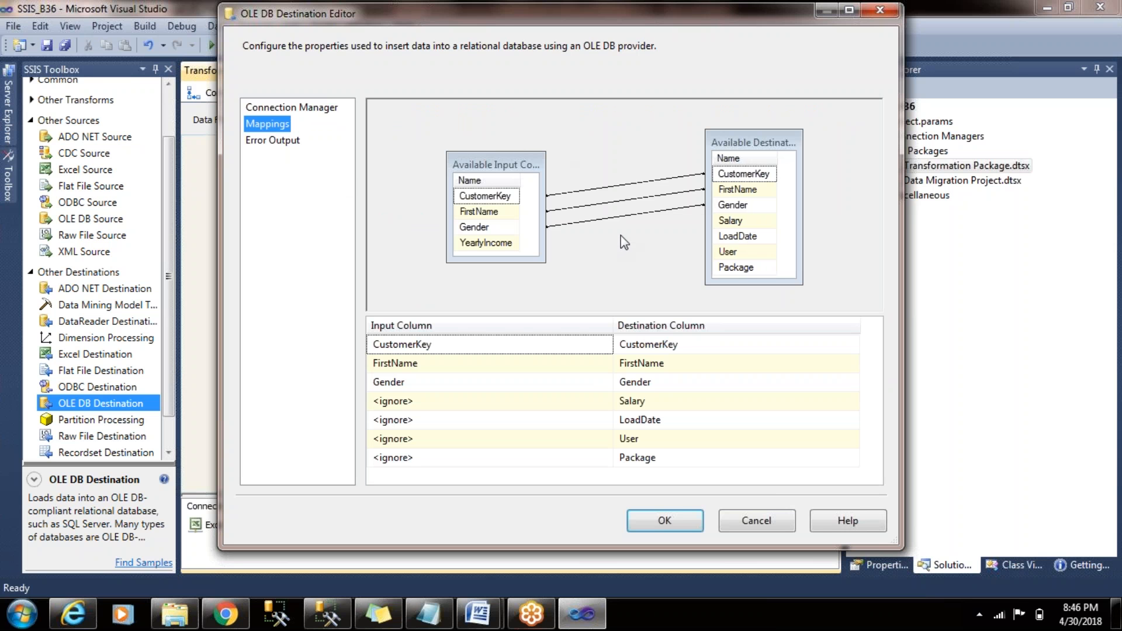
{"action": "left_click", "coordinate": [755, 238]}
{"action": "left_click", "coordinate": [747, 270]}
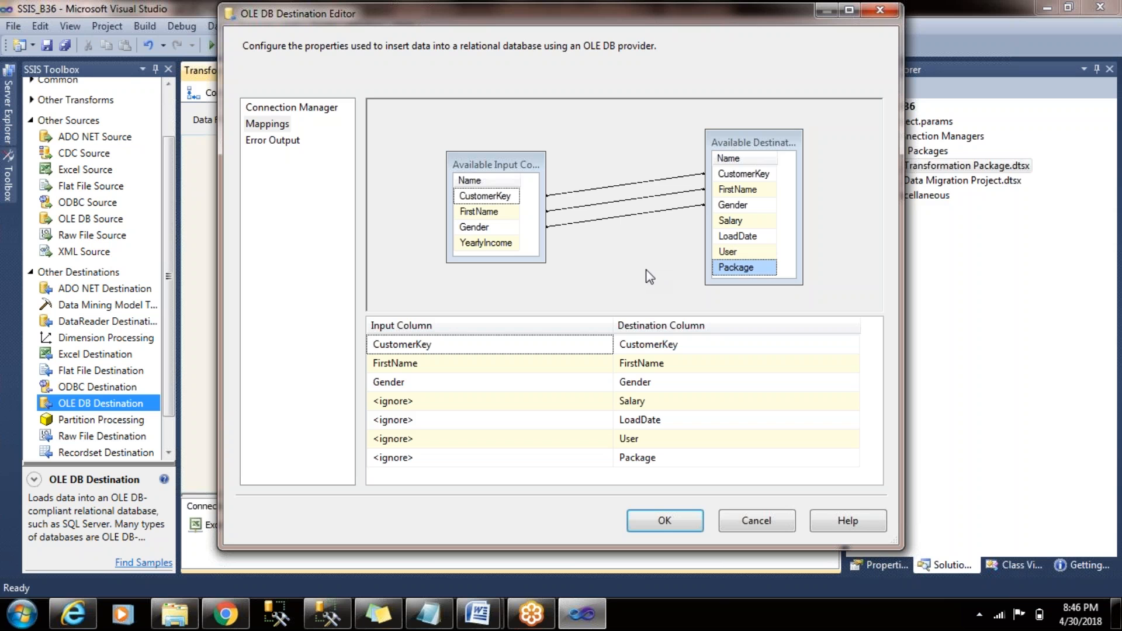
{"action": "left_click_drag", "start_coordinate": [508, 245], "coordinate": [748, 237]}
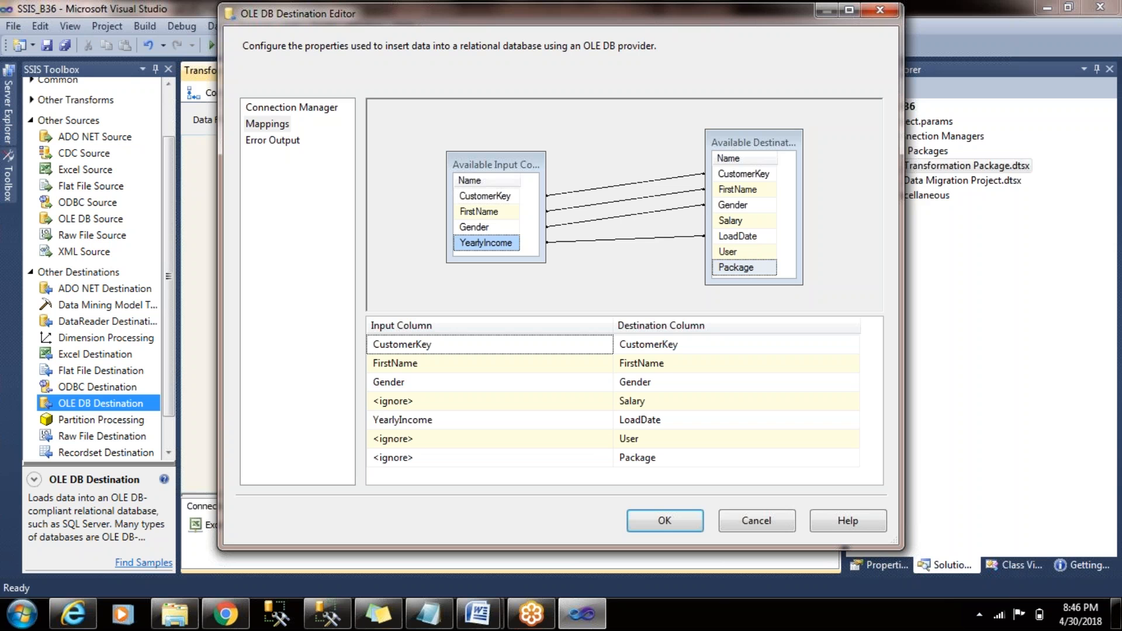
{"action": "left_click", "coordinate": [592, 262]}
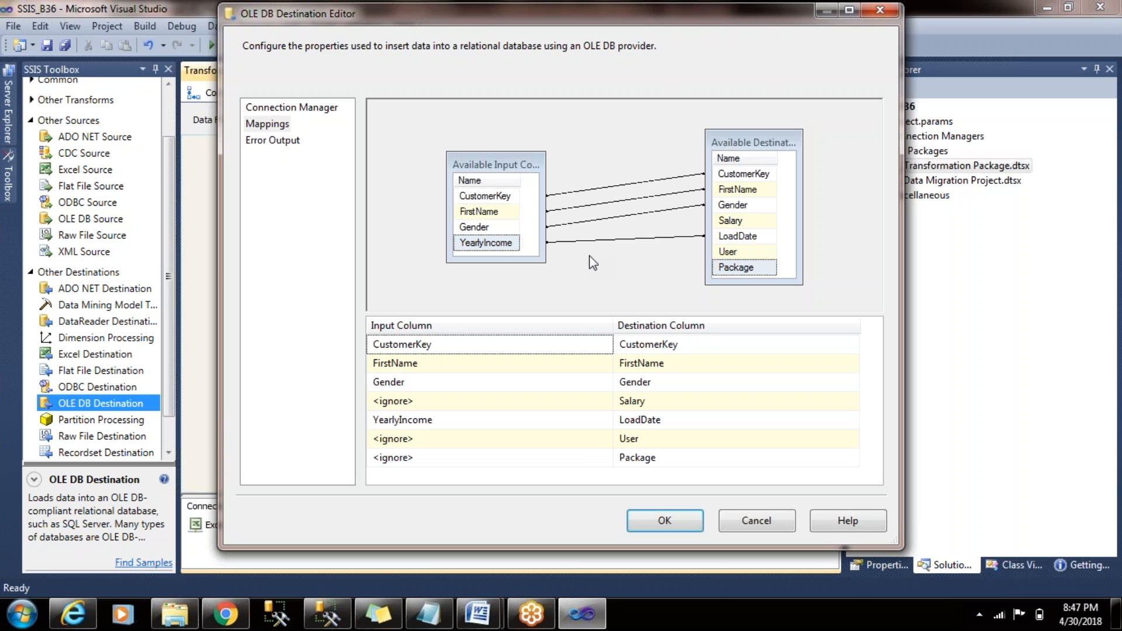
{"action": "left_click", "coordinate": [651, 238]}
{"action": "key", "text": "Delete"}
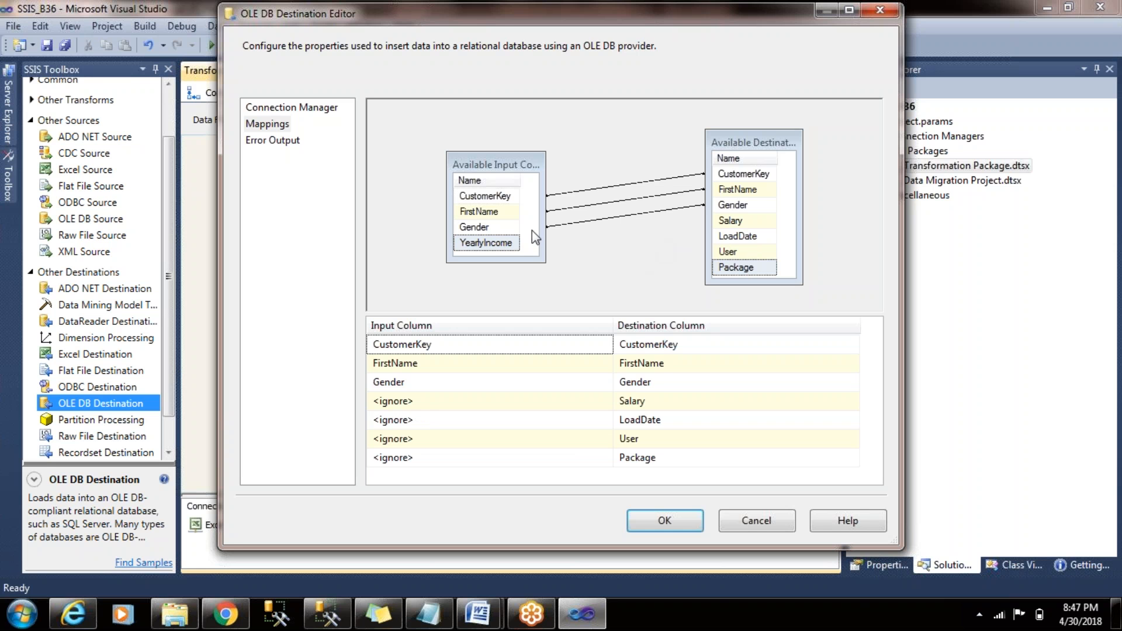
- Map YearlyIncome to Salary, leave LoadDate, User and Package ignored, and accept the OLE DB Destination settings
{"action": "left_click_drag", "start_coordinate": [512, 246], "coordinate": [759, 223]}
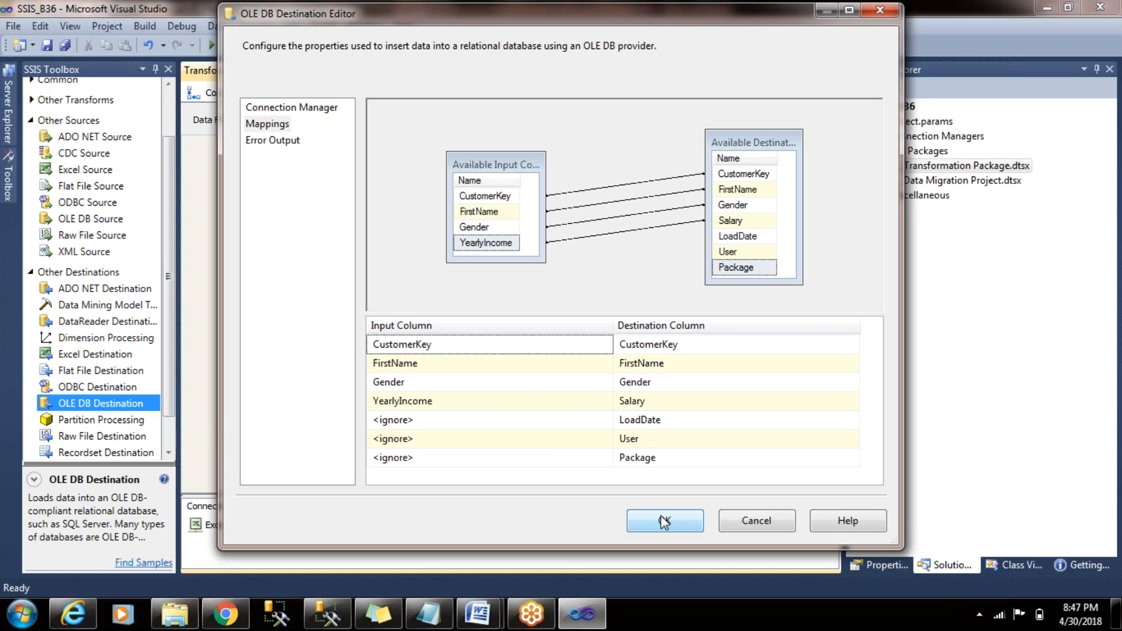
{"action": "left_click", "coordinate": [603, 417]}
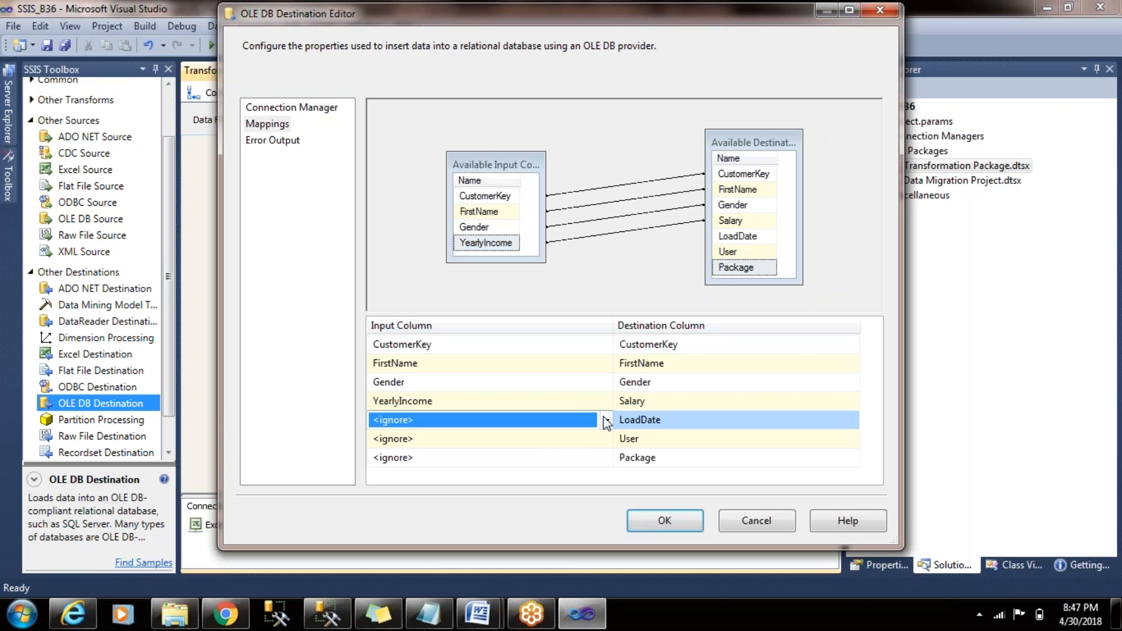
{"action": "left_click", "coordinate": [567, 421]}
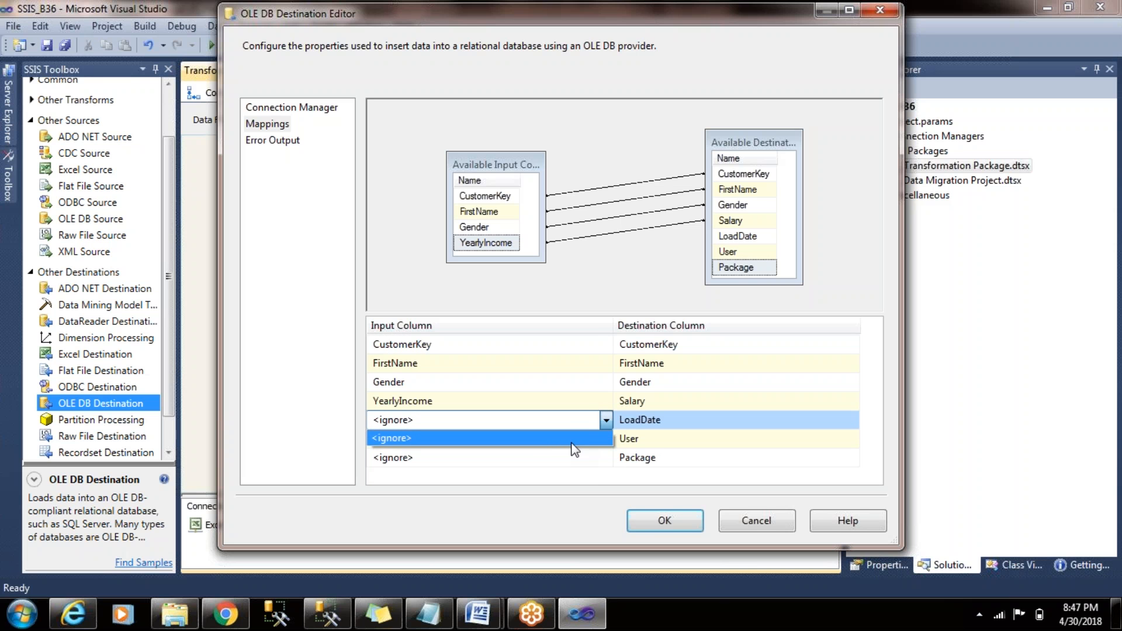
{"action": "left_click", "coordinate": [572, 439]}
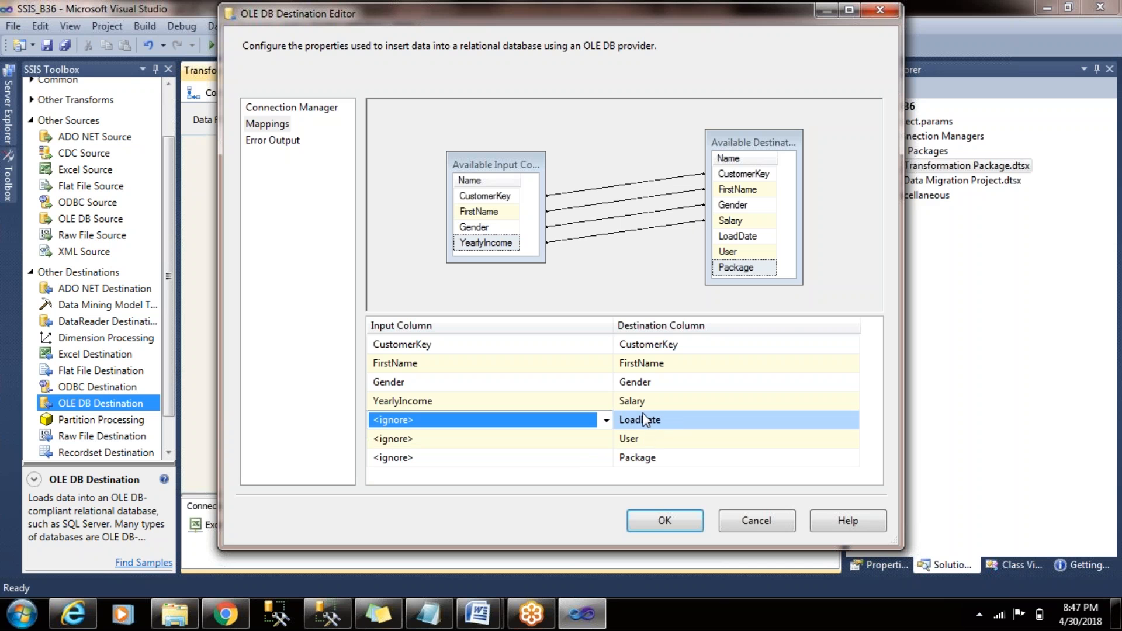
{"action": "left_click", "coordinate": [774, 158]}
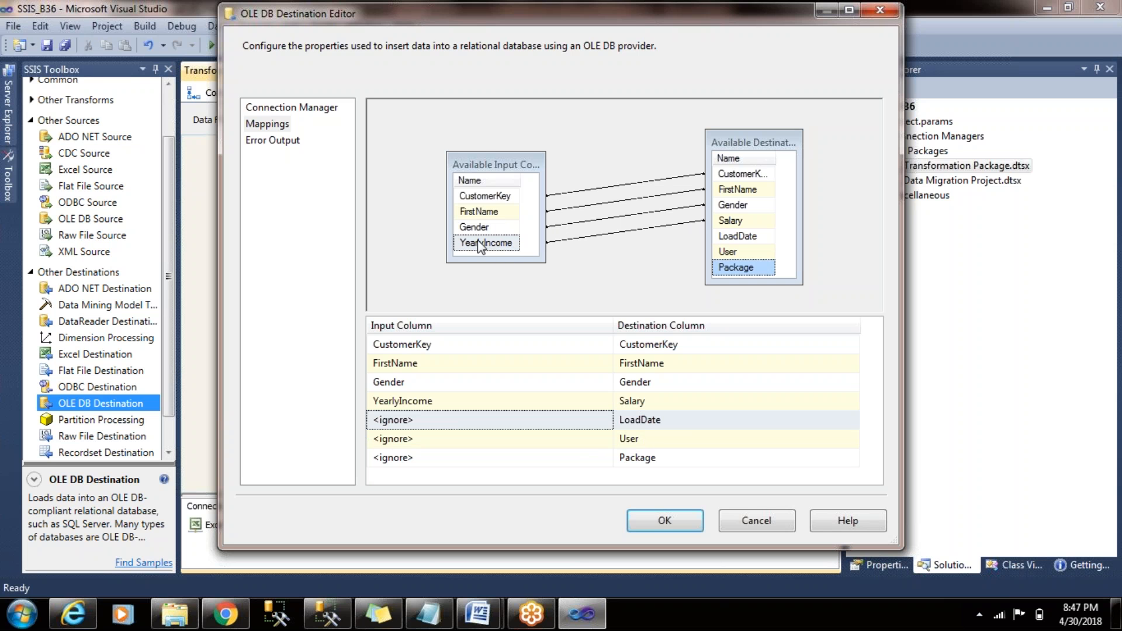
{"action": "left_click", "coordinate": [756, 237]}
{"action": "left_click", "coordinate": [754, 257]}
{"action": "left_click", "coordinate": [753, 269]}
{"action": "left_click", "coordinate": [682, 530]}
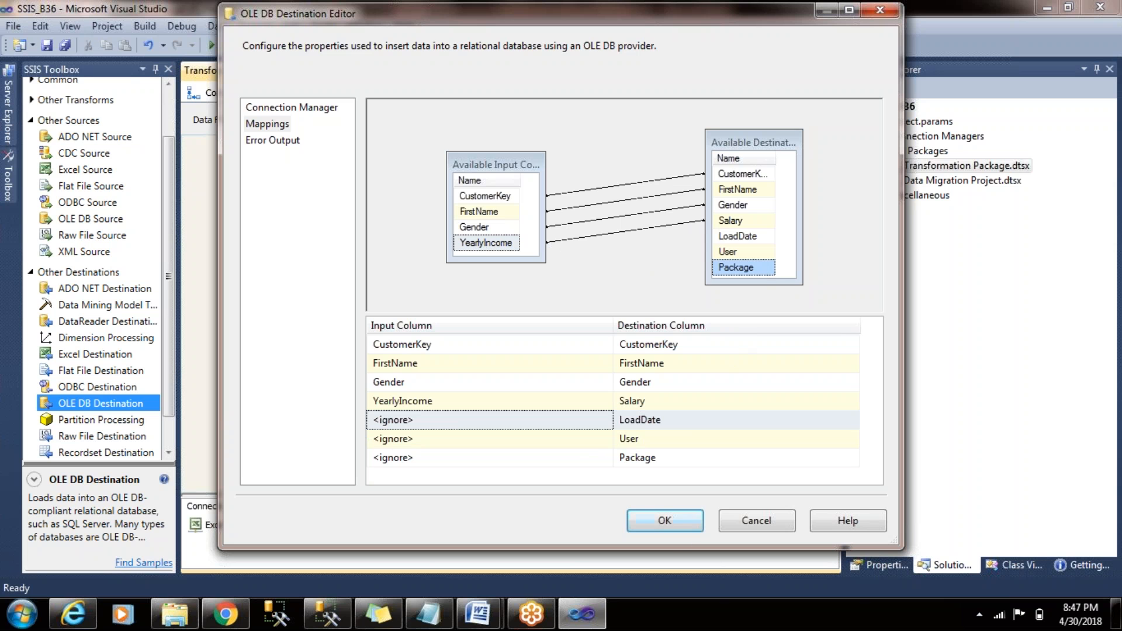
{"action": "left_click", "coordinate": [479, 243]}
{"action": "left_click", "coordinate": [644, 514]}
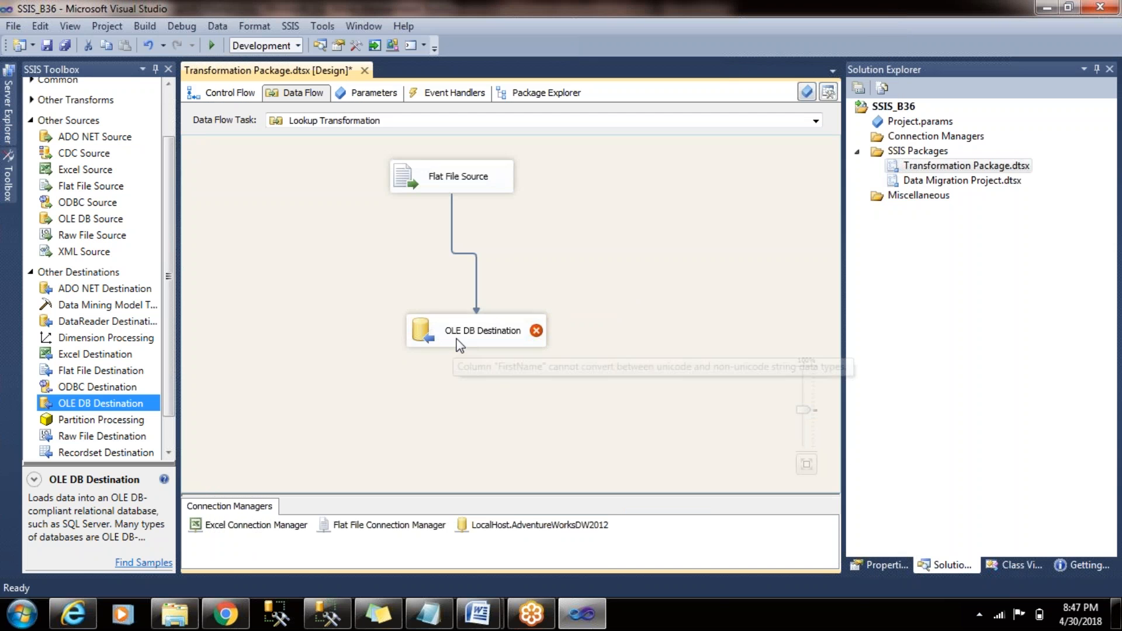
- Reposition the OLE DB Destination slightly and delete the data path linking it to the Flat File Source
{"action": "left_click_drag", "start_coordinate": [458, 346], "coordinate": [419, 353]}
{"action": "mouse_move", "coordinate": [462, 346]}
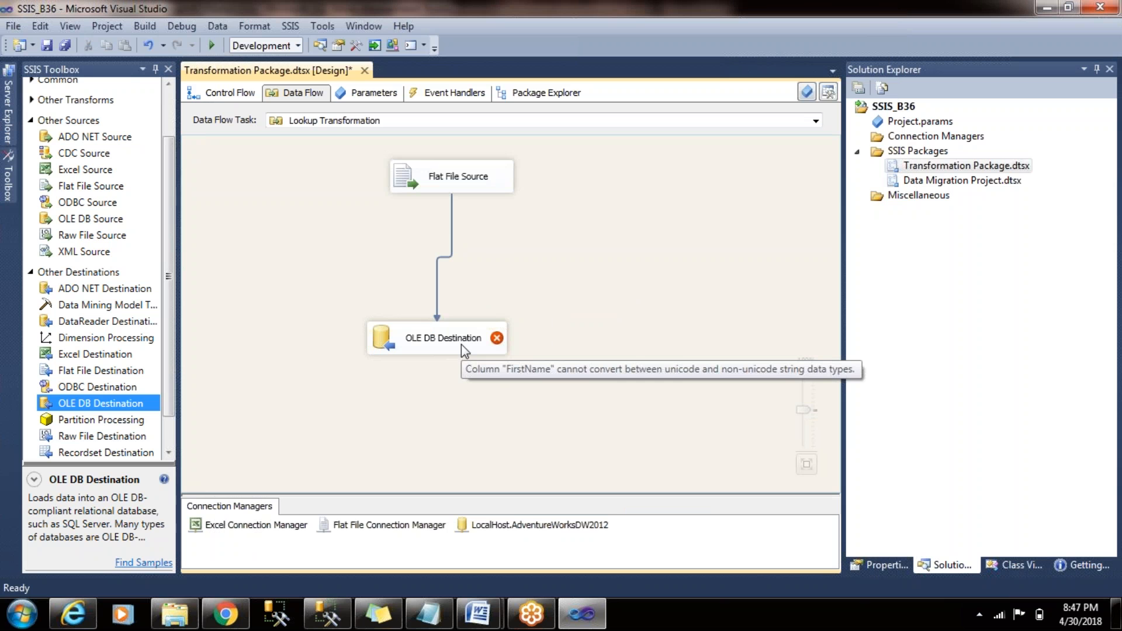
{"action": "left_click", "coordinate": [452, 243]}
{"action": "key", "text": "Delete"}
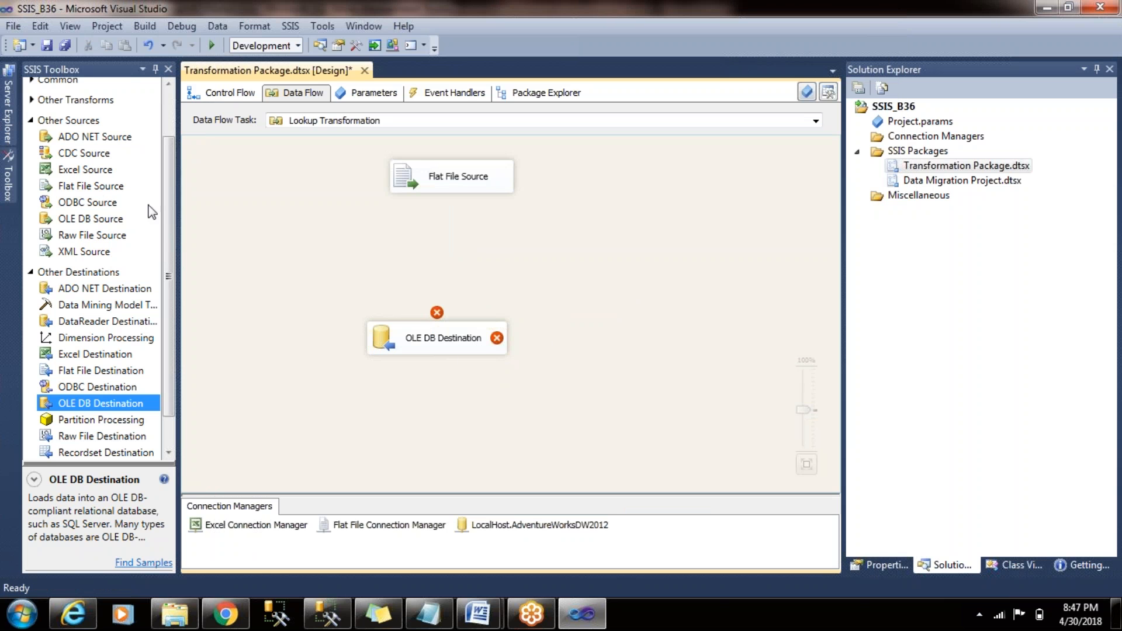
- Add a Derived Column transformation between the source and destination and connect the Flat File Source's output to it
{"action": "left_click", "coordinate": [163, 167]}
{"action": "scroll", "coordinate": [162, 166], "scroll_direction": "up", "scroll_amount": 2}
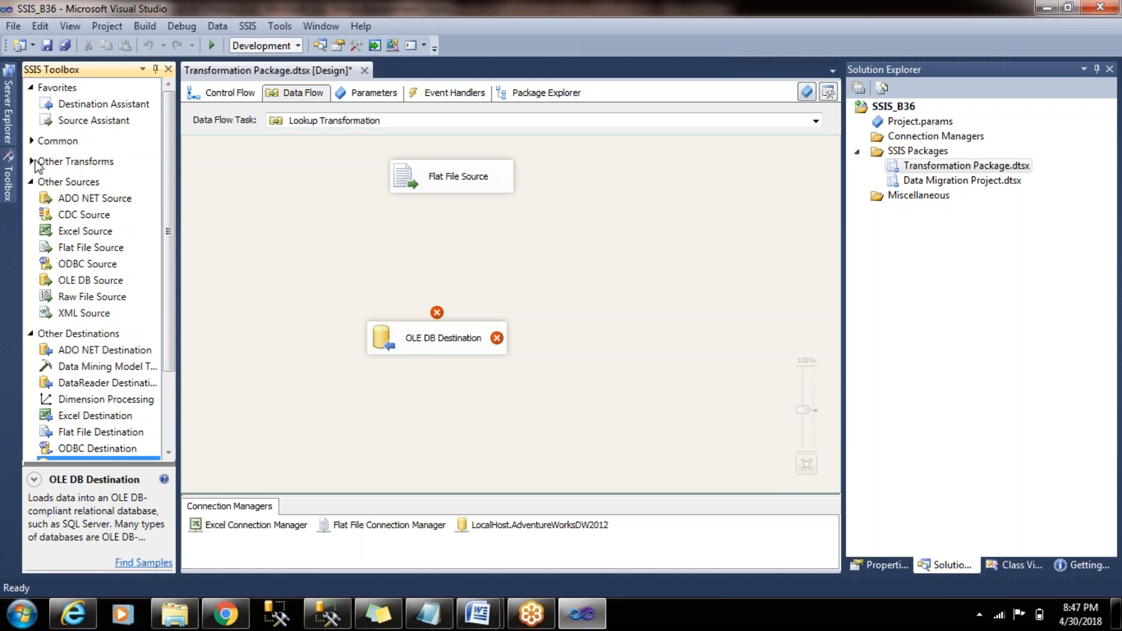
{"action": "left_click", "coordinate": [32, 140]}
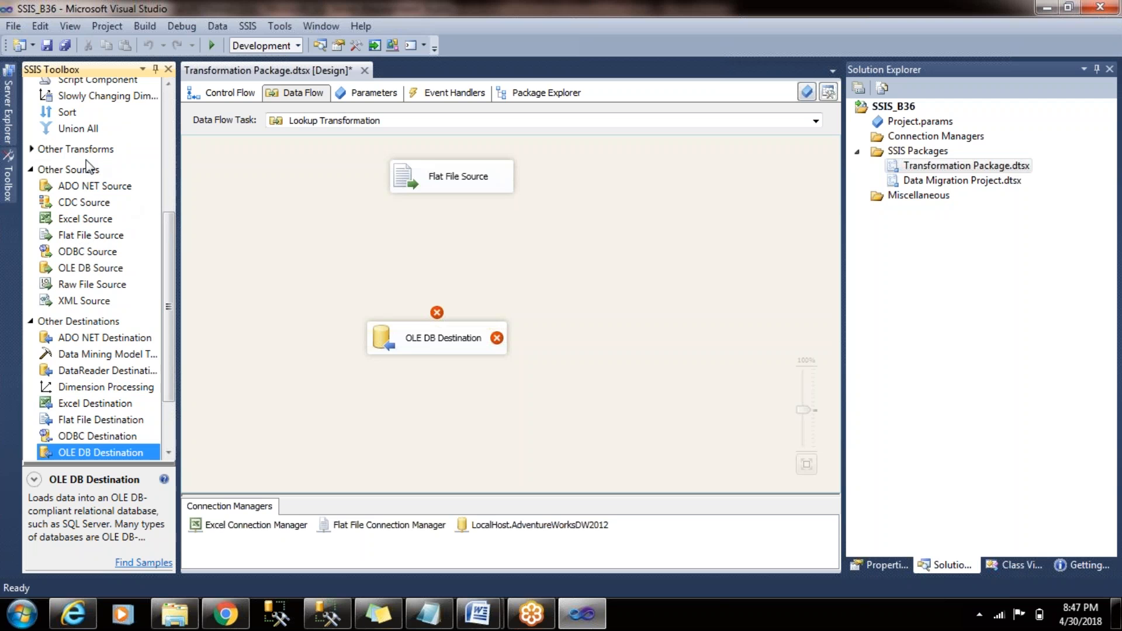
{"action": "left_click_drag", "start_coordinate": [166, 233], "coordinate": [163, 135]}
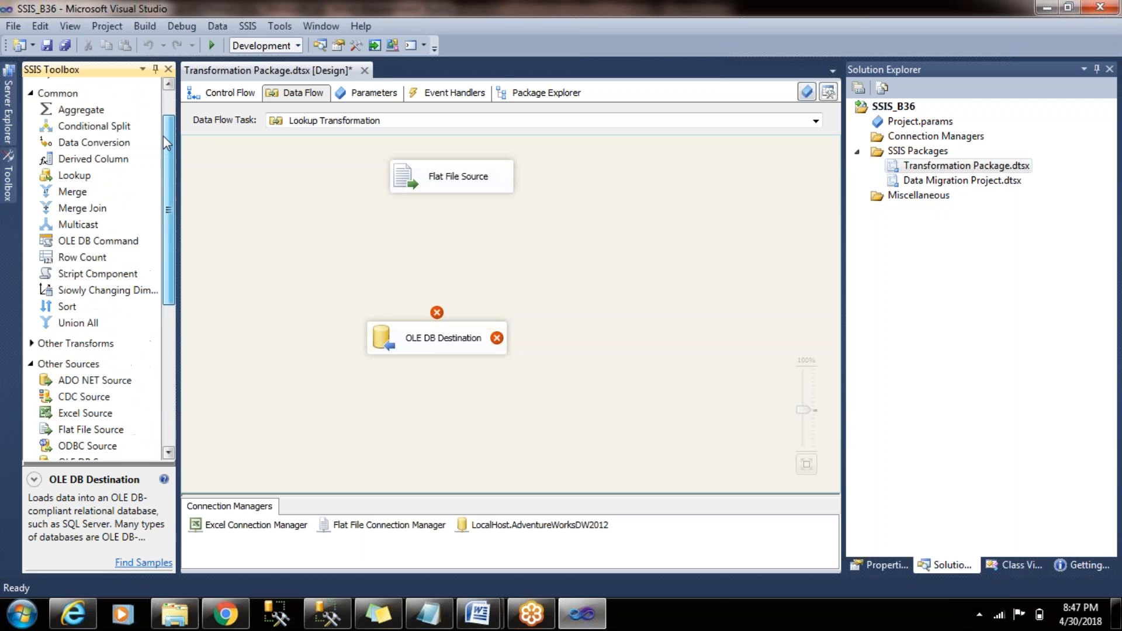
{"action": "left_click", "coordinate": [111, 159]}
{"action": "left_click_drag", "start_coordinate": [383, 213], "coordinate": [382, 214]}
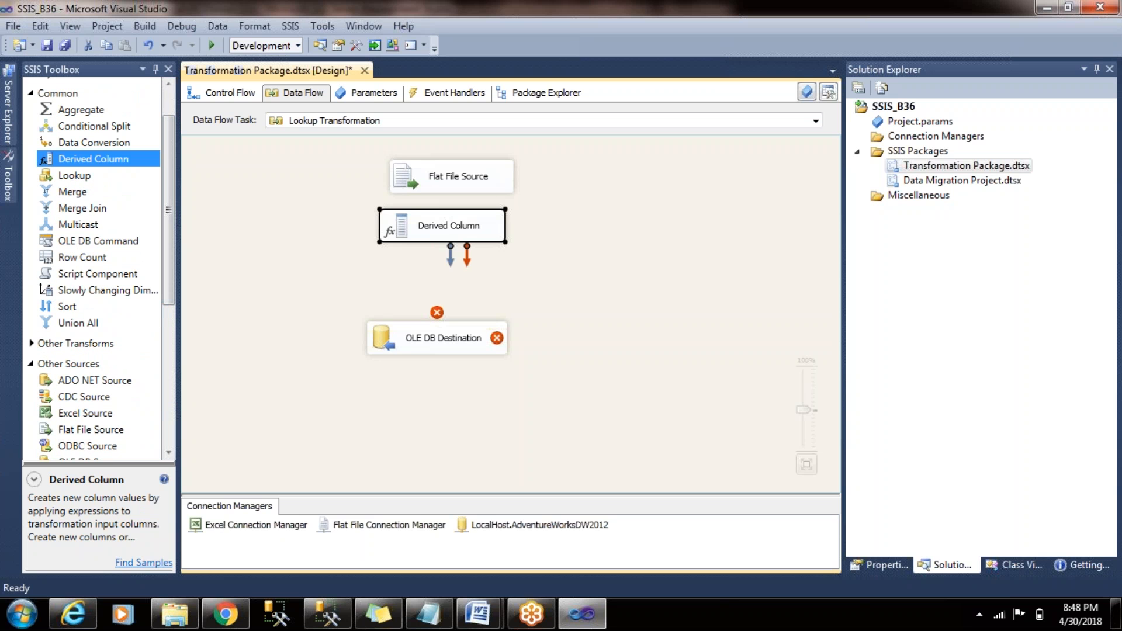
{"action": "mouse_move", "coordinate": [459, 232]}
{"action": "left_mouse_down"}
{"action": "mouse_move", "coordinate": [472, 232]}
{"action": "mouse_move", "coordinate": [466, 241]}
{"action": "left_mouse_up"}
{"action": "left_click", "coordinate": [472, 180]}
- Open the Derived Column for editing and add a new column with the expression [FirstName]
{"action": "double_click", "coordinate": [461, 241]}
{"action": "left_click", "coordinate": [235, 107]}
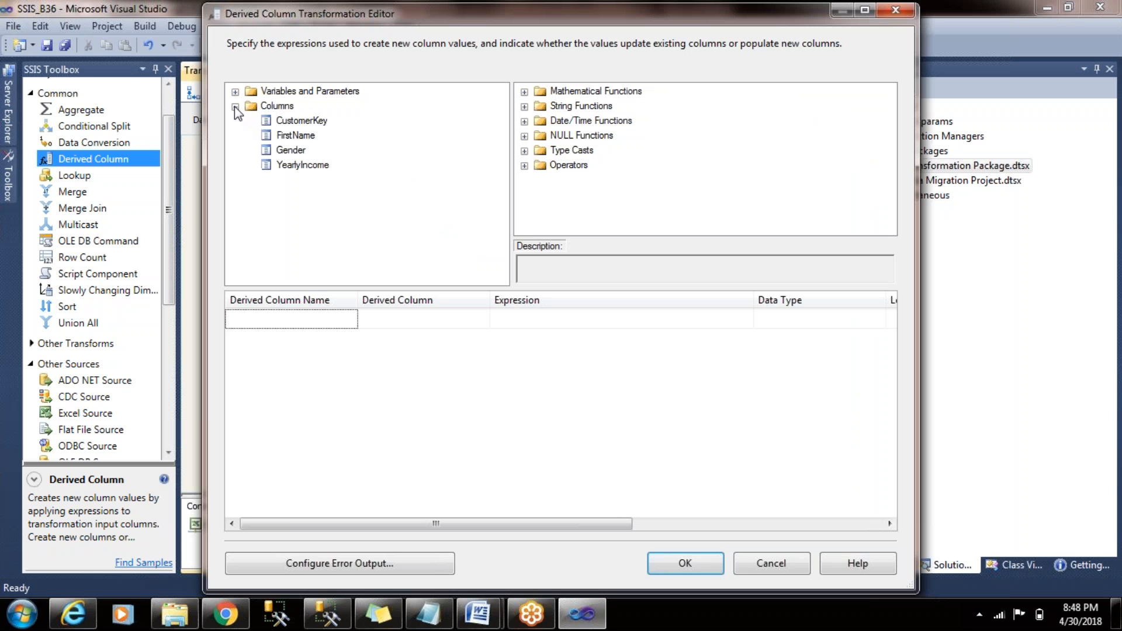
{"action": "left_click_drag", "start_coordinate": [295, 135], "coordinate": [409, 318]}
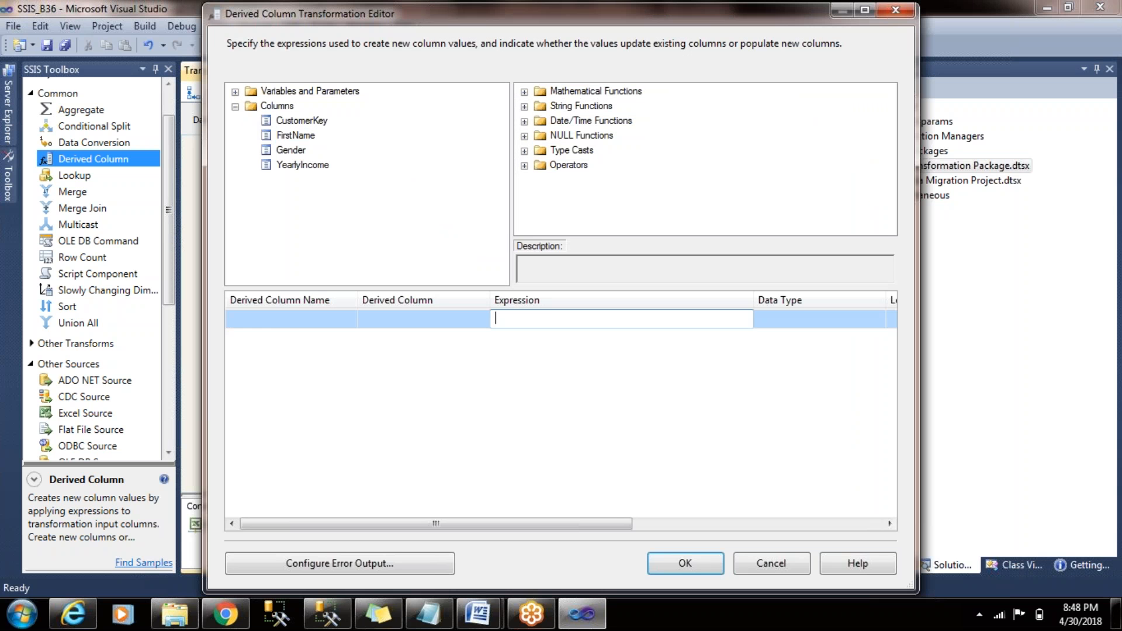
{"action": "left_click", "coordinate": [618, 345]}
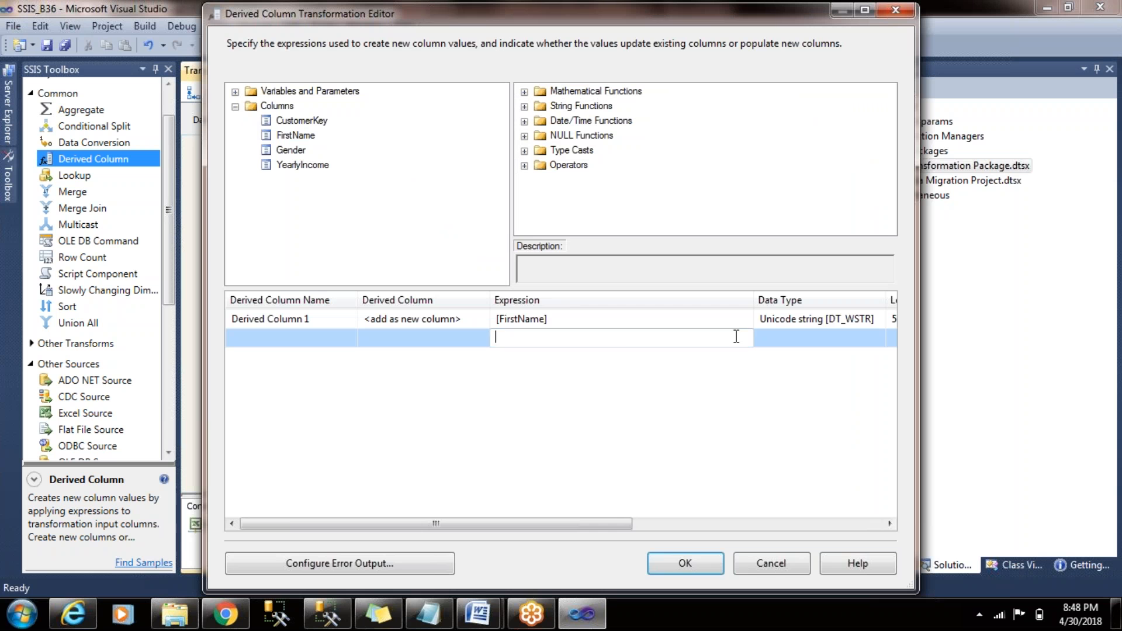
{"action": "left_click", "coordinate": [560, 318]}
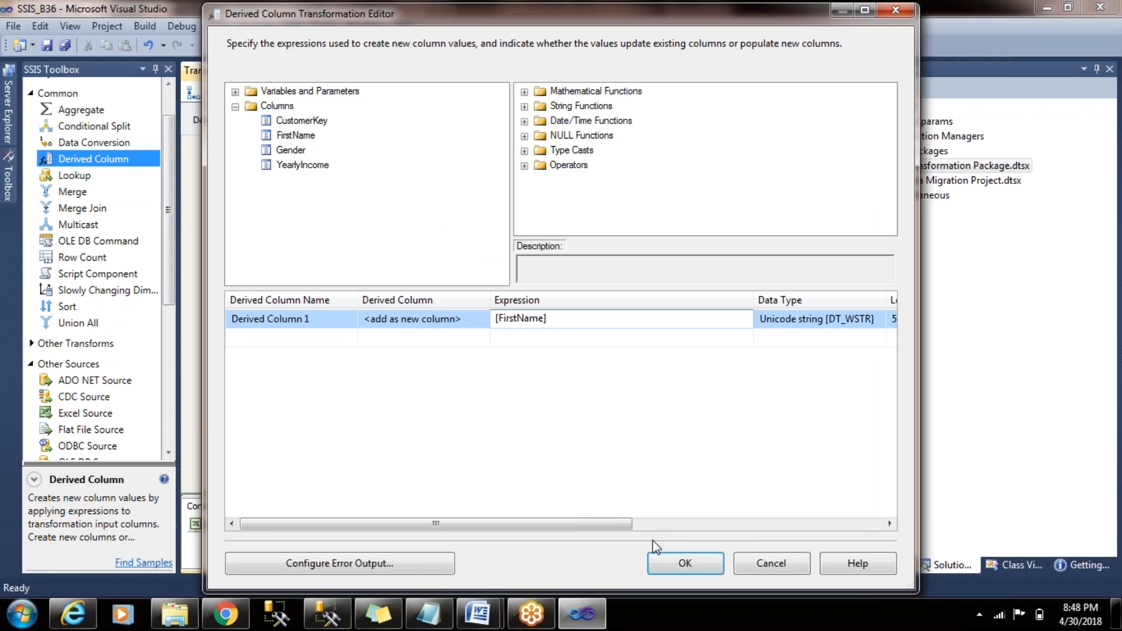
- Insert the (DT_STR, «length», «code_page») type cast in front of [FirstName] in the expression
{"action": "left_click", "coordinate": [525, 107]}
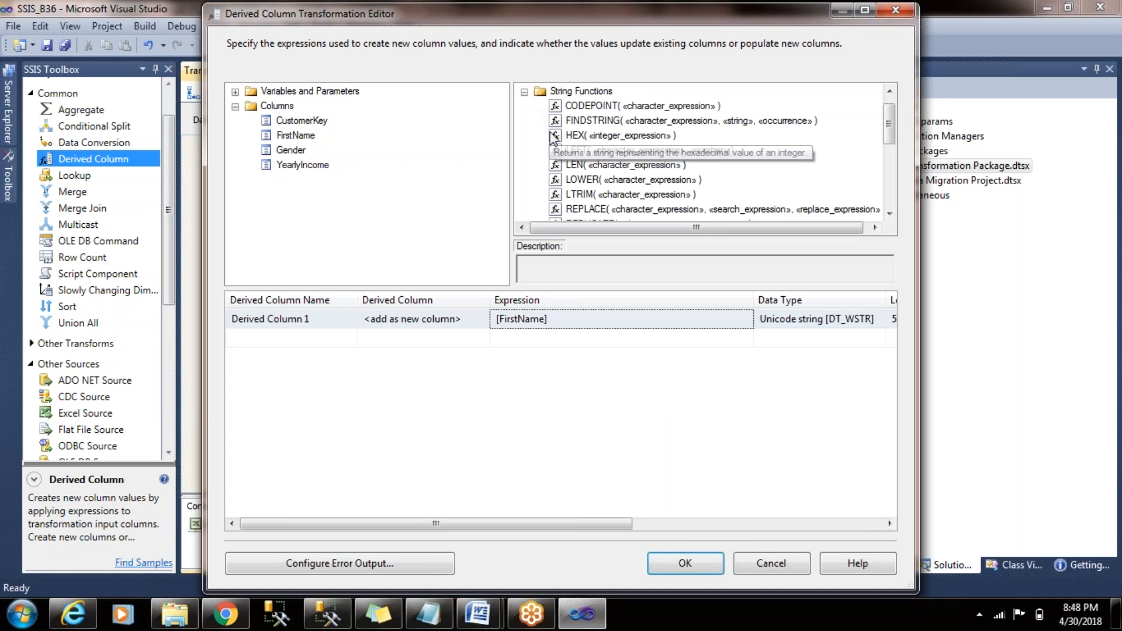
{"action": "left_click", "coordinate": [524, 94]}
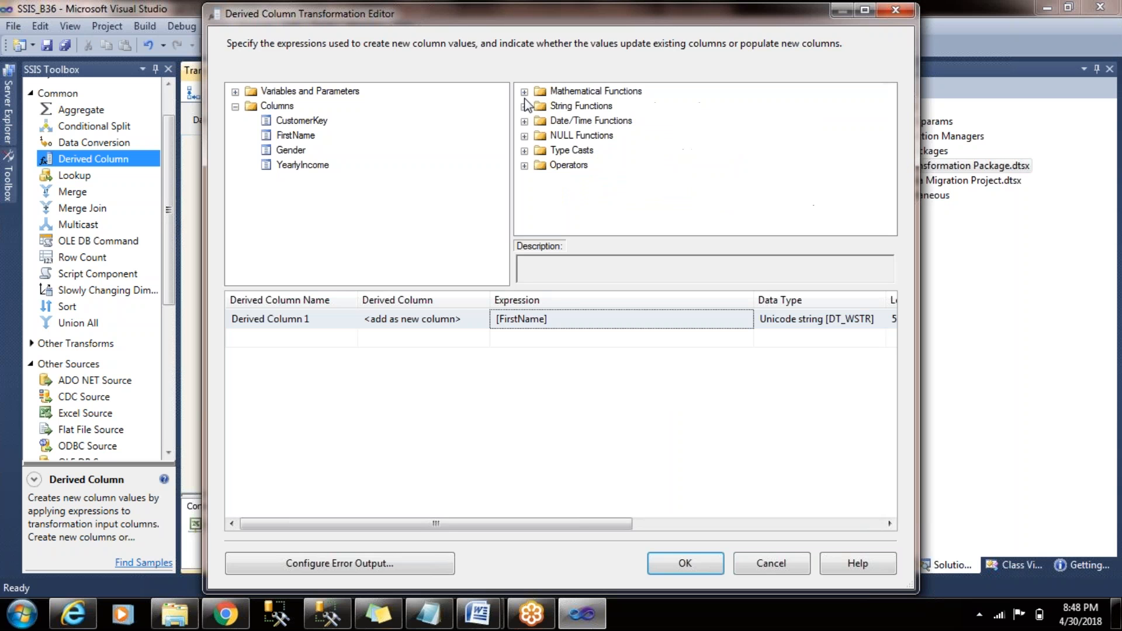
{"action": "left_click", "coordinate": [525, 150]}
{"action": "left_click_drag", "start_coordinate": [889, 139], "coordinate": [889, 180]}
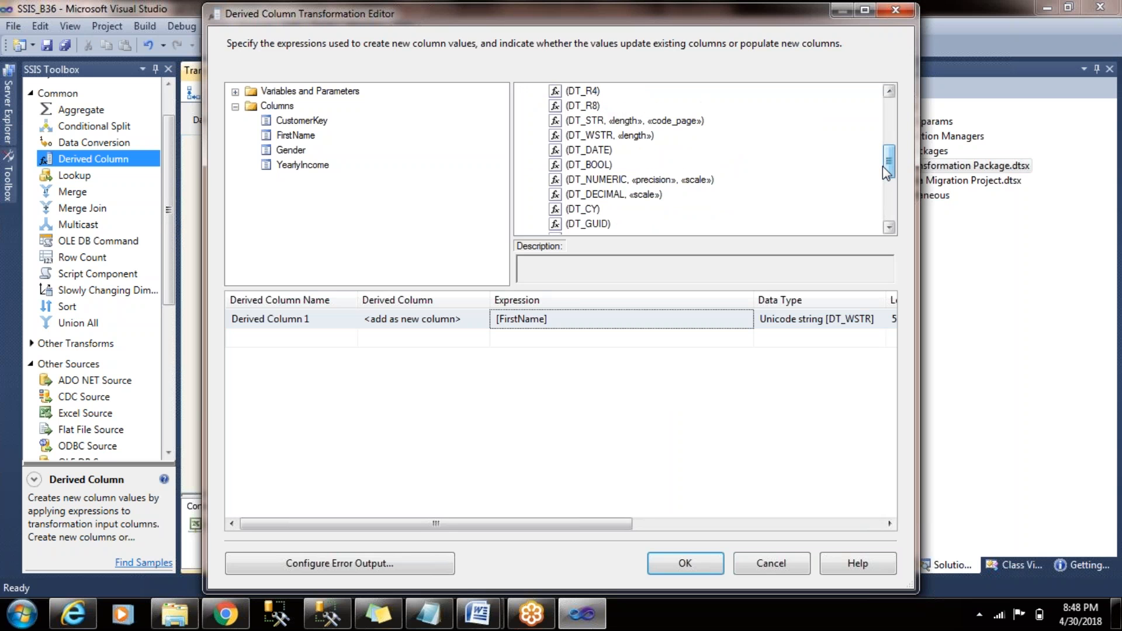
{"action": "left_click_drag", "start_coordinate": [612, 119], "coordinate": [571, 316]}
- Set the DT_STR cast's length to 30 and its code page to 1252
{"action": "left_click", "coordinate": [540, 318]}
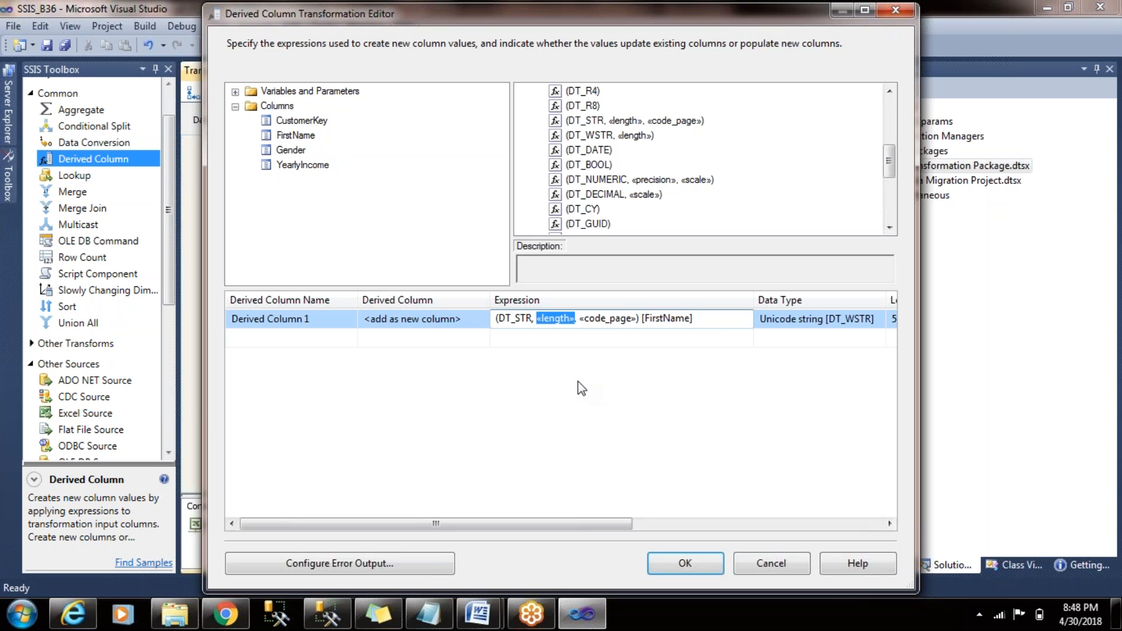
{"action": "type", "text": "30"}
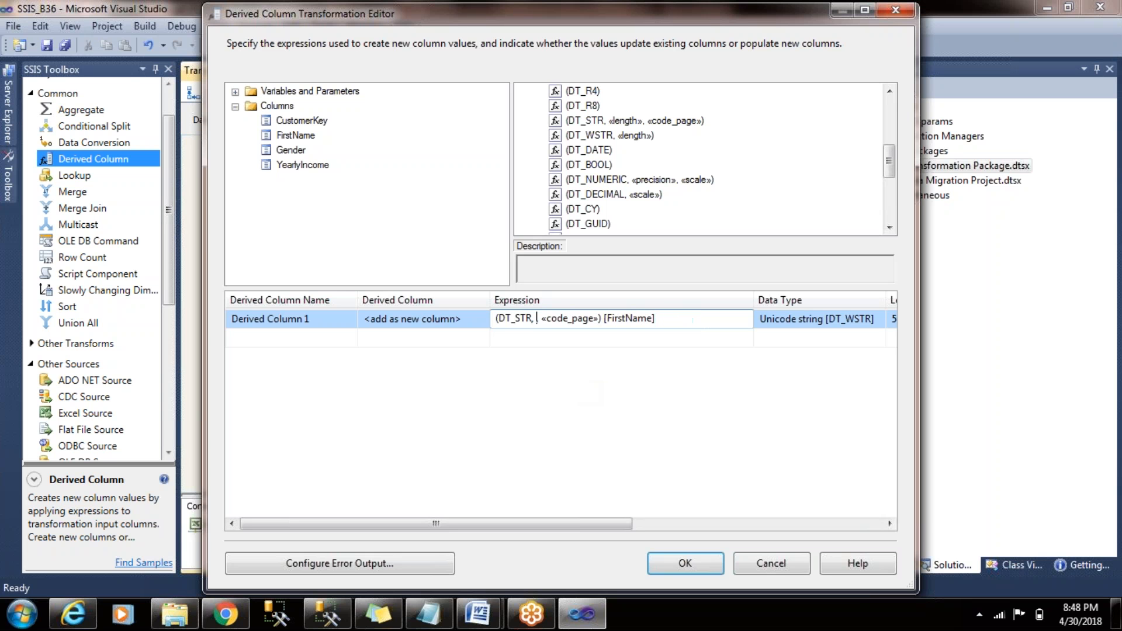
{"action": "left_click", "coordinate": [609, 318]}
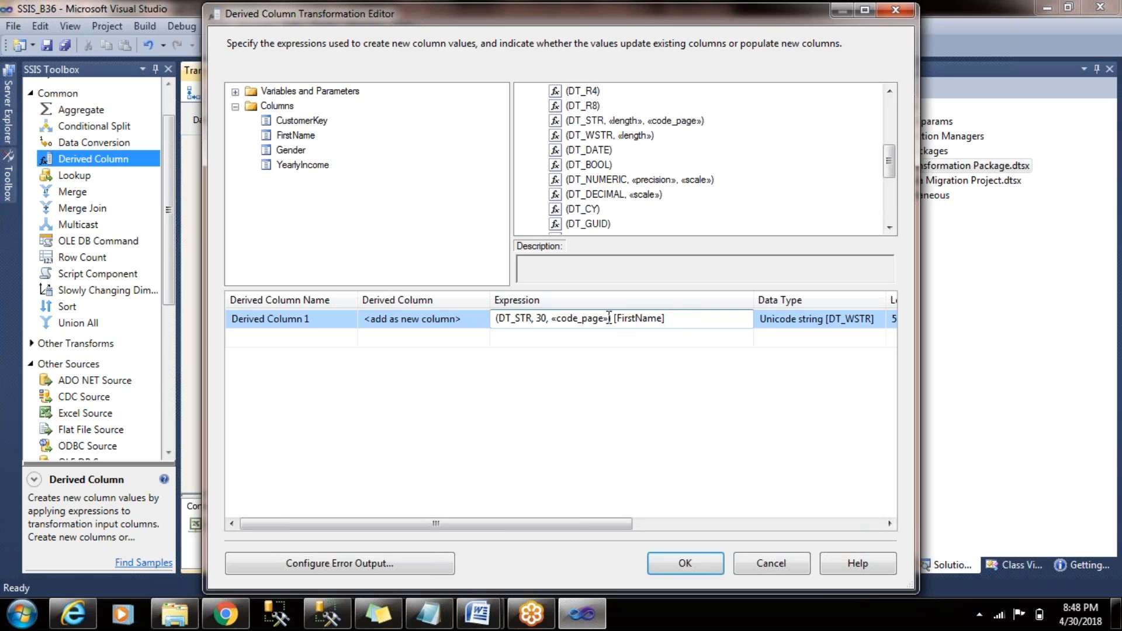
{"action": "left_click_drag", "start_coordinate": [608, 318], "coordinate": [555, 323]}
{"action": "type", "text": "1252"}
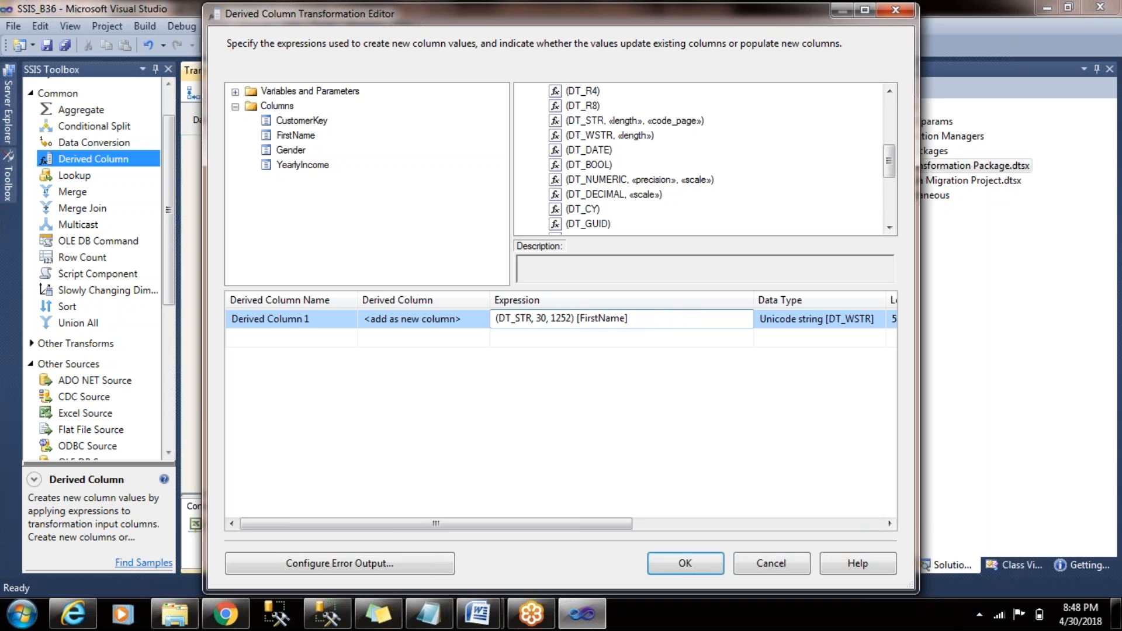
{"action": "key", "text": "Return"}
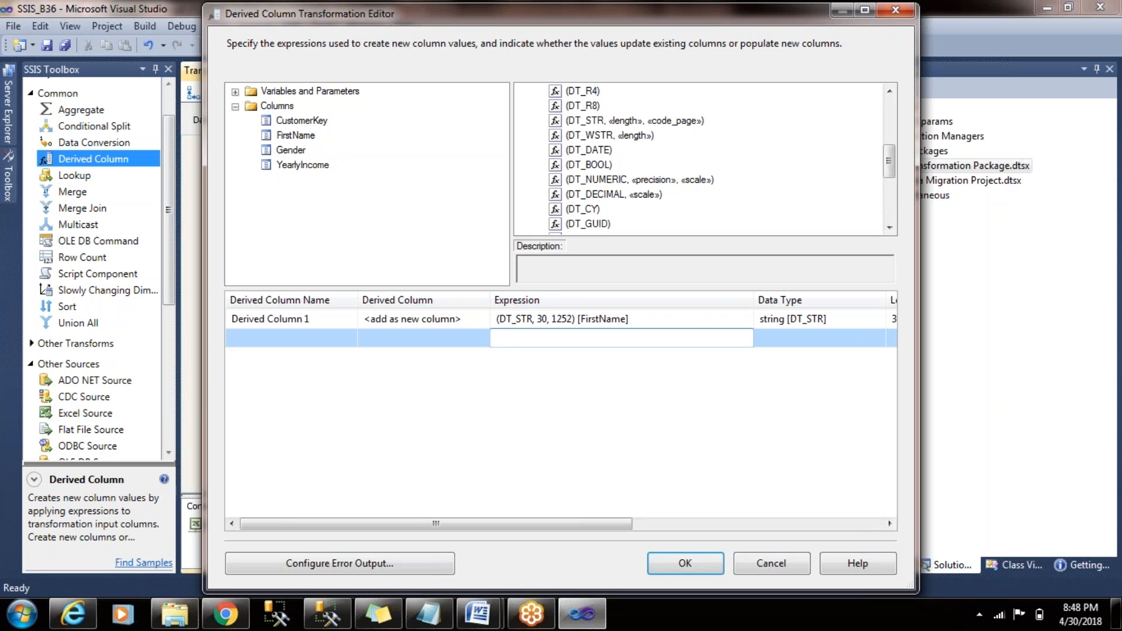
- Add a second derived column with the expression Getdate()
{"action": "type", "text": "Getdate("}
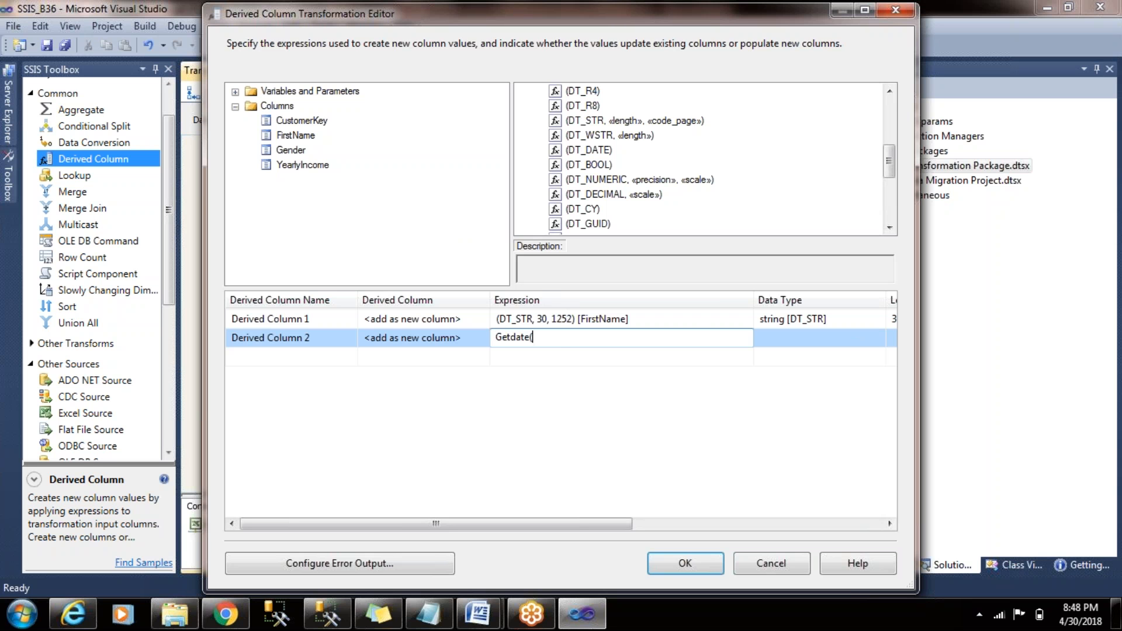
{"action": "left_click", "coordinate": [562, 365]}
{"action": "left_click", "coordinate": [559, 346]}
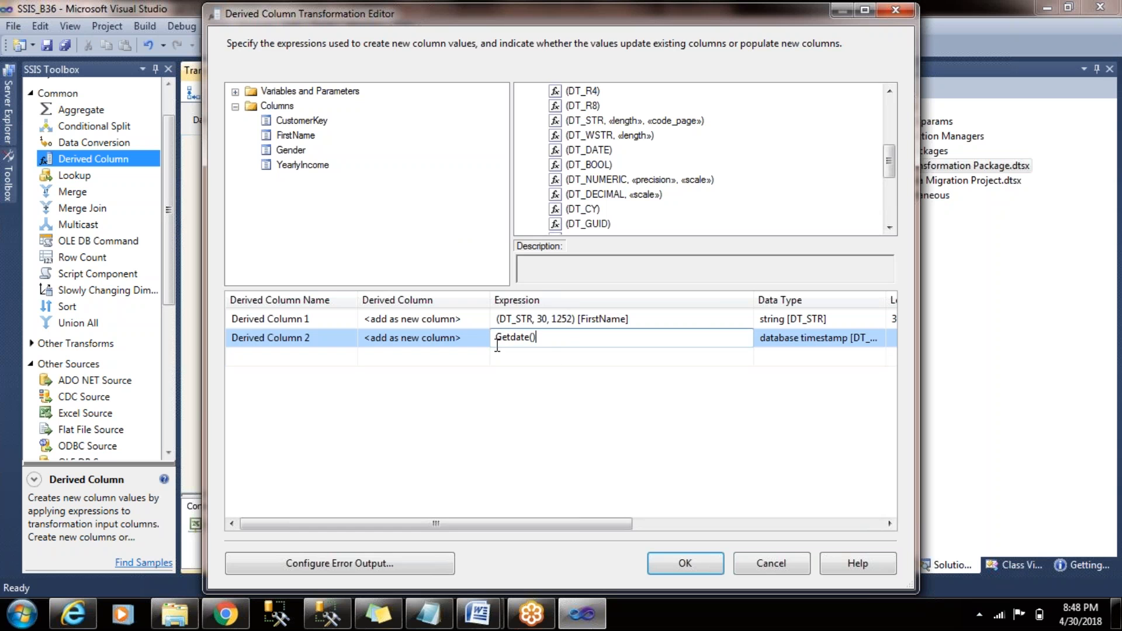
- Rename the derived column holding the Getdate() expression to LoadDate
{"action": "left_click", "coordinate": [331, 339]}
{"action": "left_click", "coordinate": [330, 338]}
{"action": "key", "text": "ctrl+a"}
{"action": "type", "text": "LoadDat"}
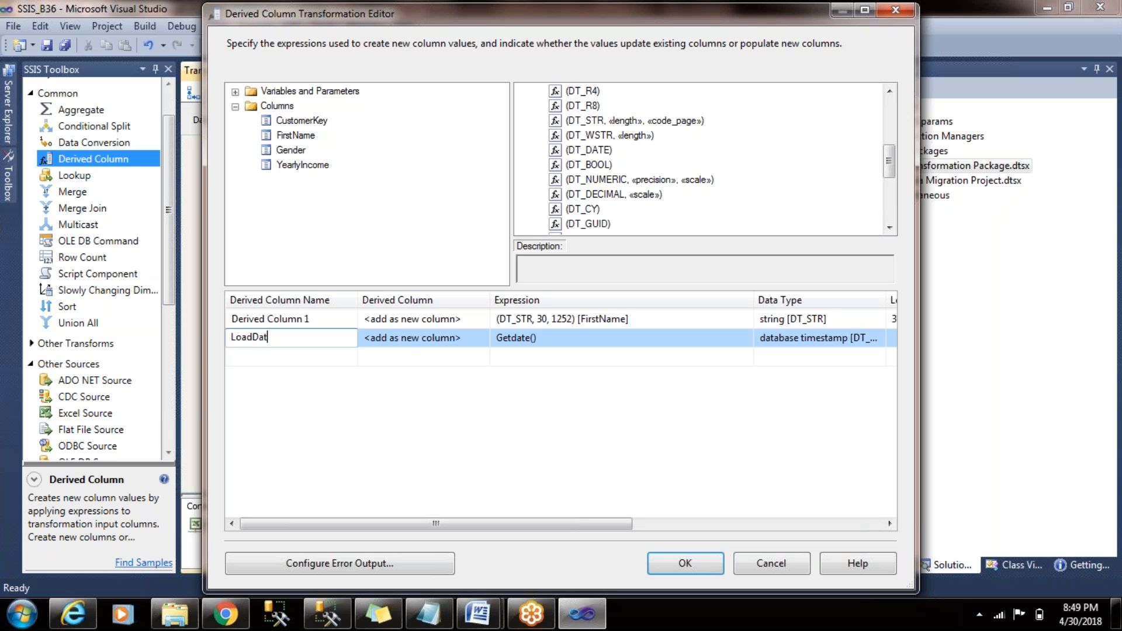
{"action": "type", "text": "e"}
{"action": "key", "text": "Return"}
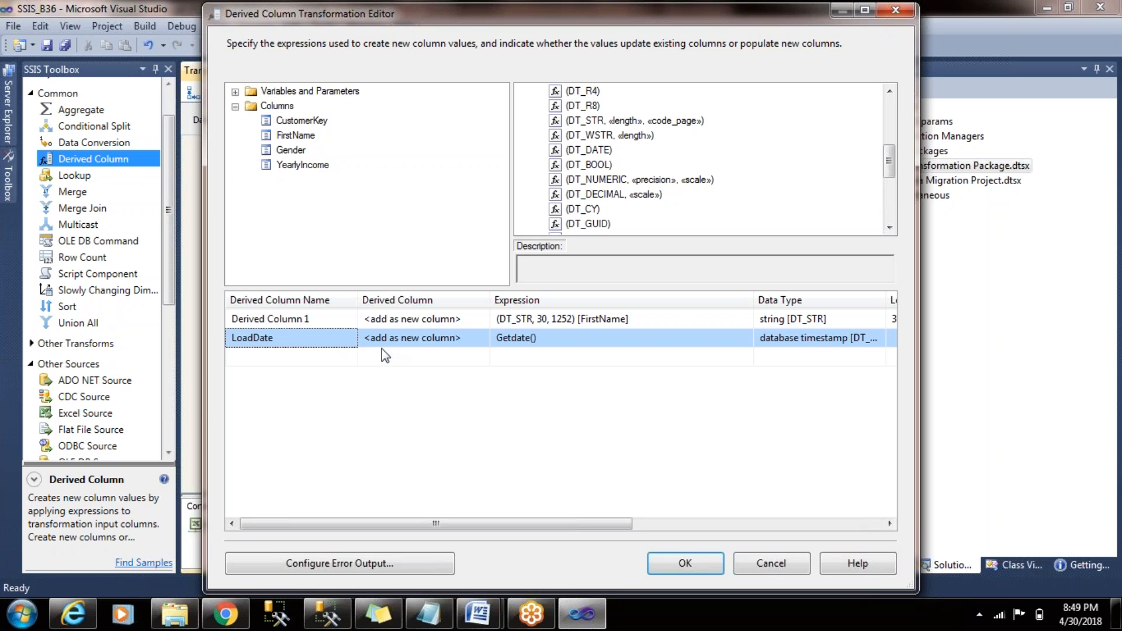
{"action": "left_click", "coordinate": [311, 339]}
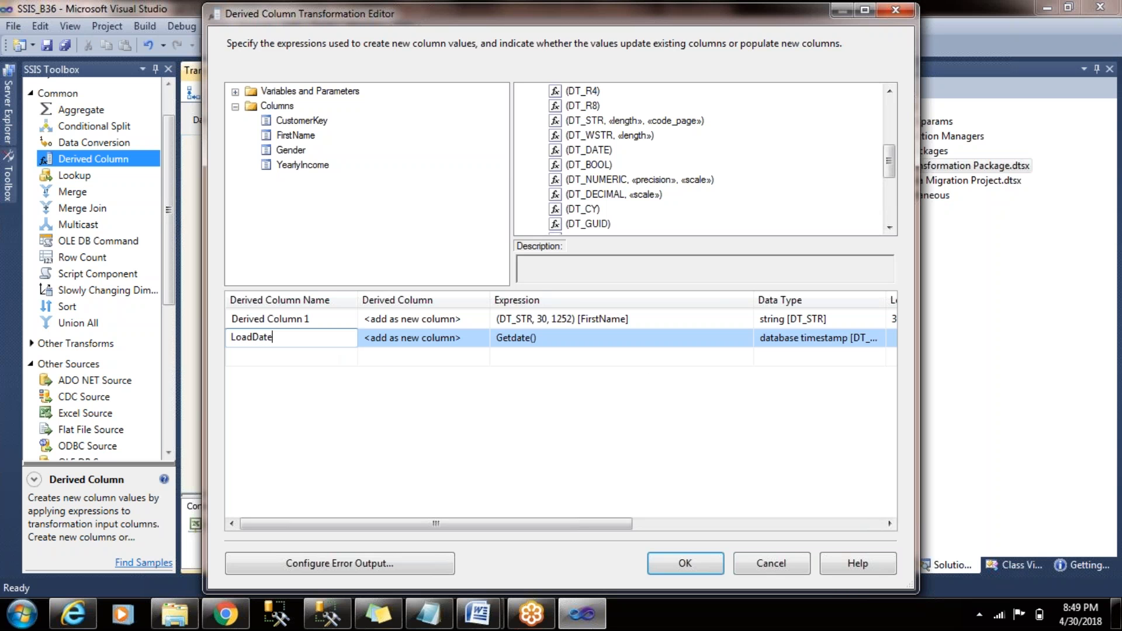
- Rename the derived column that casts FirstName to FirstName_Cast
{"action": "left_click", "coordinate": [520, 357]}
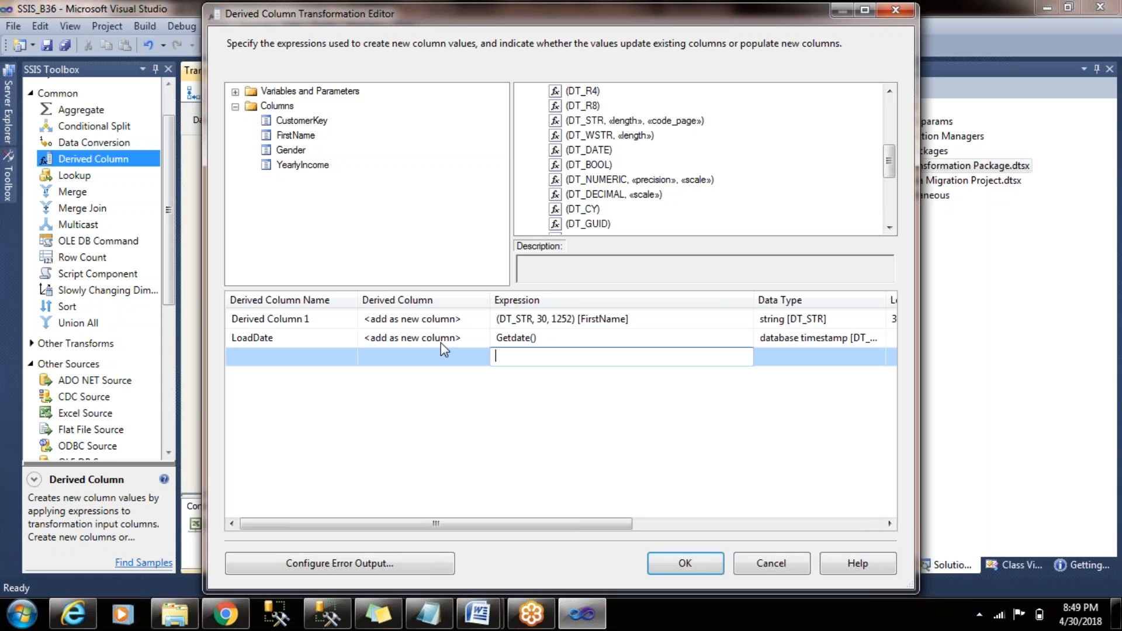
{"action": "left_click", "coordinate": [344, 324]}
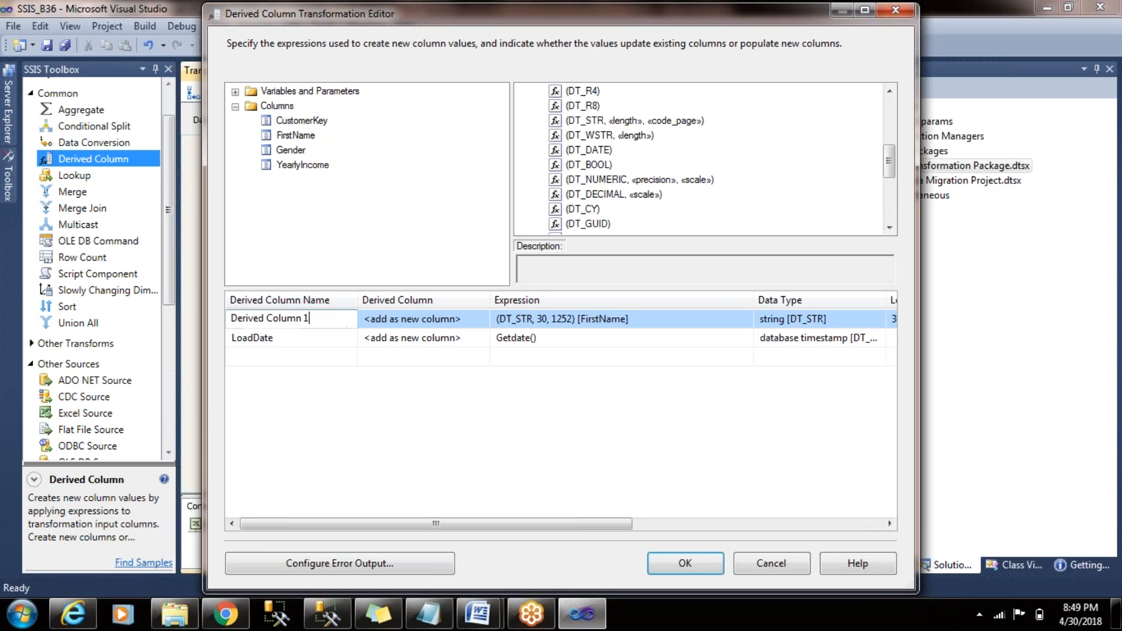
{"action": "left_click_drag", "start_coordinate": [312, 319], "coordinate": [229, 309]}
{"action": "left_click", "coordinate": [336, 319]}
{"action": "left_click_drag", "start_coordinate": [331, 316], "coordinate": [186, 316]}
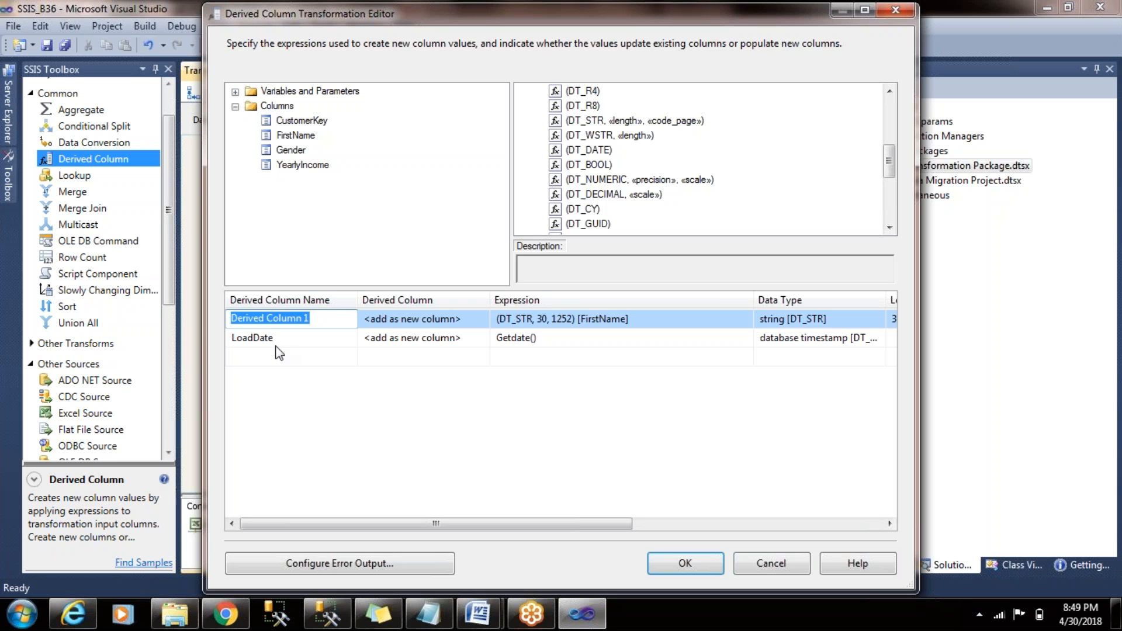
{"action": "type", "text": "FirstName_Cast"}
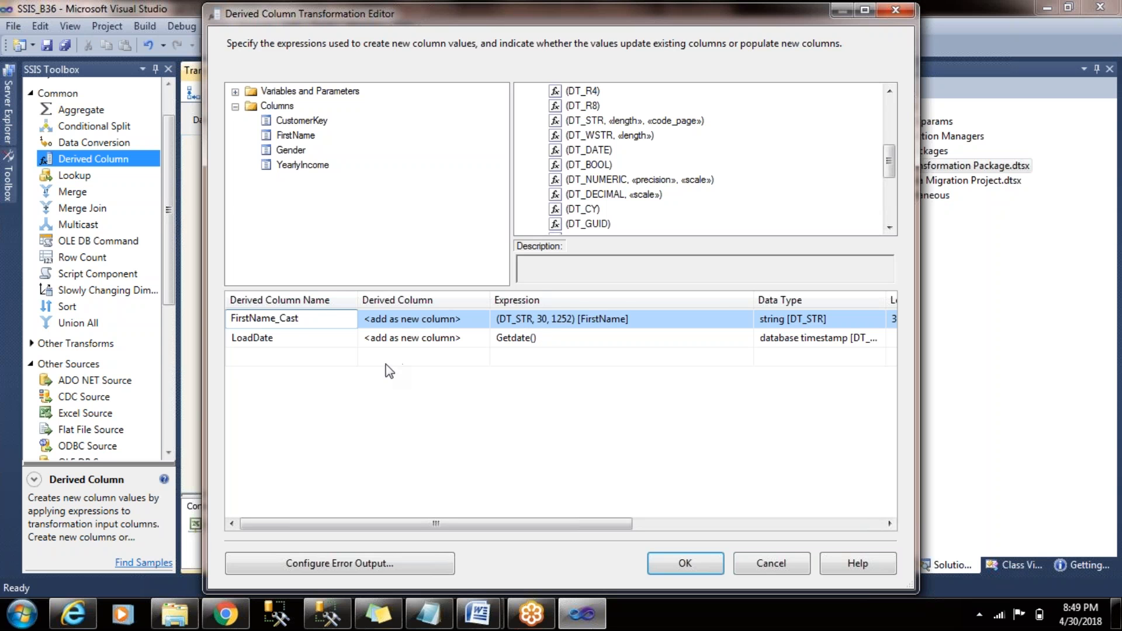
- Add a derived column named User with the system variable expression @[System::UserName]
{"action": "left_click", "coordinate": [567, 339]}
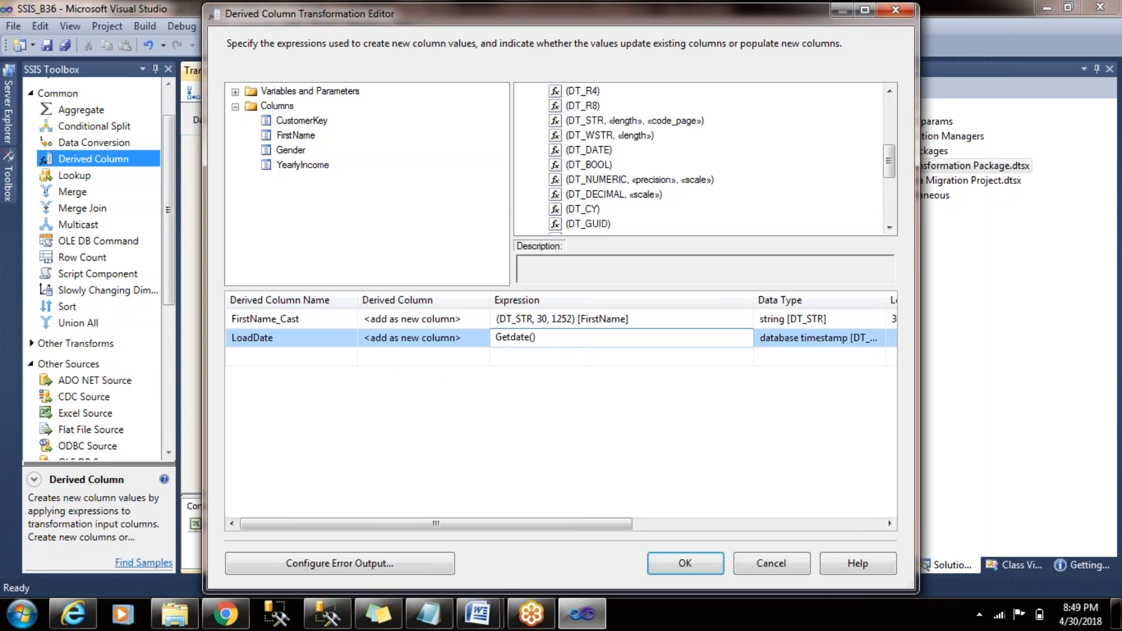
{"action": "left_click", "coordinate": [514, 357]}
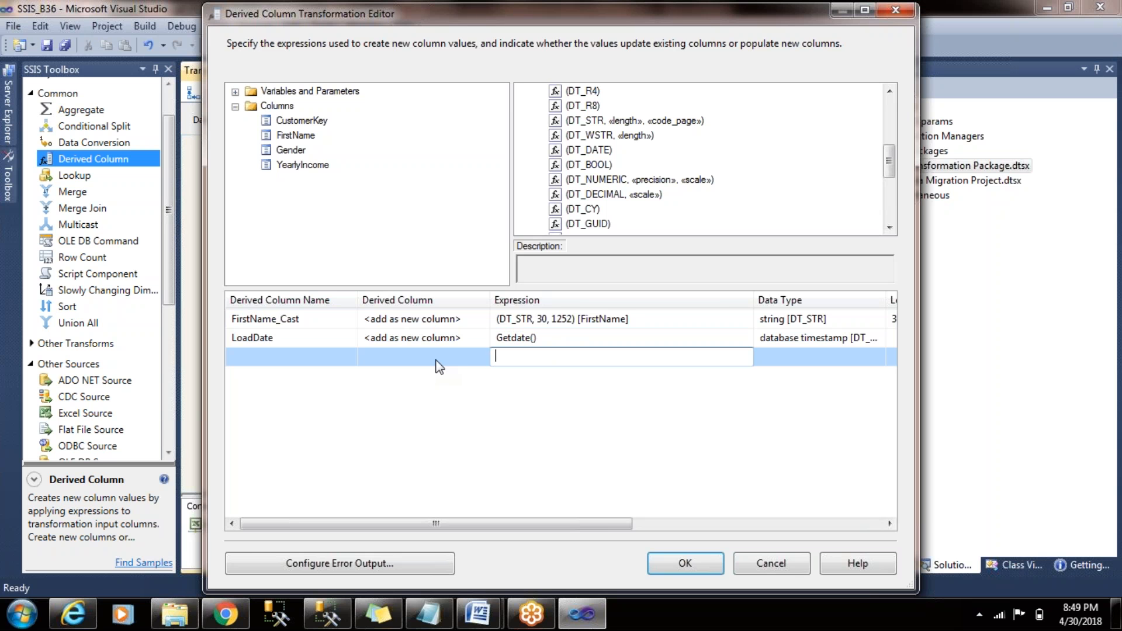
{"action": "left_click", "coordinate": [235, 107]}
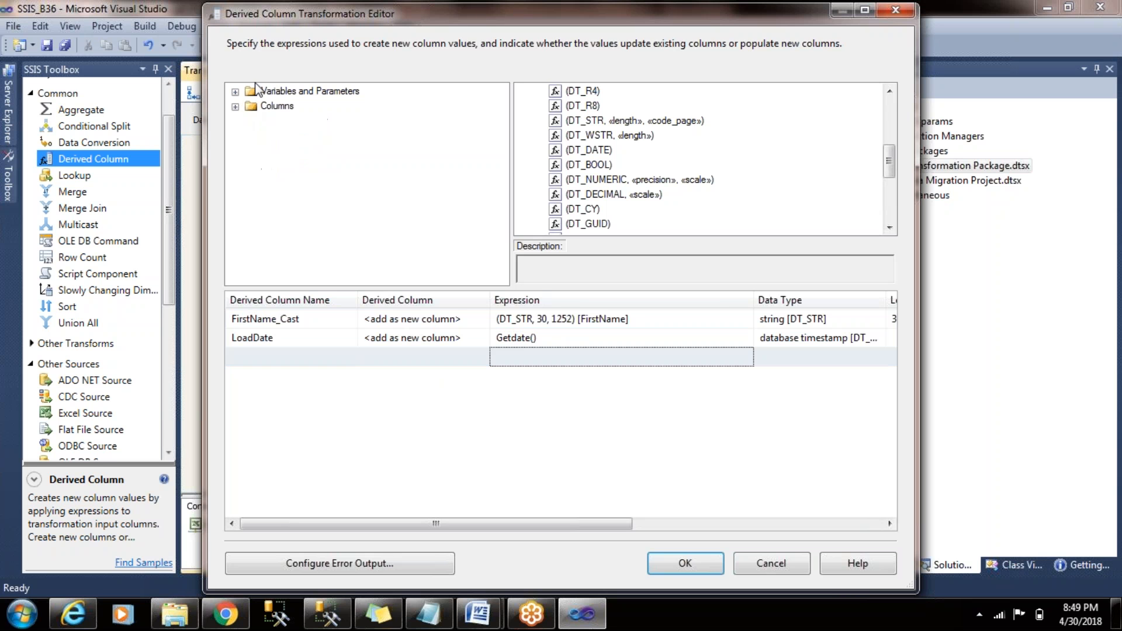
{"action": "left_click", "coordinate": [235, 92]}
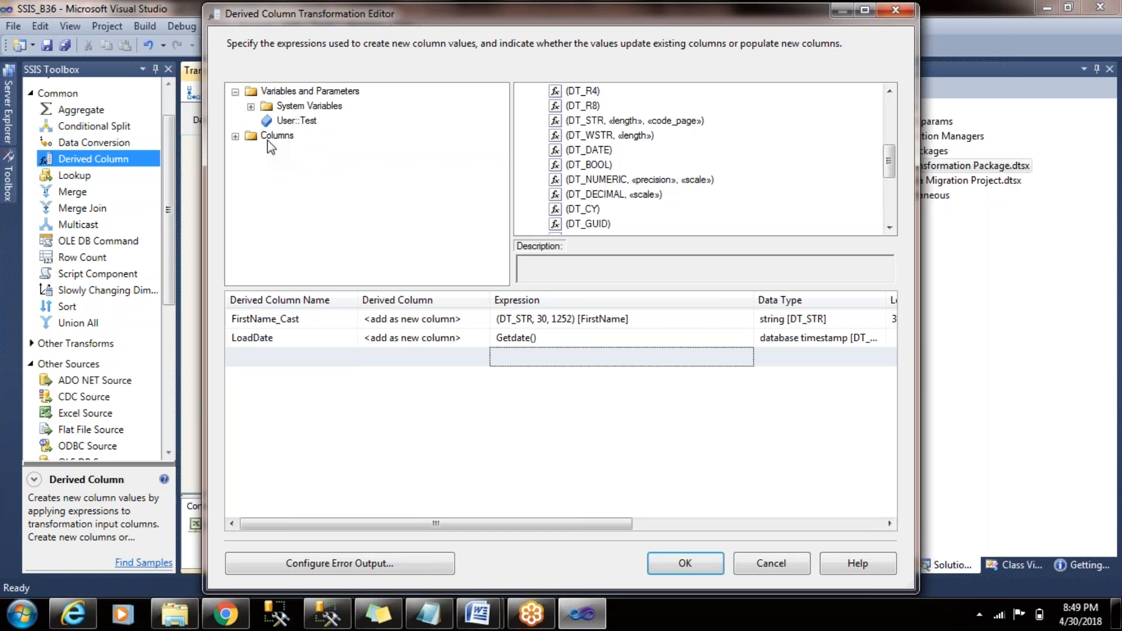
{"action": "left_click", "coordinate": [250, 107]}
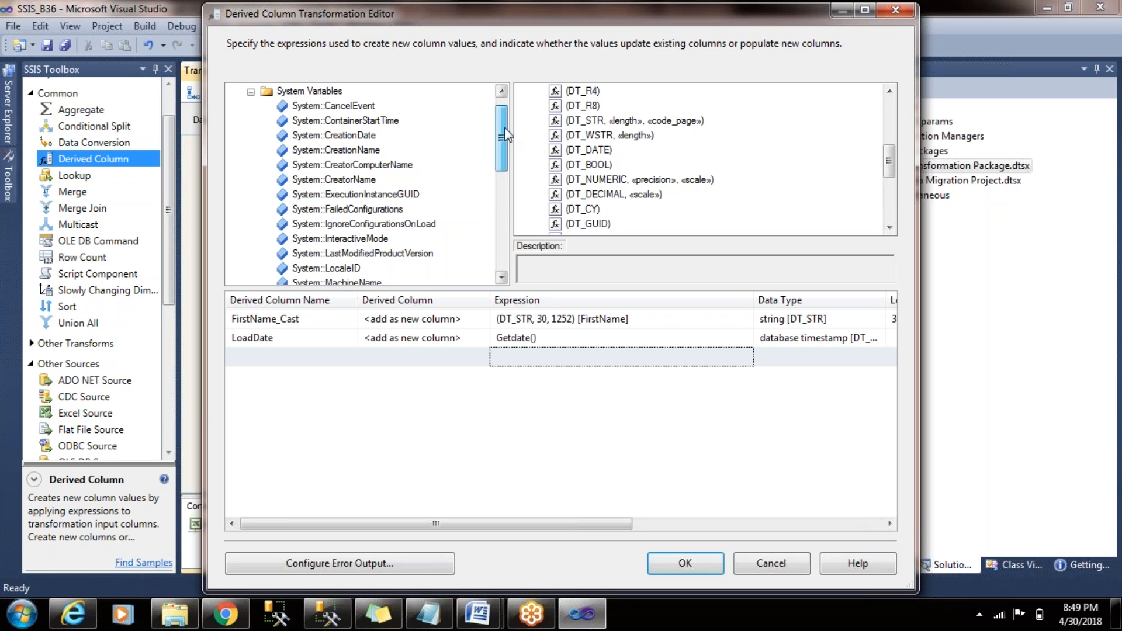
{"action": "scroll", "coordinate": [505, 160], "scroll_direction": "down", "scroll_amount": 2}
{"action": "left_click_drag", "start_coordinate": [502, 156], "coordinate": [502, 217]}
{"action": "left_click_drag", "start_coordinate": [330, 180], "coordinate": [561, 358]}
{"action": "left_click", "coordinate": [274, 356]}
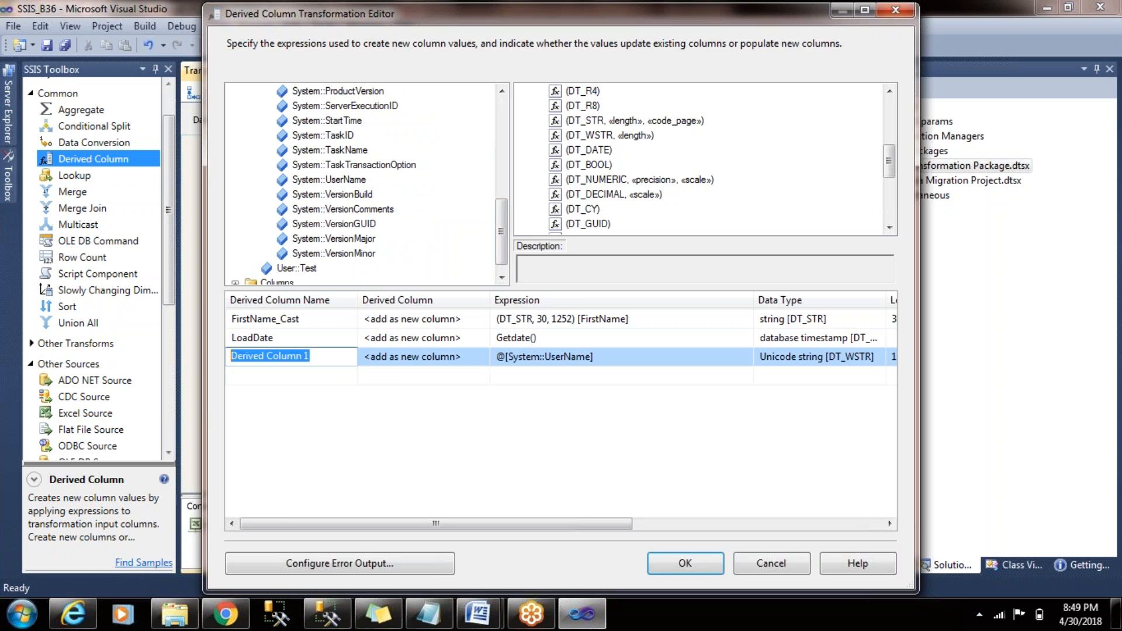
{"action": "type", "text": "User"}
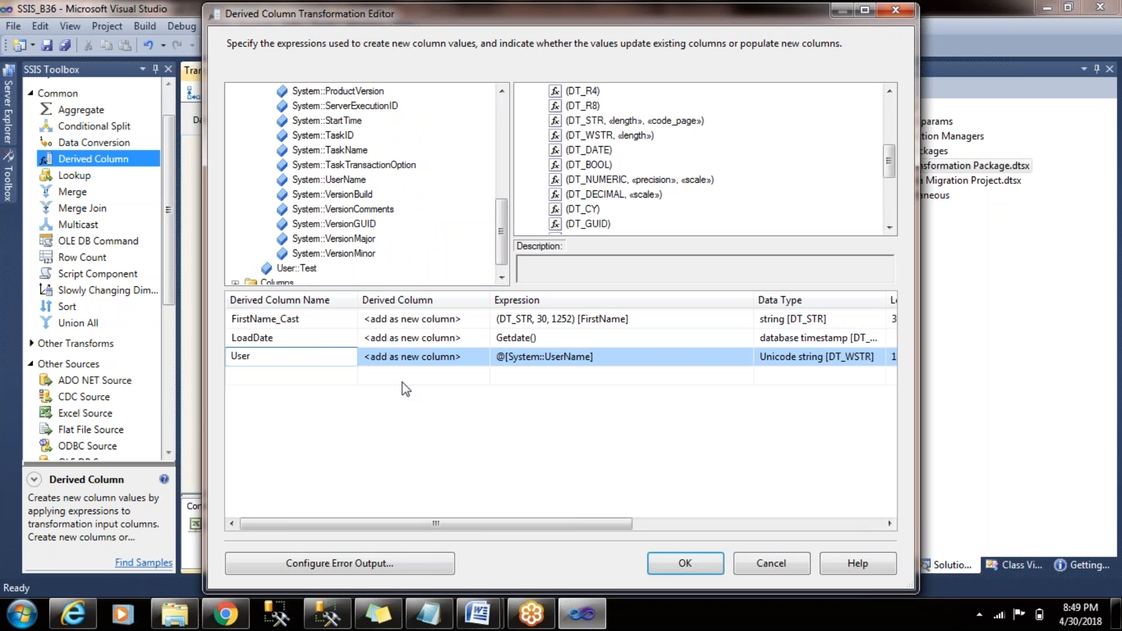
- Add a derived column named PackageName with the expression @[System::PackageName] and accept the Derived Column transformation
{"action": "left_click", "coordinate": [590, 382]}
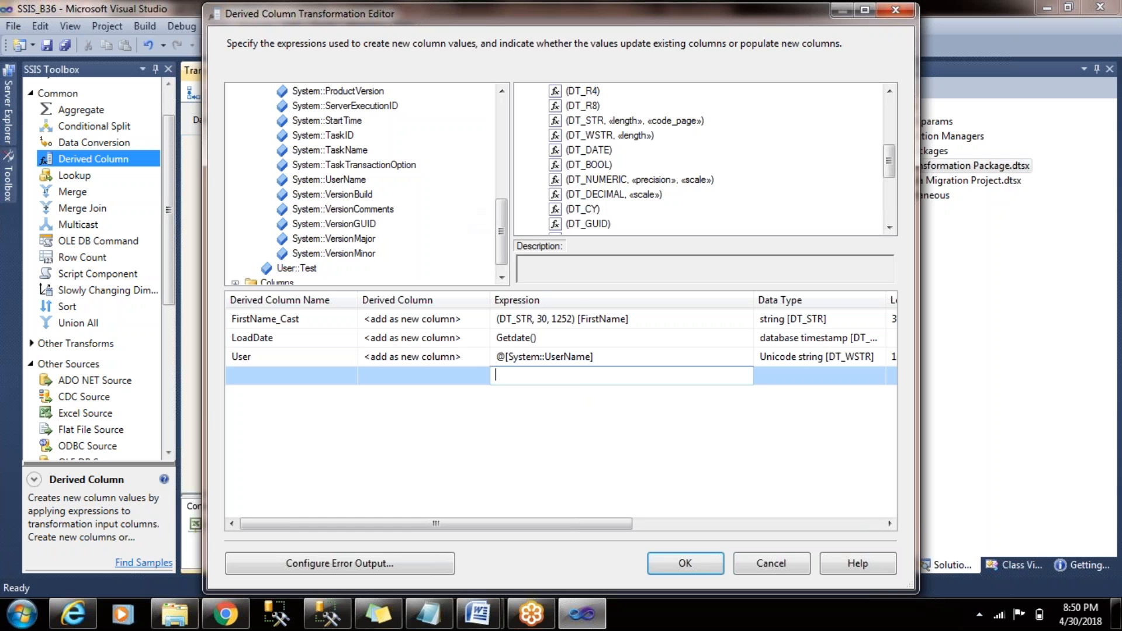
{"action": "left_click_drag", "start_coordinate": [502, 231], "coordinate": [502, 199]}
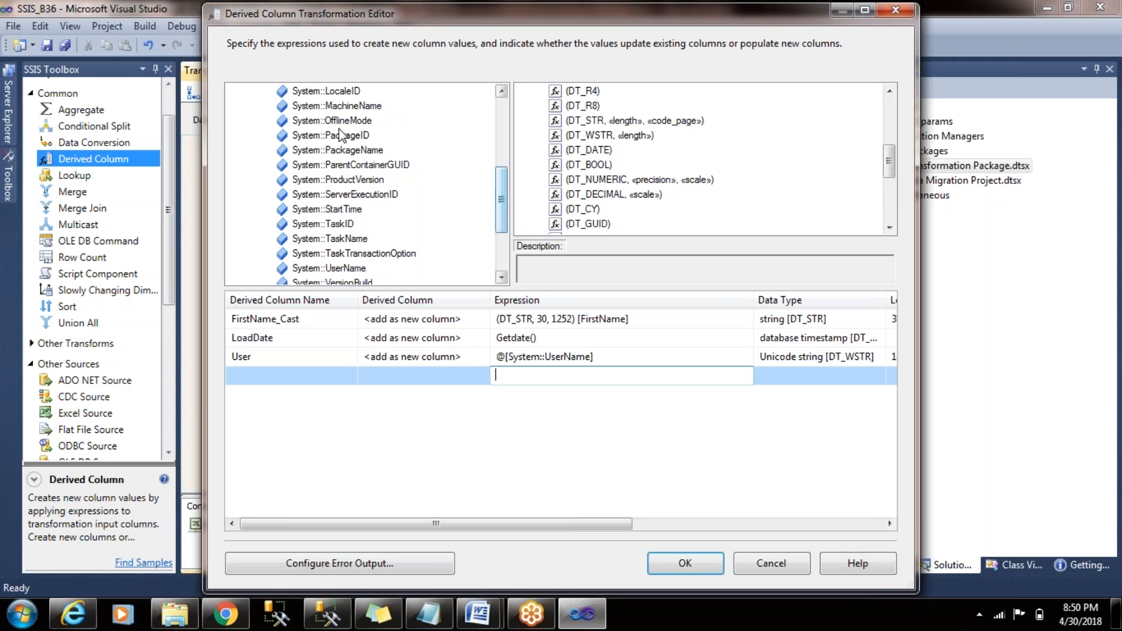
{"action": "left_click_drag", "start_coordinate": [339, 153], "coordinate": [566, 376]}
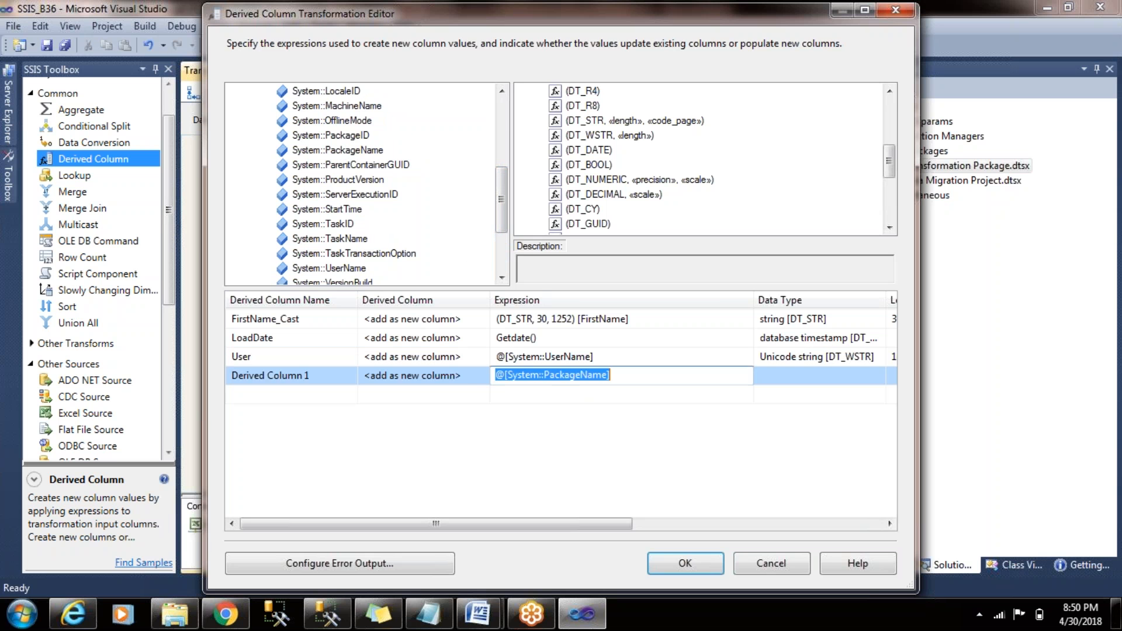
{"action": "left_click", "coordinate": [337, 377]}
{"action": "left_click", "coordinate": [338, 377]}
{"action": "type", "text": "Pa"}
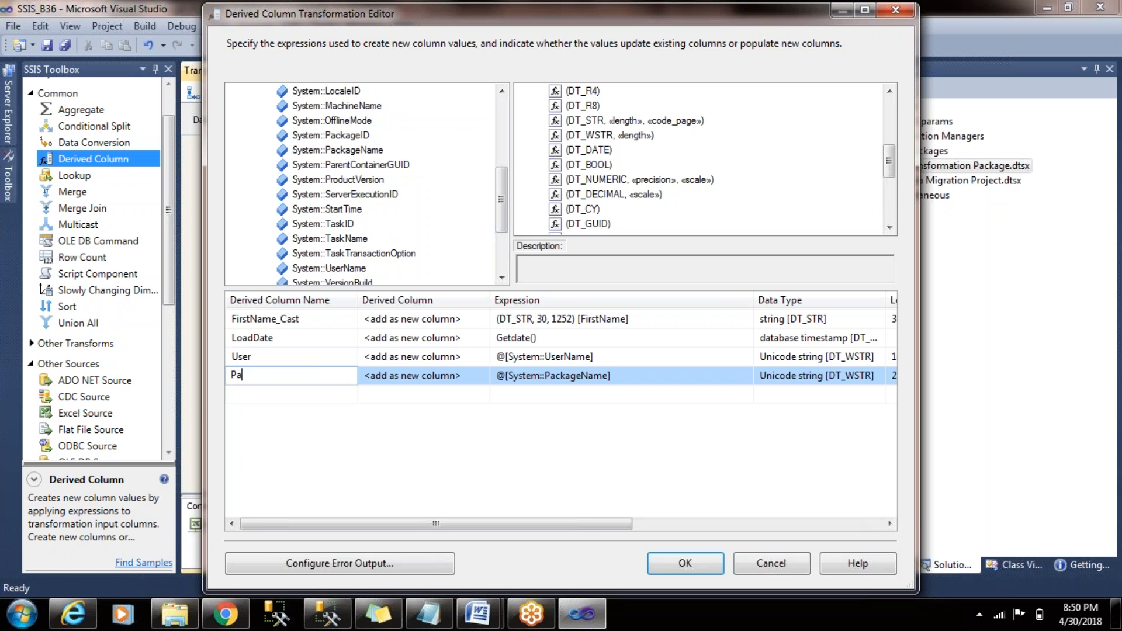
{"action": "type", "text": "cckage"}
{"action": "key", "text": "Delete"}
{"action": "left_click", "coordinate": [587, 392]}
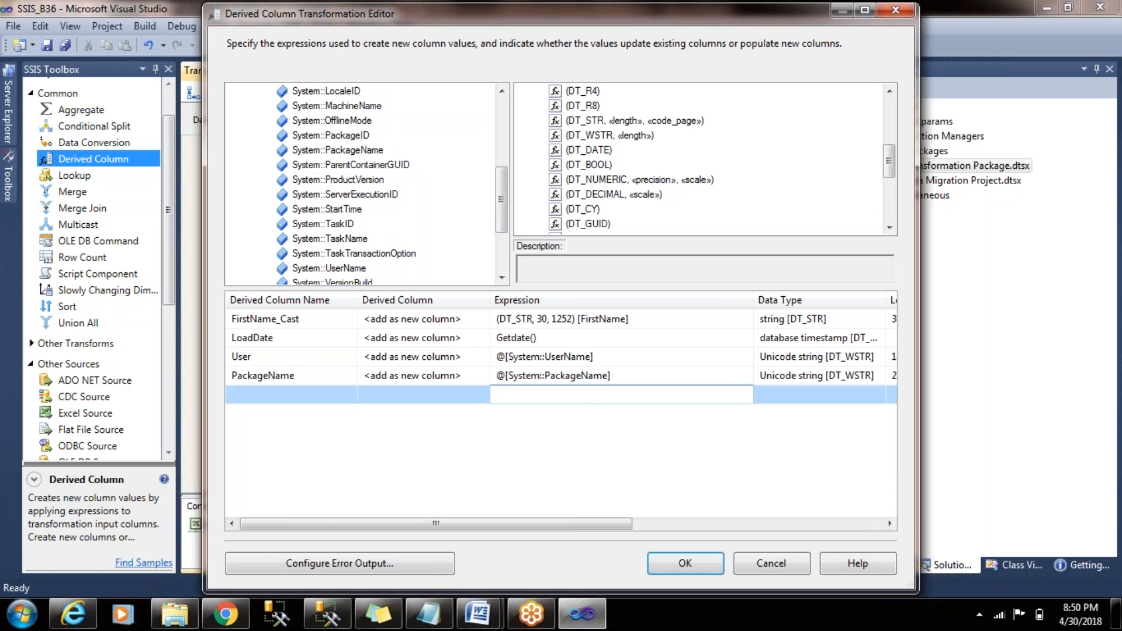
{"action": "left_click", "coordinate": [683, 563]}
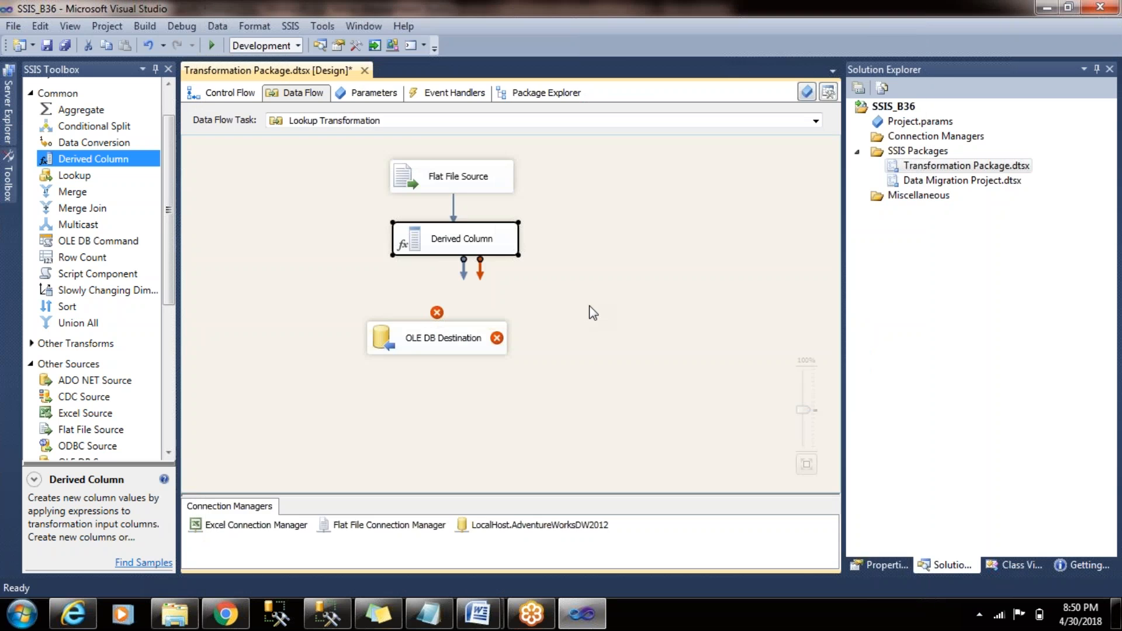
- Connect the Derived Column output to the OLE DB Destination and open the destination's column mappings
{"action": "left_click_drag", "start_coordinate": [464, 270], "coordinate": [475, 342]}
{"action": "double_click", "coordinate": [444, 353]}
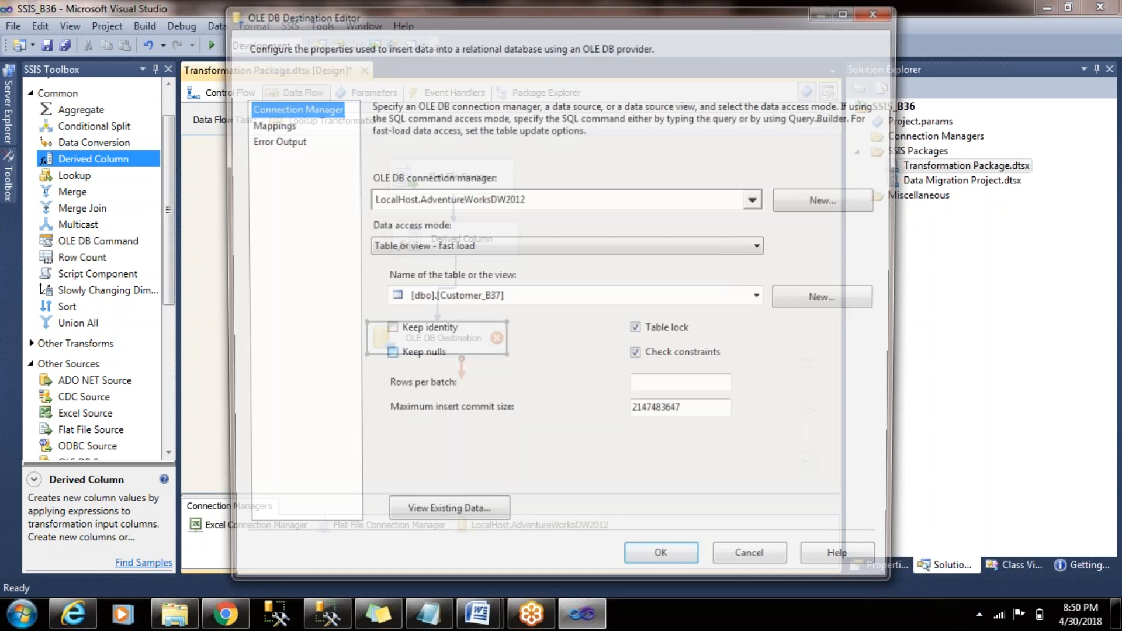
{"action": "left_click", "coordinate": [288, 126]}
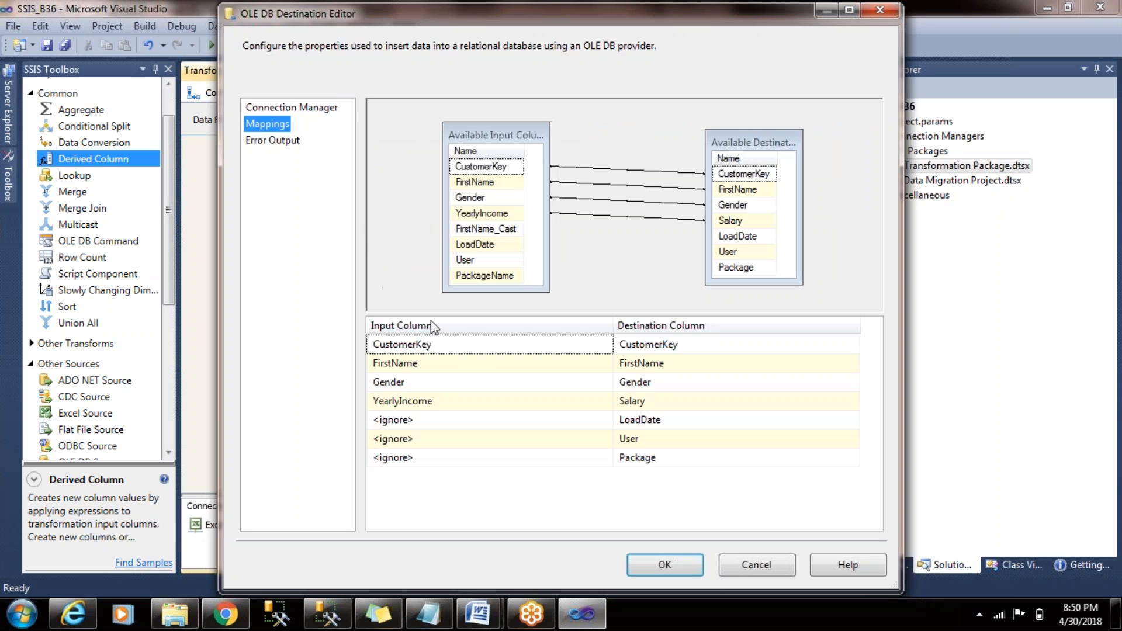
- Replace the FirstName mapping with FirstName_Cast, and map LoadDate to LoadDate, User to User and PackageName to Package
{"action": "left_click", "coordinate": [489, 230]}
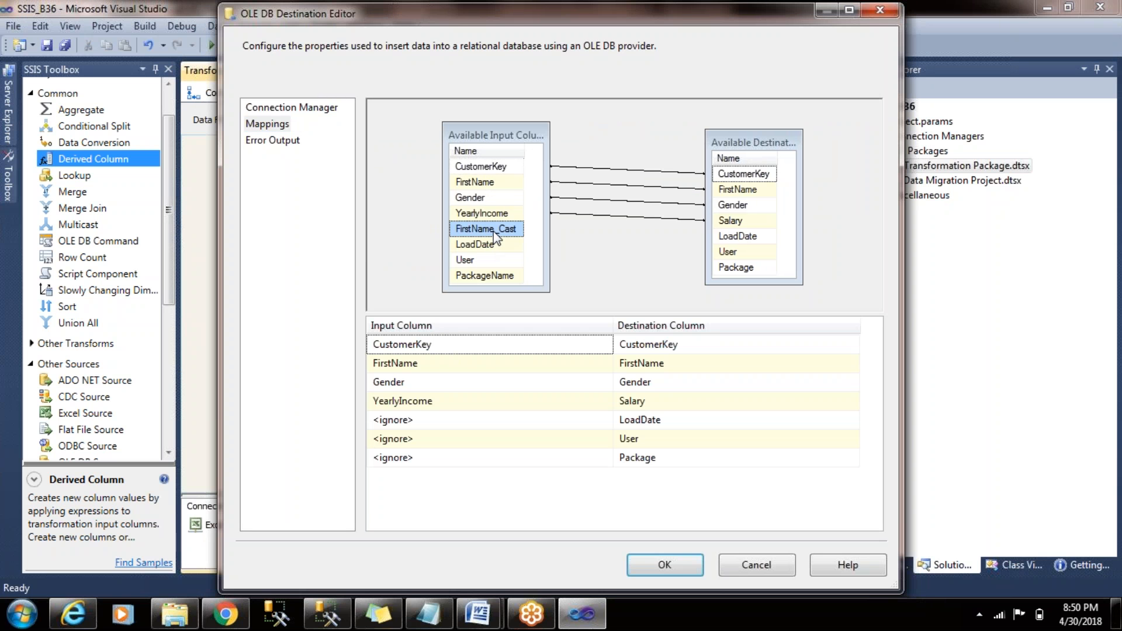
{"action": "left_click", "coordinate": [642, 188]}
{"action": "key", "text": "Delete"}
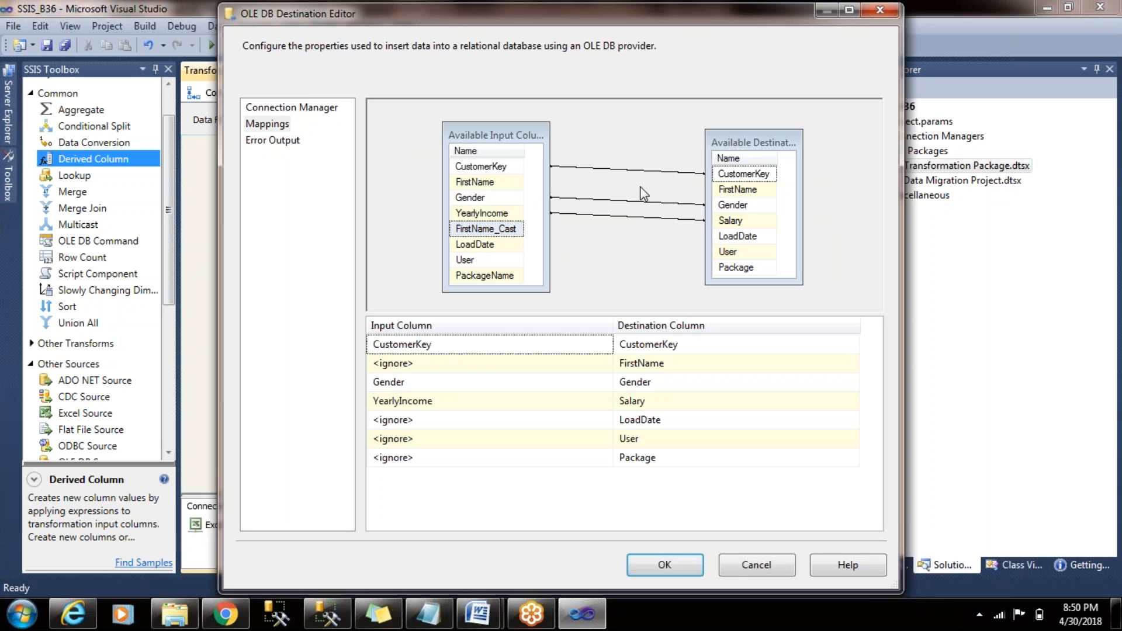
{"action": "left_click_drag", "start_coordinate": [514, 229], "coordinate": [734, 191]}
{"action": "left_click_drag", "start_coordinate": [494, 245], "coordinate": [752, 237]}
{"action": "left_click_drag", "start_coordinate": [465, 259], "coordinate": [739, 257]}
{"action": "left_click_drag", "start_coordinate": [485, 275], "coordinate": [766, 268]}
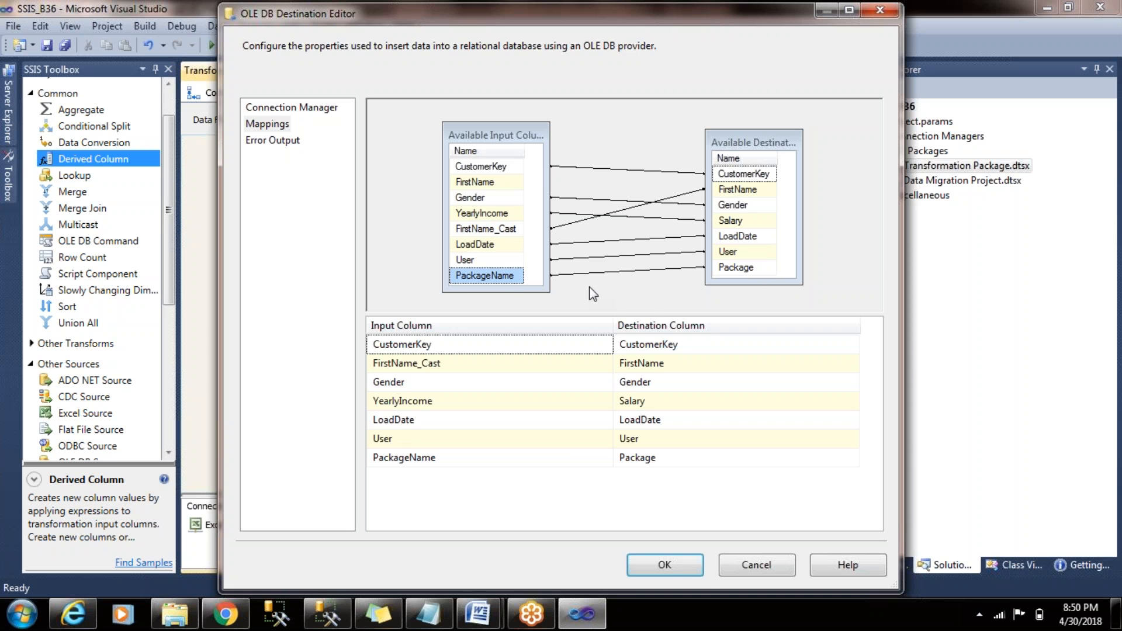
{"action": "left_click", "coordinate": [699, 572]}
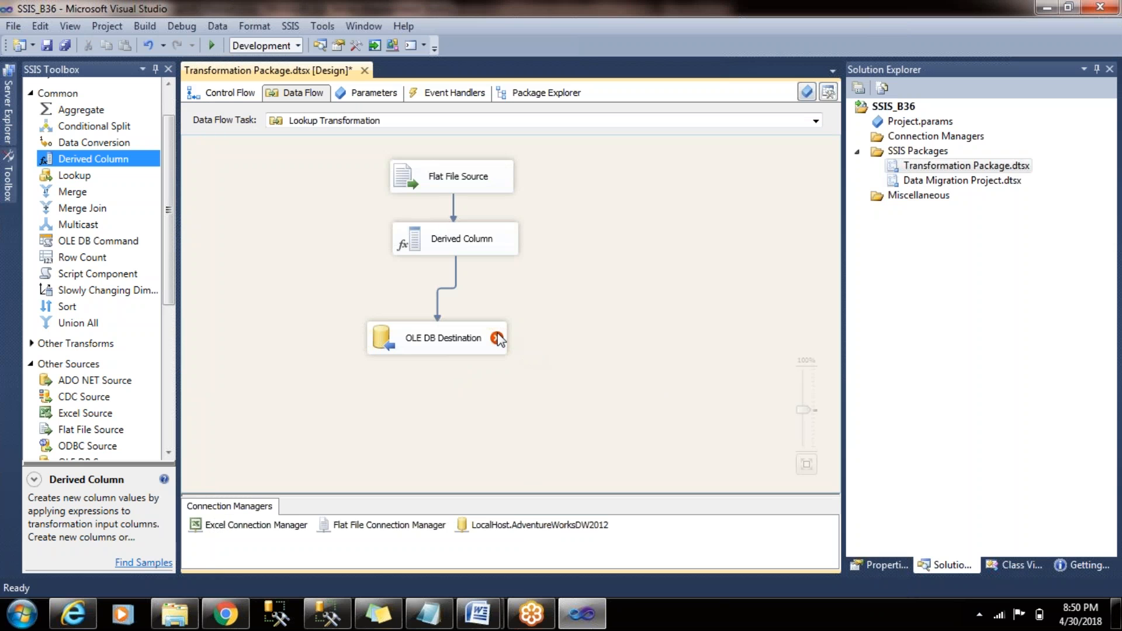
- Try mapping the original FirstName input column to the destination FirstName in place of FirstName_Cast
{"action": "mouse_move", "coordinate": [498, 339]}
{"action": "left_click", "coordinate": [445, 339]}
{"action": "double_click", "coordinate": [431, 334]}
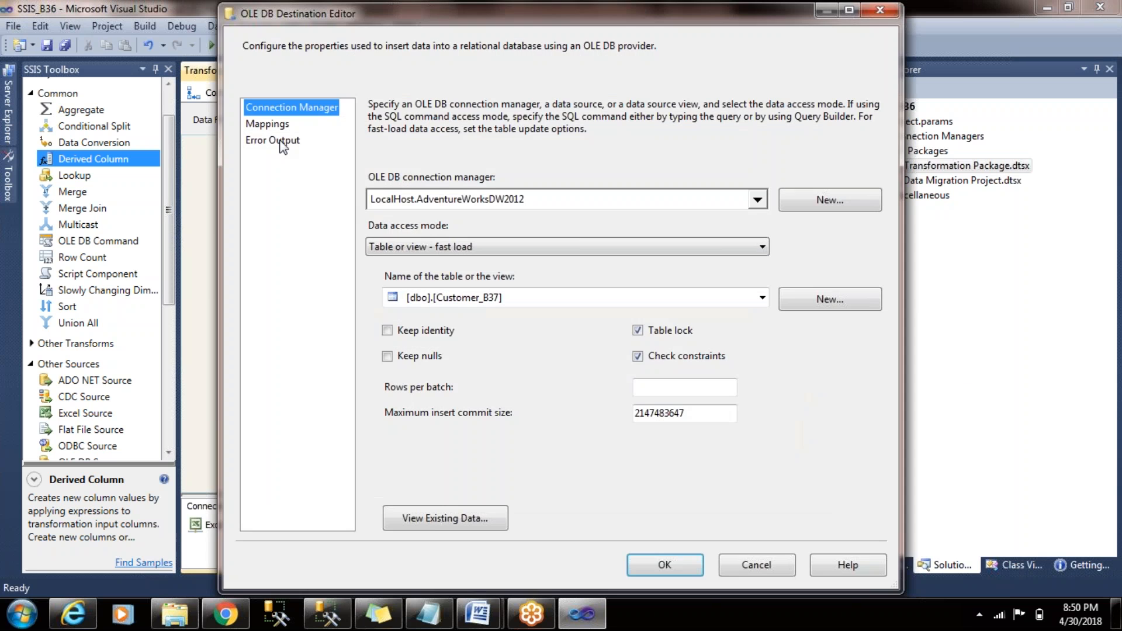
{"action": "left_click", "coordinate": [274, 124]}
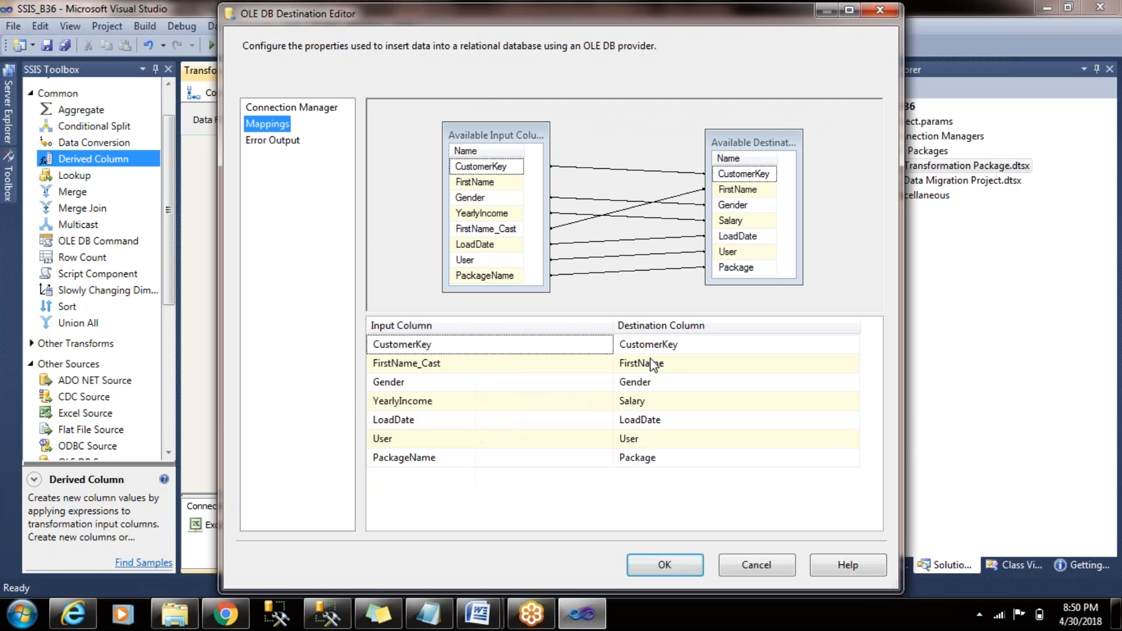
{"action": "mouse_move", "coordinate": [653, 365]}
{"action": "left_click", "coordinate": [582, 223]}
{"action": "key", "text": "Delete"}
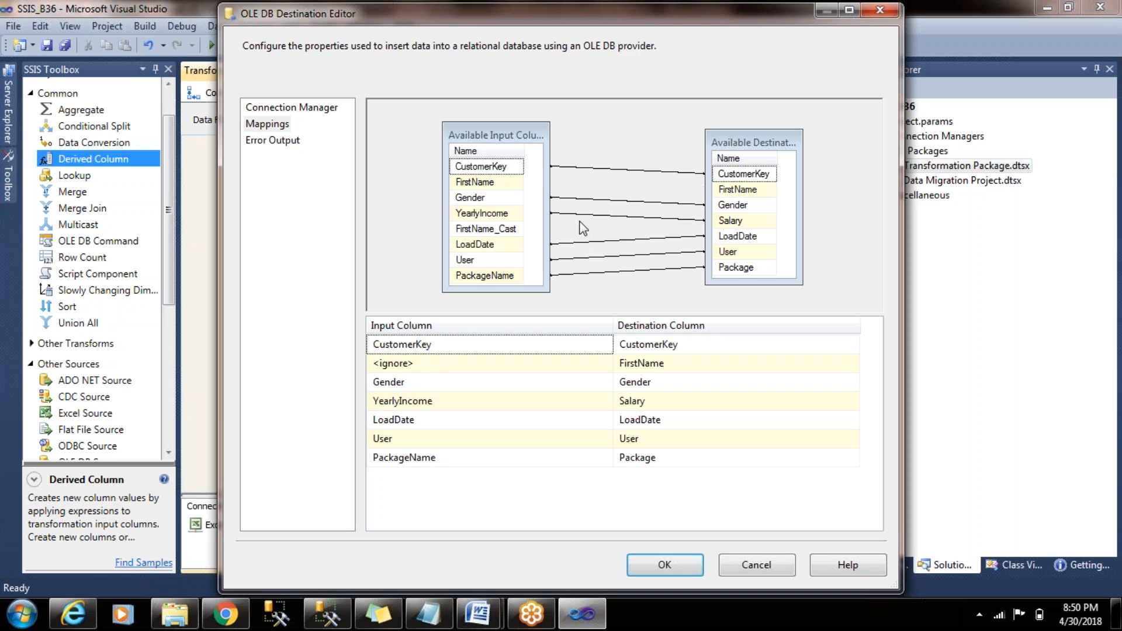
{"action": "left_click_drag", "start_coordinate": [503, 187], "coordinate": [735, 189]}
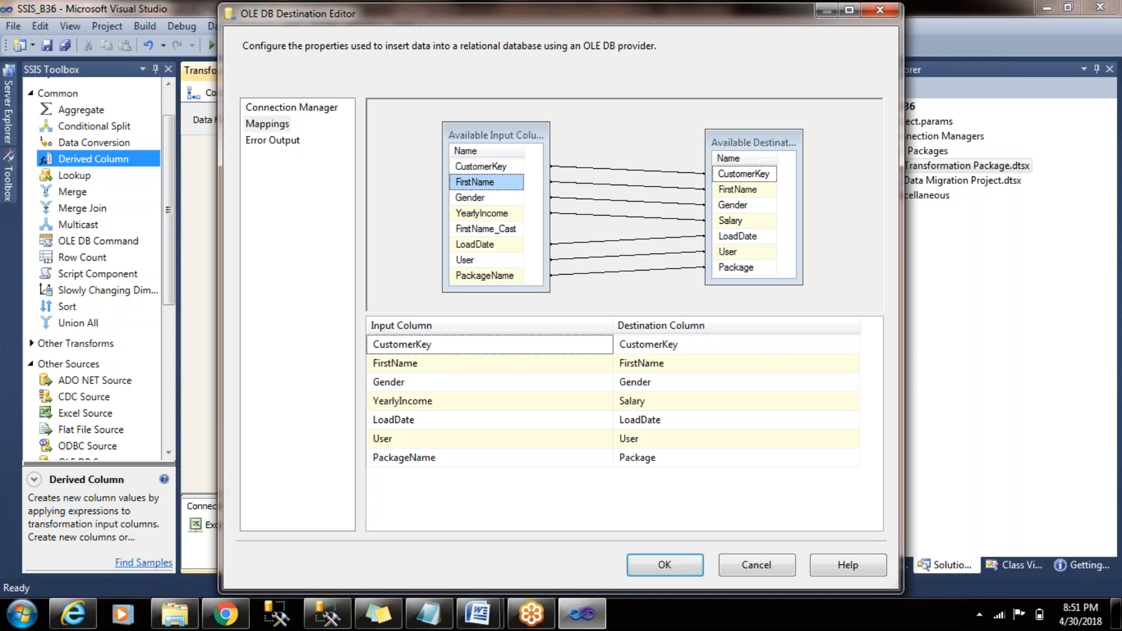
{"action": "left_click", "coordinate": [668, 566]}
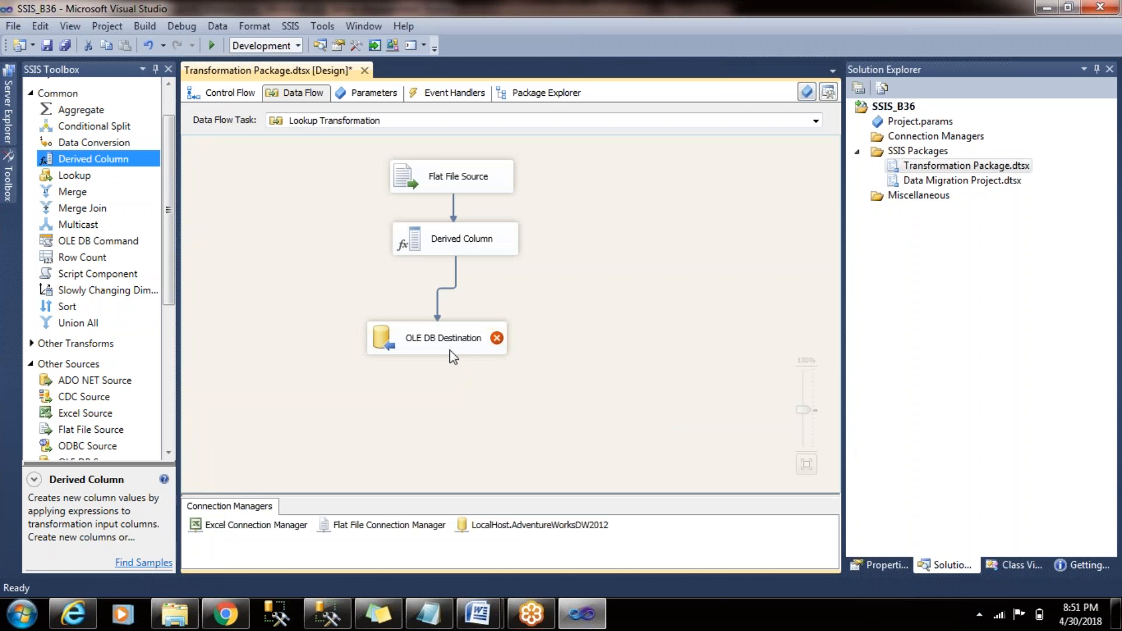
- Check the data type of the FirstName input column in the OLE DB Destination's mappings
{"action": "double_click", "coordinate": [485, 344]}
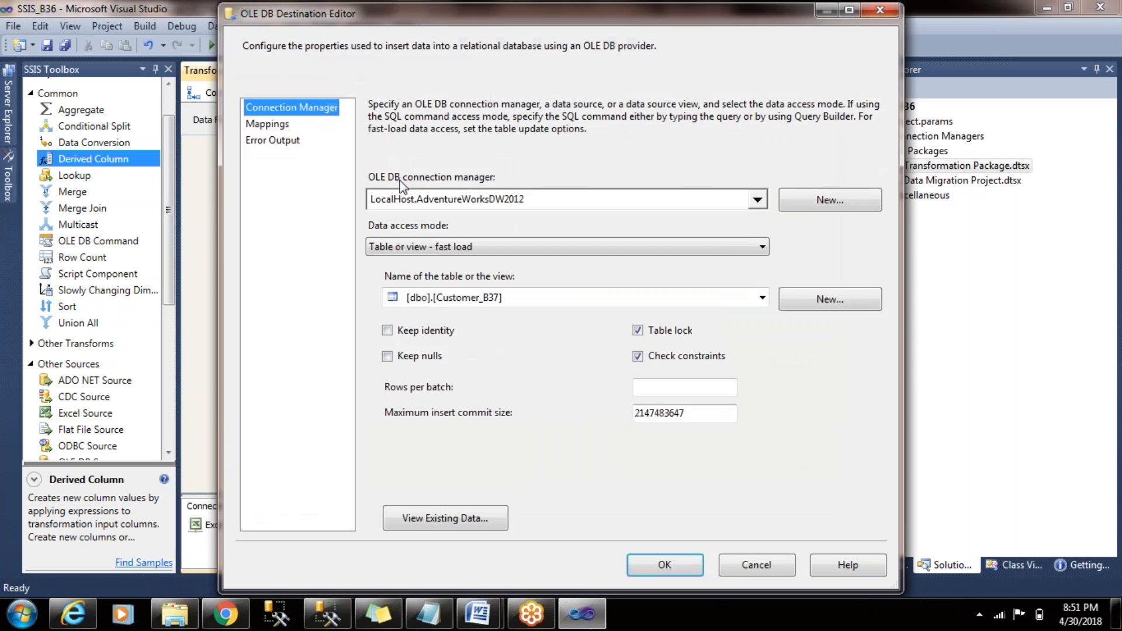
{"action": "left_click", "coordinate": [257, 124]}
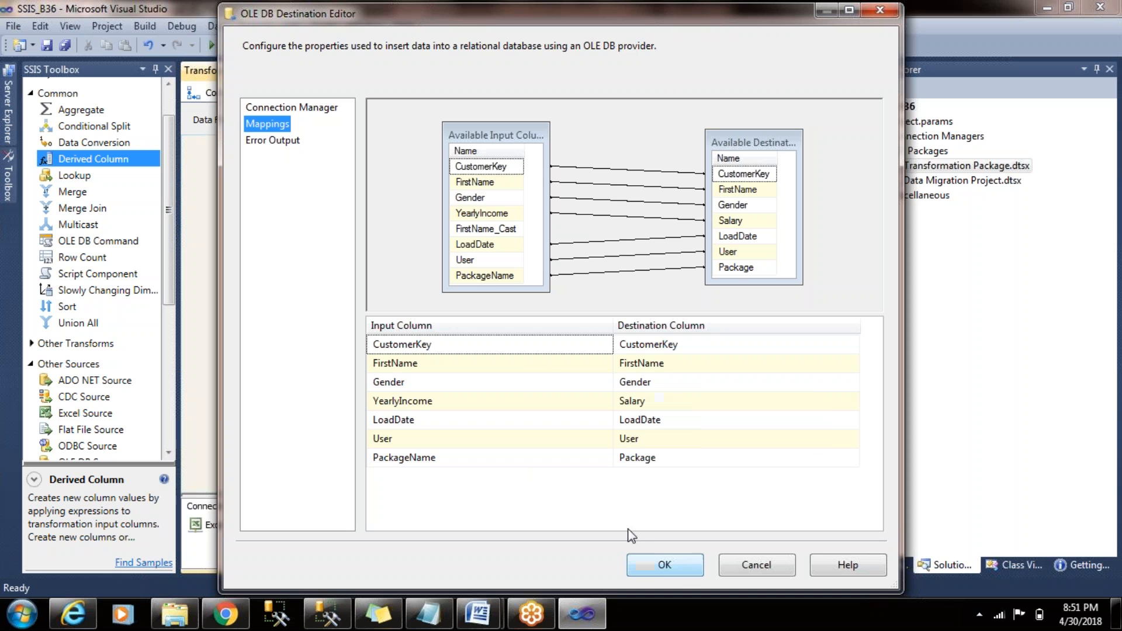
{"action": "mouse_move", "coordinate": [543, 377]}
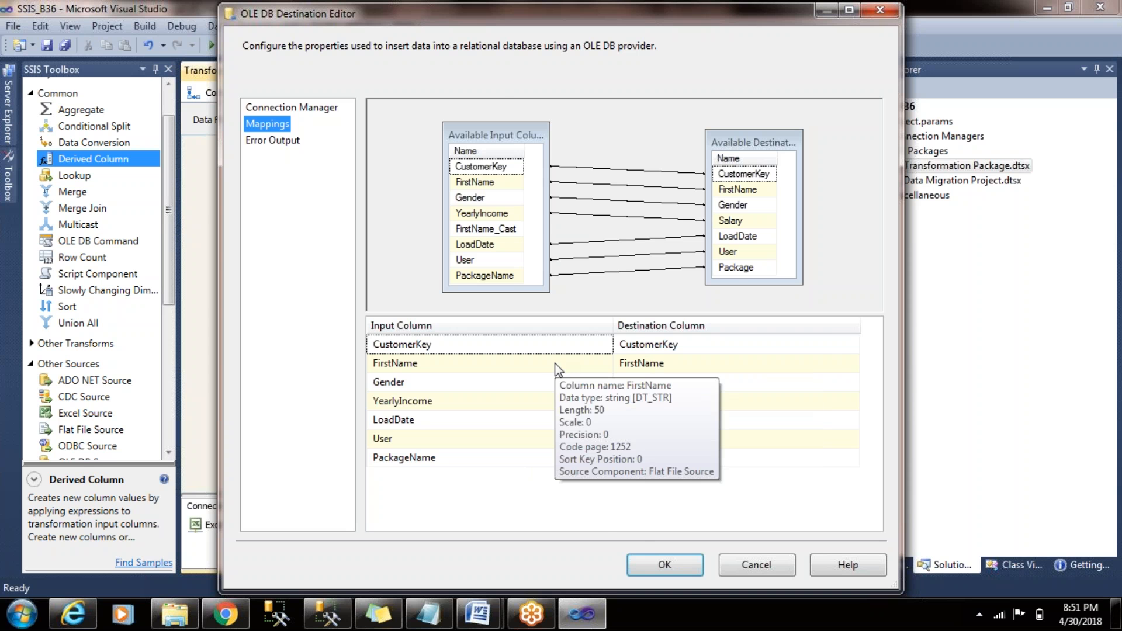
{"action": "left_click", "coordinate": [665, 565]}
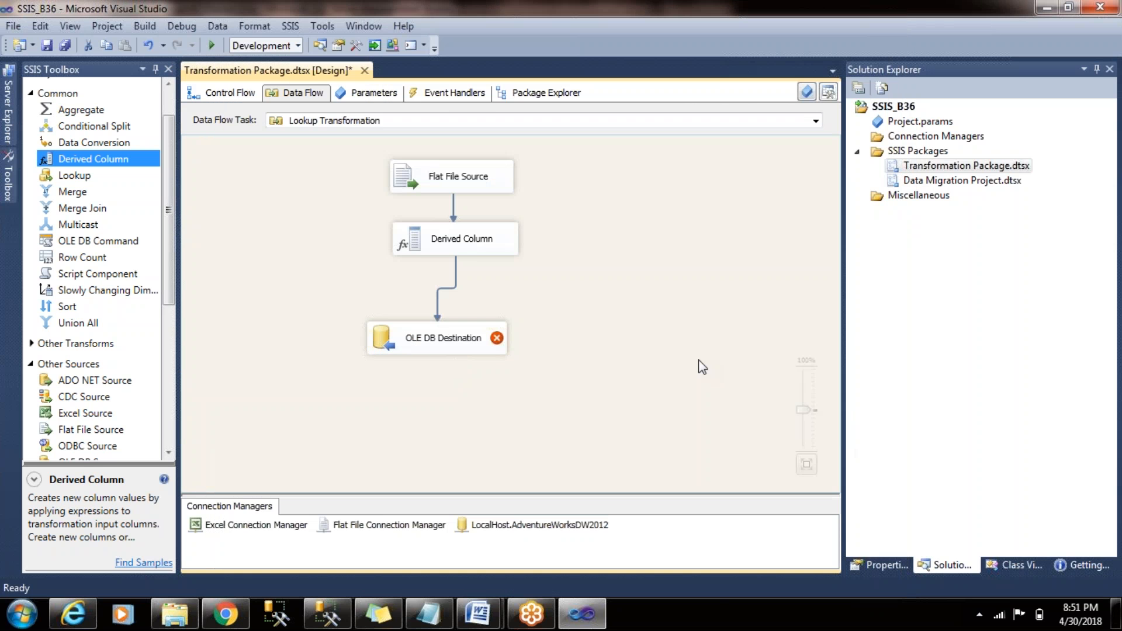
- Remove the DT_STR cast from the FirstName_Cast expression, leaving only FirstName, and accept the Derived Column transformation
{"action": "double_click", "coordinate": [456, 242]}
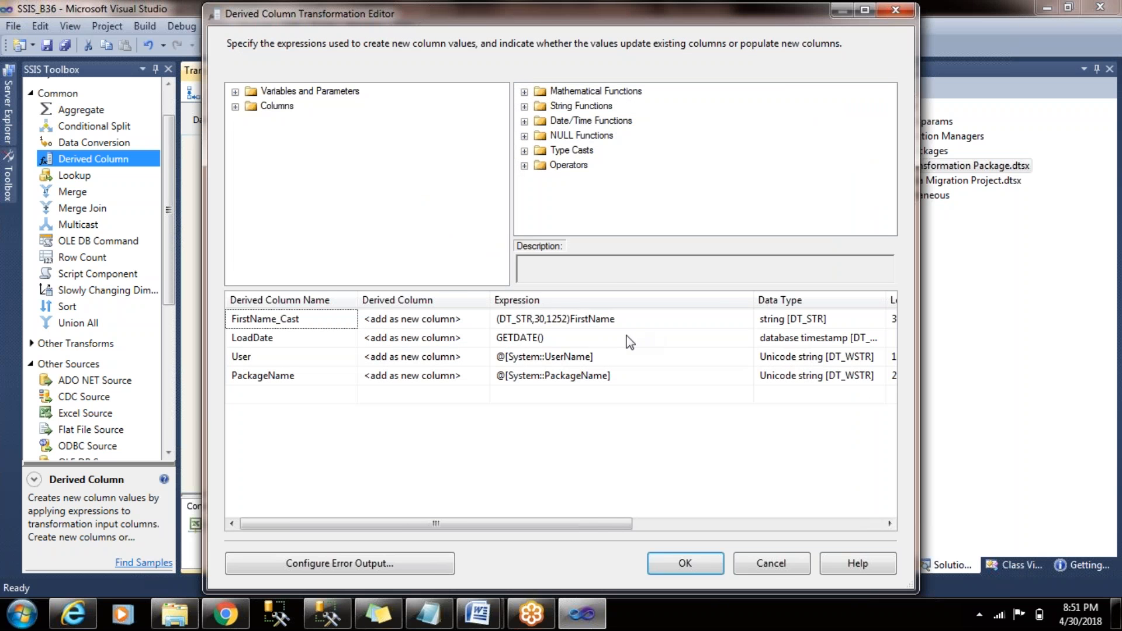
{"action": "left_click", "coordinate": [569, 319]}
{"action": "left_click_drag", "start_coordinate": [569, 319], "coordinate": [446, 311]}
{"action": "key", "text": "Delete"}
{"action": "left_click", "coordinate": [581, 337]}
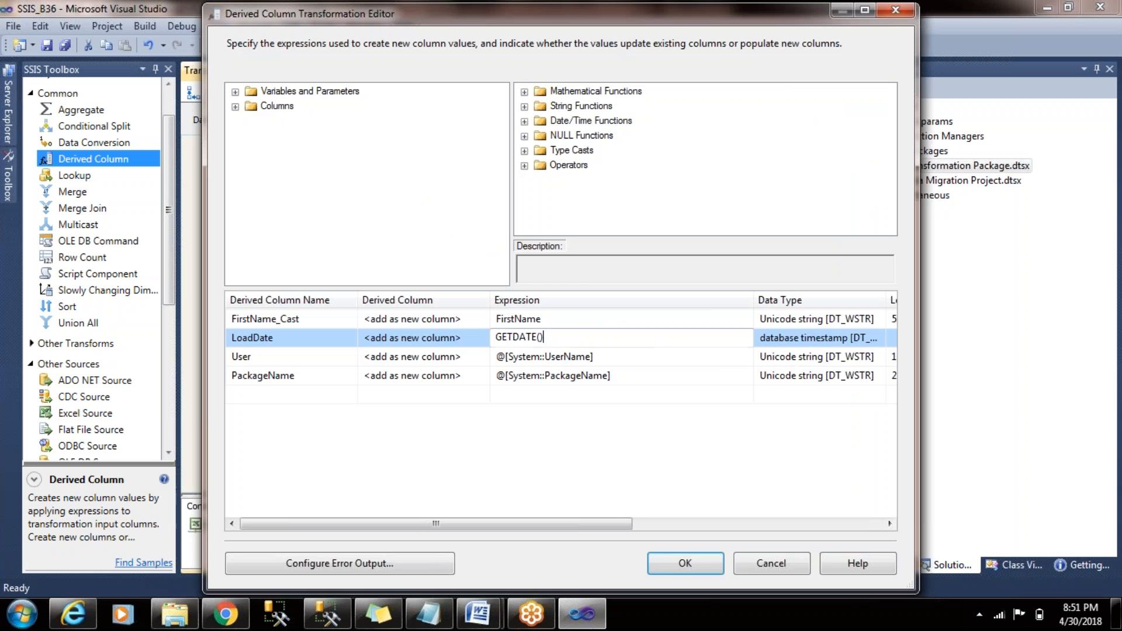
{"action": "left_click", "coordinate": [711, 316]}
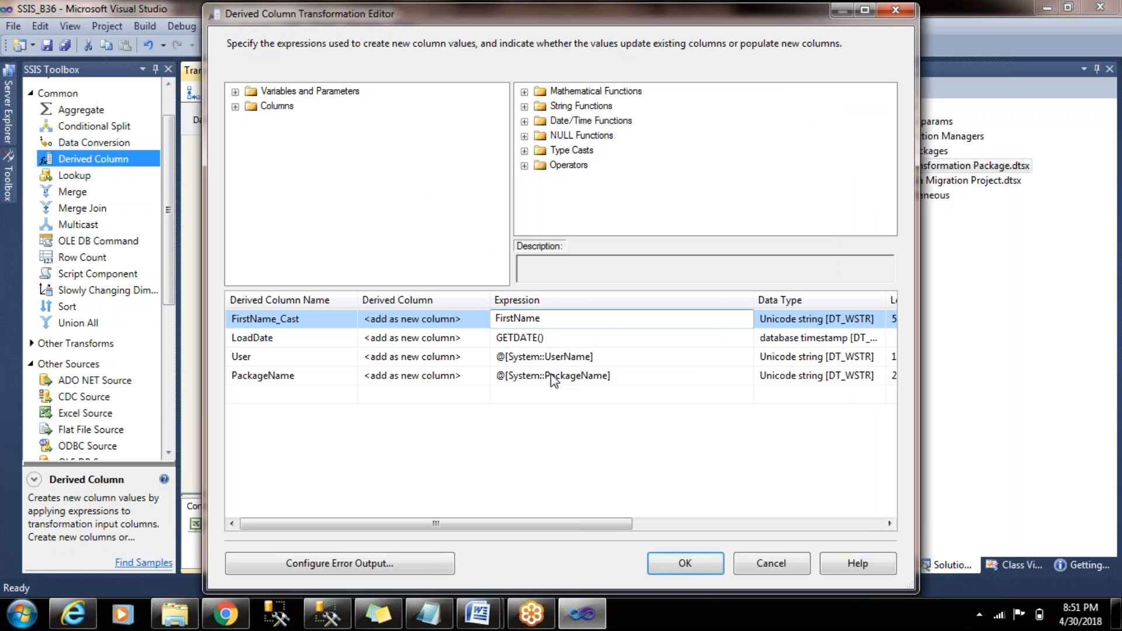
{"action": "left_click", "coordinate": [704, 560]}
- Remap the OLE DB Destination's FirstName column to the FirstName_Cast input instead of FirstName
{"action": "double_click", "coordinate": [430, 338]}
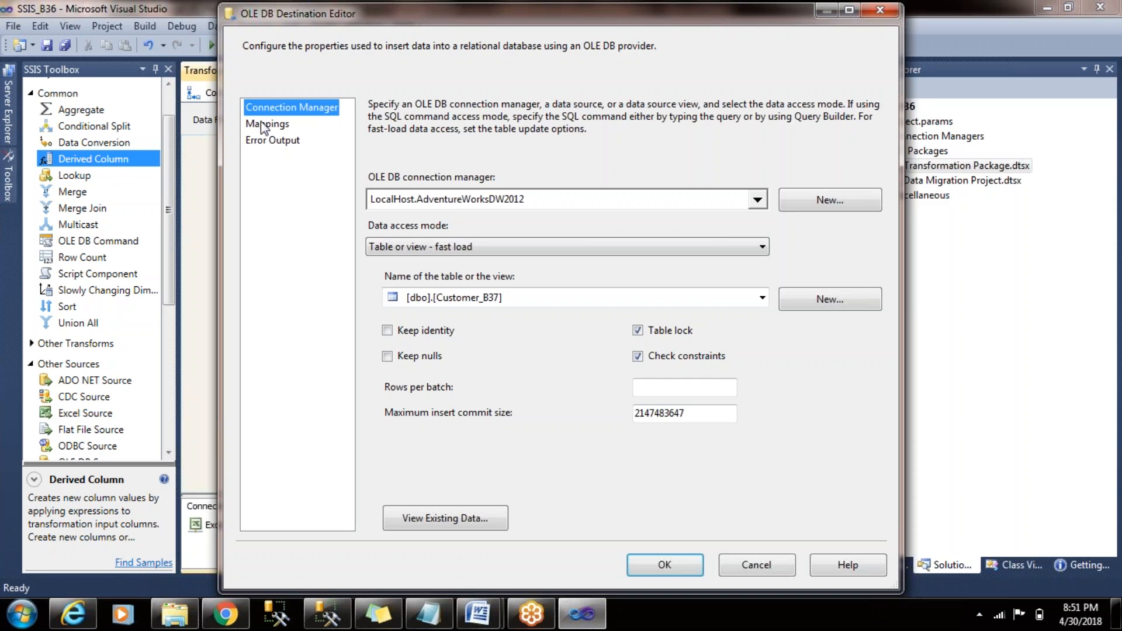
{"action": "left_click", "coordinate": [260, 124]}
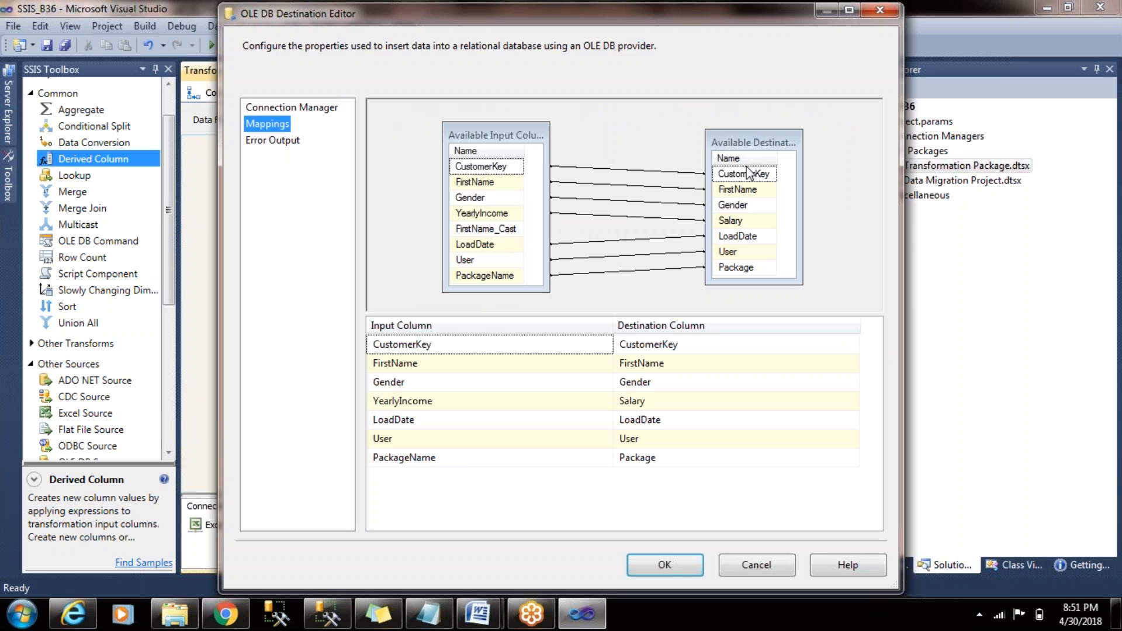
{"action": "left_click", "coordinate": [680, 185]}
{"action": "left_click", "coordinate": [681, 189]}
{"action": "key", "text": "Delete"}
{"action": "left_click_drag", "start_coordinate": [497, 230], "coordinate": [739, 188]}
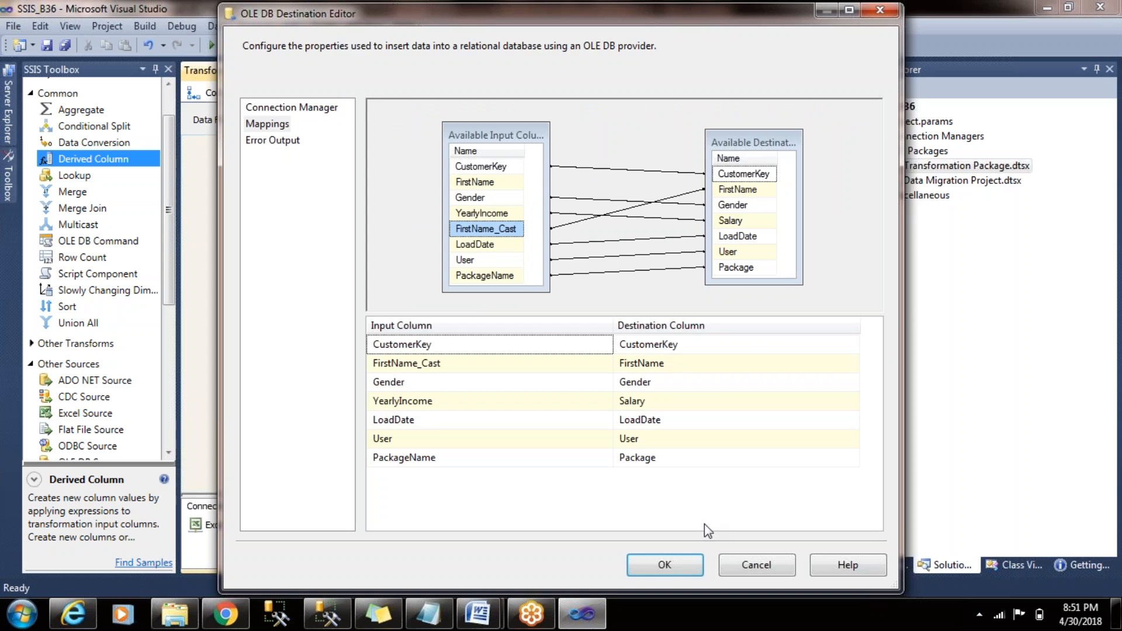
- Accept the OLE DB Destination's FirstName_Cast mapping and check the Gender and Salary columns' data types in the mappings
{"action": "left_click", "coordinate": [674, 562]}
{"action": "mouse_move", "coordinate": [500, 344]}
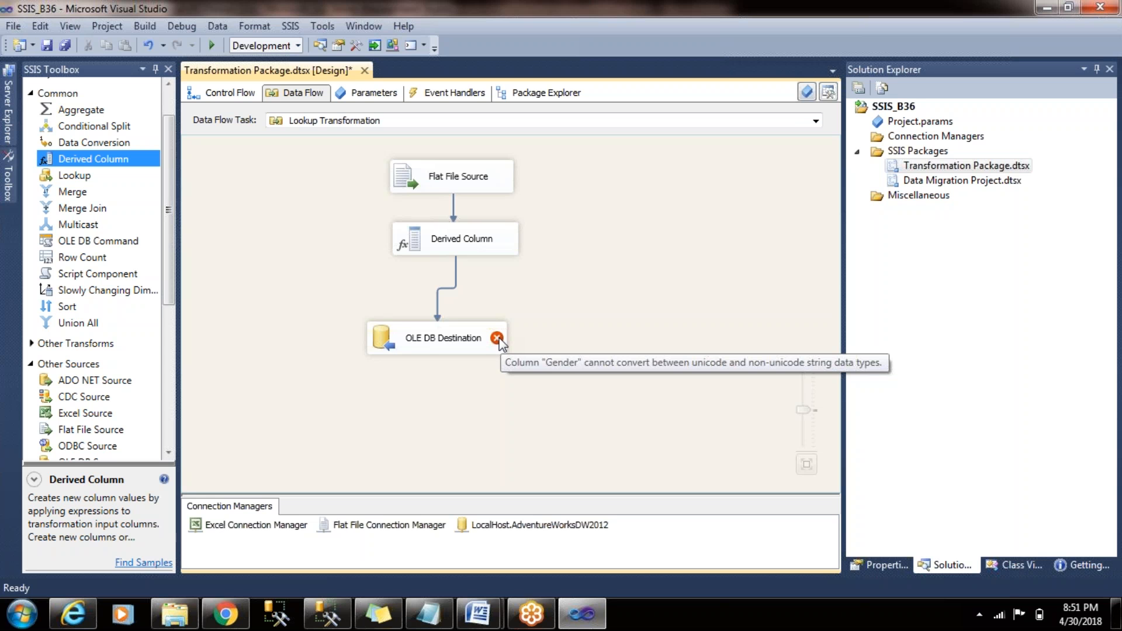
{"action": "left_click", "coordinate": [453, 354]}
{"action": "double_click", "coordinate": [453, 356]}
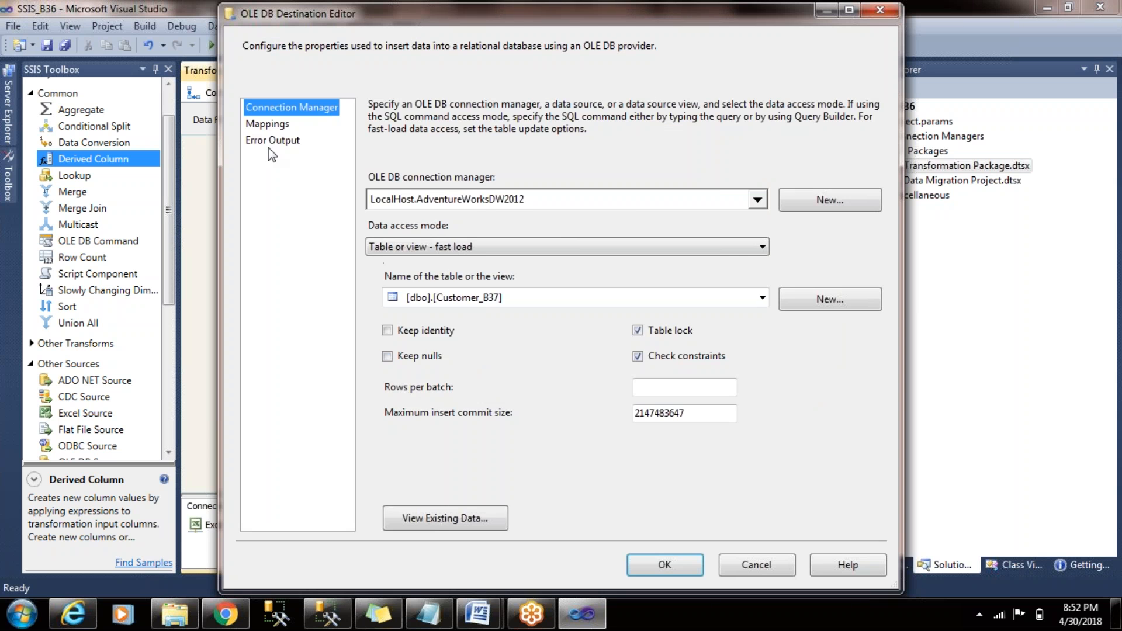
{"action": "left_click", "coordinate": [267, 124]}
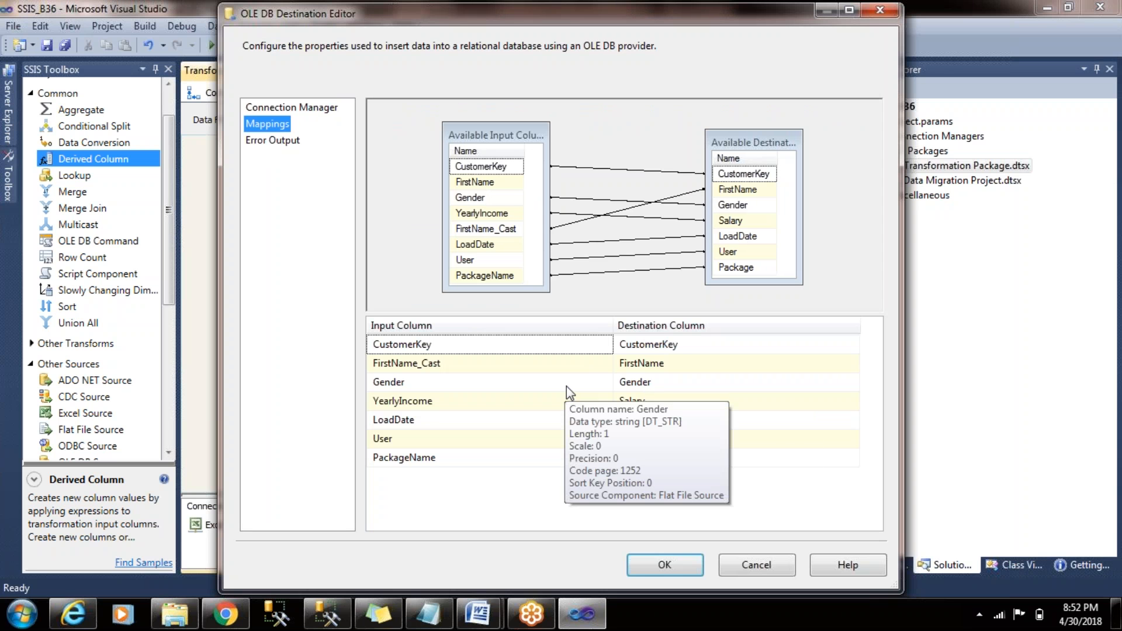
{"action": "mouse_move", "coordinate": [660, 402]}
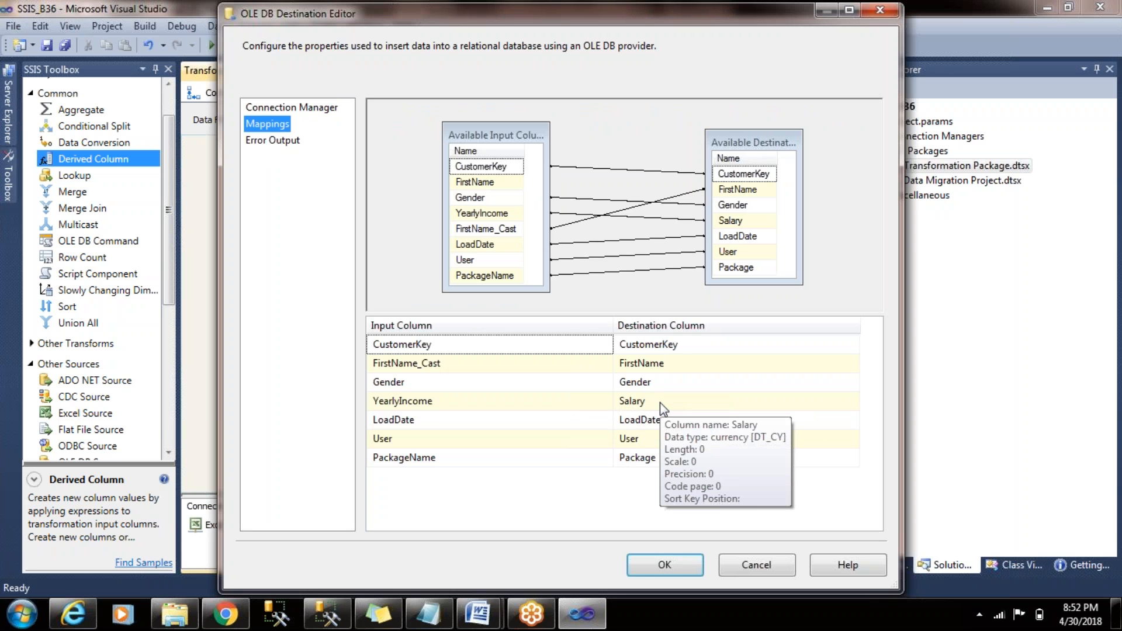
{"action": "left_click", "coordinate": [667, 564]}
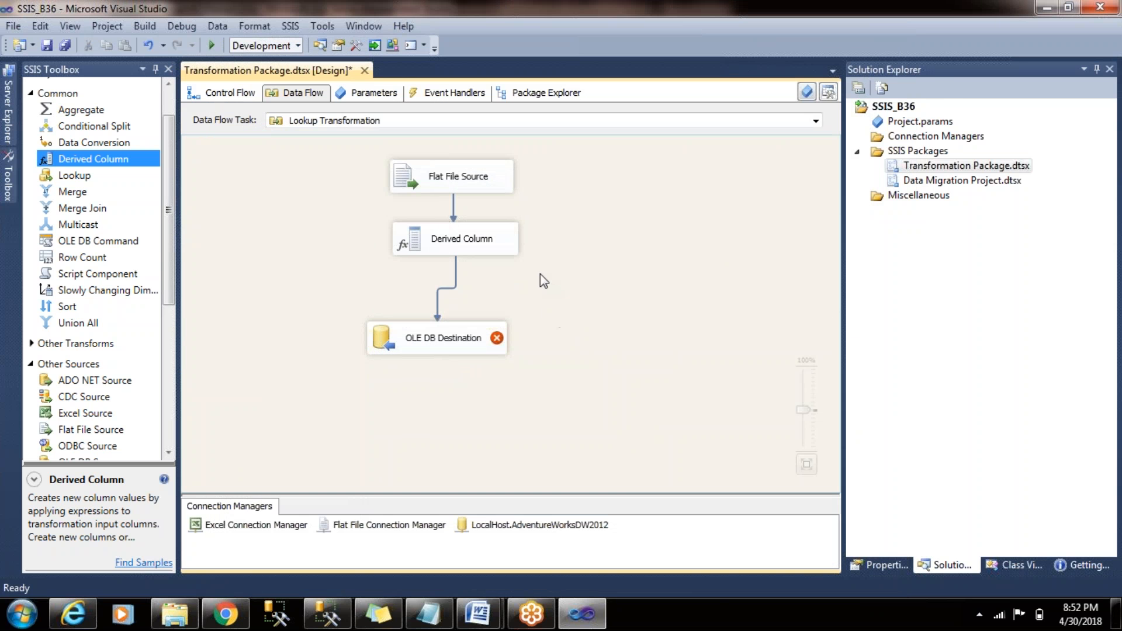
{"action": "left_click", "coordinate": [449, 177]}
{"action": "double_click", "coordinate": [448, 177]}
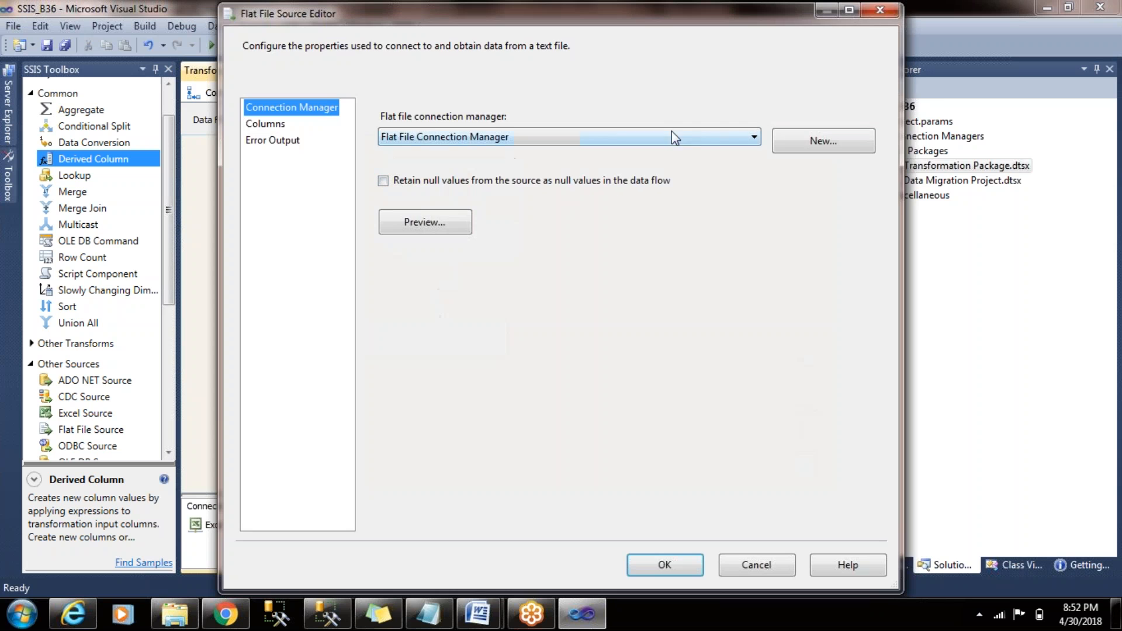
{"action": "left_click", "coordinate": [876, 26]}
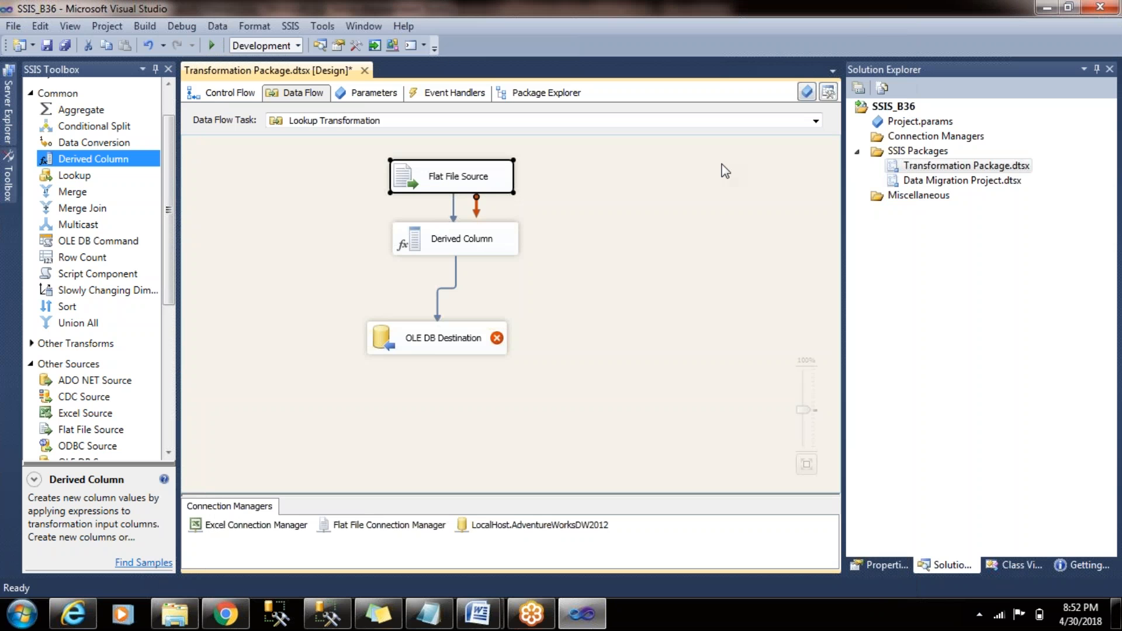
- Set the Gender output column's data type to Unicode string [DT_WSTR] in the Flat File Source's advanced properties and accept the change
{"action": "right_click", "coordinate": [482, 165]}
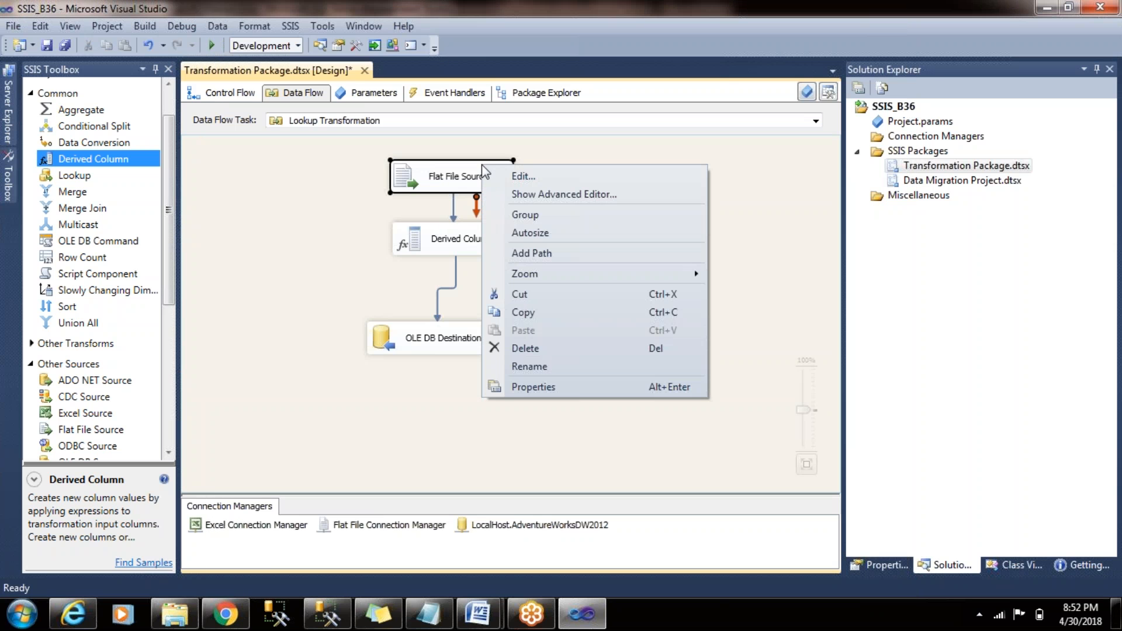
{"action": "left_click", "coordinate": [583, 194]}
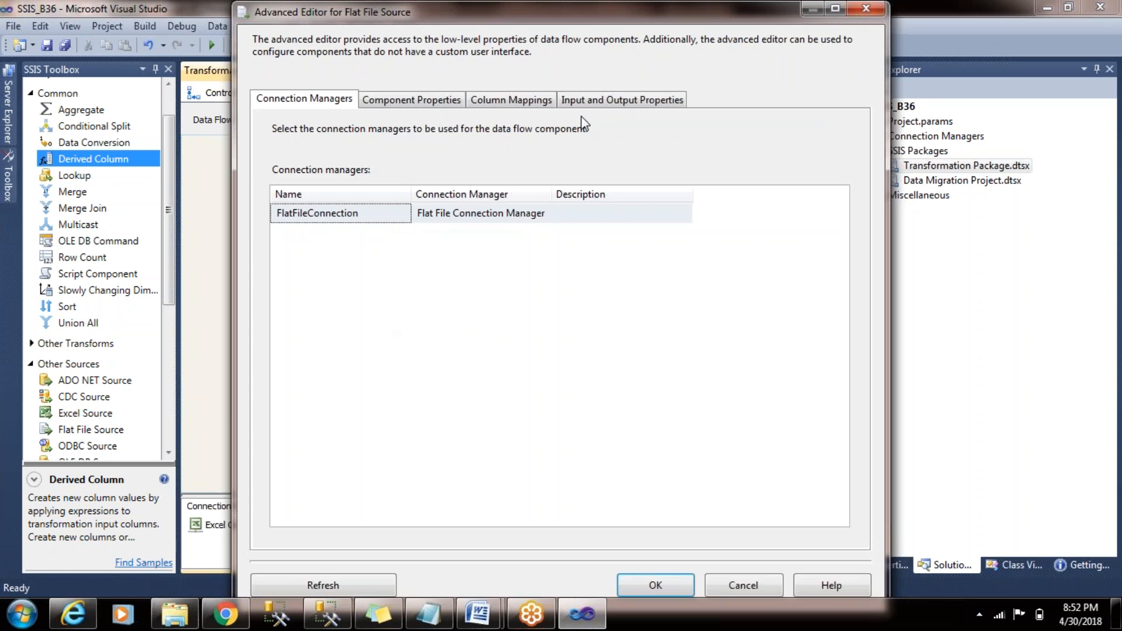
{"action": "left_click", "coordinate": [612, 104]}
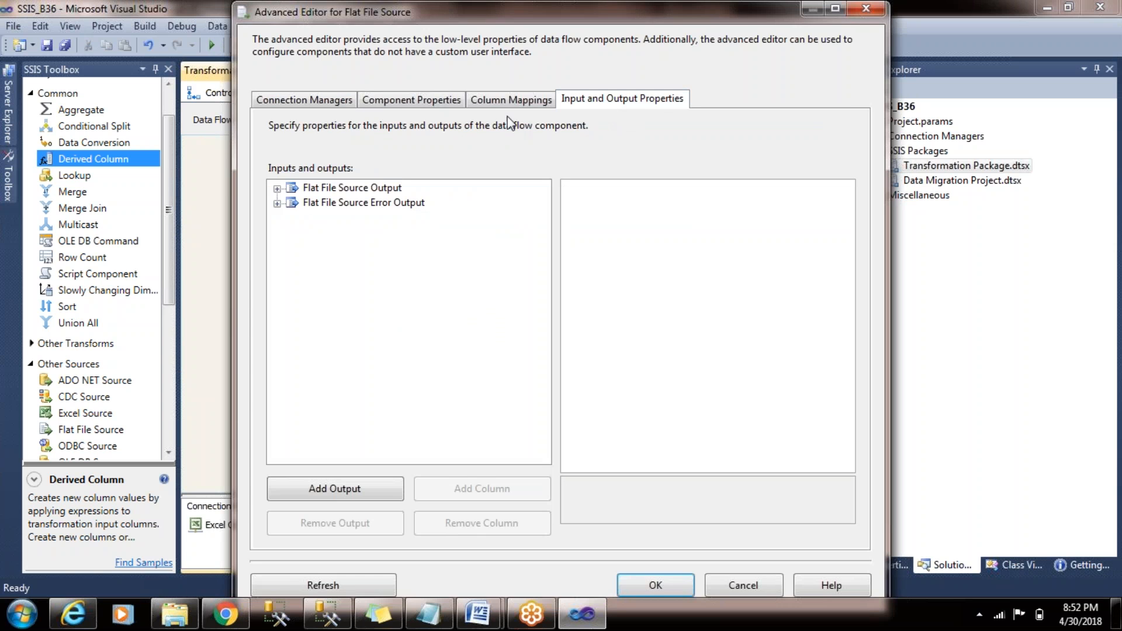
{"action": "left_click", "coordinate": [277, 188]}
{"action": "left_click", "coordinate": [292, 218]}
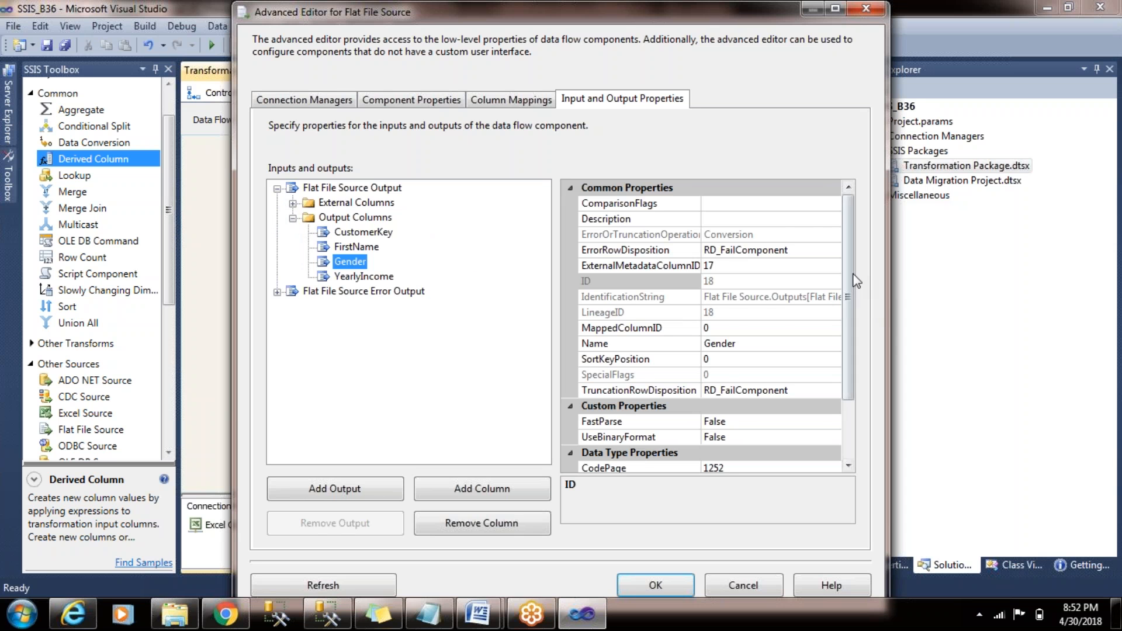
{"action": "scroll", "coordinate": [819, 419], "scroll_direction": "down", "scroll_amount": 2}
{"action": "left_click", "coordinate": [829, 408]}
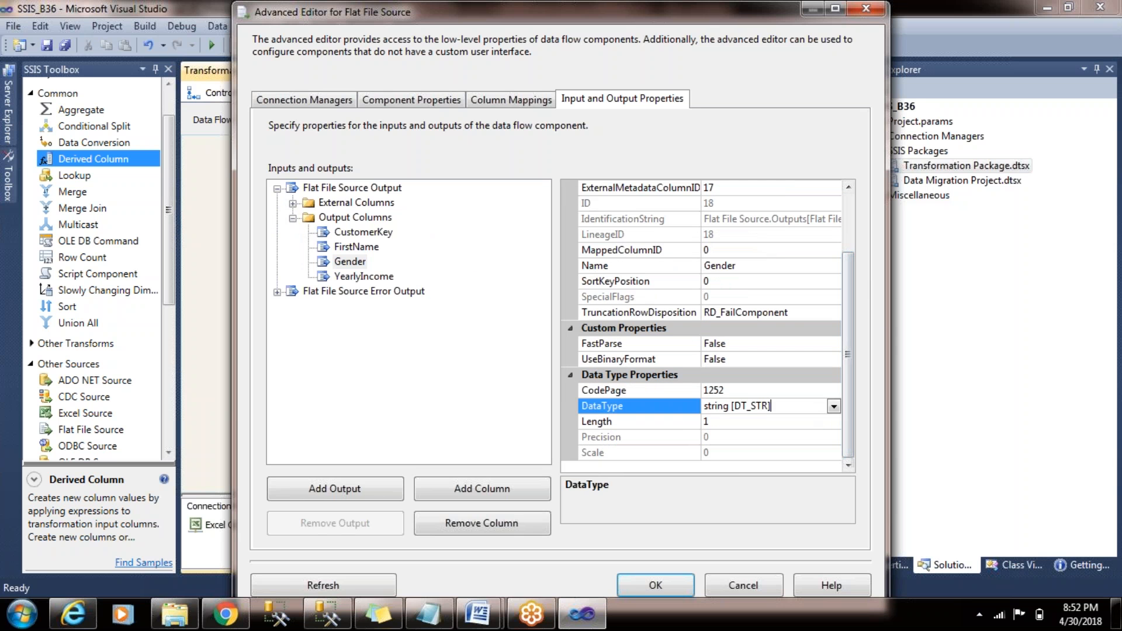
{"action": "left_click", "coordinate": [833, 406]}
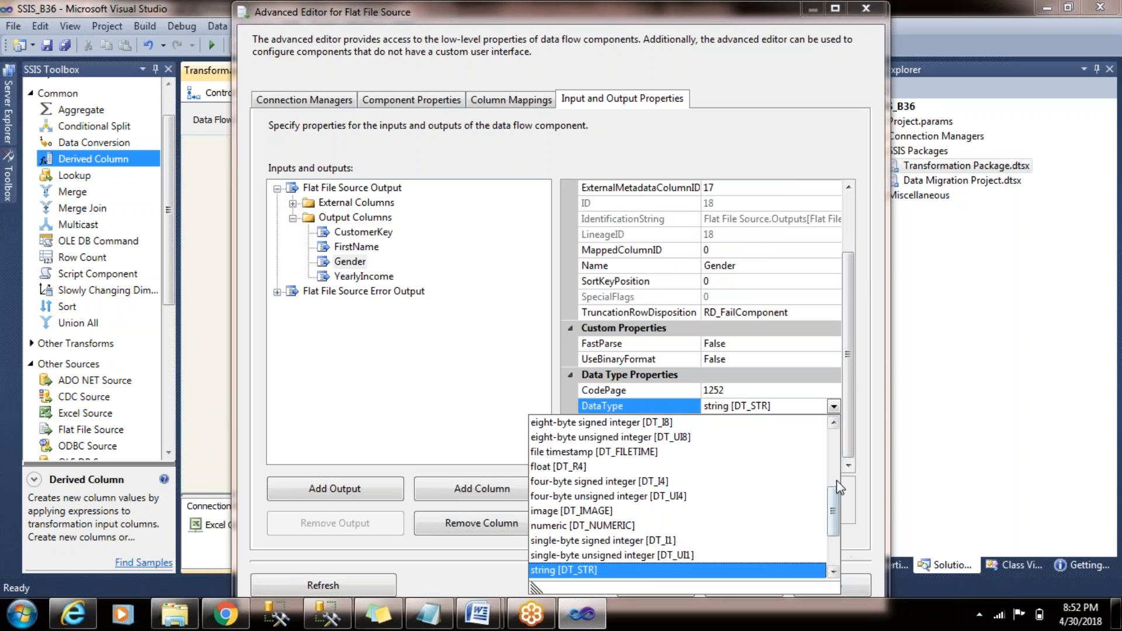
{"action": "left_click_drag", "start_coordinate": [838, 504], "coordinate": [839, 501]}
{"action": "left_click_drag", "start_coordinate": [838, 463], "coordinate": [843, 555]}
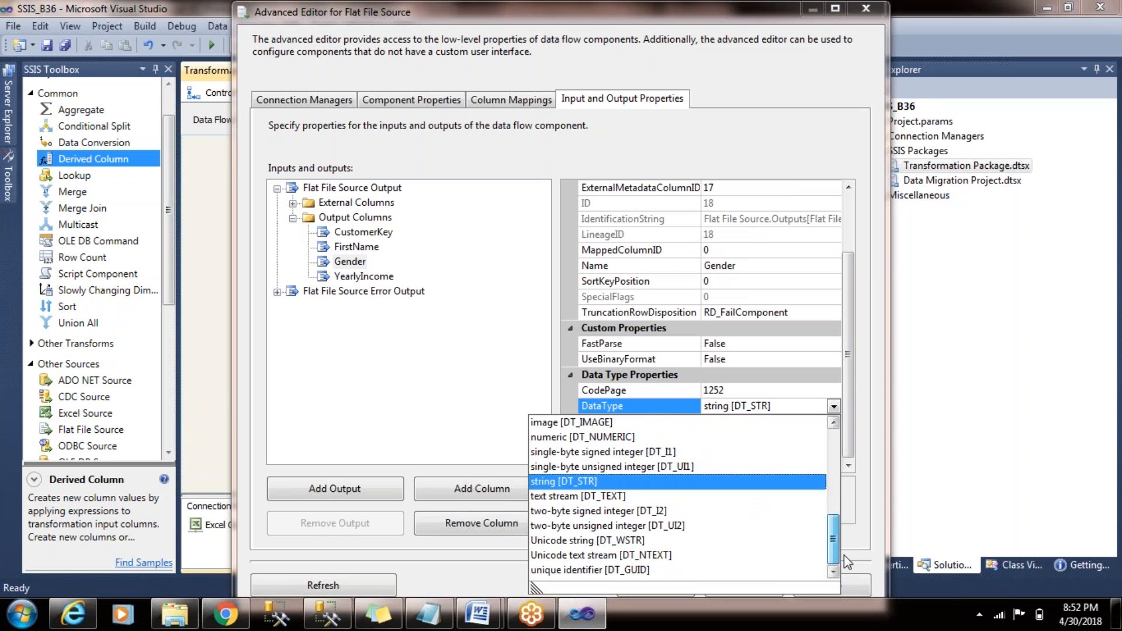
{"action": "left_click", "coordinate": [679, 541]}
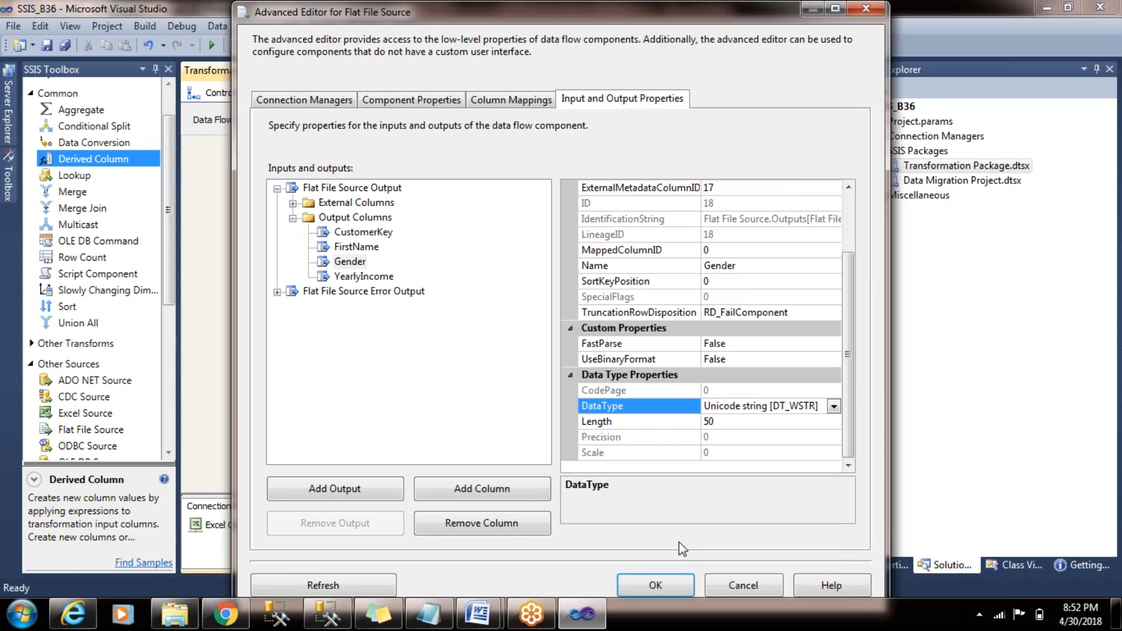
{"action": "left_click", "coordinate": [661, 582]}
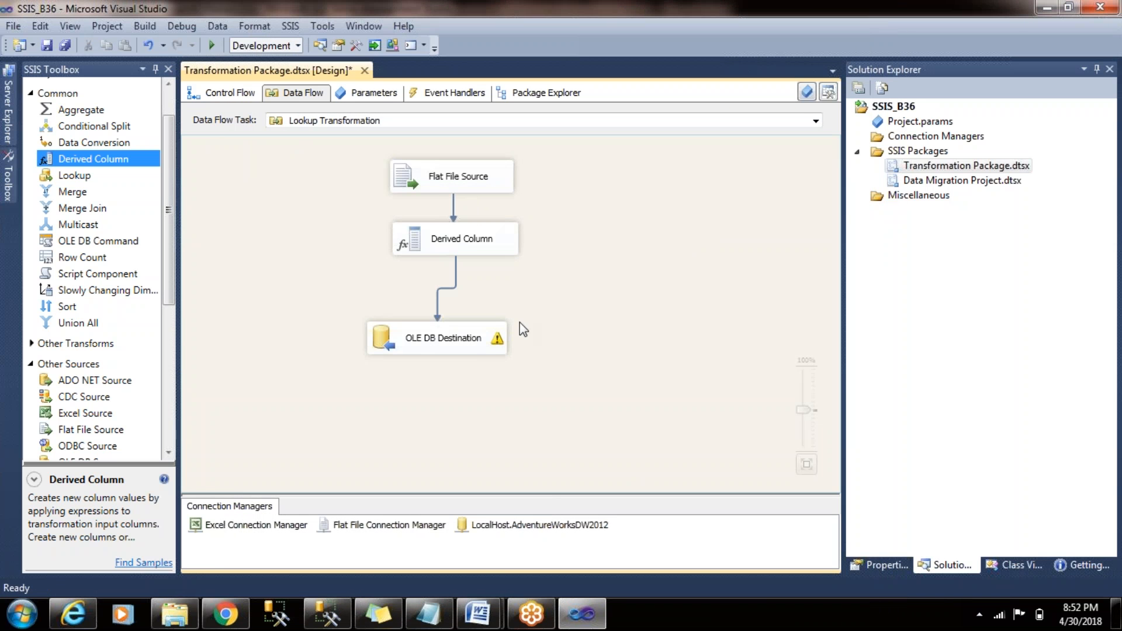
- Align the Derived Column and OLE DB Destination vertically beneath the Flat File Source in the data flow
{"action": "left_click_drag", "start_coordinate": [479, 339], "coordinate": [499, 342]}
{"action": "left_click_drag", "start_coordinate": [498, 240], "coordinate": [467, 252]}
{"action": "left_click", "coordinate": [588, 303]}
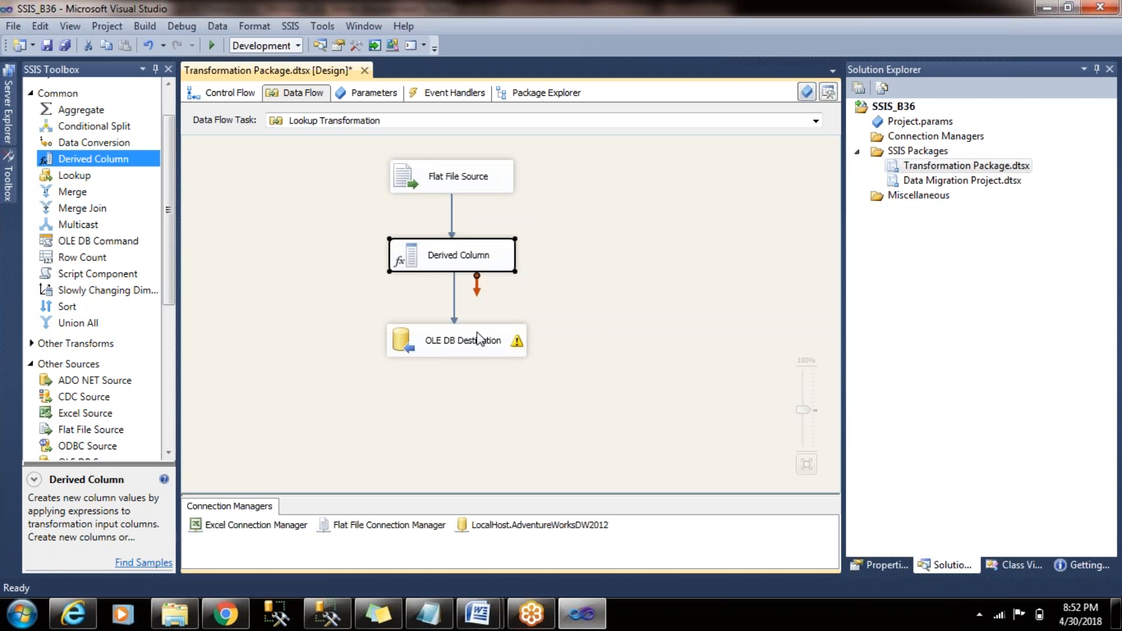
- Switch to SQL Server Management Studio and run select * from Customer_B37 against the AdventureWorksDW2012 database
{"action": "left_click", "coordinate": [328, 614]}
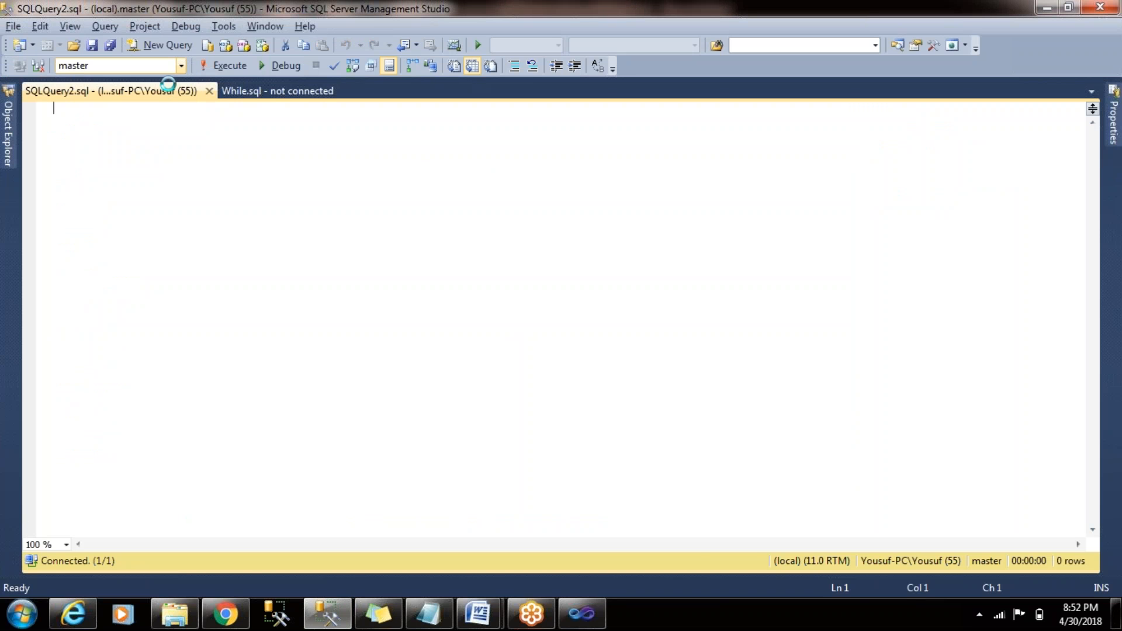
{"action": "left_click", "coordinate": [182, 66]}
{"action": "left_click", "coordinate": [169, 80]}
{"action": "type", "text": "selec"}
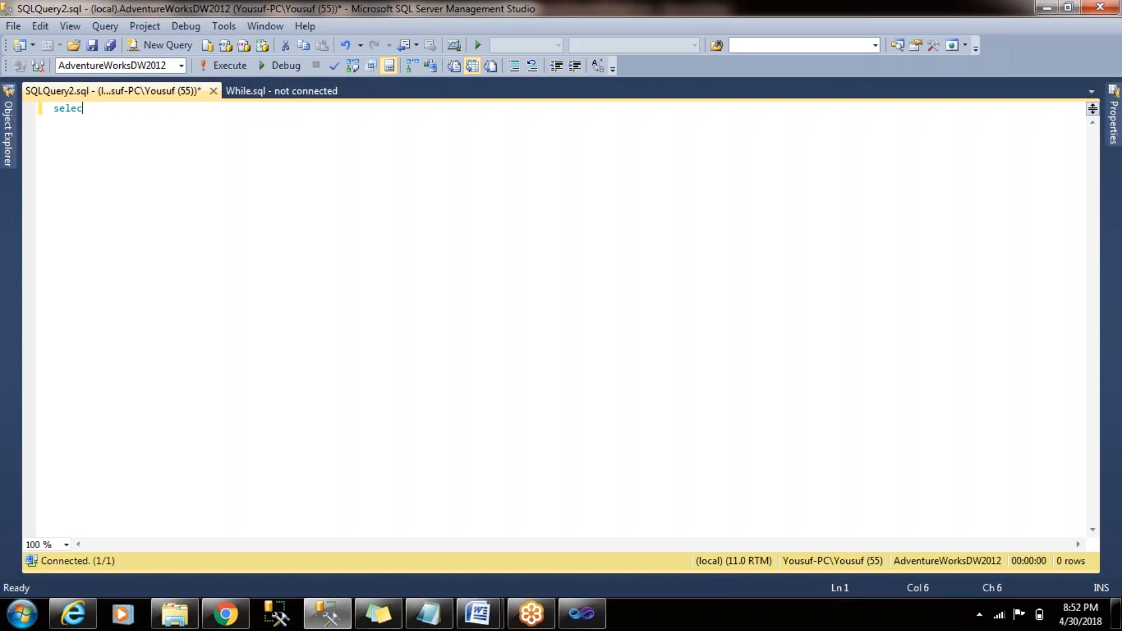
{"action": "type", "text": "t * from Customer_"}
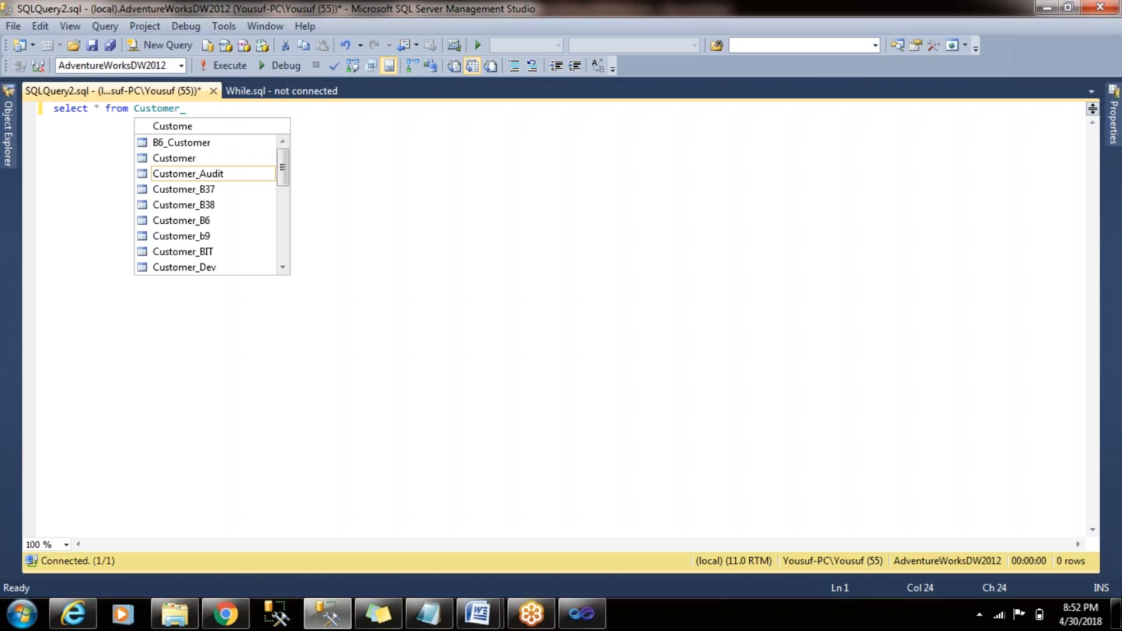
{"action": "key", "text": "Down"}
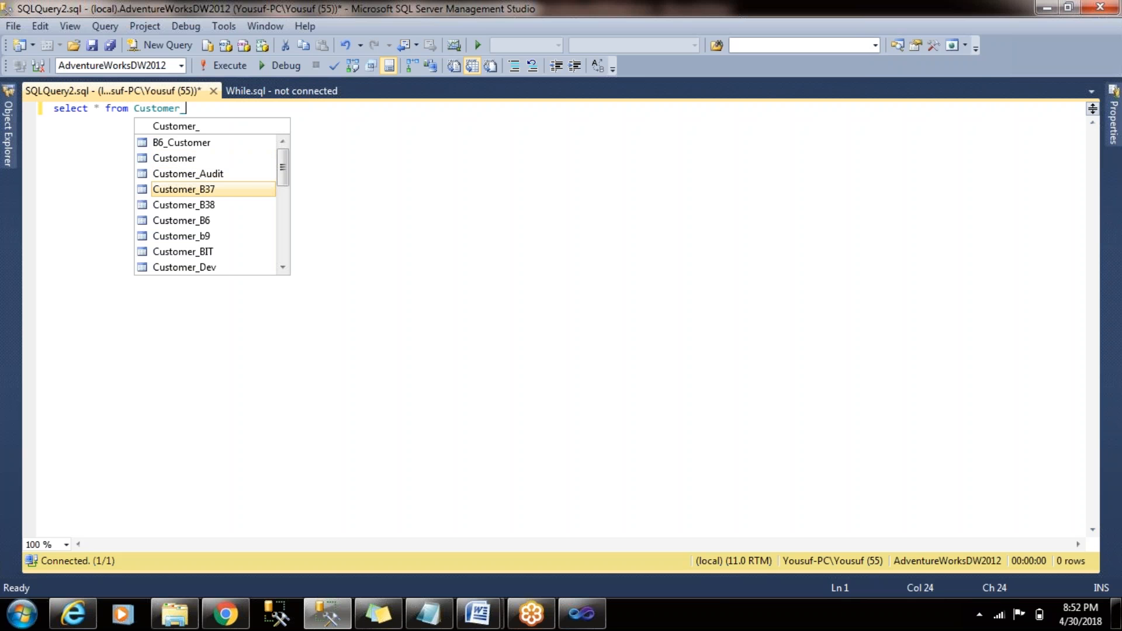
{"action": "key", "text": "Tab"}
{"action": "left_click", "coordinate": [232, 60]}
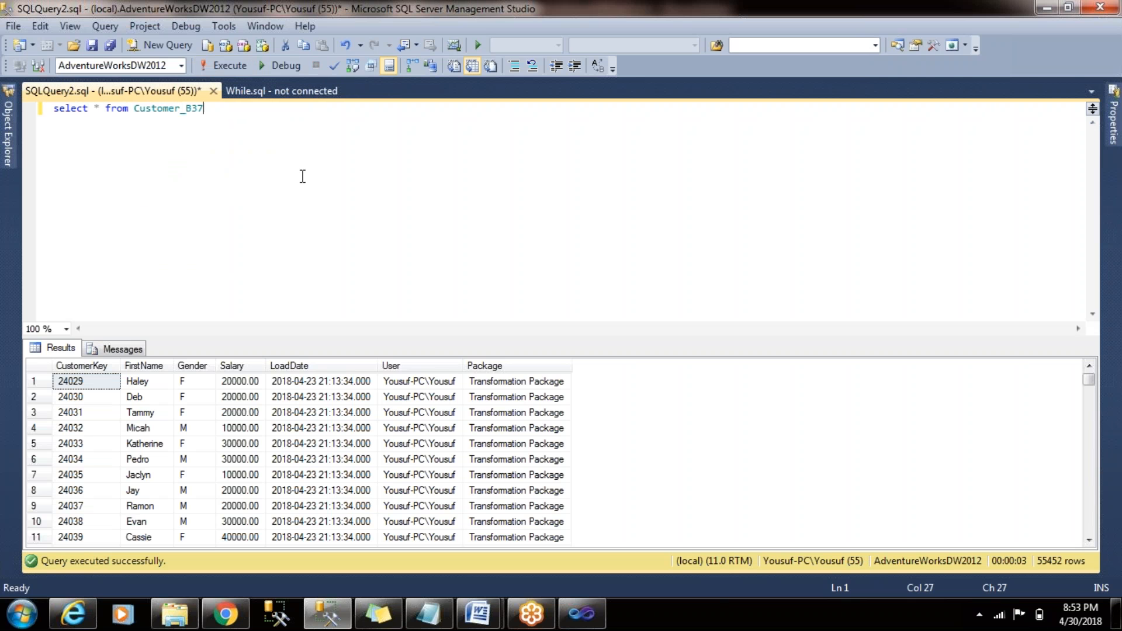
- Write the statement TRUNCATE TABLE Customer_B37 below the select query, reusing its table name
{"action": "key", "text": "Return"}
{"action": "key", "text": "Return"}
{"action": "key", "text": "Return"}
{"action": "type", "text": "TRUN"}
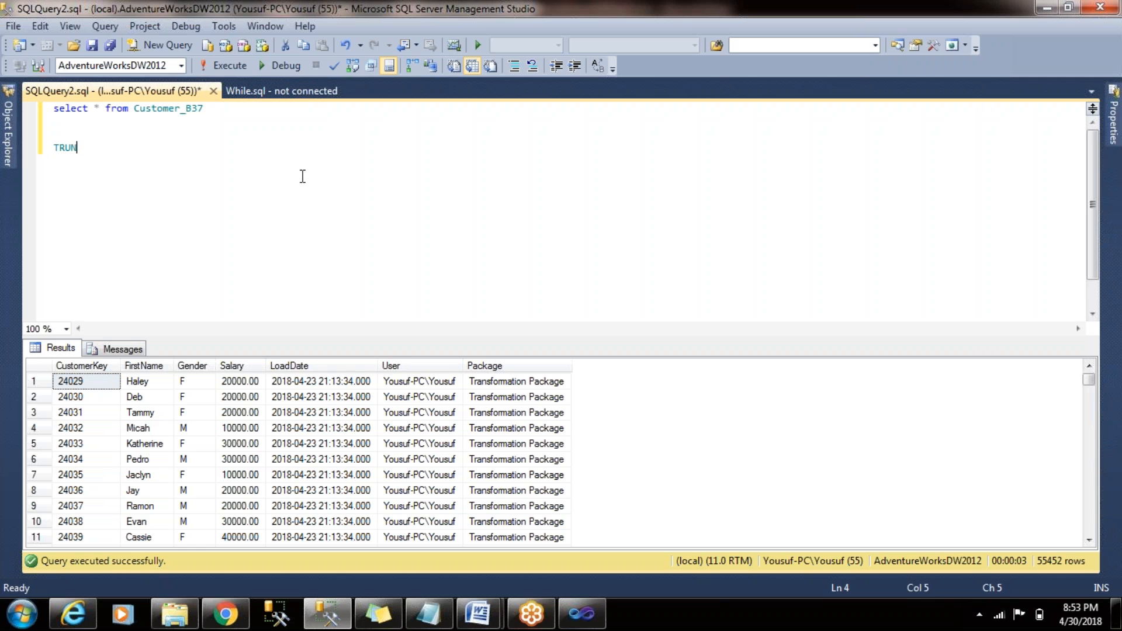
{"action": "type", "text": "CATE TABLE"}
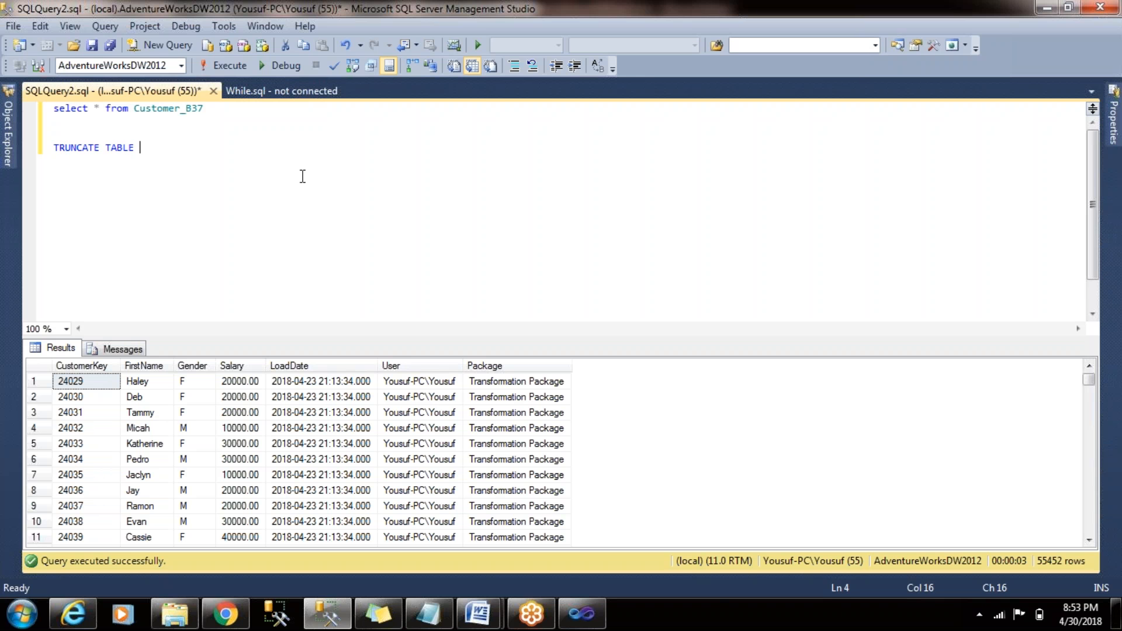
{"action": "left_click", "coordinate": [193, 117]}
{"action": "double_click", "coordinate": [195, 109]}
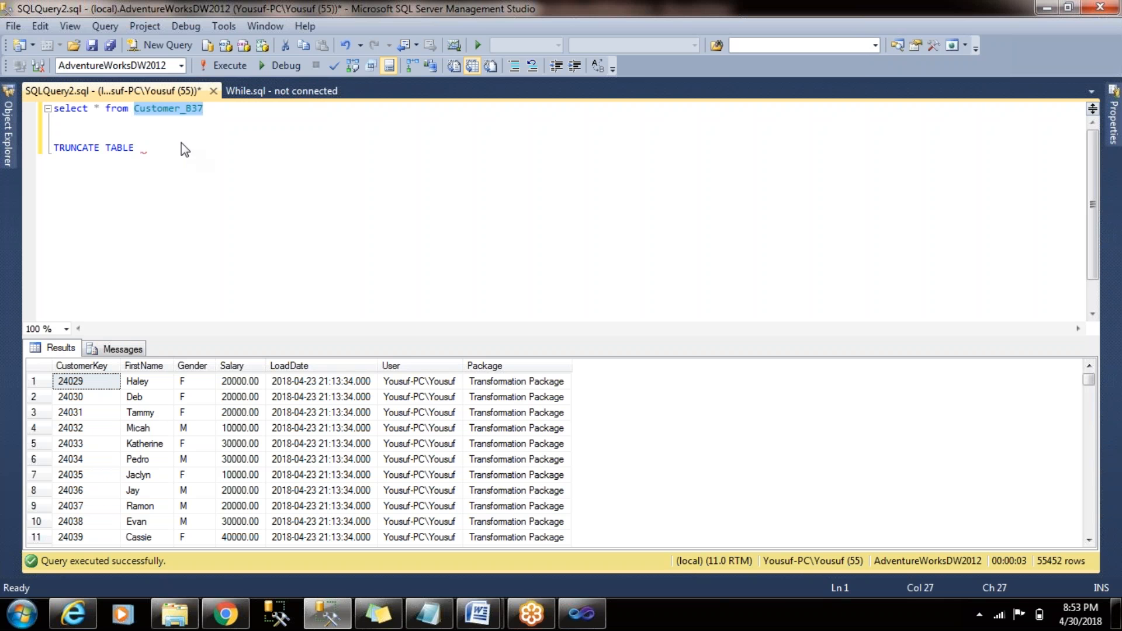
{"action": "key", "text": "ctrl+c"}
{"action": "key", "text": "Down"}
{"action": "key", "text": "Down"}
{"action": "key", "text": "Down"}
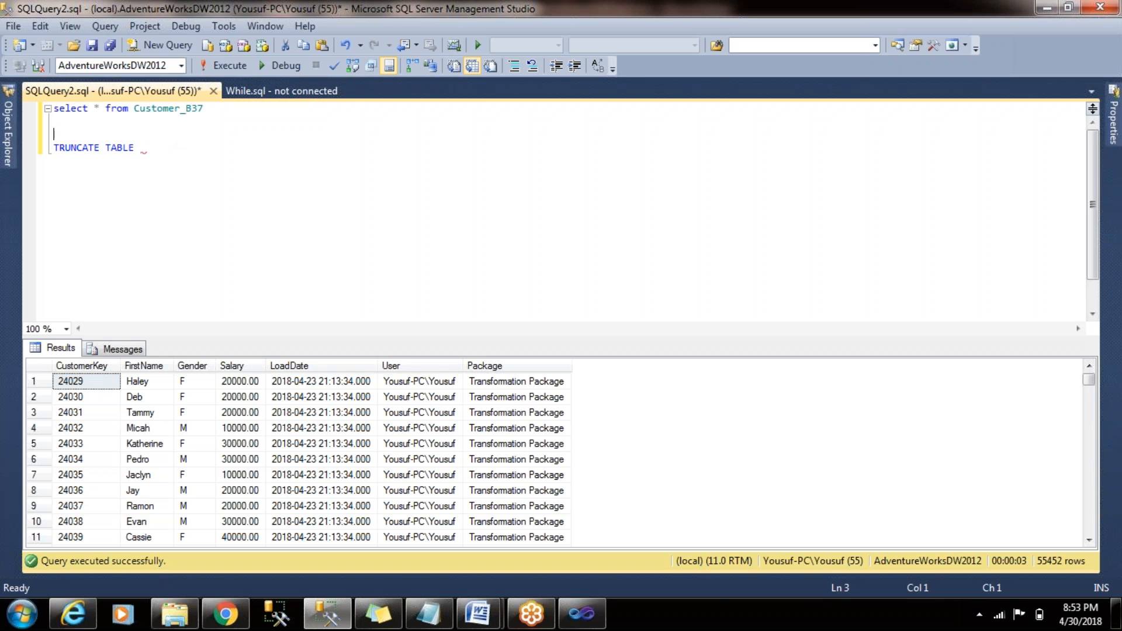
{"action": "key", "text": "ctrl+v"}
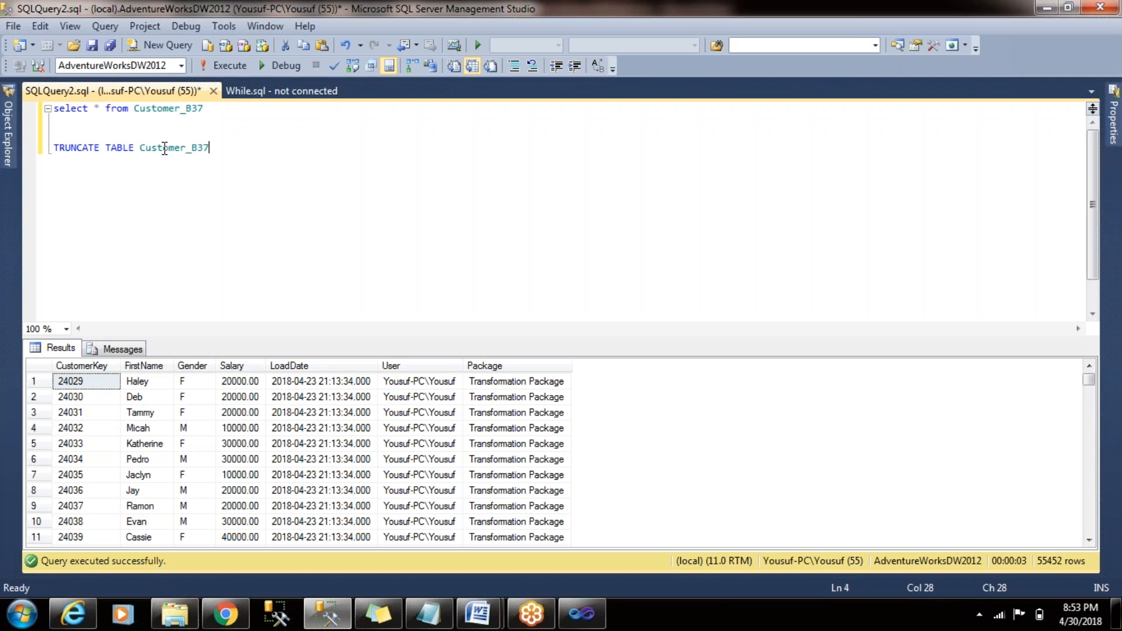
- Run only the TRUNCATE TABLE Customer_B37 statement and rerun the select query to check the table's contents
{"action": "key", "text": "shift+Home"}
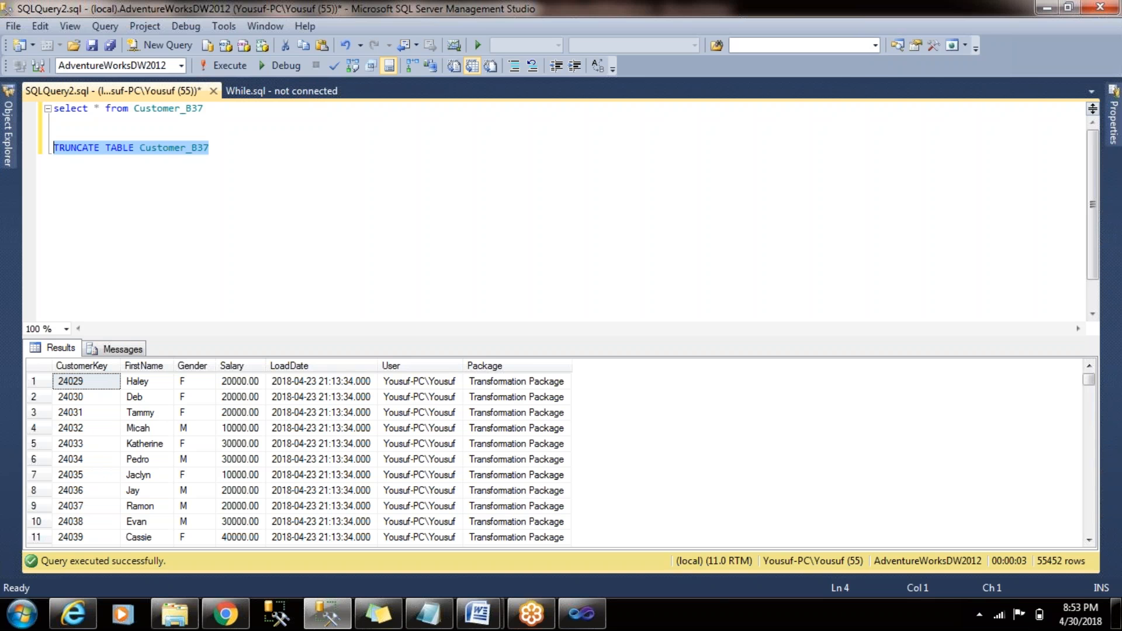
{"action": "left_click", "coordinate": [215, 68]}
{"action": "left_click", "coordinate": [211, 110]}
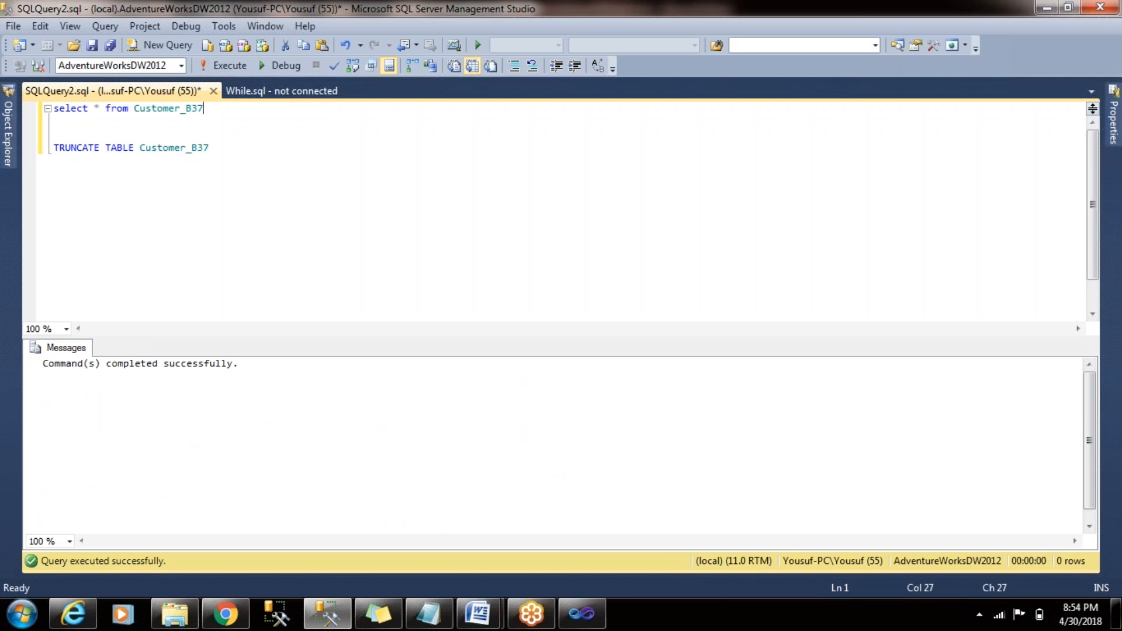
{"action": "key", "text": "shift+Home"}
{"action": "left_click", "coordinate": [226, 68]}
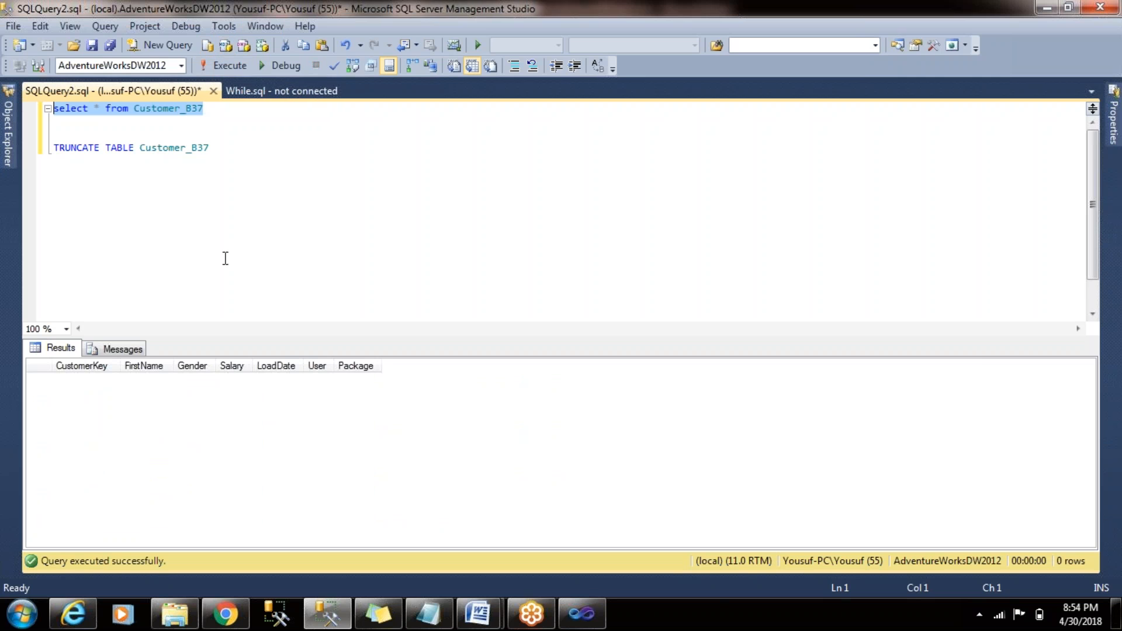
- Switch back to Visual Studio, move the OLE DB Destination lower, and delete the path connecting the Derived Column to it
{"action": "key", "text": "alt+Tab"}
{"action": "left_click_drag", "start_coordinate": [442, 345], "coordinate": [440, 381]}
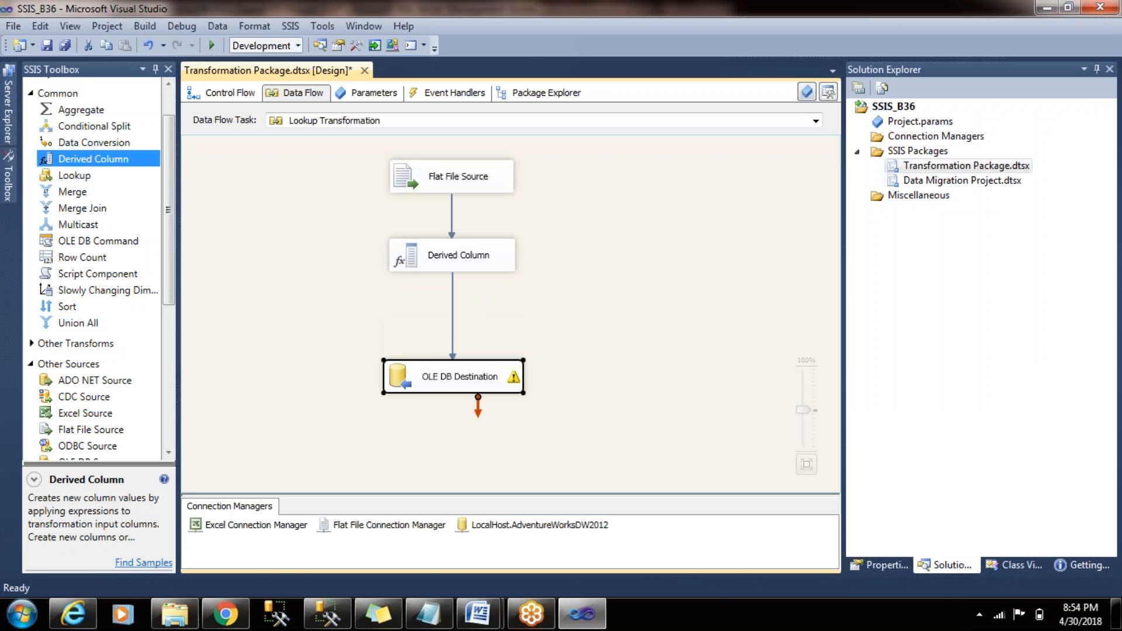
{"action": "left_click", "coordinate": [453, 301]}
{"action": "key", "text": "Delete"}
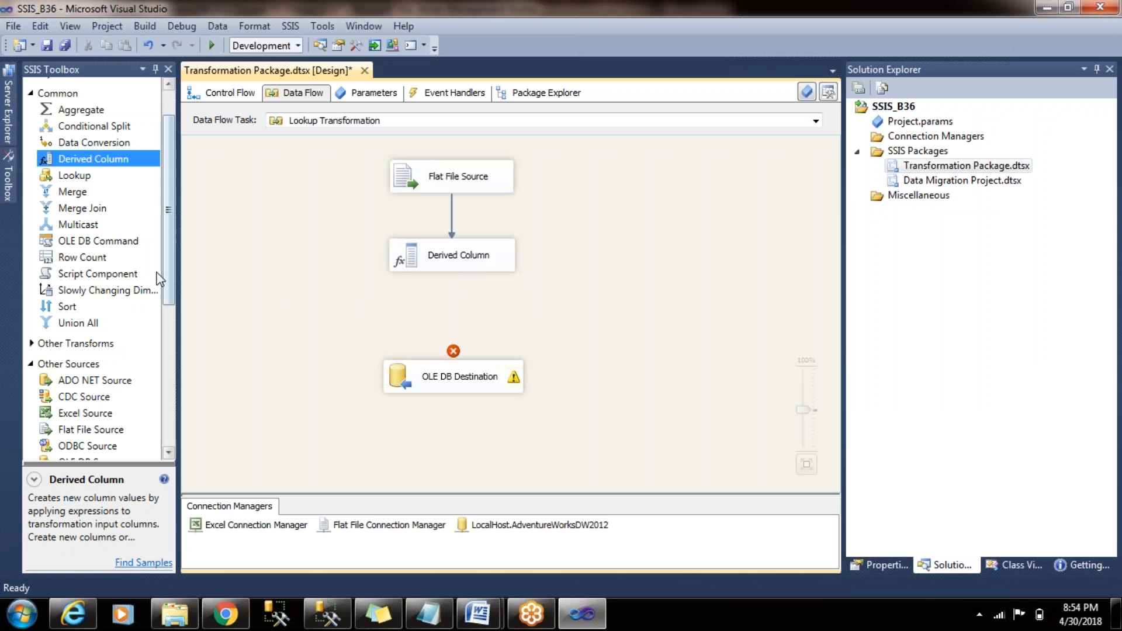
- Add a Lookup transformation between the Derived Column and OLE DB Destination, and connect the Derived Column's output to it
{"action": "left_click", "coordinate": [62, 180]}
{"action": "left_click_drag", "start_coordinate": [62, 183], "coordinate": [430, 308]}
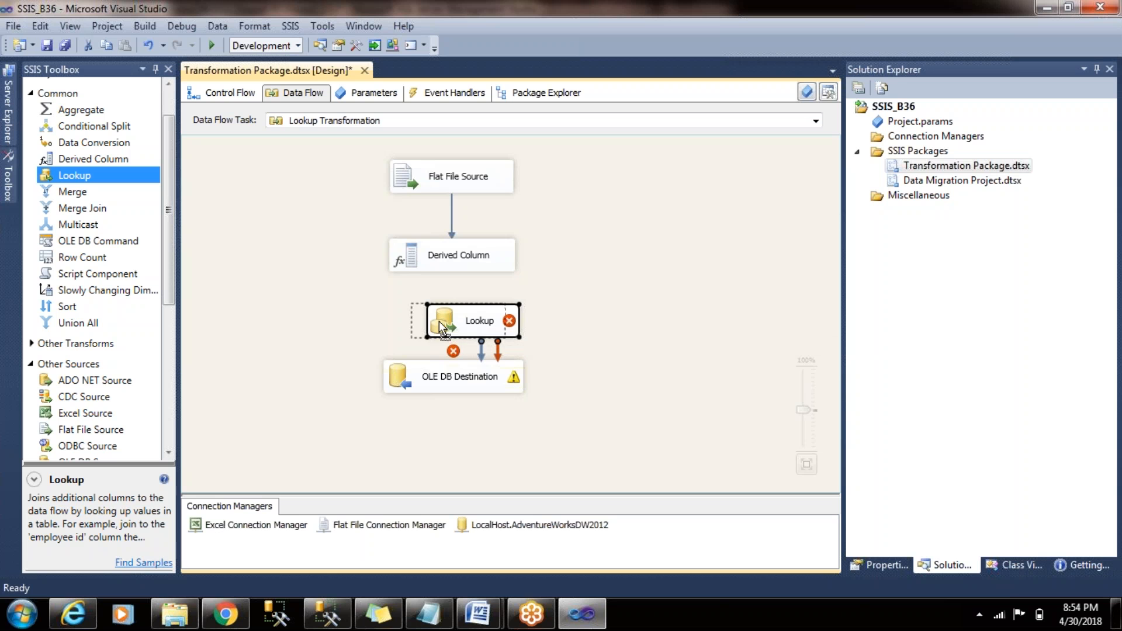
{"action": "left_click", "coordinate": [431, 259]}
{"action": "left_click_drag", "start_coordinate": [466, 293], "coordinate": [465, 325]}
- Edit the Lookup transformation so that rows with no matching entries are redirected to the no match output
{"action": "double_click", "coordinate": [464, 331]}
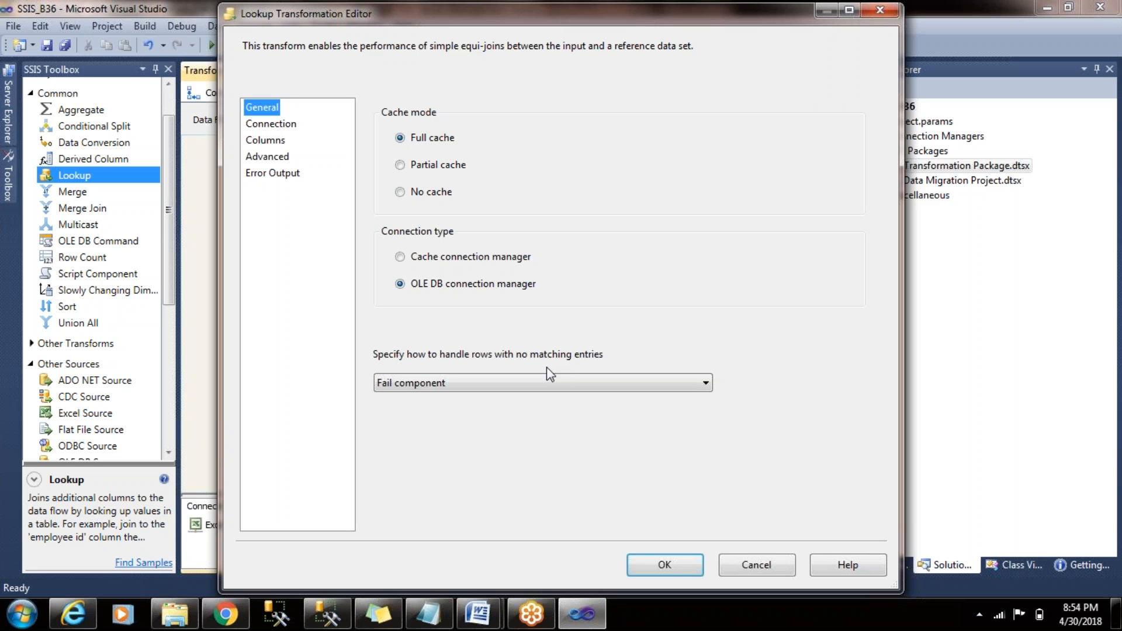
{"action": "left_click", "coordinate": [494, 390]}
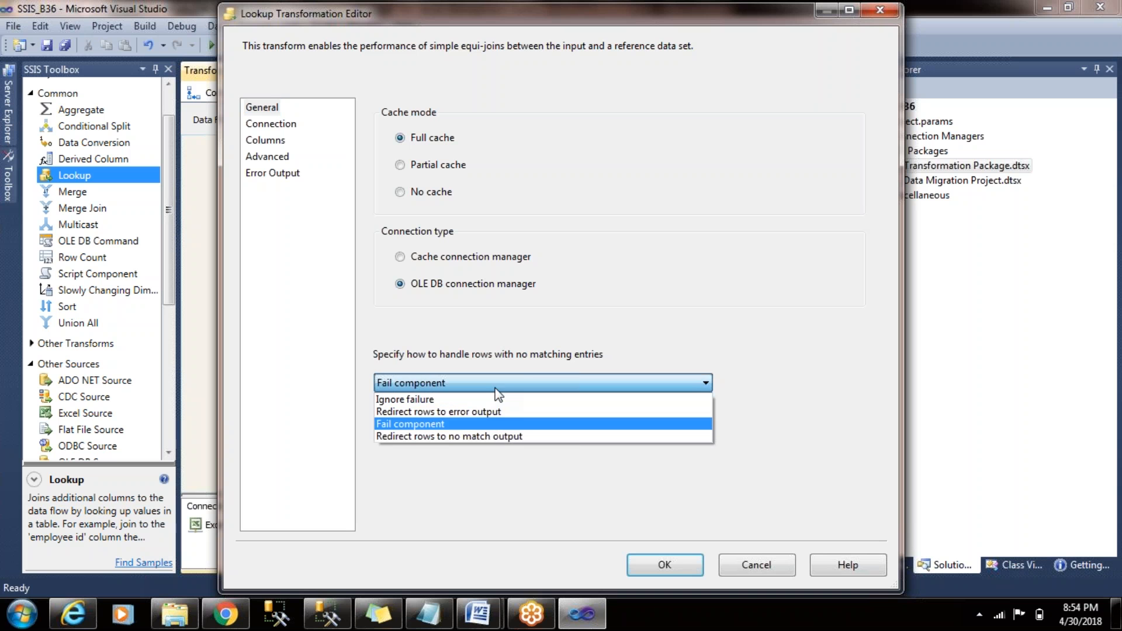
{"action": "left_click", "coordinate": [503, 439]}
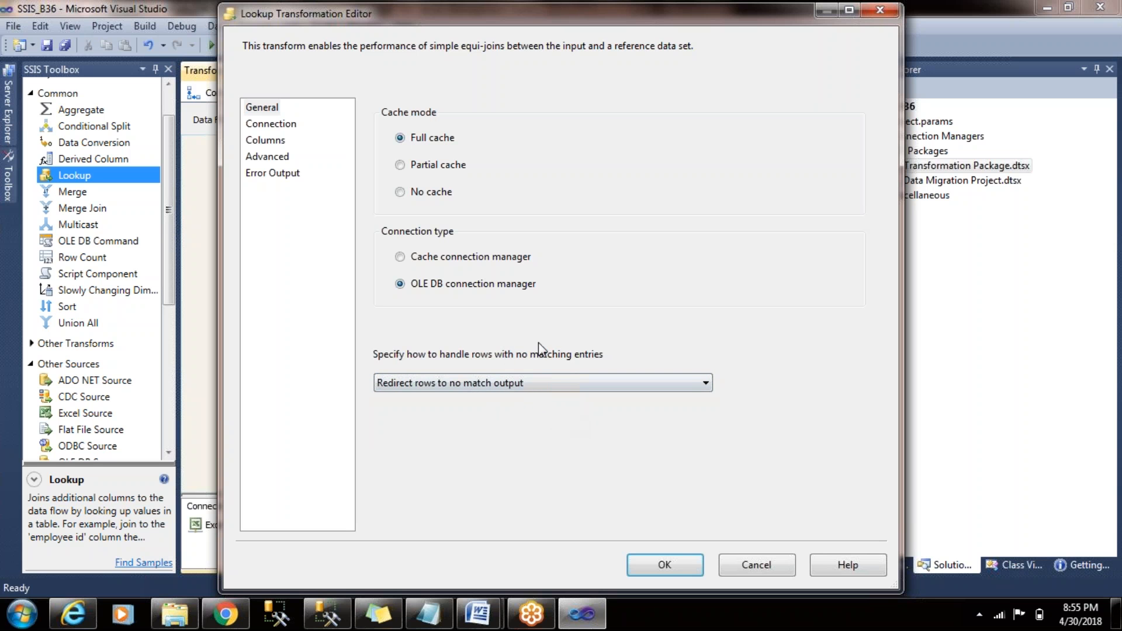
- Set the Lookup's reference table to [dbo].[Customer_B37] on the LocalHost.AdventureWorksDW2012 connection
{"action": "left_click", "coordinate": [287, 130]}
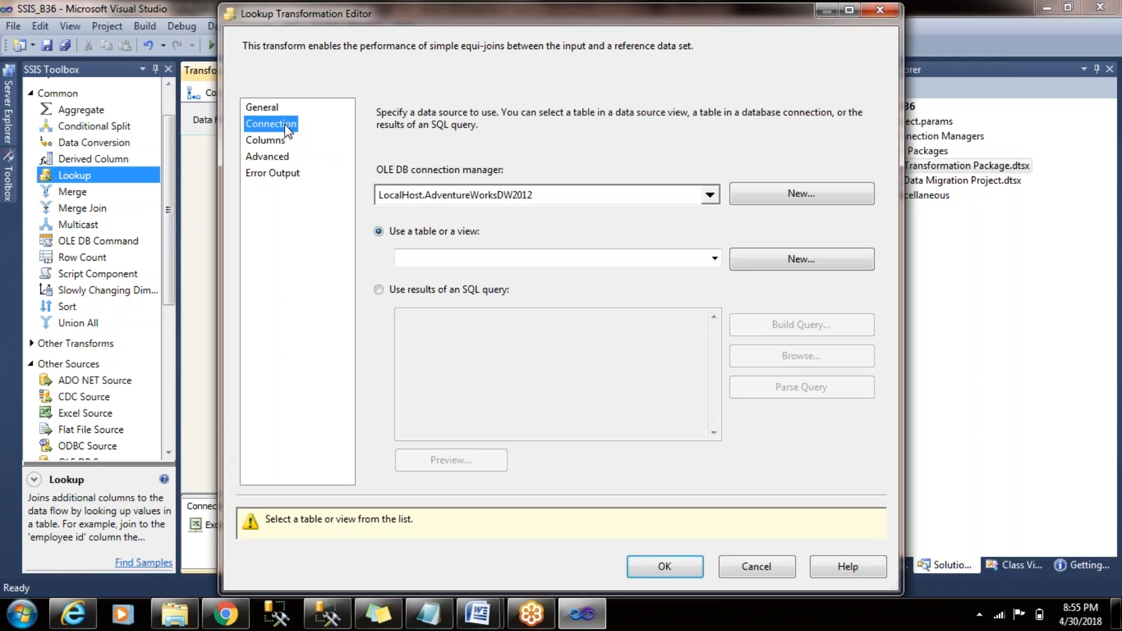
{"action": "left_click", "coordinate": [714, 260]}
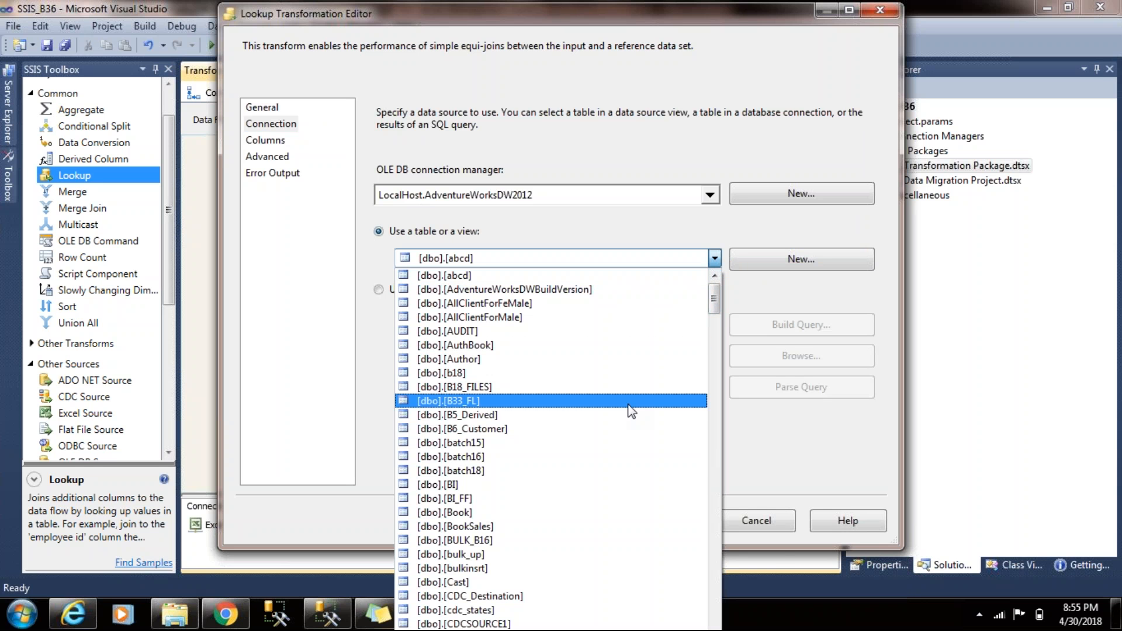
{"action": "key", "text": "Down"}
{"action": "key", "text": "Down"}
{"action": "key", "text": "Down"}
{"action": "key", "text": "Down"}
{"action": "key", "text": "Down"}
{"action": "key", "text": "Down"}
{"action": "key", "text": "Down"}
{"action": "key", "text": "Down"}
{"action": "key", "text": "Down"}
{"action": "key", "text": "Down"}
{"action": "key", "text": "Down"}
{"action": "key", "text": "Down"}
{"action": "key", "text": "Down"}
{"action": "key", "text": "Down"}
{"action": "key", "text": "Down"}
{"action": "key", "text": "Down"}
{"action": "key", "text": "Down"}
{"action": "key", "text": "Down"}
{"action": "key", "text": "Down"}
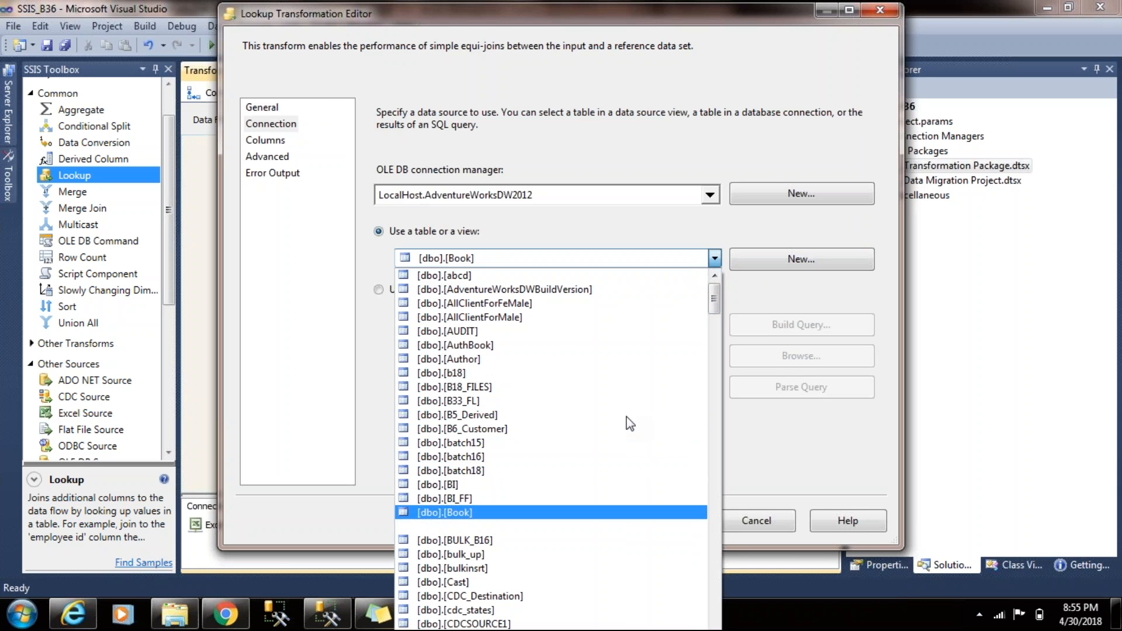
{"action": "key", "text": "Down"}
{"action": "key", "text": "Down"}
{"action": "key", "text": "Down"}
{"action": "key", "text": "Down"}
{"action": "key", "text": "Down"}
{"action": "key", "text": "Down"}
{"action": "key", "text": "Down"}
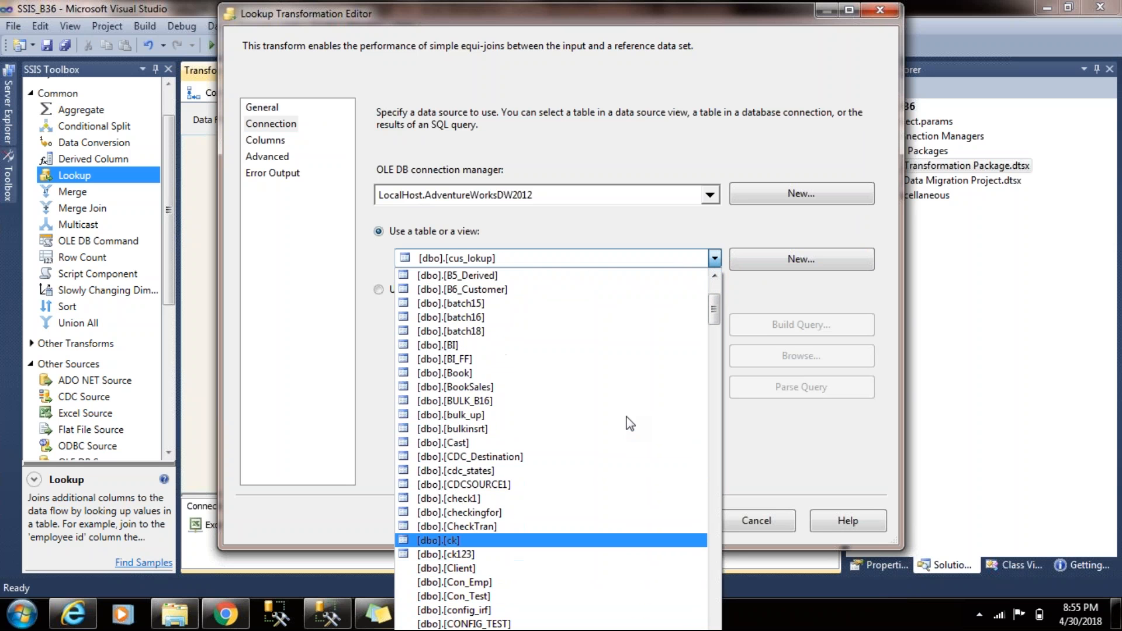
{"action": "key", "text": "Down"}
{"action": "key", "text": "Down"}
{"action": "key", "text": "Down"}
{"action": "key", "text": "Down"}
{"action": "key", "text": "Down"}
{"action": "key", "text": "Down"}
{"action": "key", "text": "Down"}
{"action": "key", "text": "Down"}
{"action": "key", "text": "Down"}
{"action": "key", "text": "Down"}
{"action": "key", "text": "Down"}
{"action": "key", "text": "Down"}
{"action": "key", "text": "Down"}
{"action": "key", "text": "Down"}
{"action": "key", "text": "Down"}
{"action": "key", "text": "Down"}
{"action": "key", "text": "Down"}
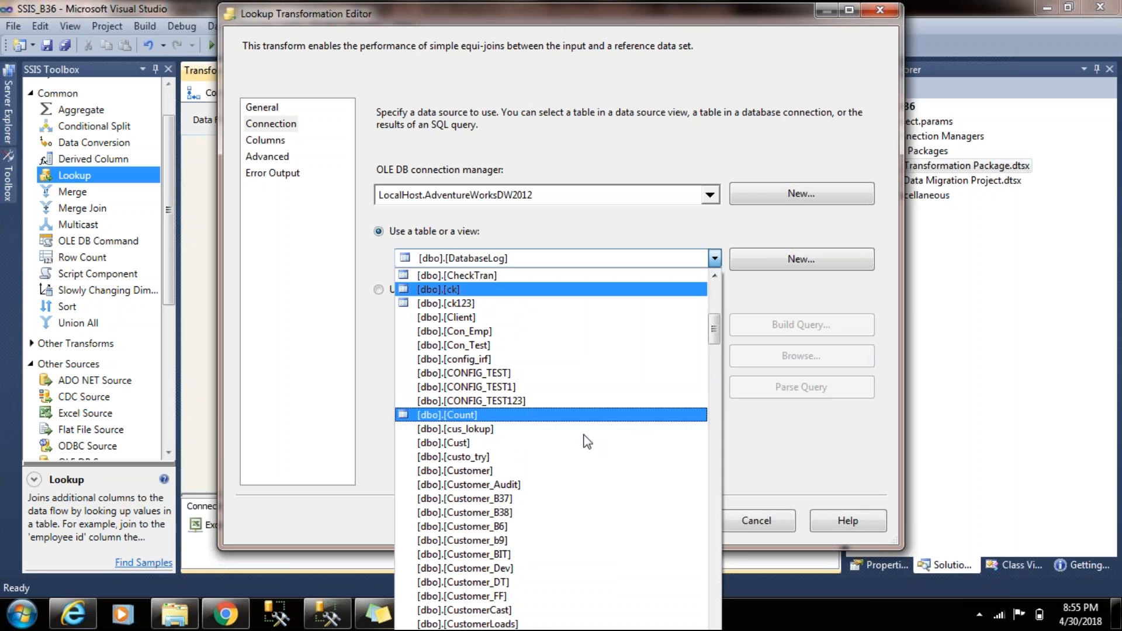
{"action": "left_click", "coordinate": [518, 499]}
- Map the input column CustomerKey to the lookup column CustomerKey and accept the Lookup settings
{"action": "left_click", "coordinate": [266, 140]}
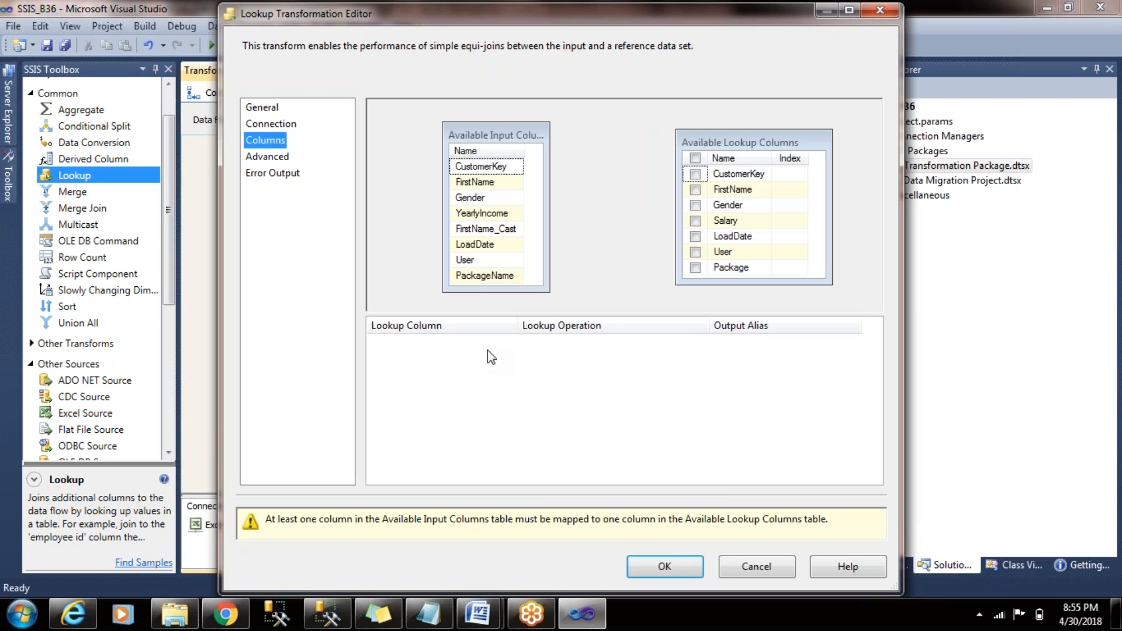
{"action": "left_click_drag", "start_coordinate": [493, 173], "coordinate": [754, 174]}
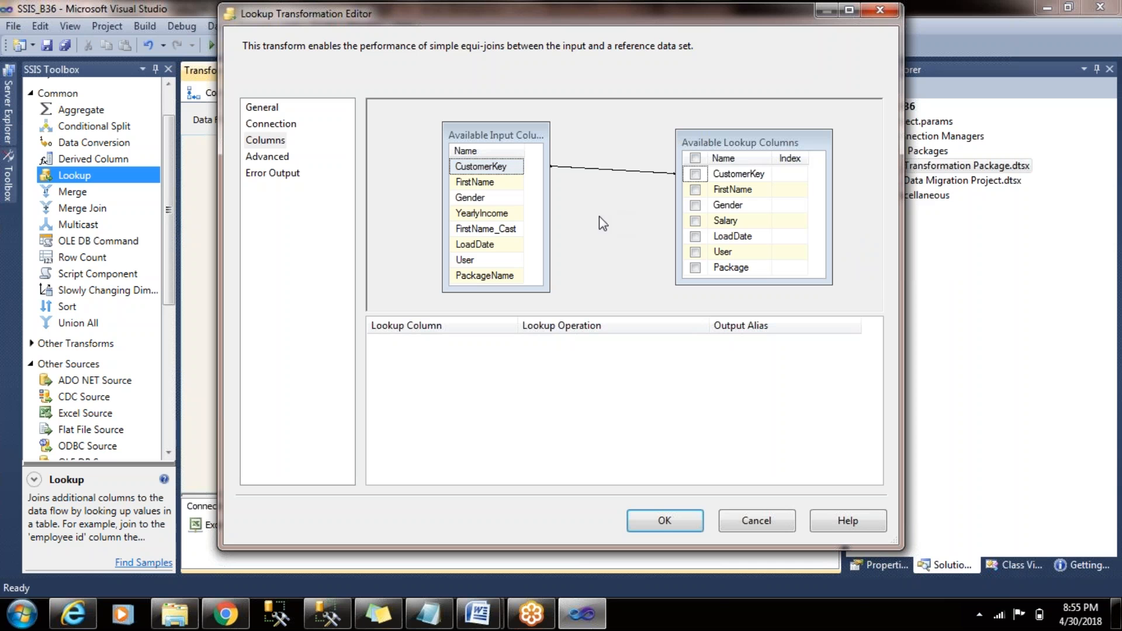
{"action": "left_click", "coordinate": [666, 523]}
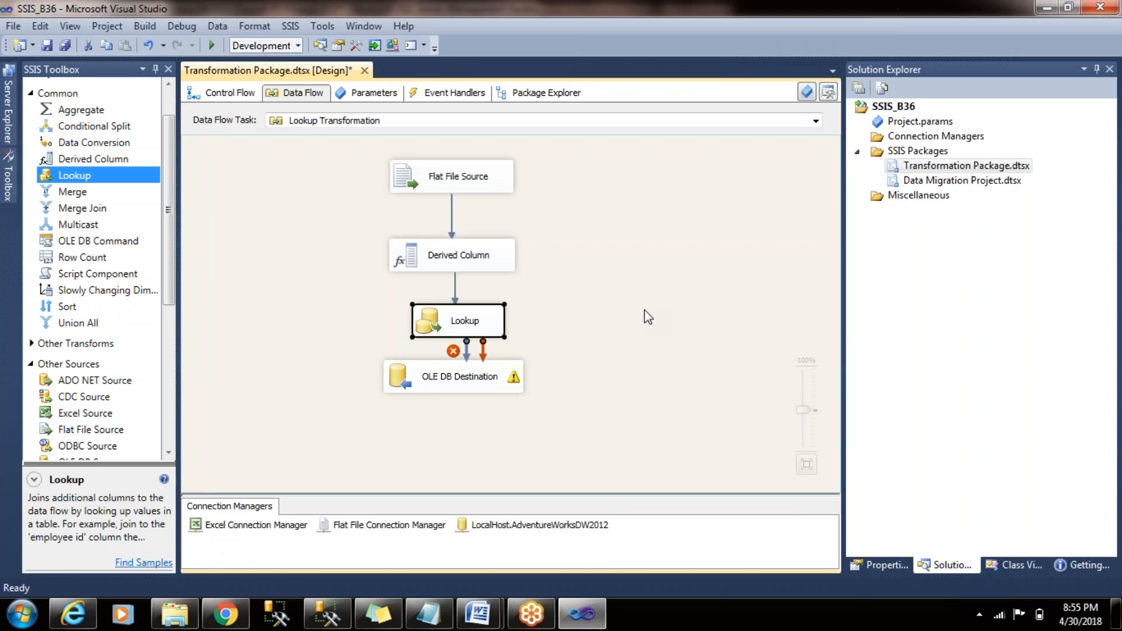
- Move the OLE DB Destination below and to the left of the Lookup to leave room for a second branch
{"action": "left_click", "coordinate": [497, 377]}
{"action": "left_click_drag", "start_coordinate": [497, 378], "coordinate": [477, 426]}
{"action": "left_click", "coordinate": [526, 381]}
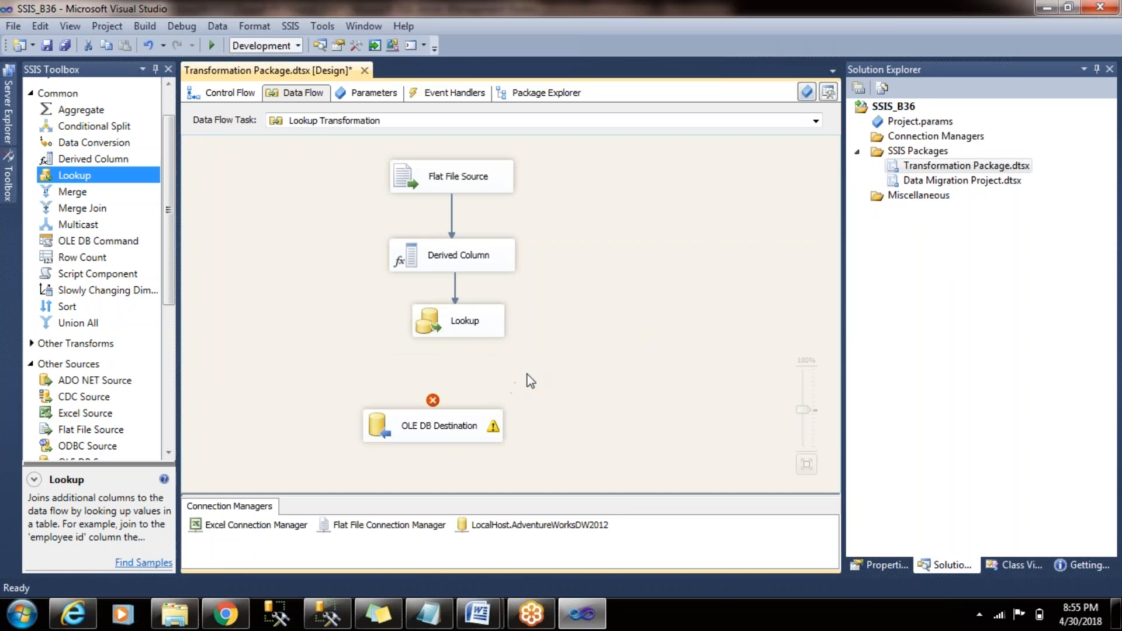
{"action": "left_click", "coordinate": [479, 329]}
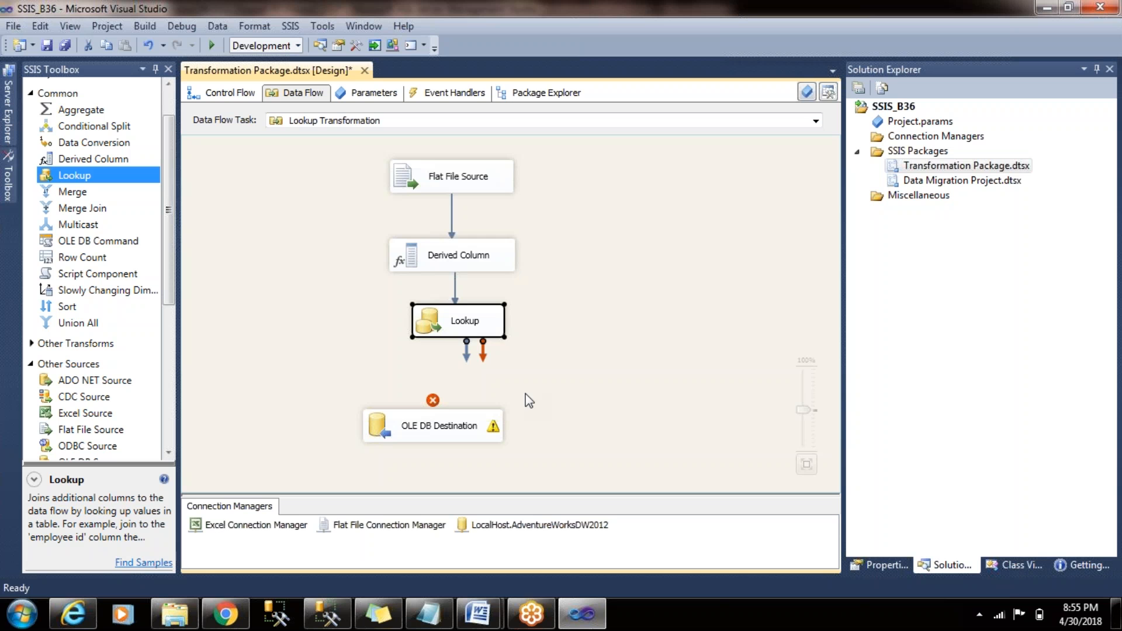
{"action": "left_click_drag", "start_coordinate": [465, 433], "coordinate": [346, 423]}
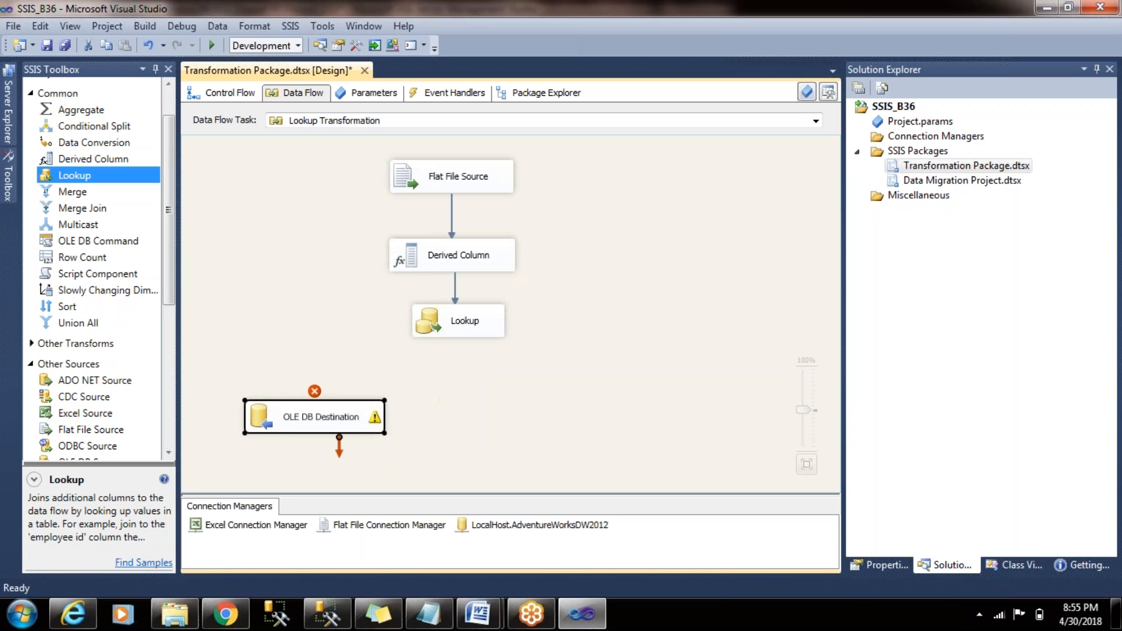
{"action": "left_click", "coordinate": [459, 449]}
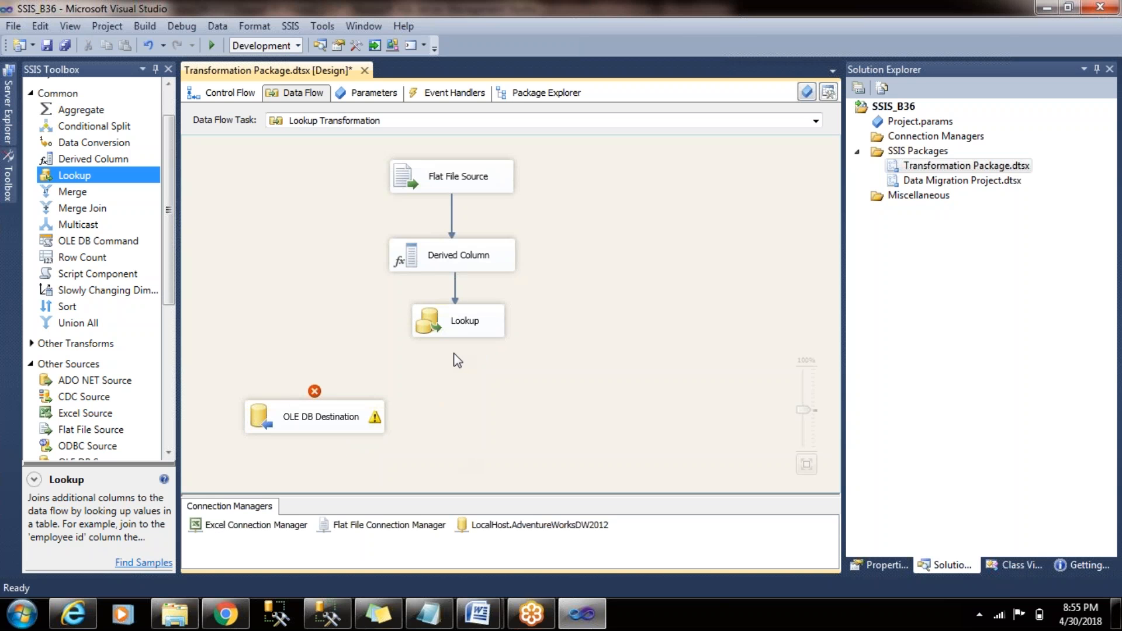
- Connect the Lookup to the OLE DB Destination using the Lookup No Match Output
{"action": "left_click", "coordinate": [465, 330]}
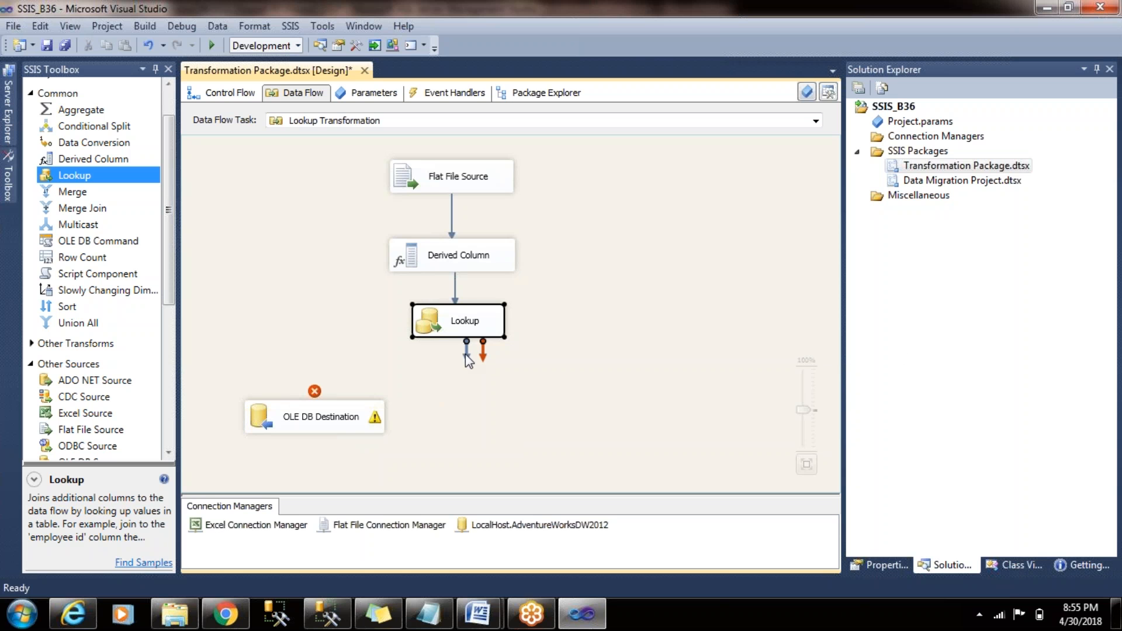
{"action": "left_click_drag", "start_coordinate": [466, 354], "coordinate": [332, 418]}
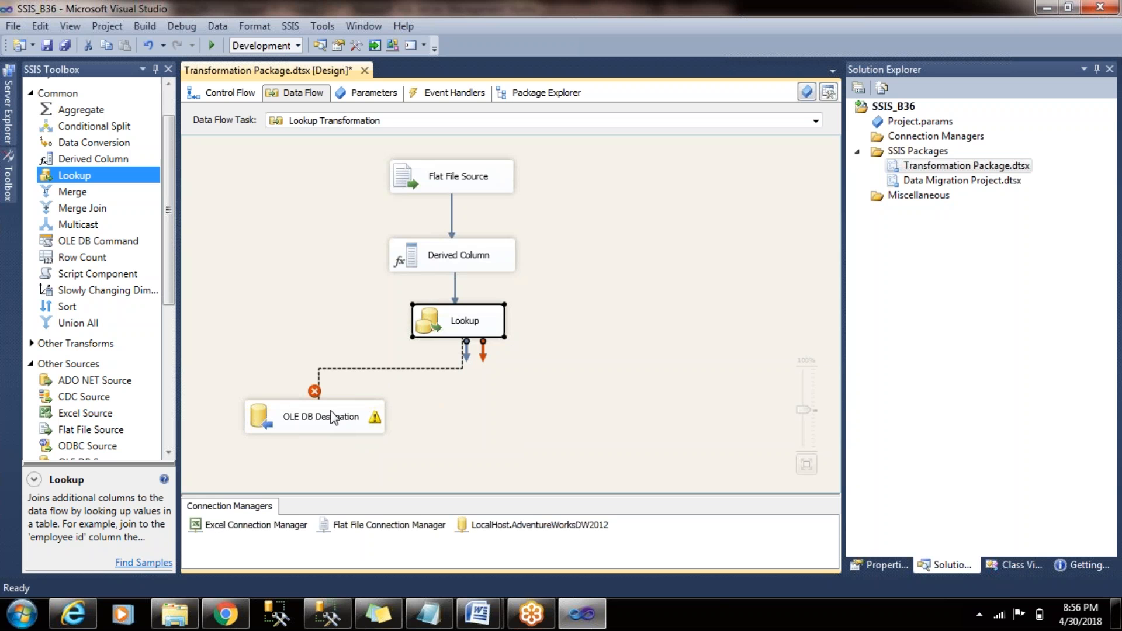
{"action": "left_click_drag", "start_coordinate": [332, 416], "coordinate": [334, 418]}
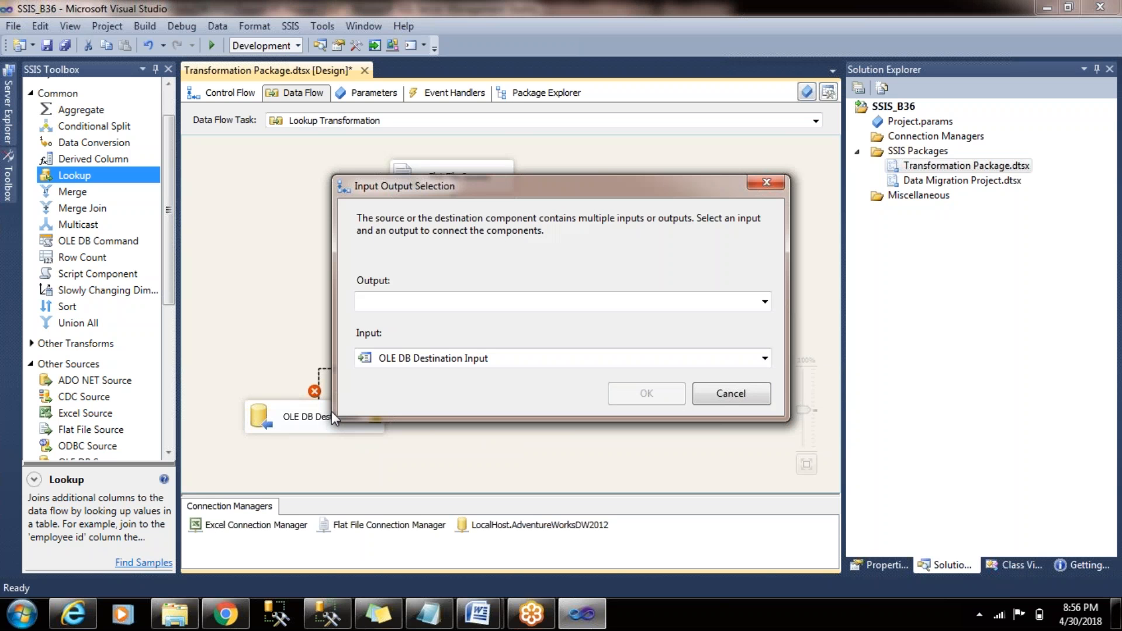
{"action": "left_click", "coordinate": [762, 302]}
{"action": "left_click", "coordinate": [700, 337]}
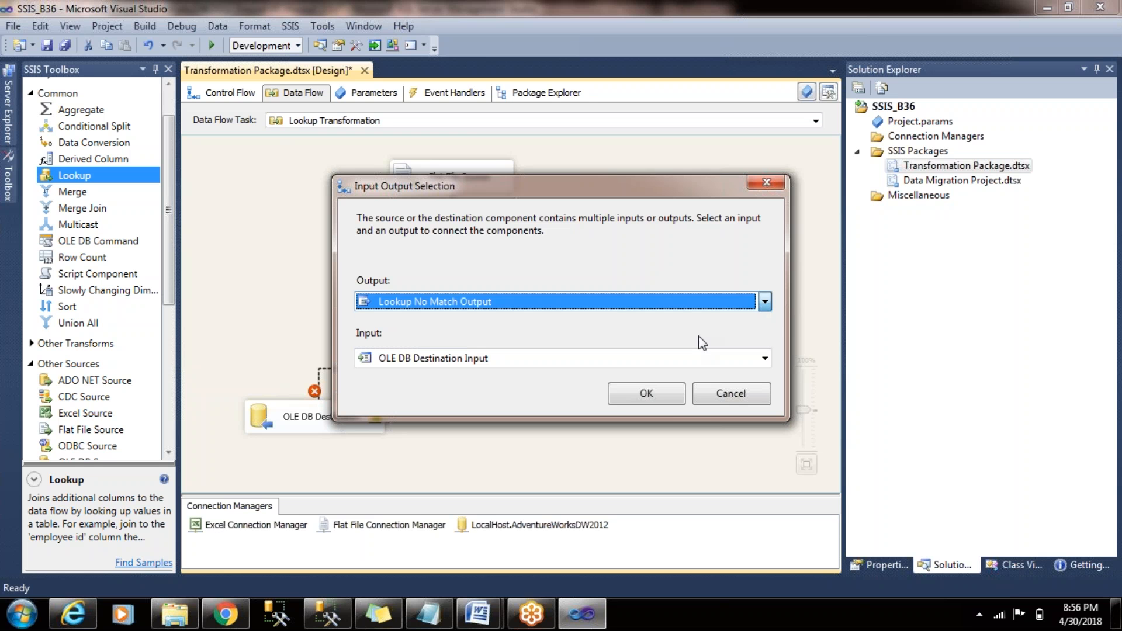
{"action": "left_click", "coordinate": [673, 396]}
- Open the OLE DB Destination's column mappings and accept the editor
{"action": "left_click", "coordinate": [321, 411]}
{"action": "double_click", "coordinate": [321, 414]}
{"action": "left_click", "coordinate": [269, 124]}
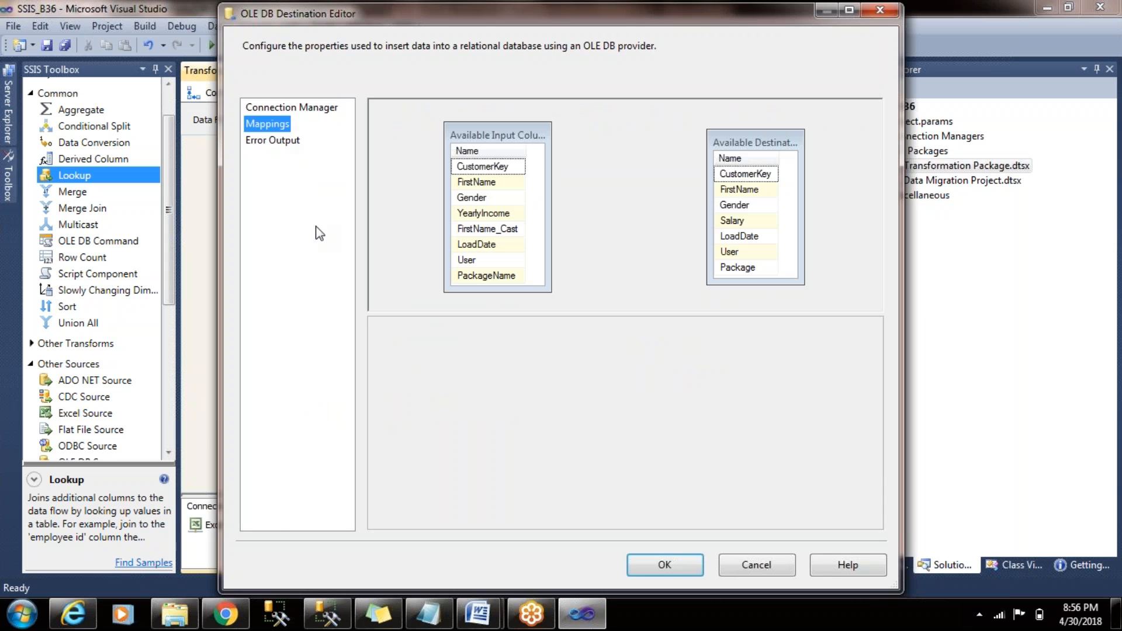
{"action": "left_click", "coordinate": [663, 564]}
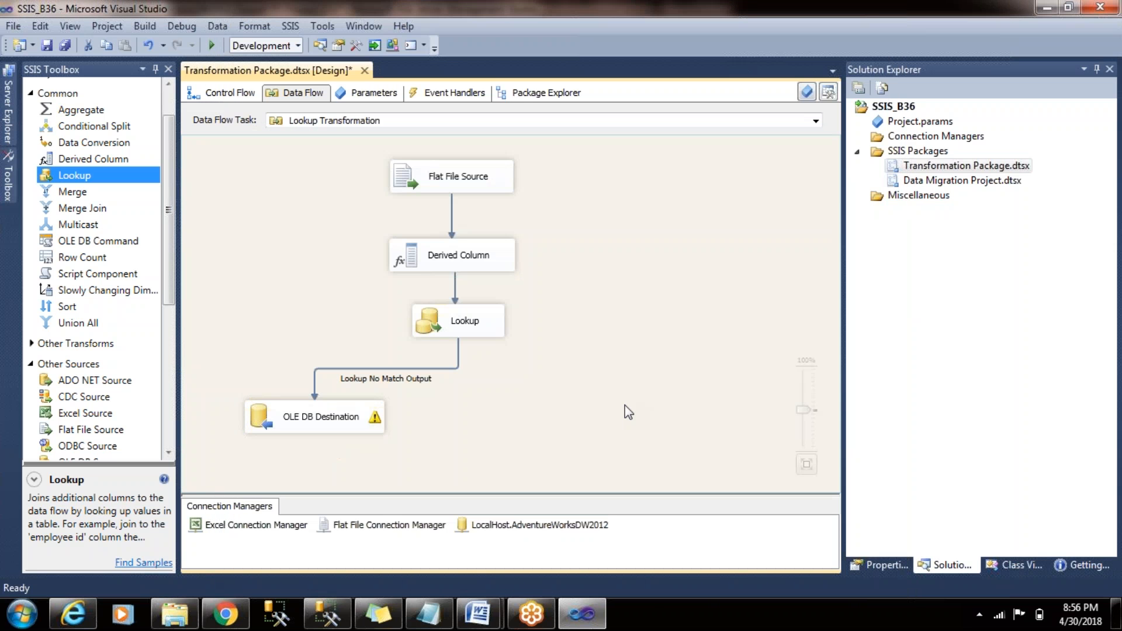
- Add an OLE DB Command to the right of the OLE DB Destination and connect the Lookup Match Output to it
{"action": "left_click_drag", "start_coordinate": [172, 222], "coordinate": [172, 254]}
{"action": "left_click", "coordinate": [307, 418]}
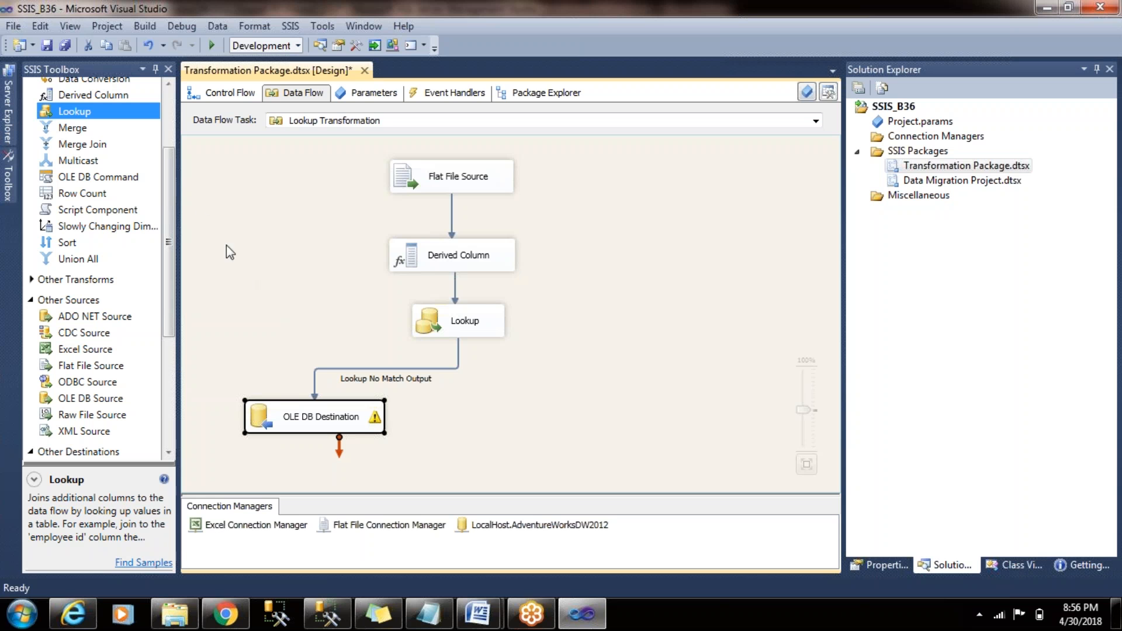
{"action": "left_click_drag", "start_coordinate": [115, 177], "coordinate": [427, 337]}
{"action": "left_click_drag", "start_coordinate": [513, 398], "coordinate": [519, 443]}
{"action": "left_click", "coordinate": [478, 333]}
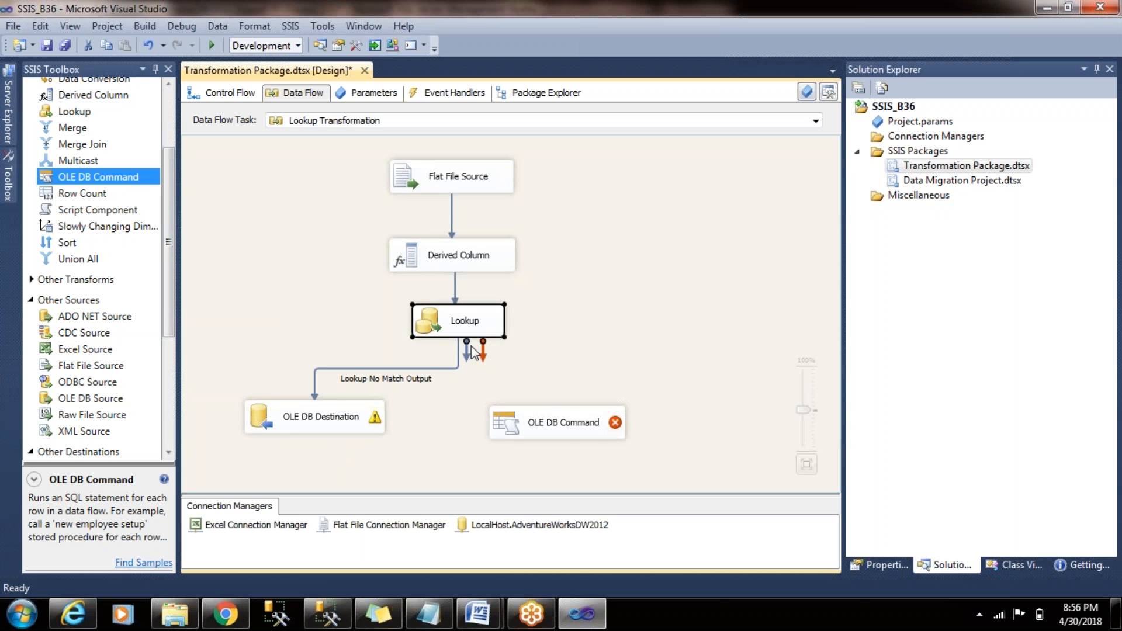
{"action": "left_click_drag", "start_coordinate": [471, 347], "coordinate": [554, 410]}
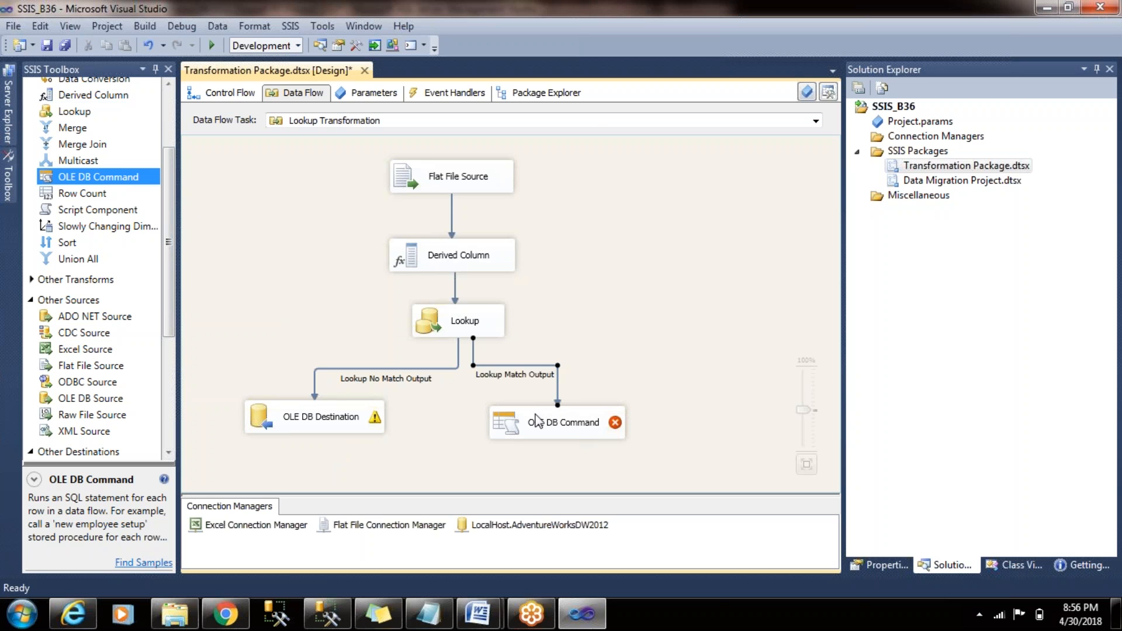
- Set the OLE DB Command's connection manager to LocalHost.AdventureWorksDW2012 and bring up its custom component properties
{"action": "left_click", "coordinate": [574, 435]}
{"action": "double_click", "coordinate": [574, 436]}
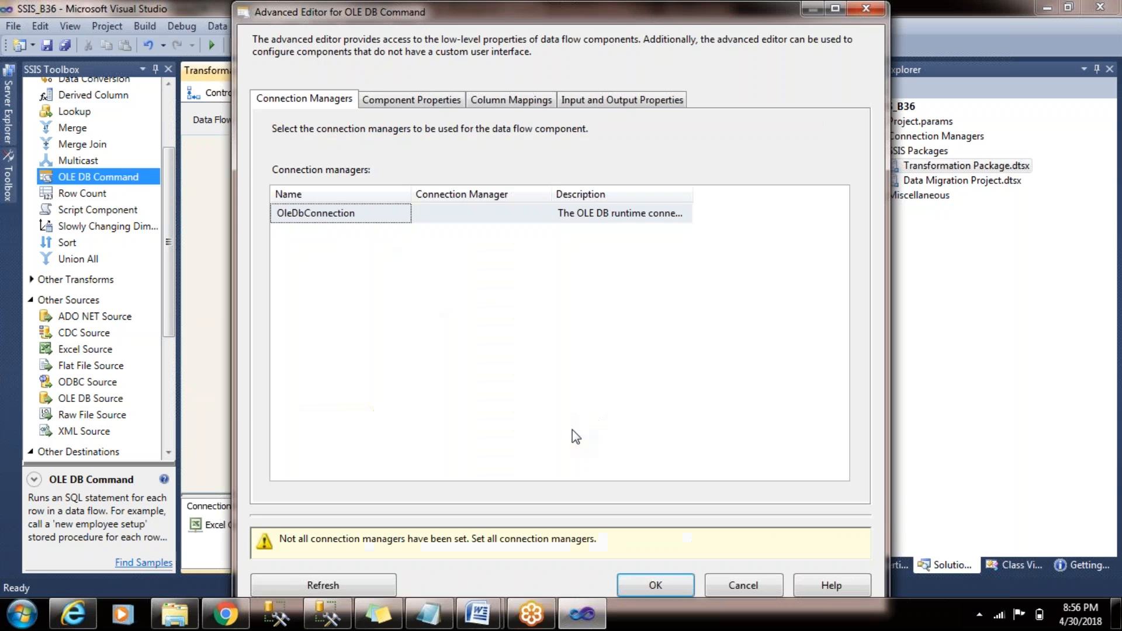
{"action": "left_click", "coordinate": [538, 213]}
{"action": "left_click", "coordinate": [544, 214]}
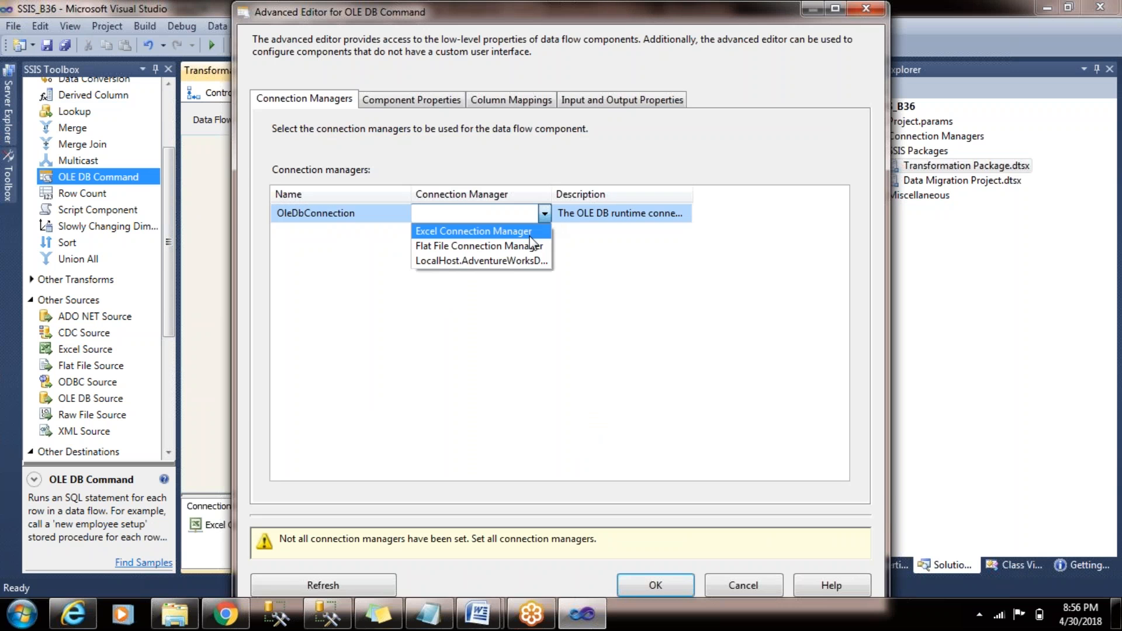
{"action": "left_click", "coordinate": [523, 259]}
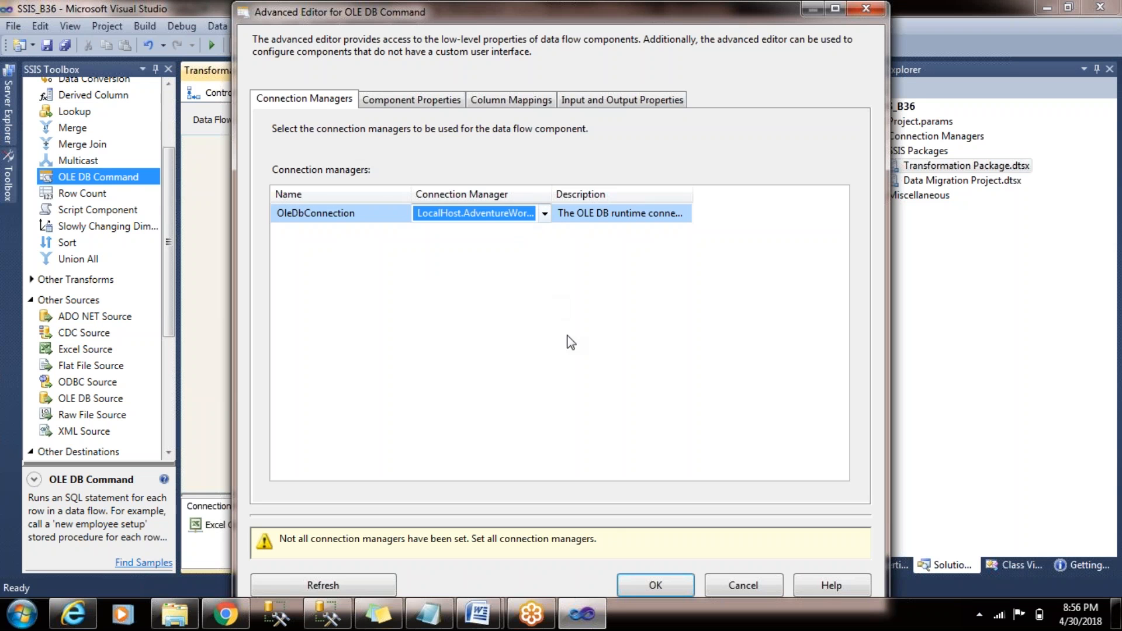
{"action": "left_click", "coordinate": [411, 99]}
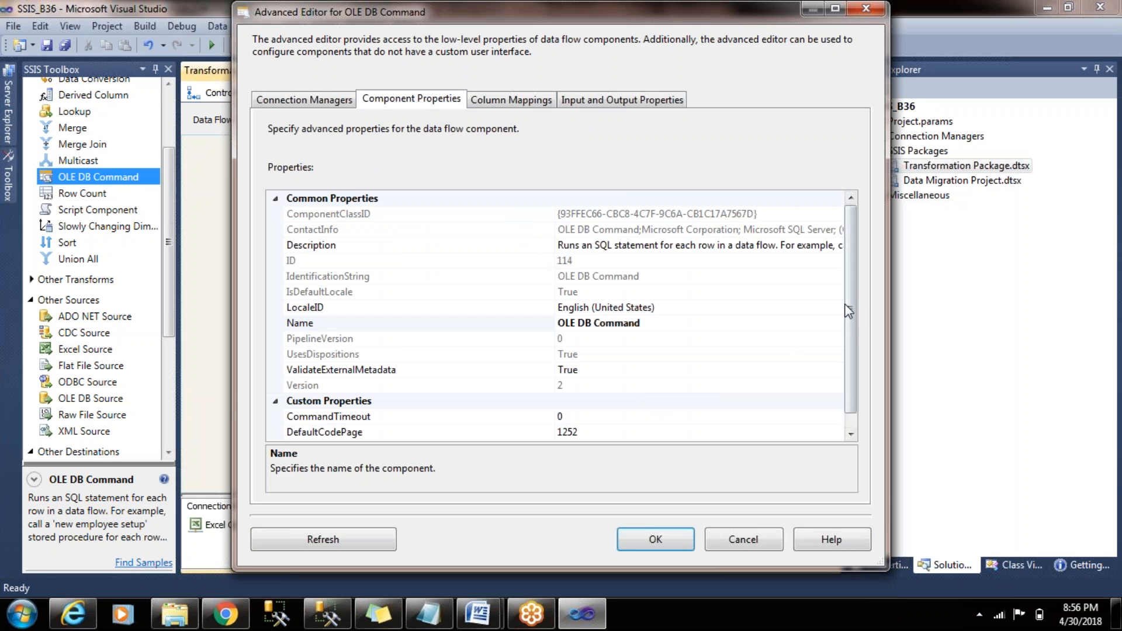
{"action": "left_click_drag", "start_coordinate": [848, 303], "coordinate": [847, 388]}
- Switch to SQL Server Management Studio and write UPDATE Customer_B37 below the TRUNCATE statement, reusing its table name
{"action": "left_click", "coordinate": [328, 614]}
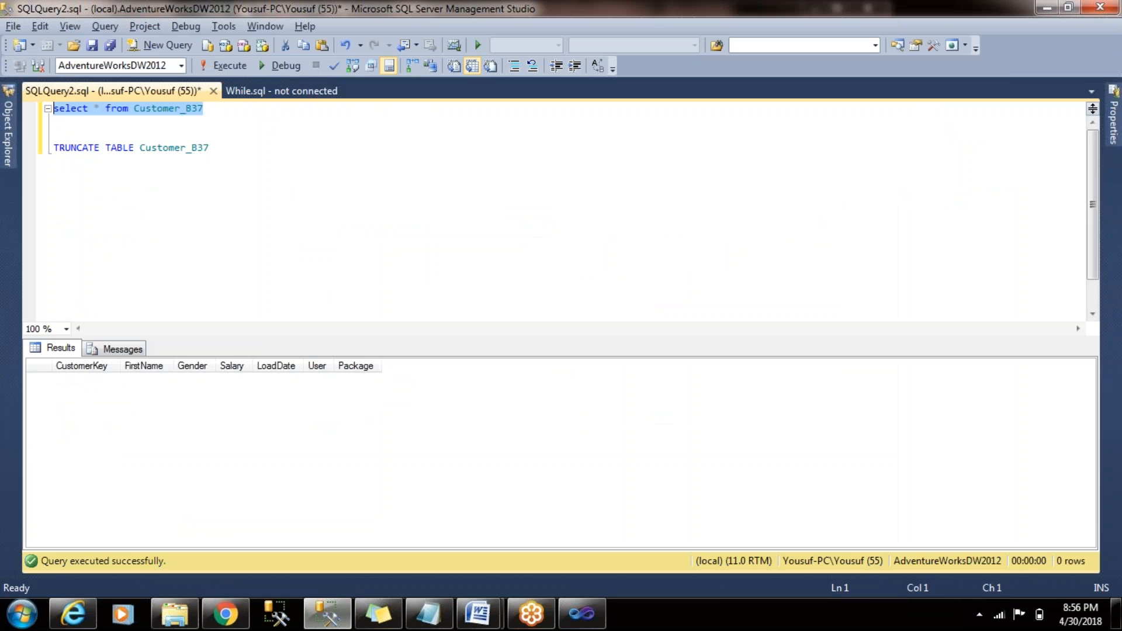
{"action": "key", "text": "Return"}
{"action": "key", "text": "Return"}
{"action": "type", "text": "UPDATE"}
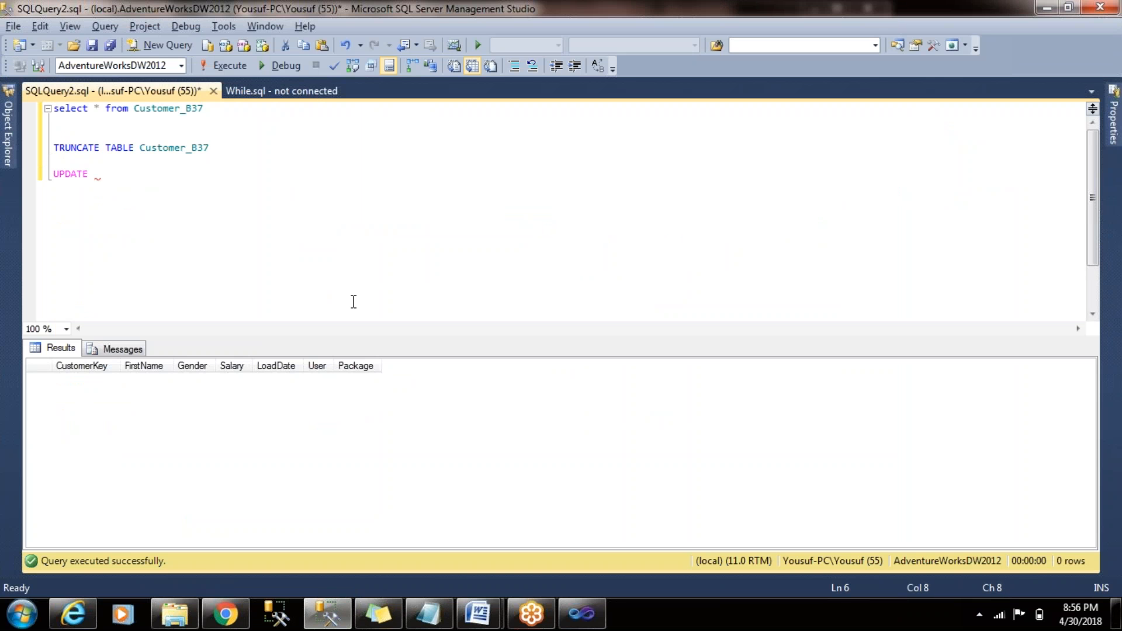
{"action": "double_click", "coordinate": [208, 147]}
{"action": "key", "text": "ctrl+c"}
{"action": "left_click", "coordinate": [180, 182]}
{"action": "key", "text": "ctrl+v"}
- Add the line SET Salary = ? to the UPDATE statement, with a parameter placeholder as the value
{"action": "key", "text": "Return"}
{"action": "type", "text": "SET"}
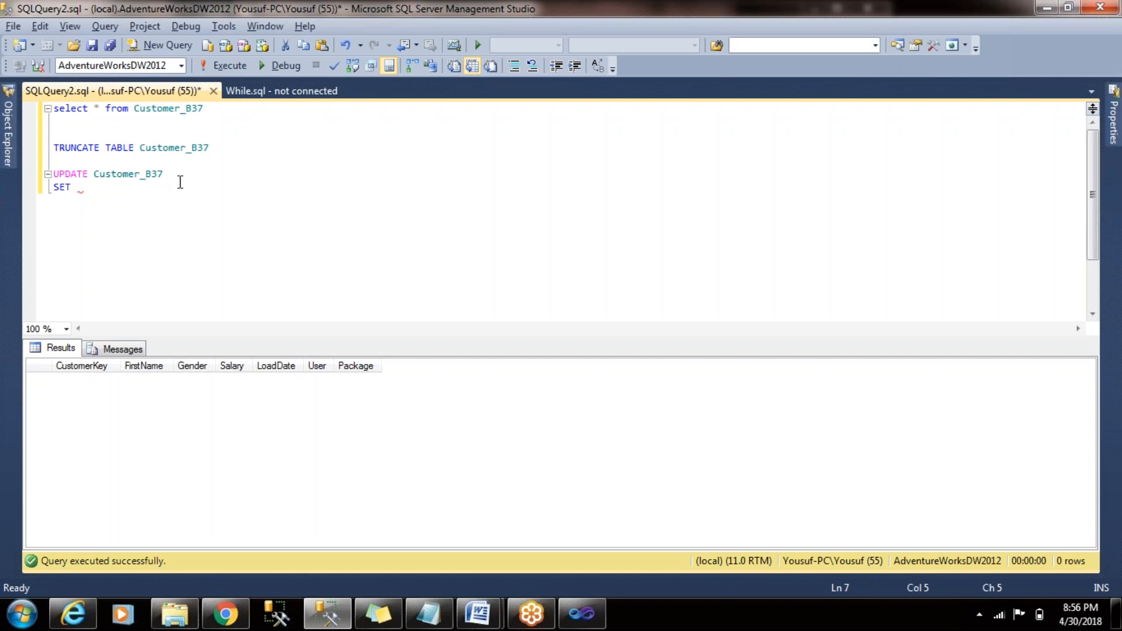
{"action": "type", "text": "Salary "}
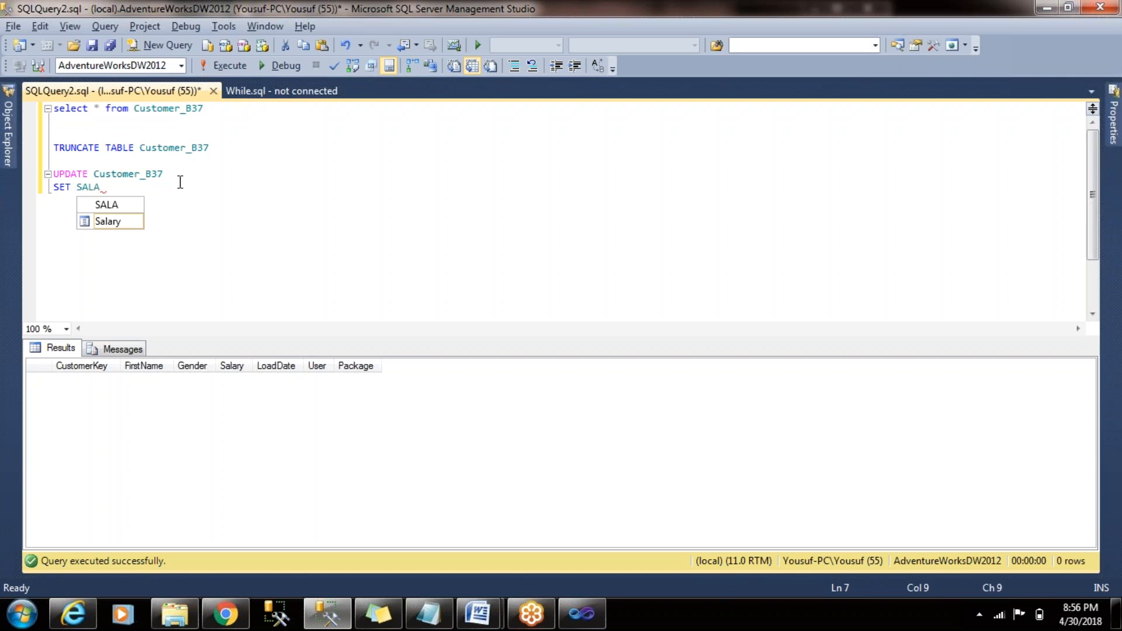
{"action": "type", "text": "="}
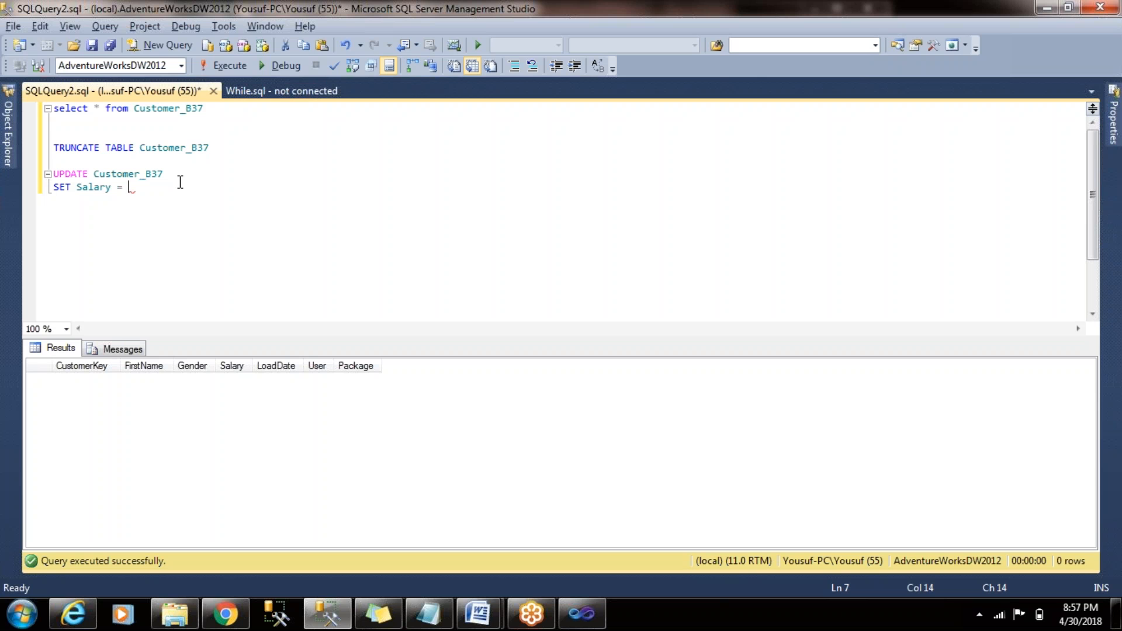
{"action": "type", "text": "2"}
- Add the line WHERE CustomerKey = ? to the UPDATE statement, with a parameter placeholder as the value
{"action": "key", "text": "Return"}
{"action": "type", "text": "WHERE cUST"}
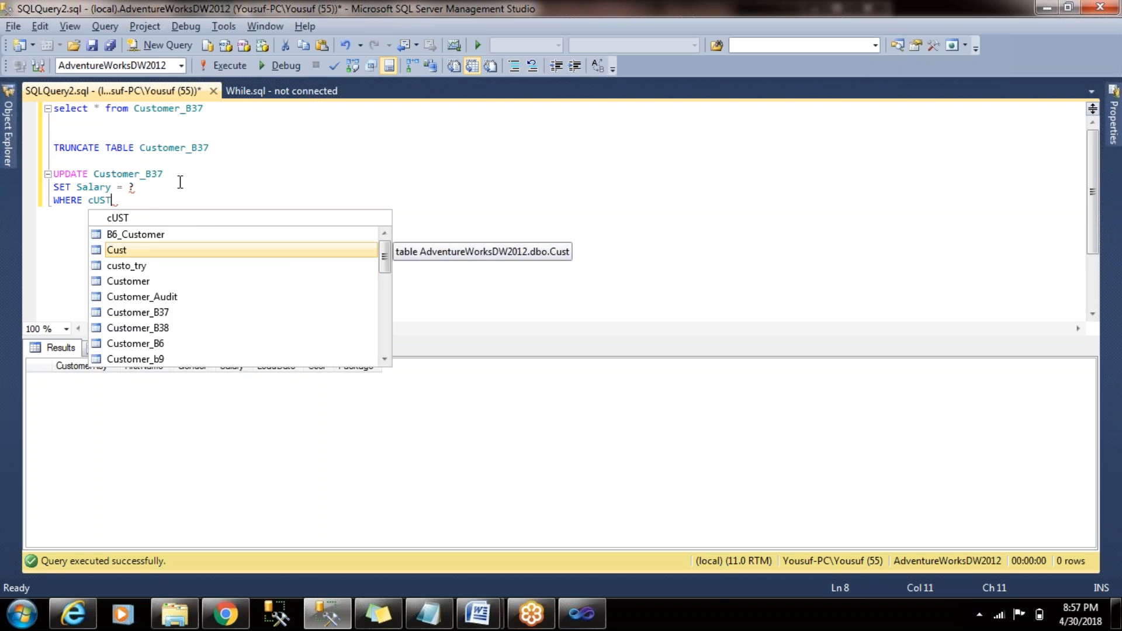
{"action": "type", "text": "OMERK"}
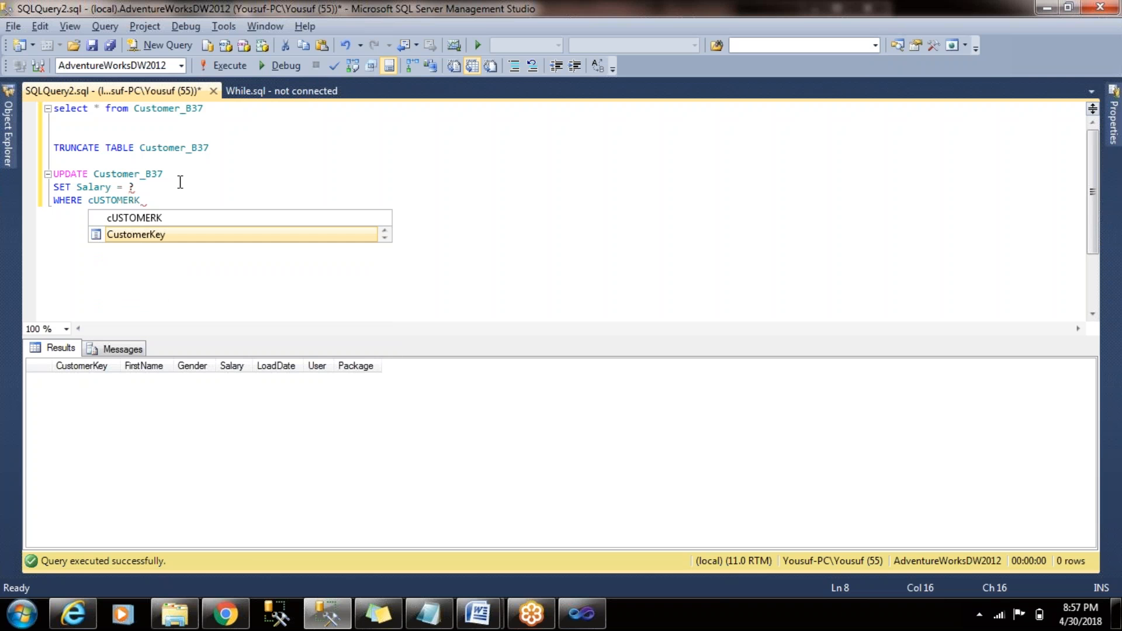
{"action": "key", "text": "Tab"}
{"action": "type", "text": "= ?"}
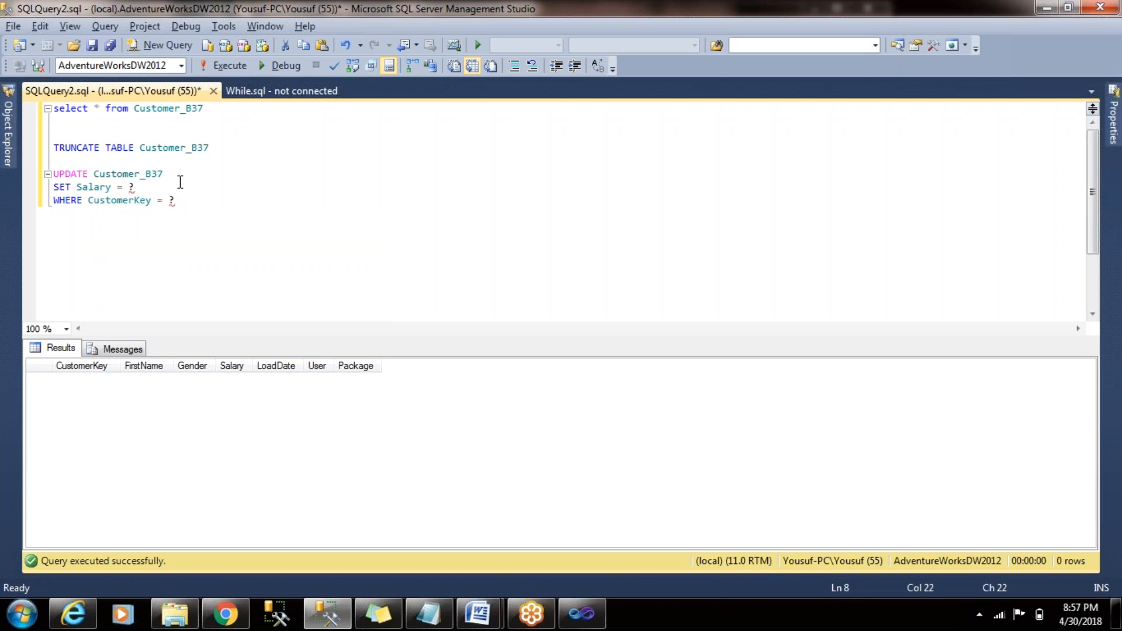
- Extend the SET line of the UPDATE statement with ,Gender=? as a second parameterised column
{"action": "left_click", "coordinate": [180, 182]}
{"action": "type", "text": ","}
{"action": "type", "text": "GE"}
{"action": "key", "text": "BackSpace"}
{"action": "key", "text": "BackSpace"}
{"action": "key", "text": "BackSpace"}
{"action": "type", "text": "GENDE"}
{"action": "key", "text": "Tab"}
{"action": "type", "text": "=?"}
- Copy the whole three-line UPDATE statement and switch to Visual Studio
{"action": "key", "text": "Down"}
{"action": "key", "text": "shift+Up"}
{"action": "key", "text": "shift+Up"}
{"action": "key", "text": "shift+Up"}
{"action": "key", "text": "ctrl+c"}
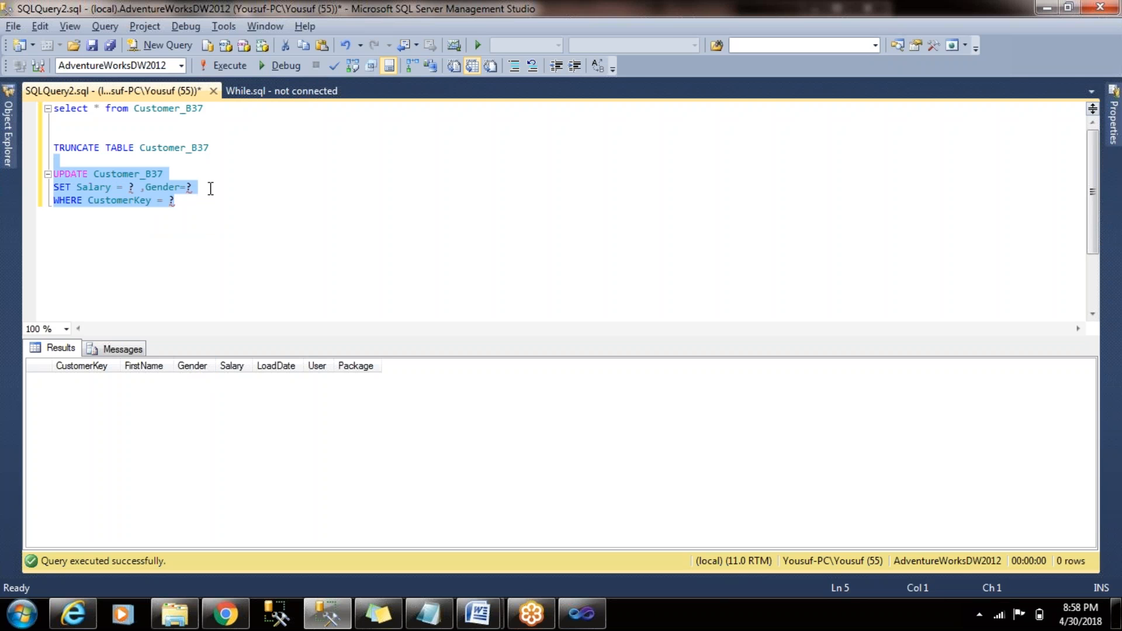
{"action": "key", "text": "alt+Tab"}
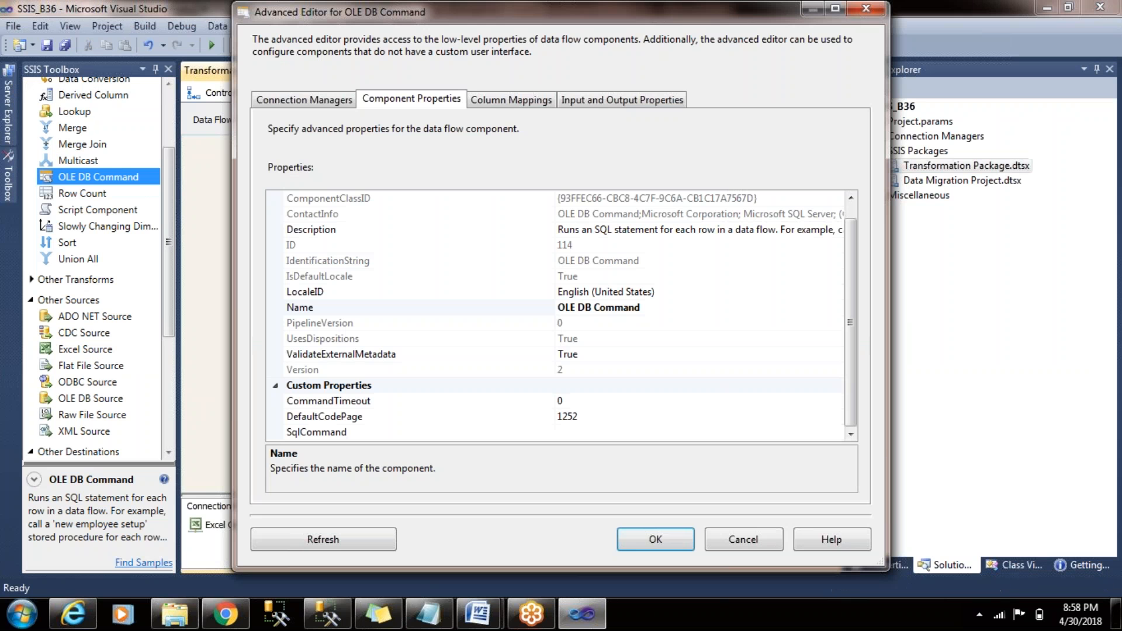
- Cancel the OLE DB Command's editor, reopen it and set the connection manager to LocalHost.AdventureWorksDW2012
{"action": "left_click", "coordinate": [665, 538]}
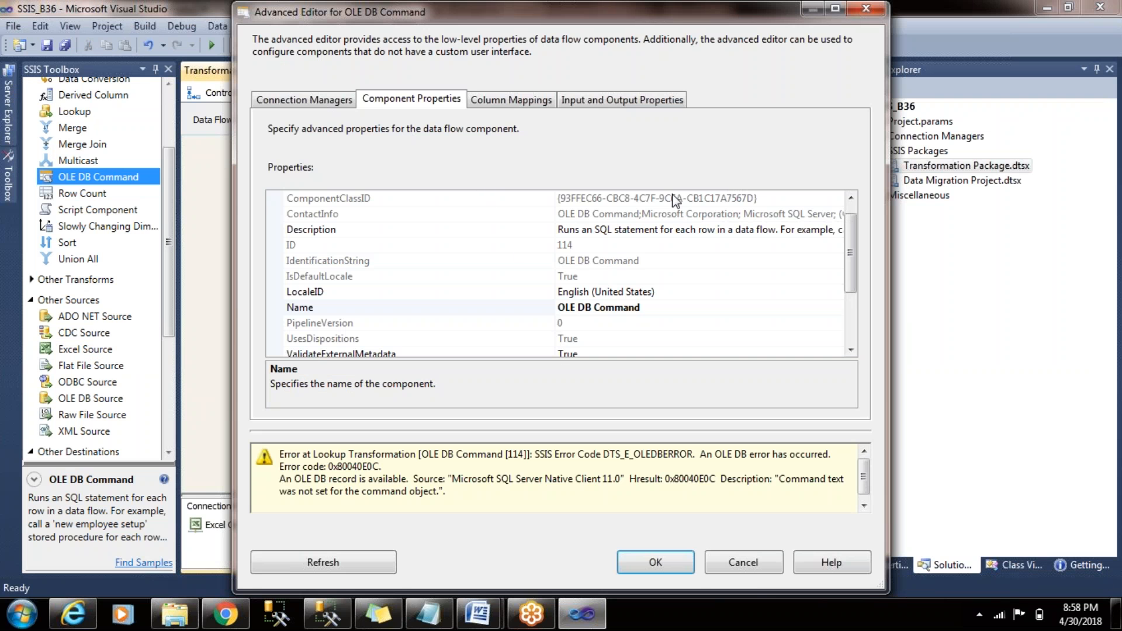
{"action": "left_click", "coordinate": [753, 572]}
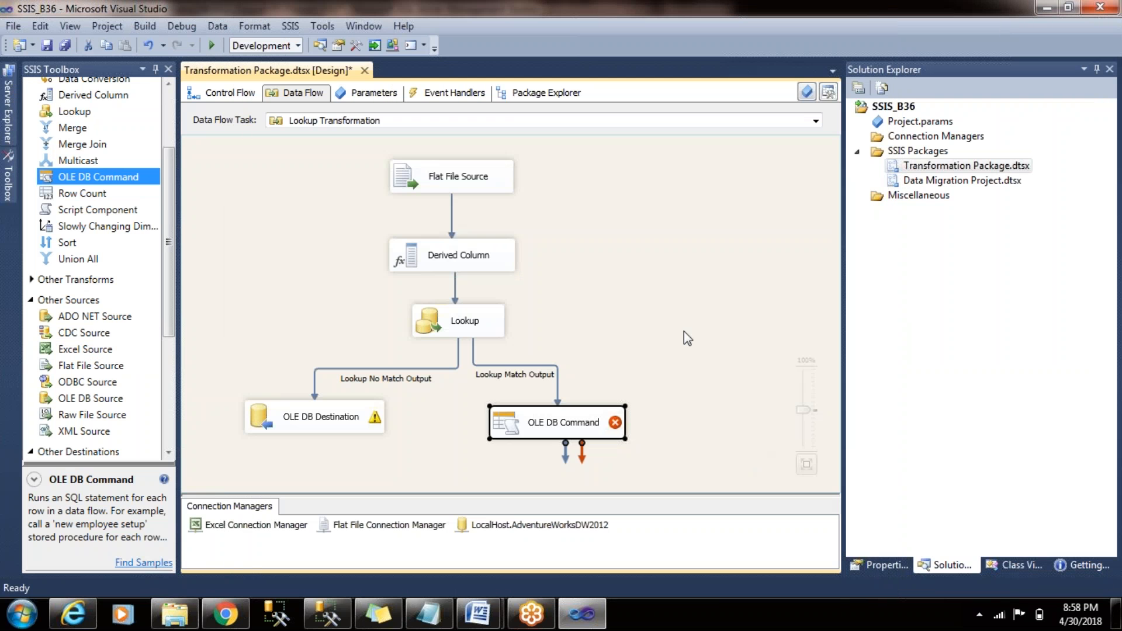
{"action": "double_click", "coordinate": [523, 431]}
{"action": "left_click", "coordinate": [546, 216]}
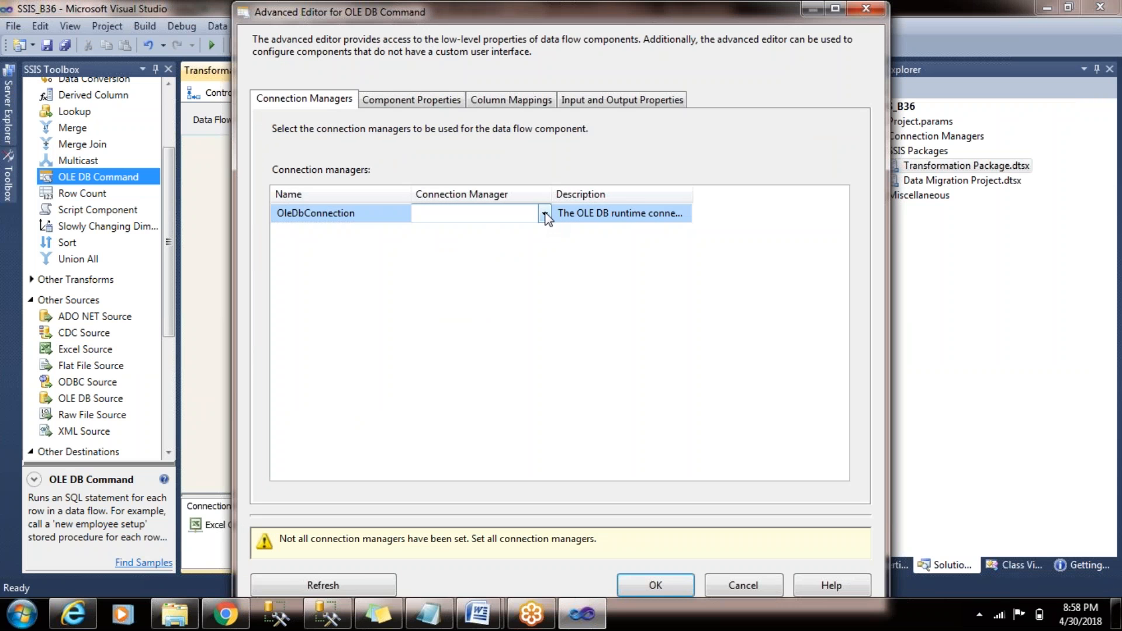
{"action": "left_click", "coordinate": [545, 215]}
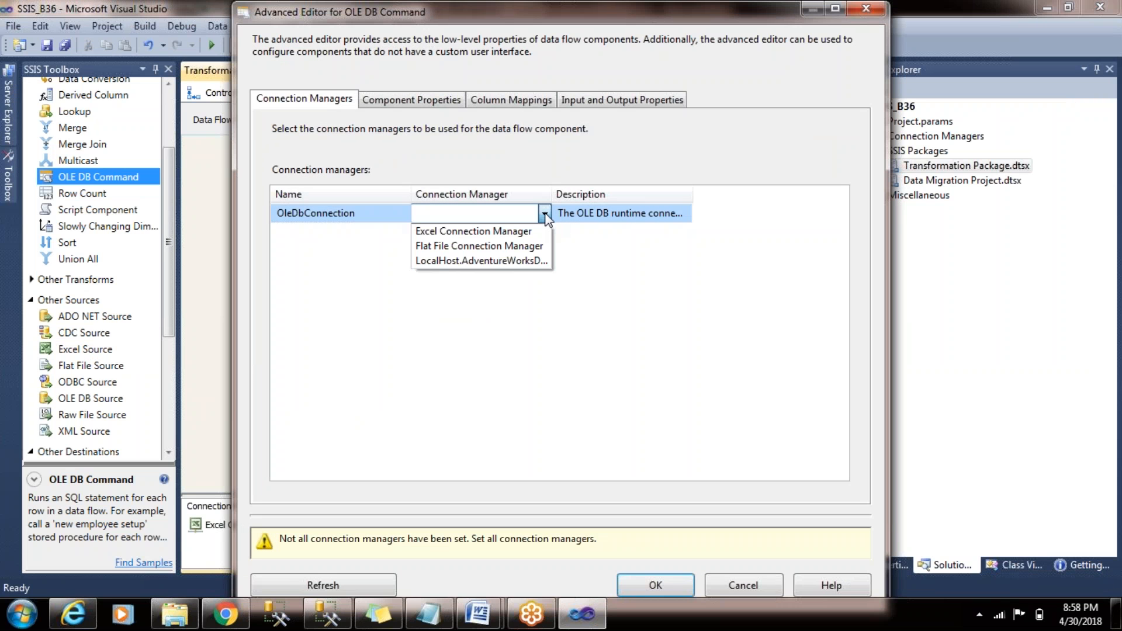
{"action": "left_click", "coordinate": [542, 257]}
{"action": "left_click_drag", "start_coordinate": [551, 199], "coordinate": [593, 200]}
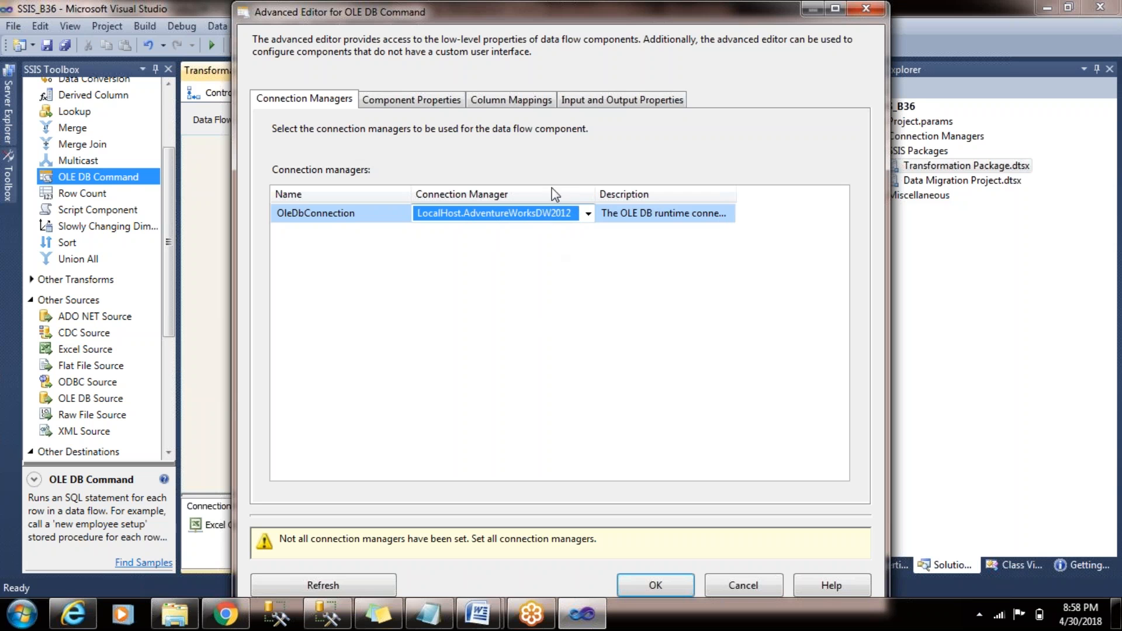
- Paste the copied UPDATE statement as the value of the OLE DB Command's SqlCommand property
{"action": "left_click", "coordinate": [432, 98]}
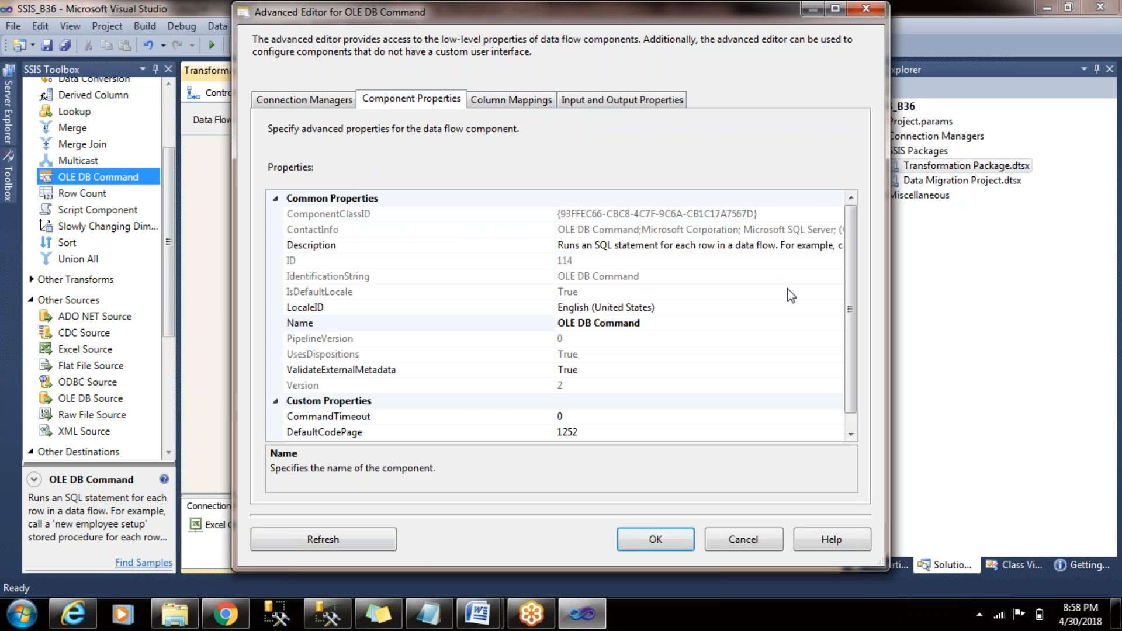
{"action": "left_click_drag", "start_coordinate": [854, 271], "coordinate": [847, 346]}
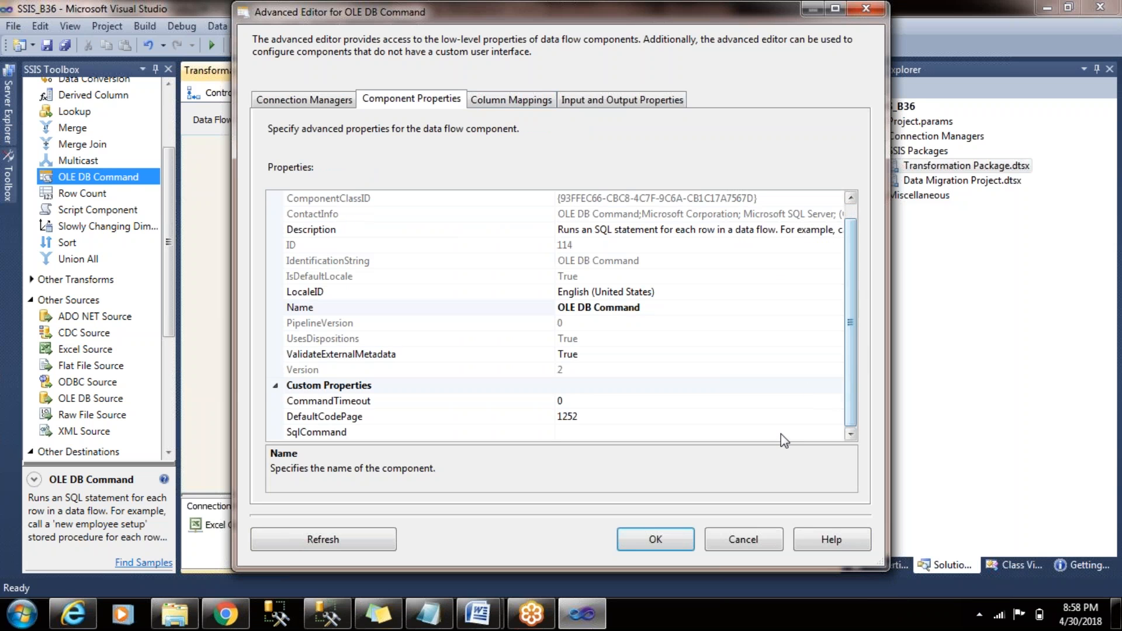
{"action": "left_click", "coordinate": [643, 432]}
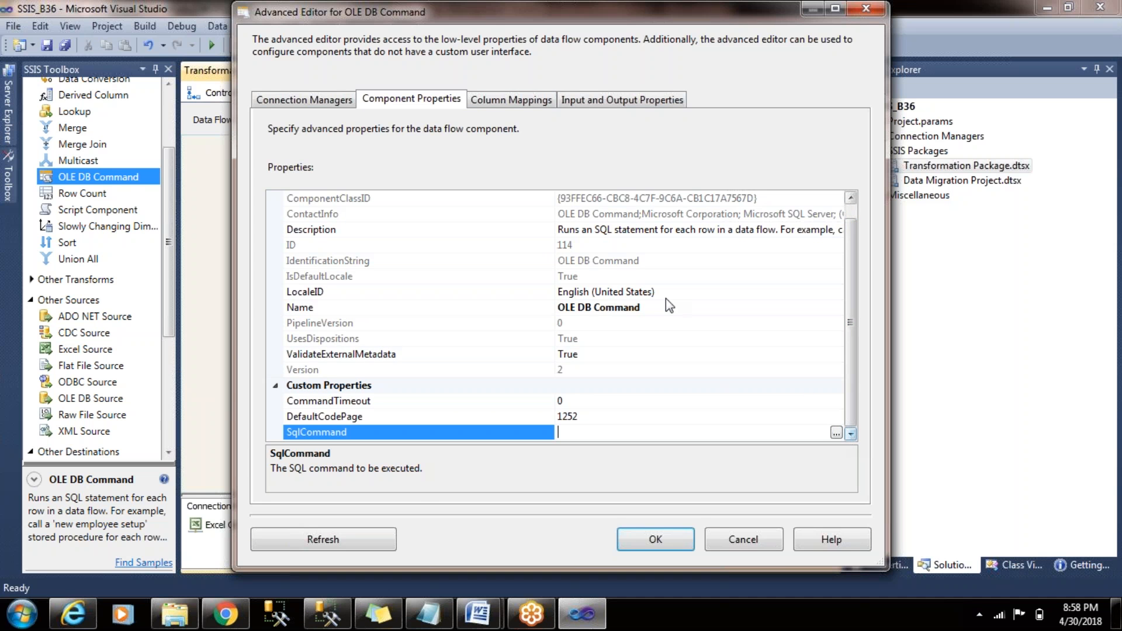
{"action": "left_click", "coordinate": [504, 105]}
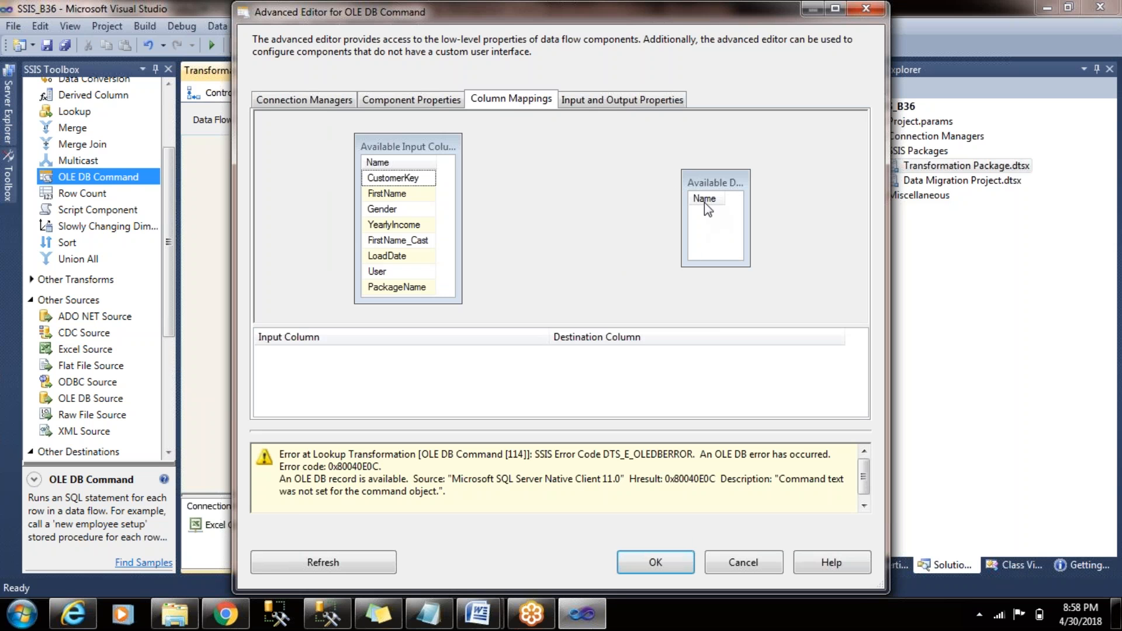
{"action": "left_click", "coordinate": [402, 97]}
{"action": "left_click_drag", "start_coordinate": [852, 233], "coordinate": [858, 332]}
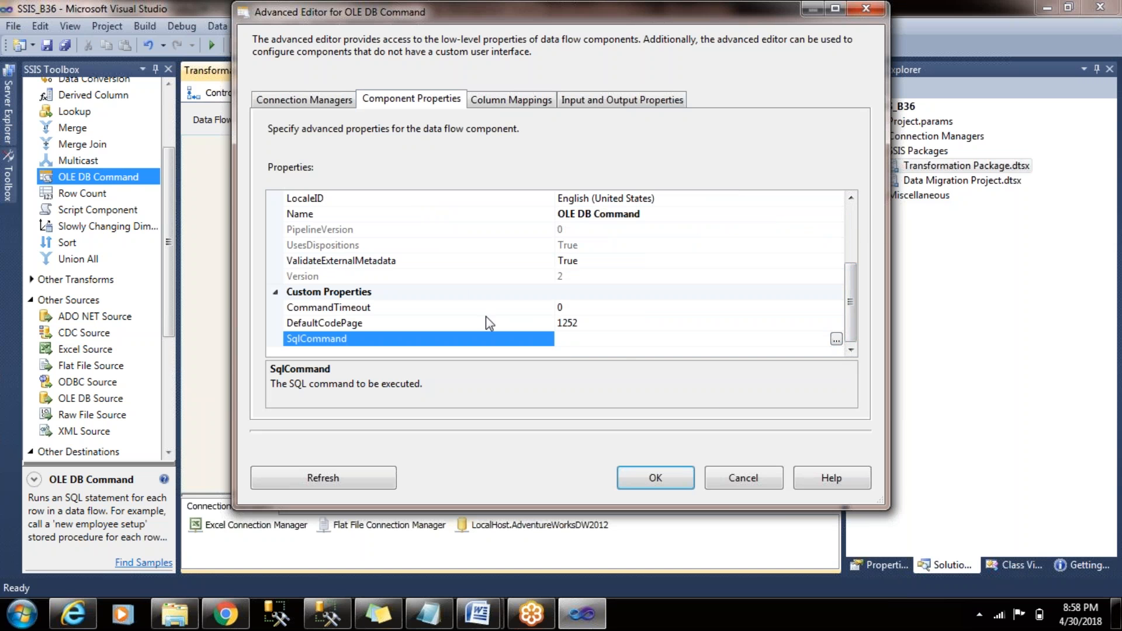
{"action": "left_click", "coordinate": [837, 339]}
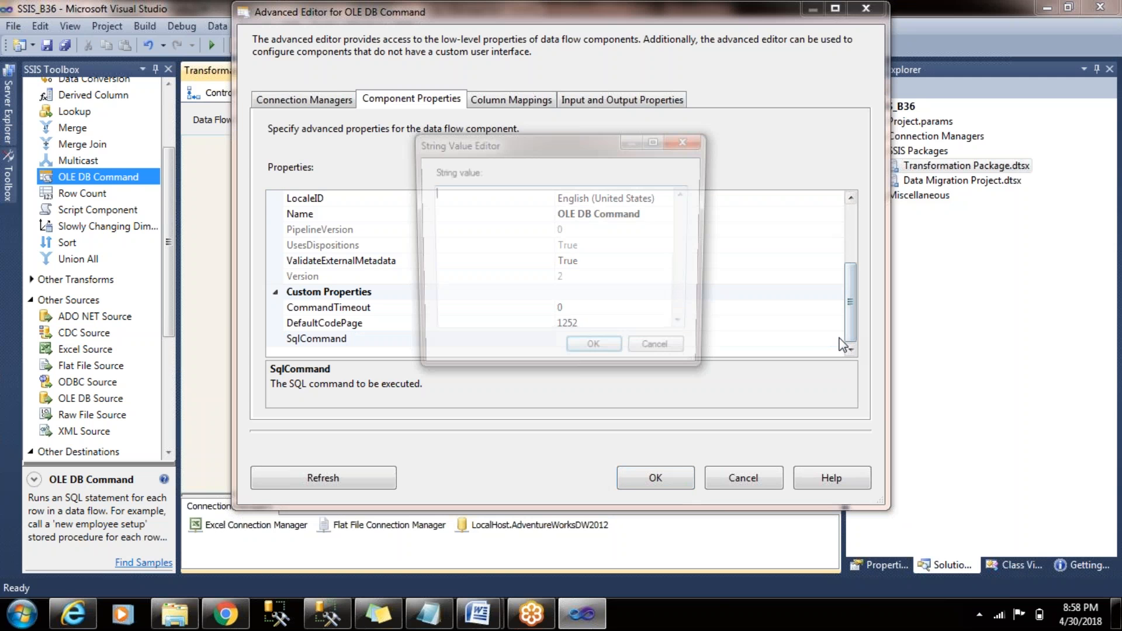
{"action": "key", "text": "ctrl+v"}
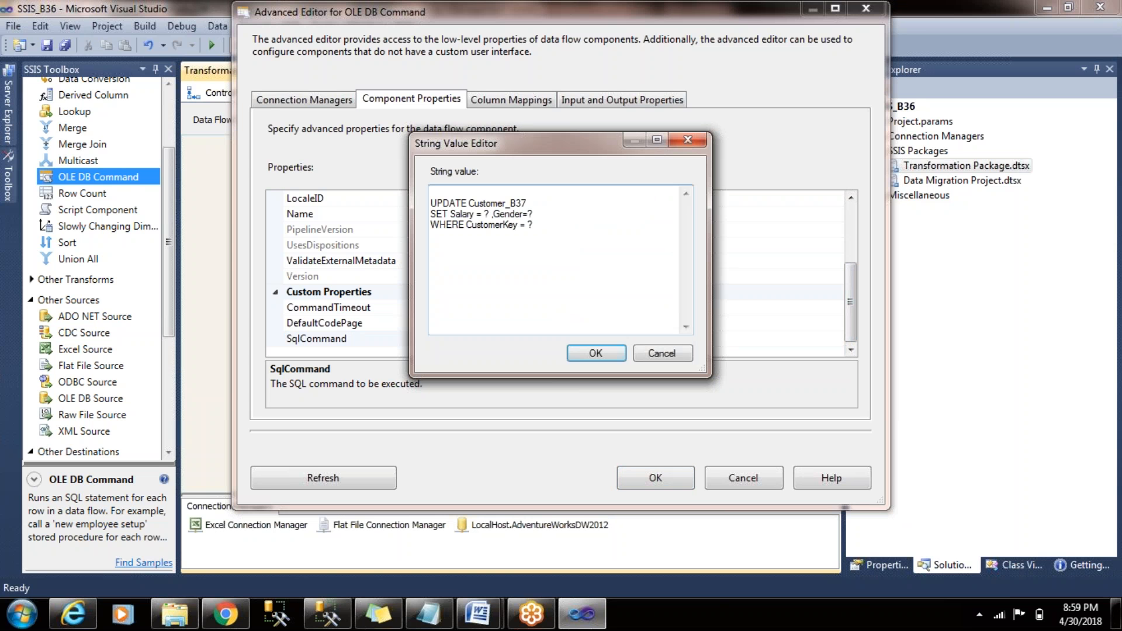
- Remove the blank line above UPDATE in the SqlCommand text and accept the statement
{"action": "key", "text": "Up"}
{"action": "key", "text": "Up"}
{"action": "key", "text": "Up"}
{"action": "key", "text": "Delete"}
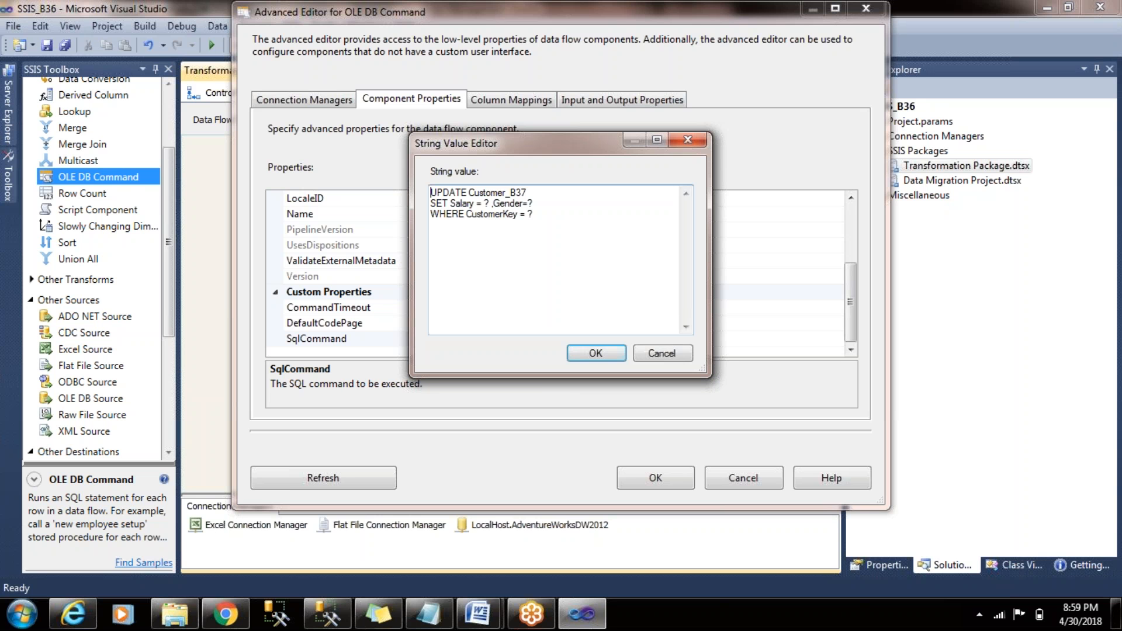
{"action": "left_click", "coordinate": [569, 202]}
{"action": "left_click", "coordinate": [558, 215]}
{"action": "left_click", "coordinate": [603, 357]}
- Bring up the OLE DB Command's column mappings and enlarge the destination columns box to check the parameters against the SQL statement
{"action": "left_click", "coordinate": [533, 103]}
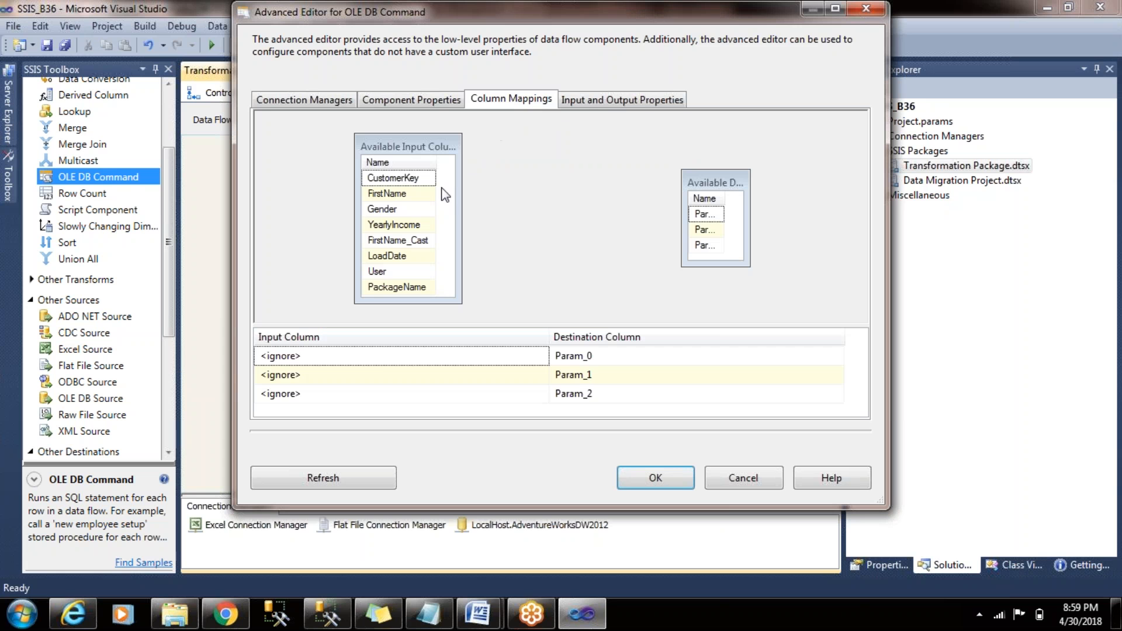
{"action": "left_click_drag", "start_coordinate": [725, 199], "coordinate": [737, 199]}
{"action": "left_click_drag", "start_coordinate": [751, 267], "coordinate": [803, 292]}
{"action": "left_click", "coordinate": [733, 216]}
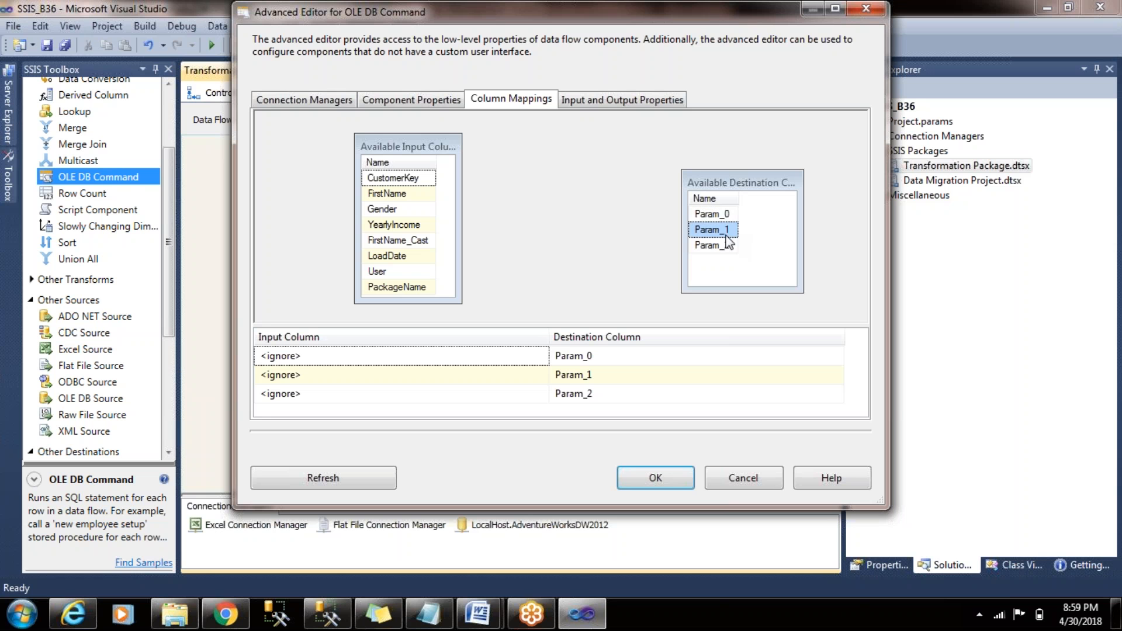
{"action": "left_click", "coordinate": [725, 244]}
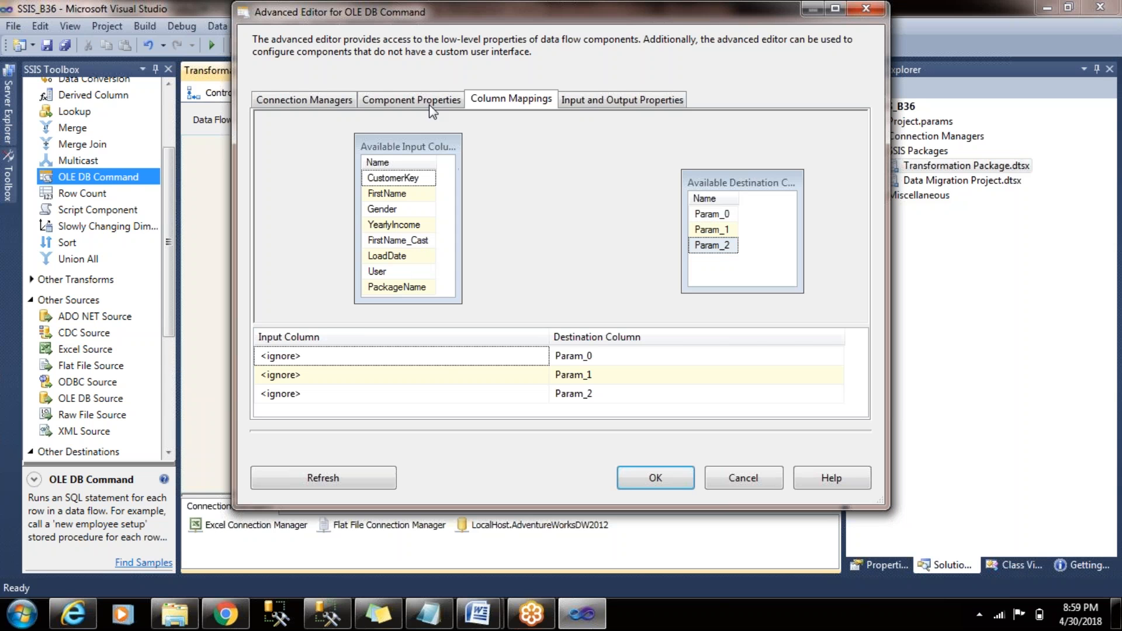
{"action": "left_click", "coordinate": [412, 100]}
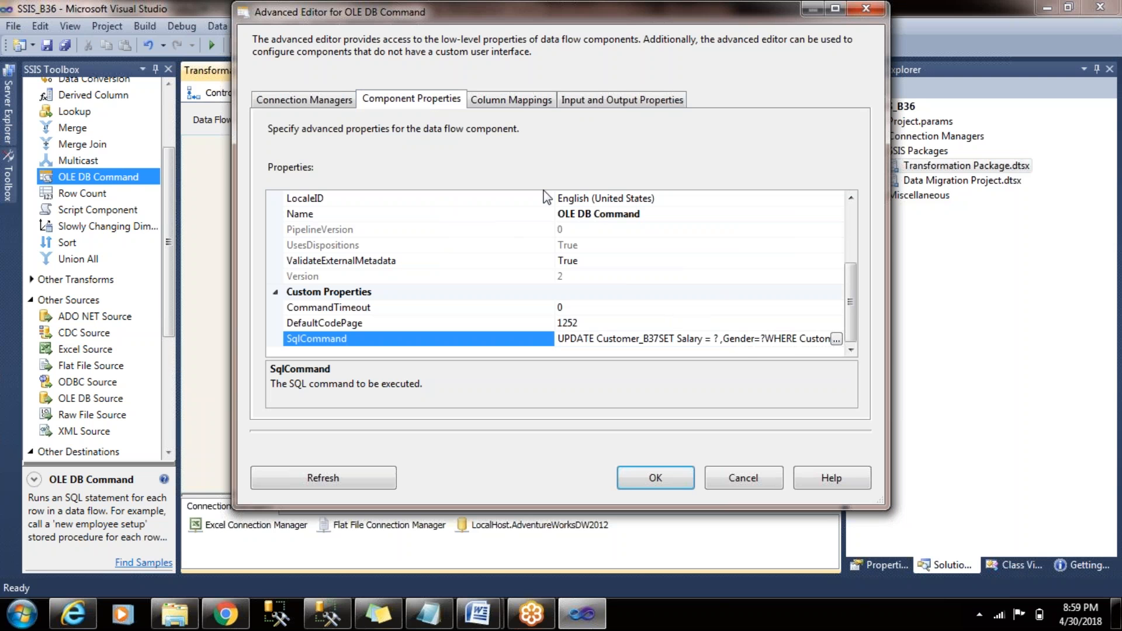
{"action": "left_click", "coordinate": [532, 104]}
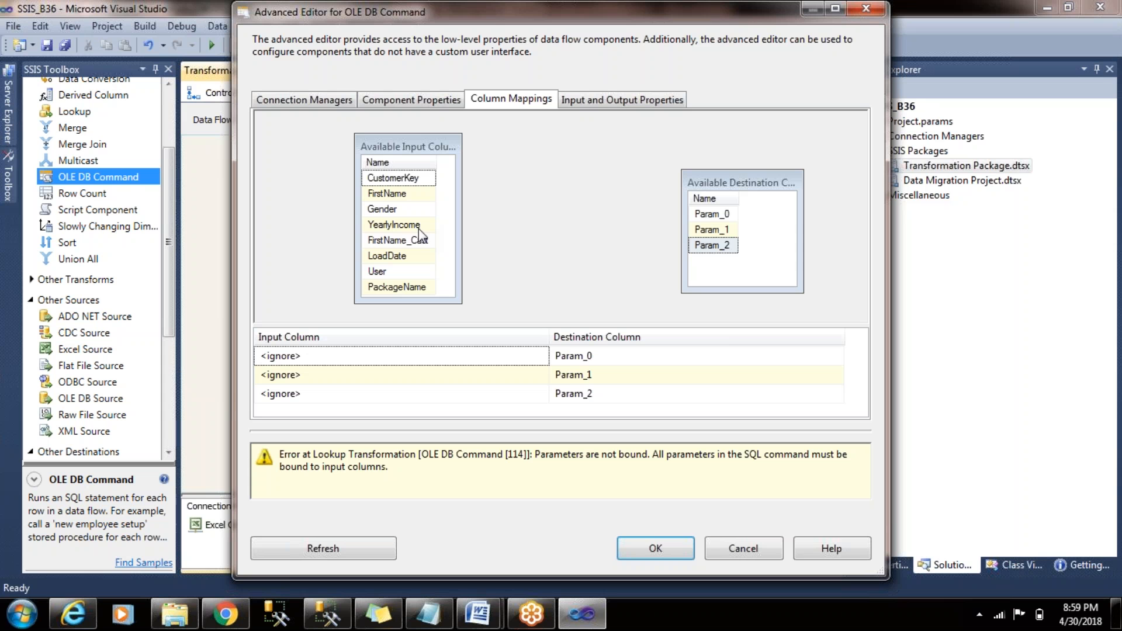
- Map YearlyIncome to Param_0, Gender to Param_1 and CustomerKey to Param_2, and accept the OLE DB Command's settings
{"action": "mouse_move", "coordinate": [395, 231]}
{"action": "left_click_drag", "start_coordinate": [395, 230], "coordinate": [714, 212]}
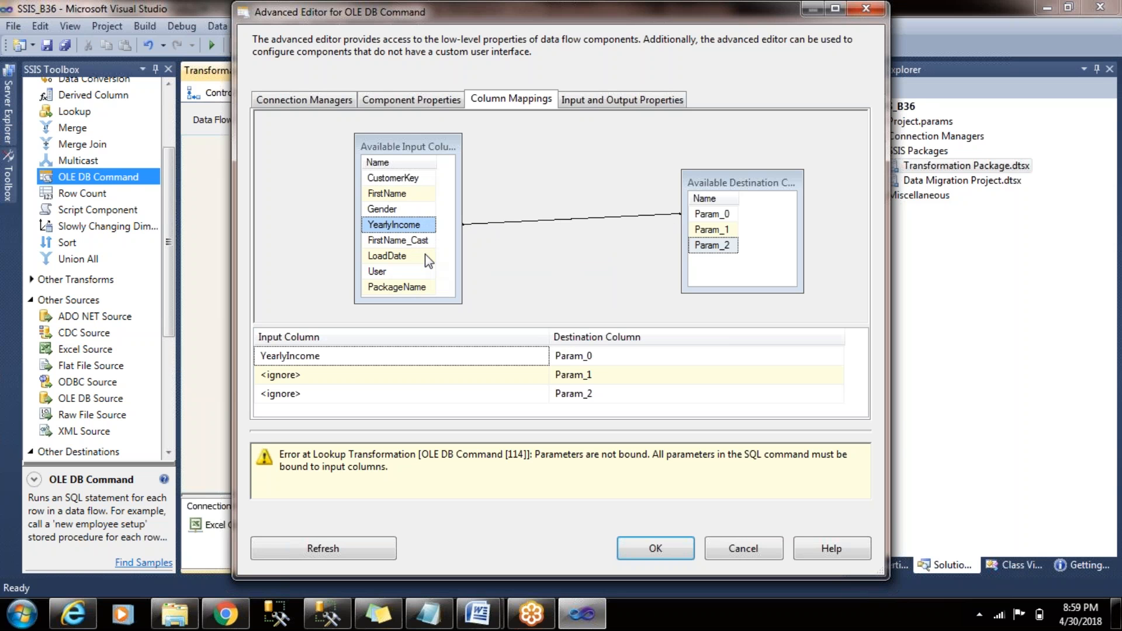
{"action": "left_click_drag", "start_coordinate": [406, 209], "coordinate": [706, 230]}
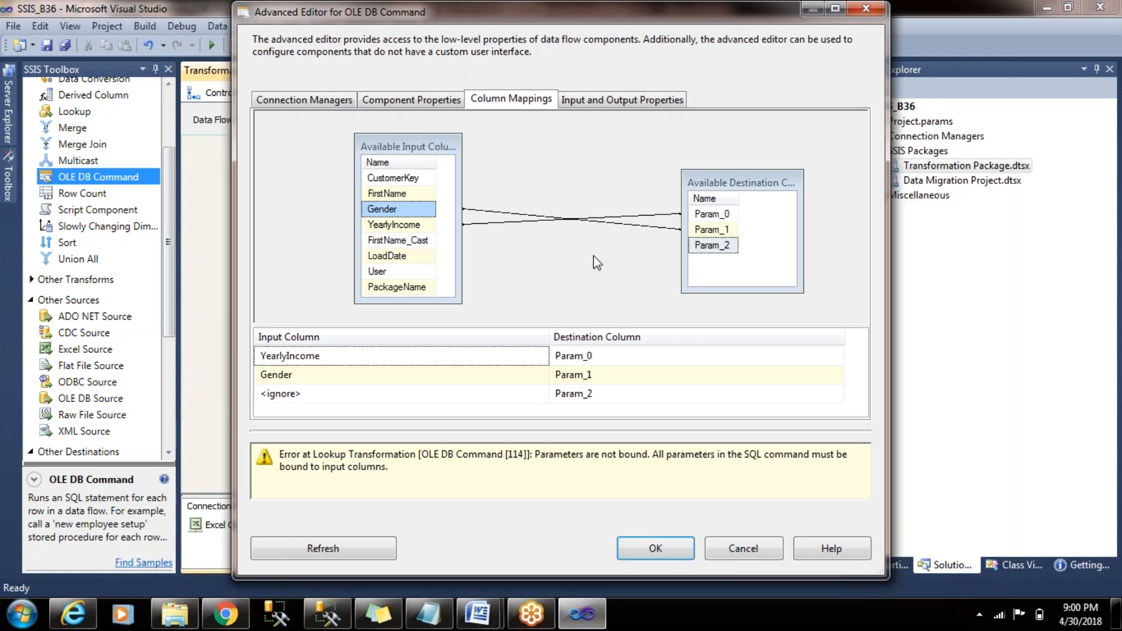
{"action": "left_click_drag", "start_coordinate": [430, 178], "coordinate": [715, 246]}
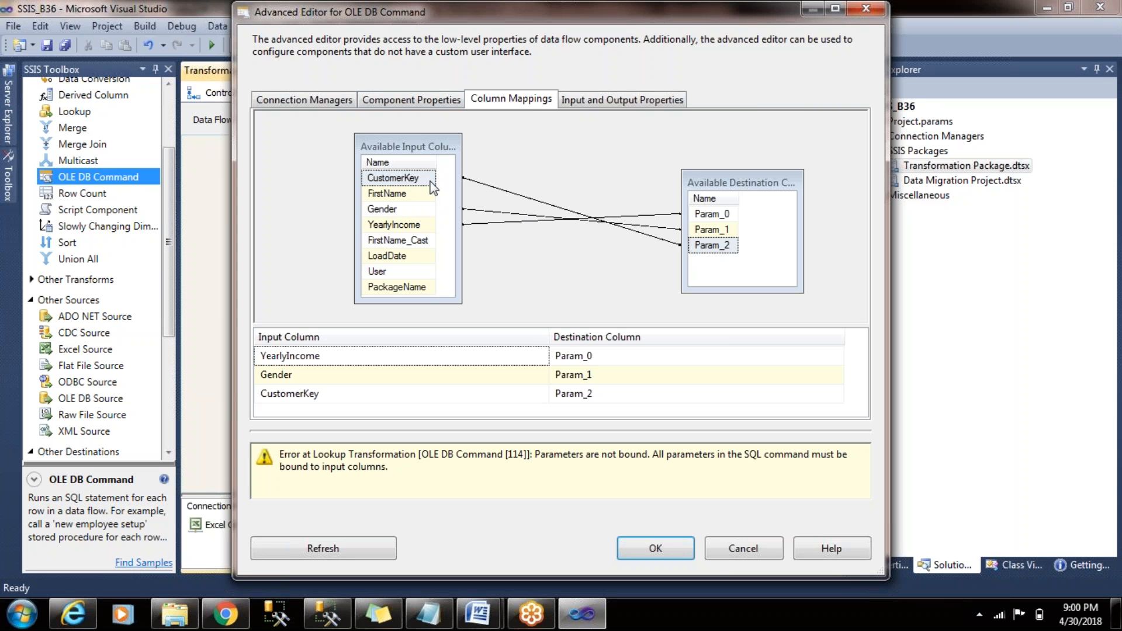
{"action": "left_click", "coordinate": [435, 101]}
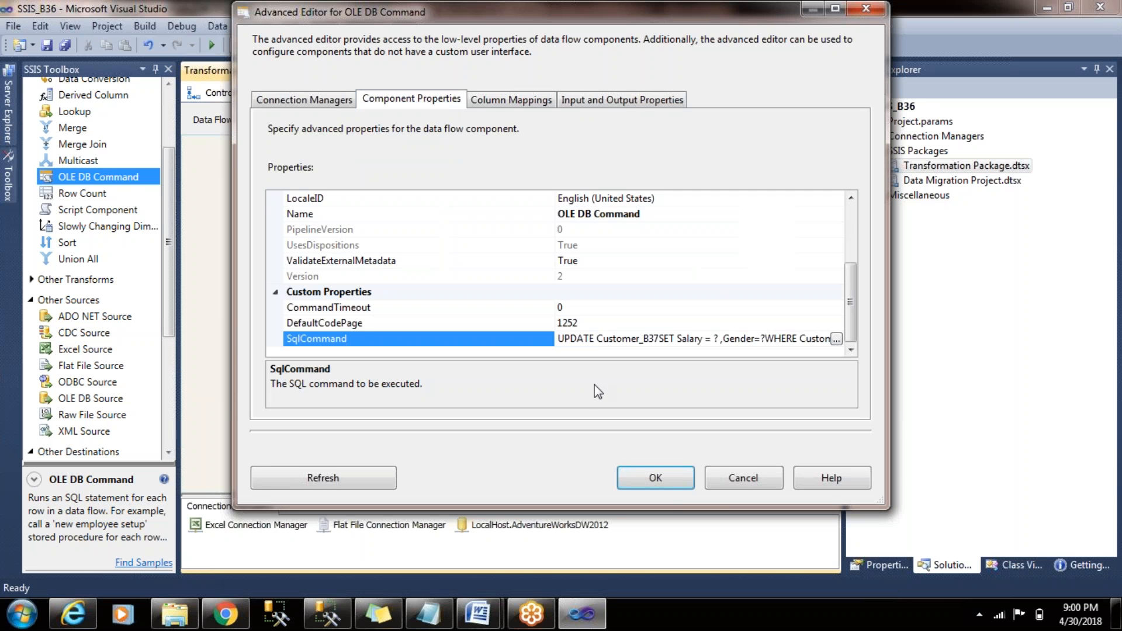
{"action": "left_click", "coordinate": [681, 479]}
- View the package's control flow and return to the Lookup Transformation data flow
{"action": "left_click", "coordinate": [695, 260]}
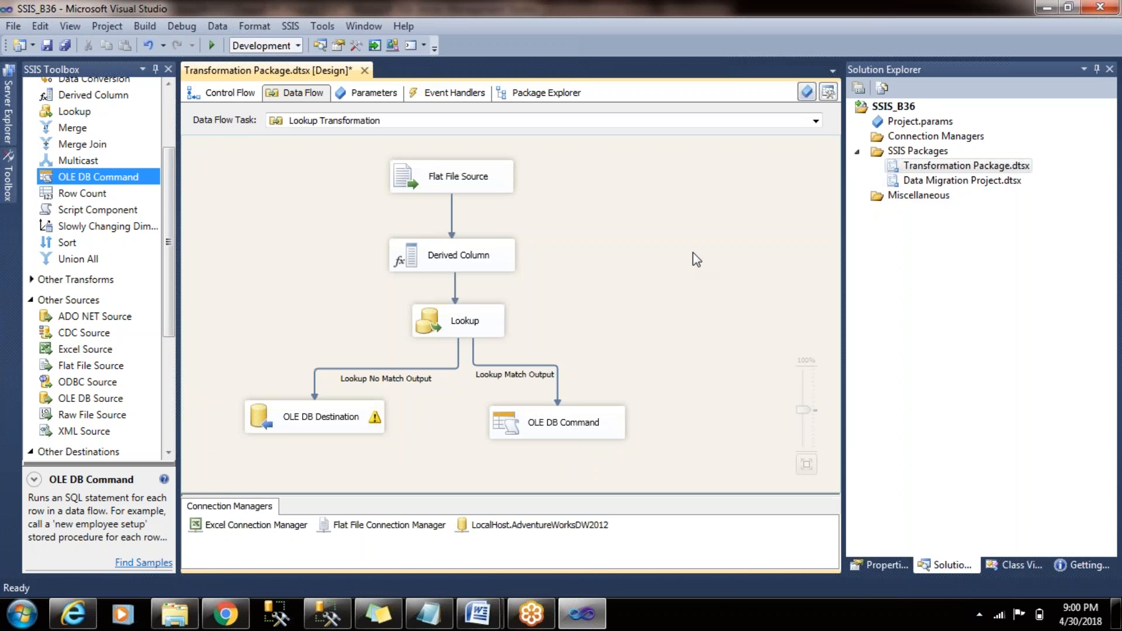
{"action": "left_click", "coordinate": [243, 98]}
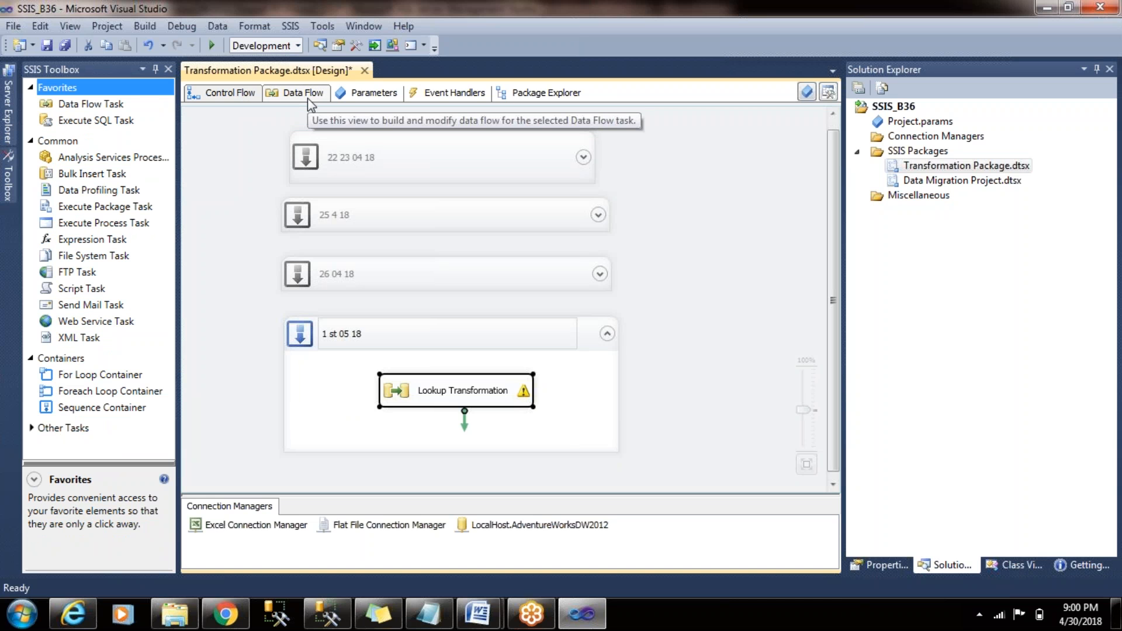
{"action": "left_click", "coordinate": [302, 94]}
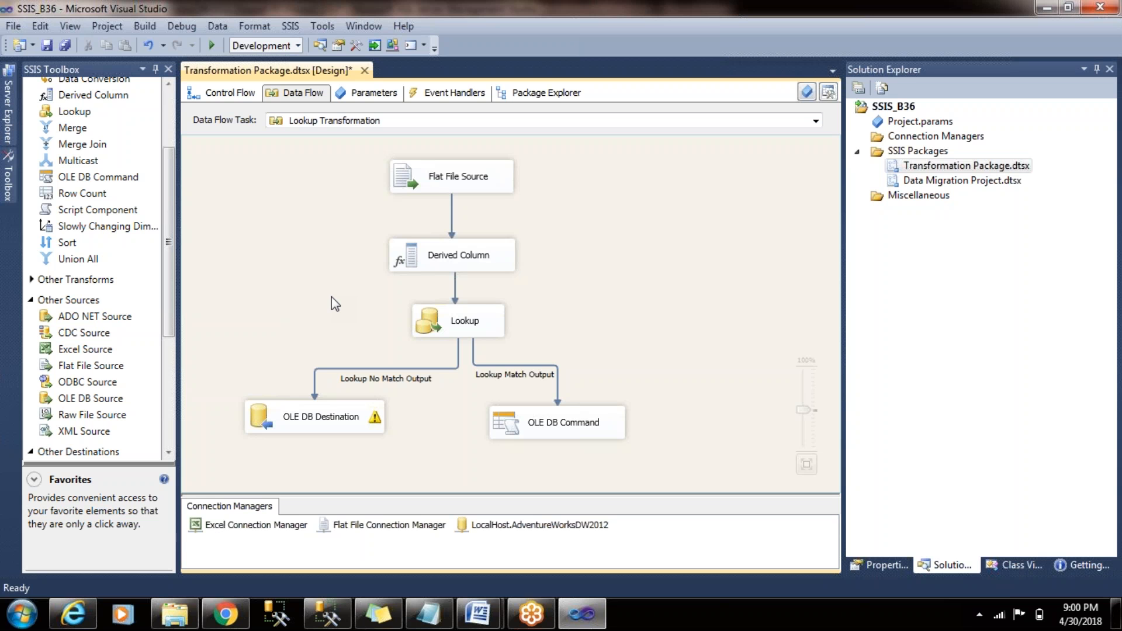
- Switch to SQL Server Management Studio, comment out the TRUNCATE and UPDATE statements, and execute the select on Customer_B37
{"action": "left_click", "coordinate": [327, 613]}
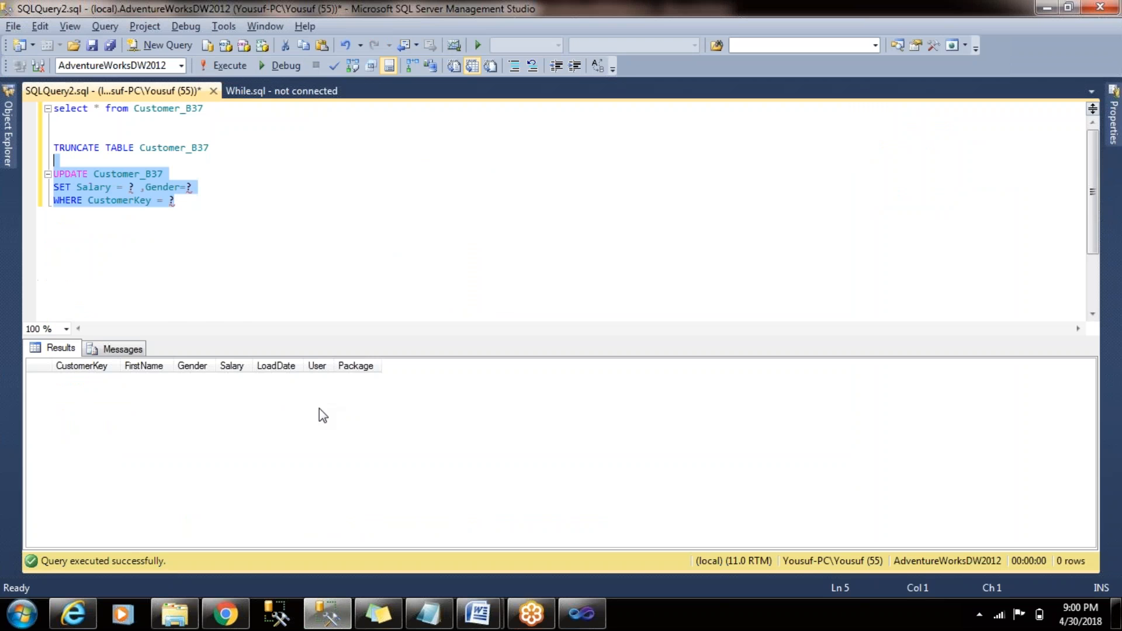
{"action": "left_click", "coordinate": [258, 143], "text": "shift"}
{"action": "left_click", "coordinate": [253, 130], "text": "shift"}
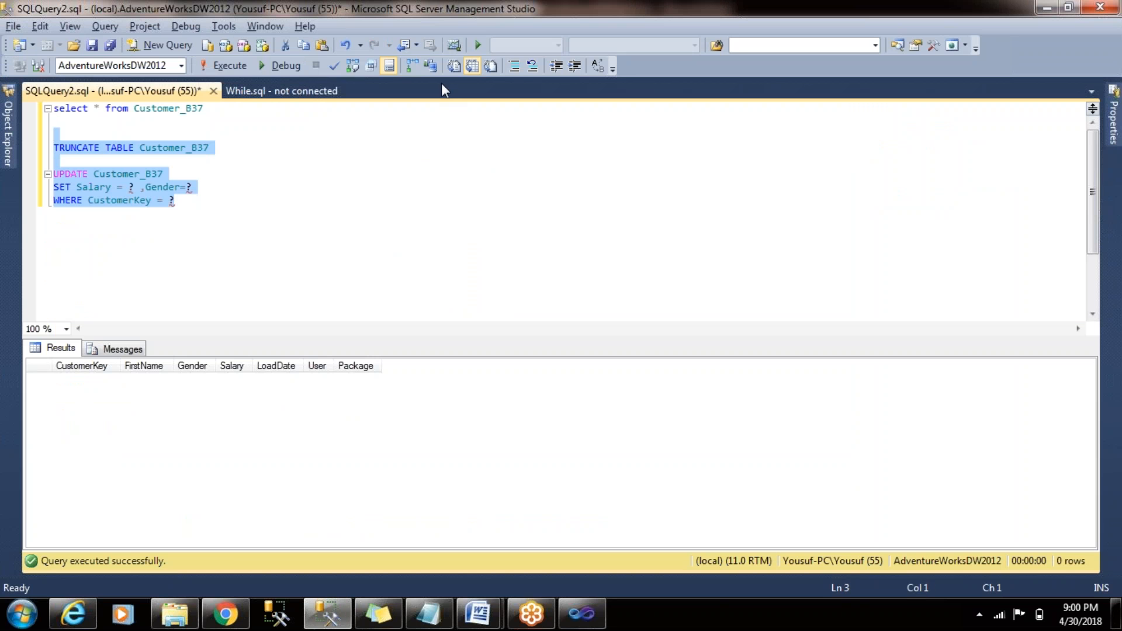
{"action": "left_click", "coordinate": [515, 66]}
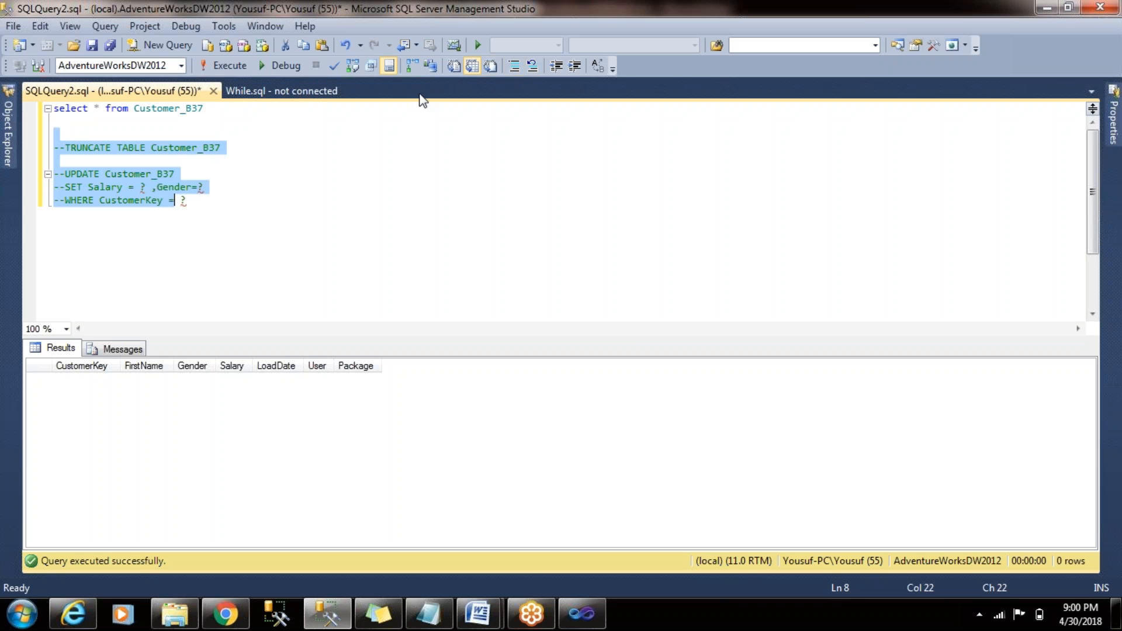
{"action": "left_click", "coordinate": [420, 108]}
{"action": "left_click", "coordinate": [235, 65]}
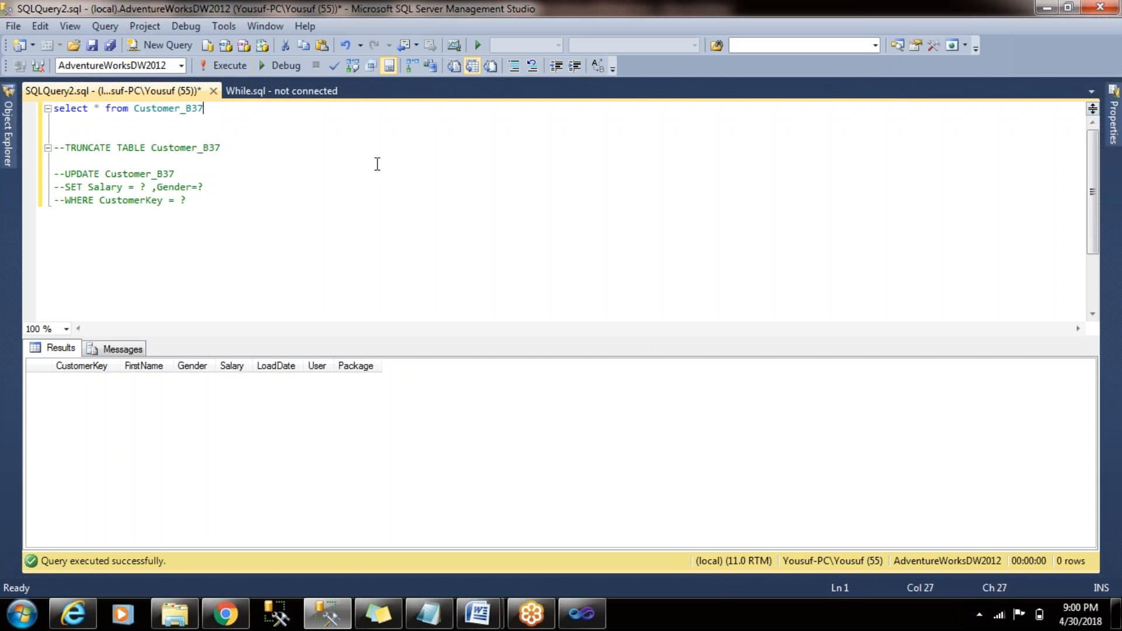
- Switch to Visual Studio and run the Transformation Package with its Lookup data flow
{"action": "left_click", "coordinate": [582, 614]}
{"action": "left_click", "coordinate": [212, 48]}
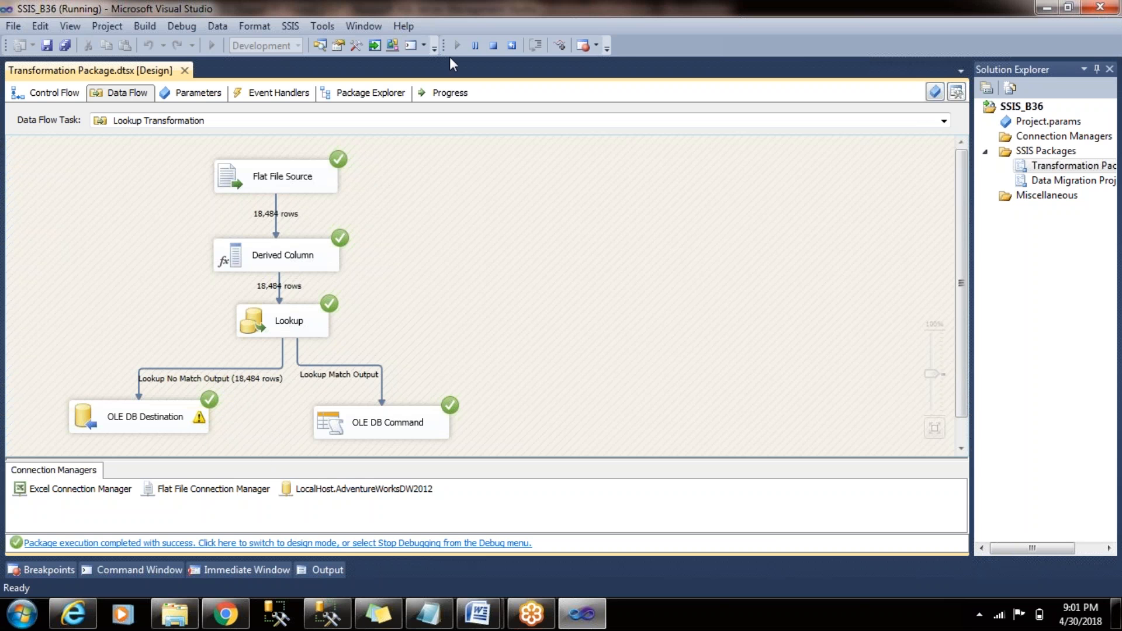
- Stop the package run, switch to SQL Server Management Studio, and execute the select on Customer_B37
{"action": "left_click", "coordinate": [494, 45]}
{"action": "key", "text": "alt+Tab"}
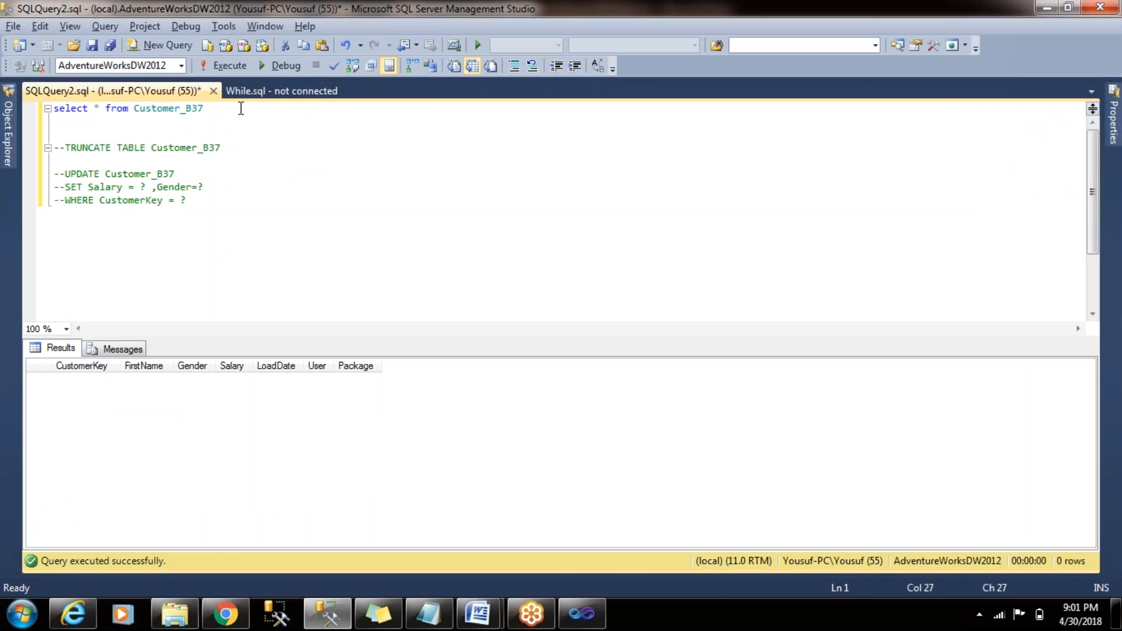
{"action": "key", "text": "shift+Home"}
{"action": "left_click", "coordinate": [230, 66]}
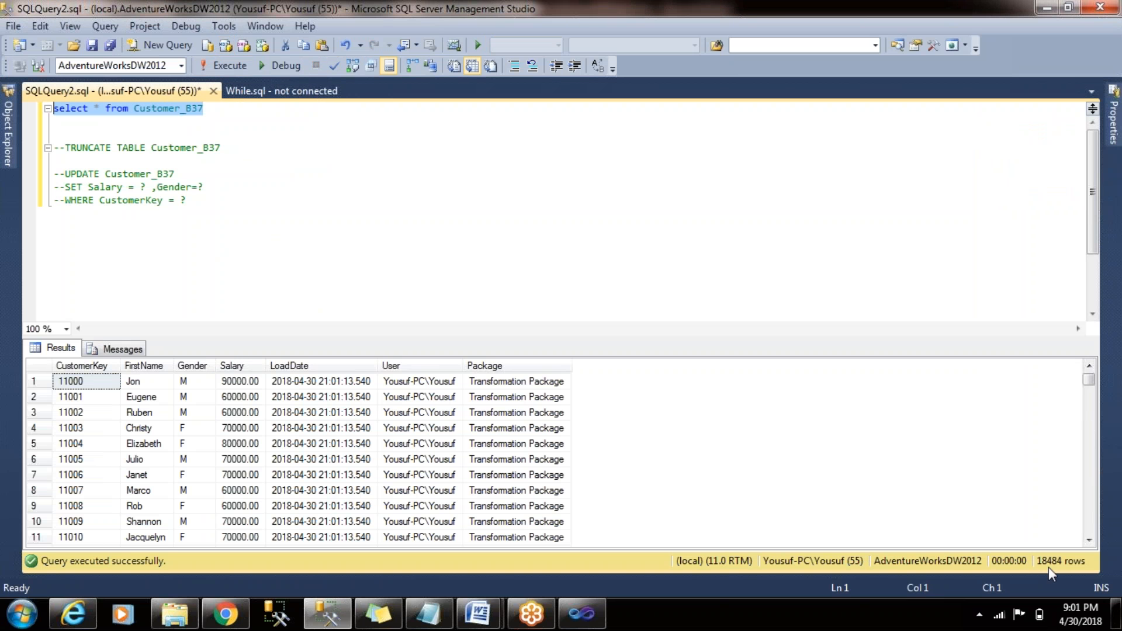
{"action": "key", "text": "ctrl+End"}
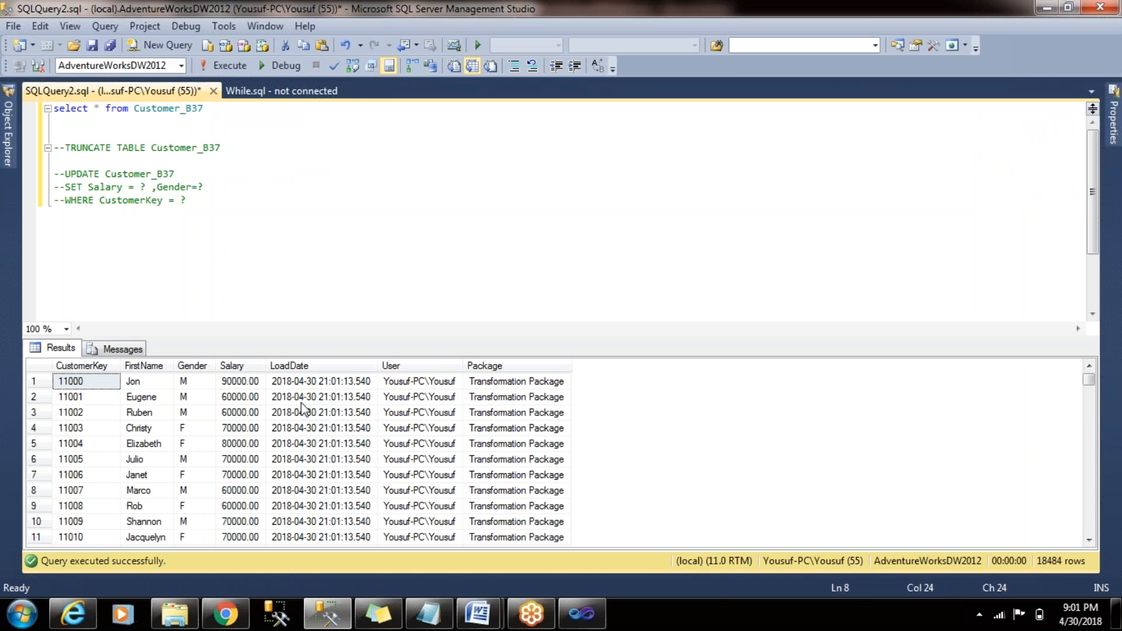
- Switch to the SSIS folder in Windows Explorer, open the CustomerData text file in Notepad, and maximize it
{"action": "key", "text": "alt+Tab"}
{"action": "key", "text": "alt+Tab"}
{"action": "key", "text": "alt+Tab"}
{"action": "double_click", "coordinate": [281, 140]}
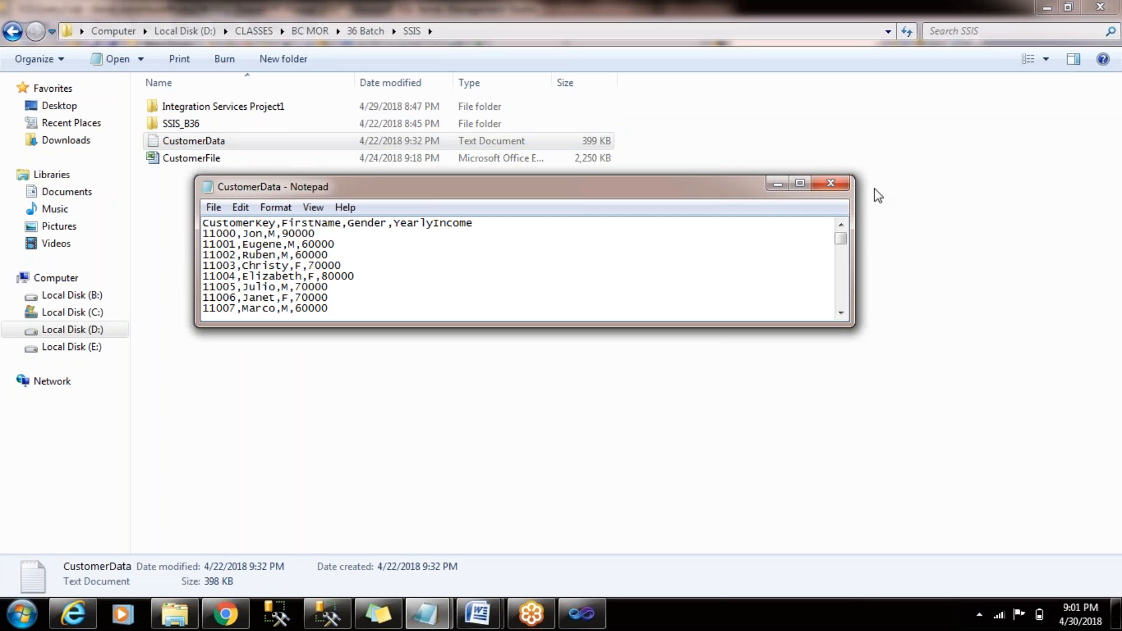
{"action": "left_click", "coordinate": [807, 184]}
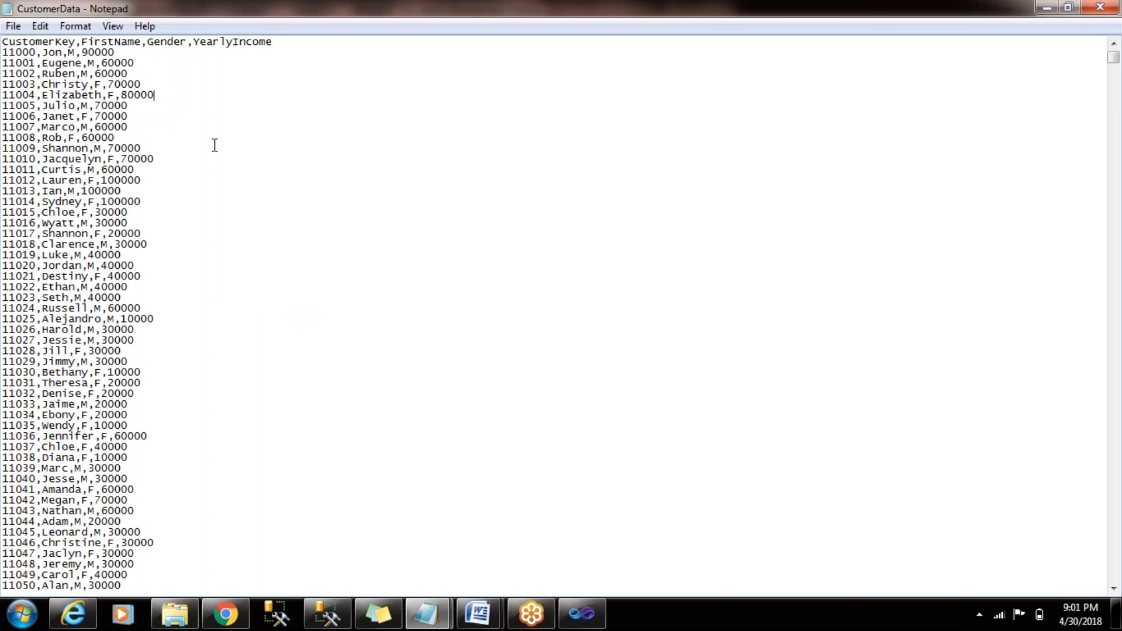
- Set the YearlyIncome of the fifth customer record to 100000
{"action": "key", "text": "BackSpace"}
{"action": "type", "text": "0"}
{"action": "key", "text": "Left"}
{"action": "key", "text": "Left"}
{"action": "key", "text": "Left"}
{"action": "key", "text": "Left"}
{"action": "key", "text": "BackSpace"}
{"action": "type", "text": "10"}
{"action": "double_click", "coordinate": [10, 97]}
{"action": "left_click", "coordinate": [49, 95]}
- Change the Gender of the eighth customer record to F
{"action": "left_click", "coordinate": [37, 127]}
{"action": "left_click", "coordinate": [88, 127]}
{"action": "key", "text": "BackSpace"}
{"action": "type", "text": "F"}
{"action": "key", "text": "End"}
- Insert a record below the eighth customer with a new customer key, FirstName NEW, Gender F and YearlyIncome 100000, and save and close CustomerData
{"action": "key", "text": "Return"}
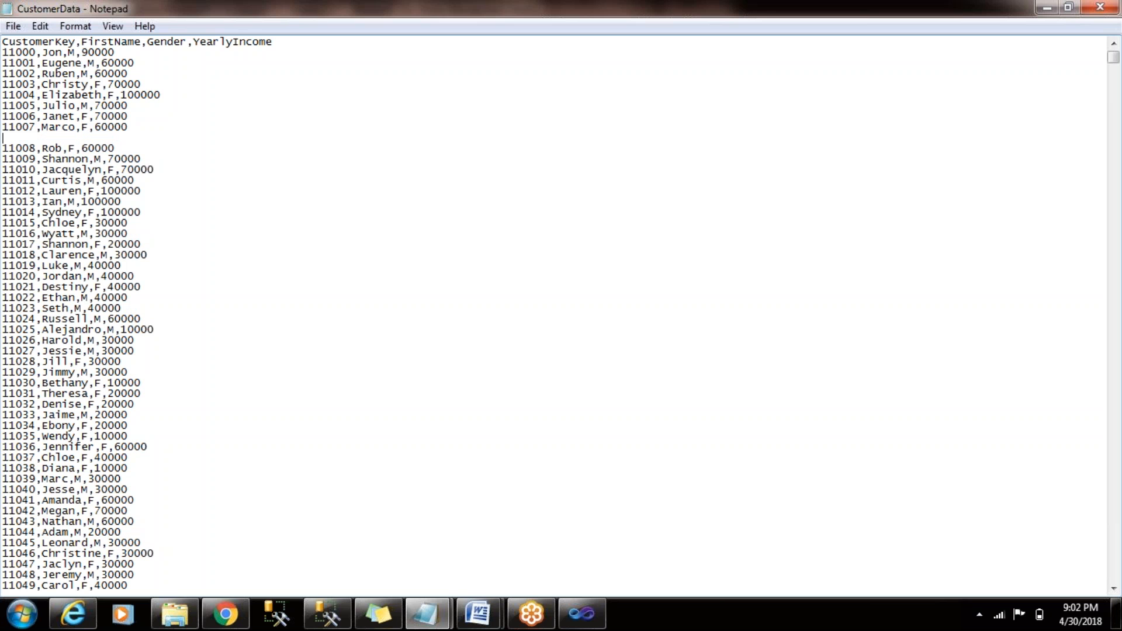
{"action": "type", "text": "110101,NEW,F,100000"}
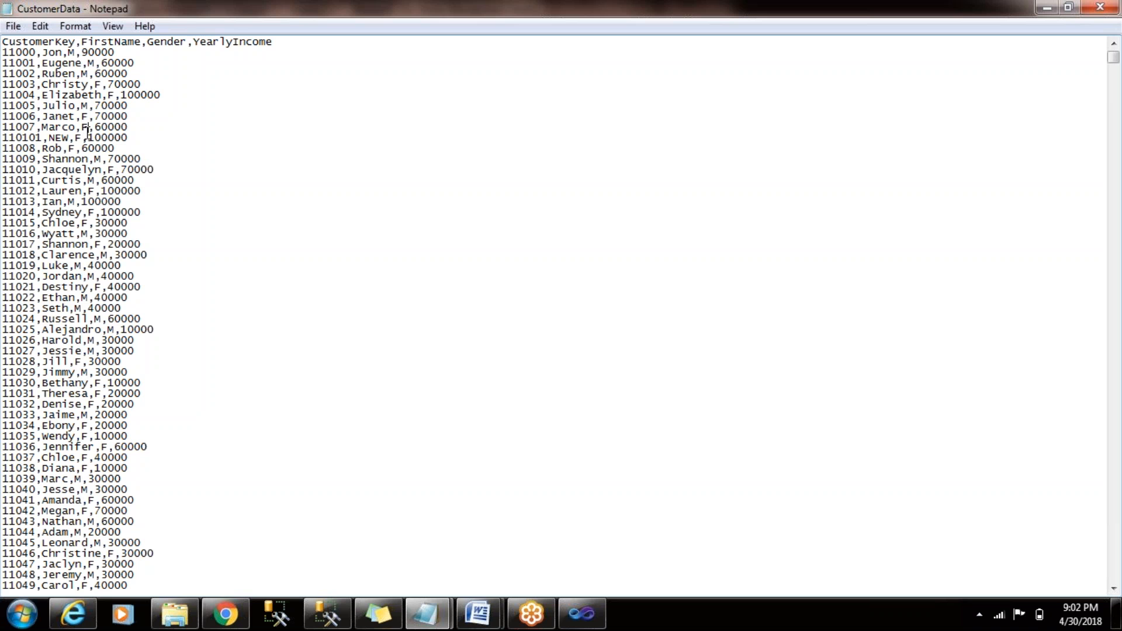
{"action": "left_click", "coordinate": [166, 95]}
{"action": "left_click", "coordinate": [1100, 7]}
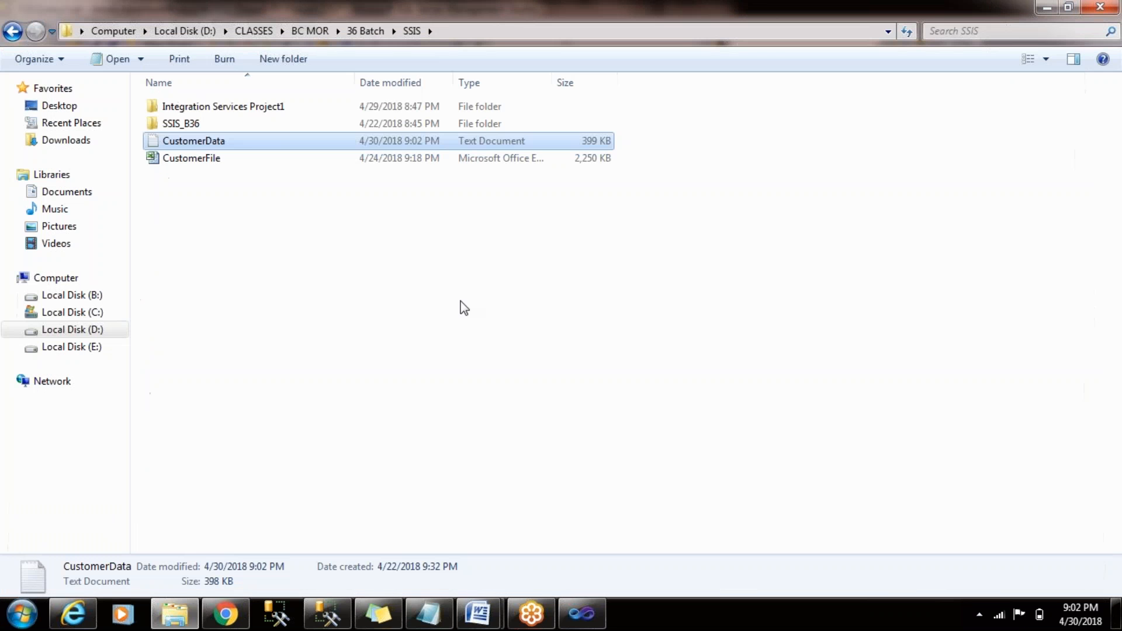
- Switch to Visual Studio and examine the Lookup, OLE DB Destination and OLE DB Command components of the Lookup Transformation data flow
{"action": "key", "text": "alt+Tab"}
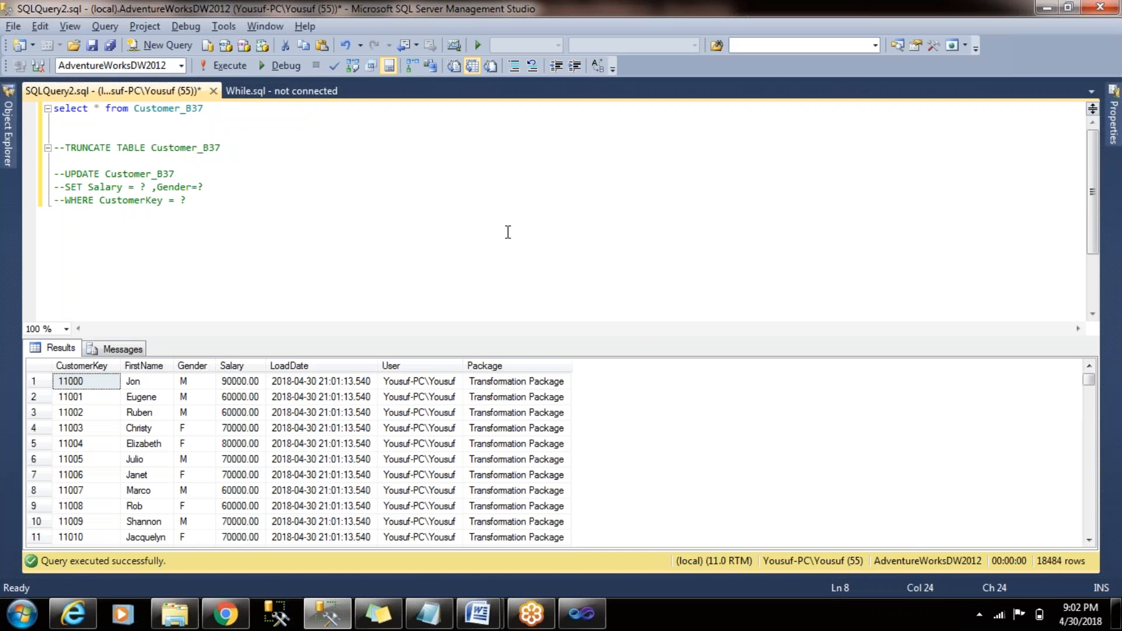
{"action": "left_click", "coordinate": [582, 614]}
{"action": "left_click", "coordinate": [567, 435]}
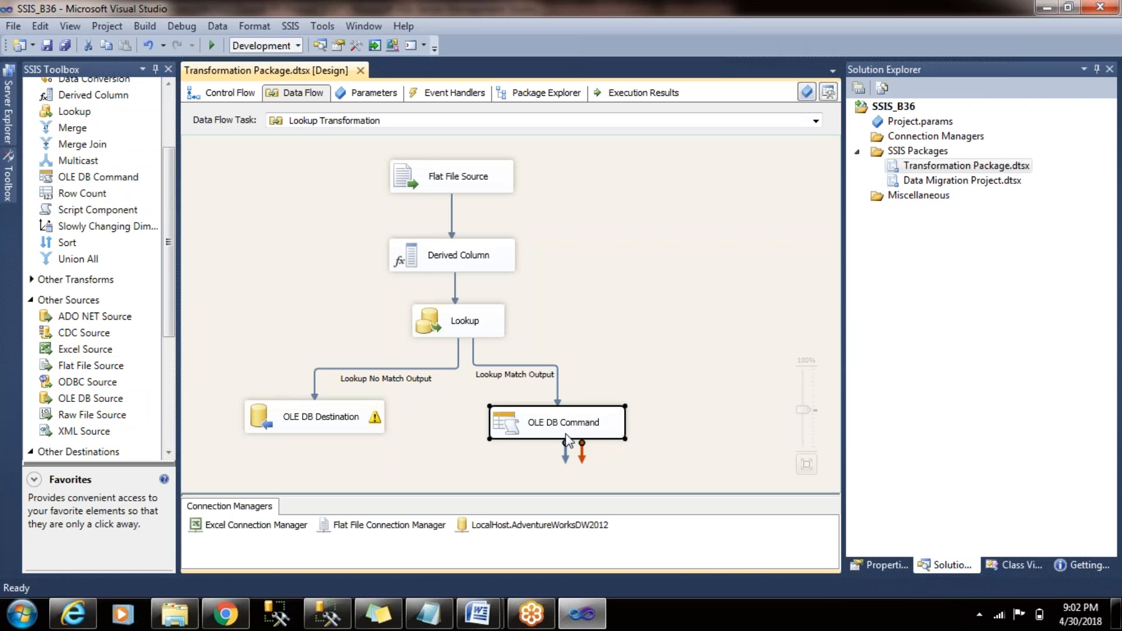
{"action": "left_click", "coordinate": [315, 419]}
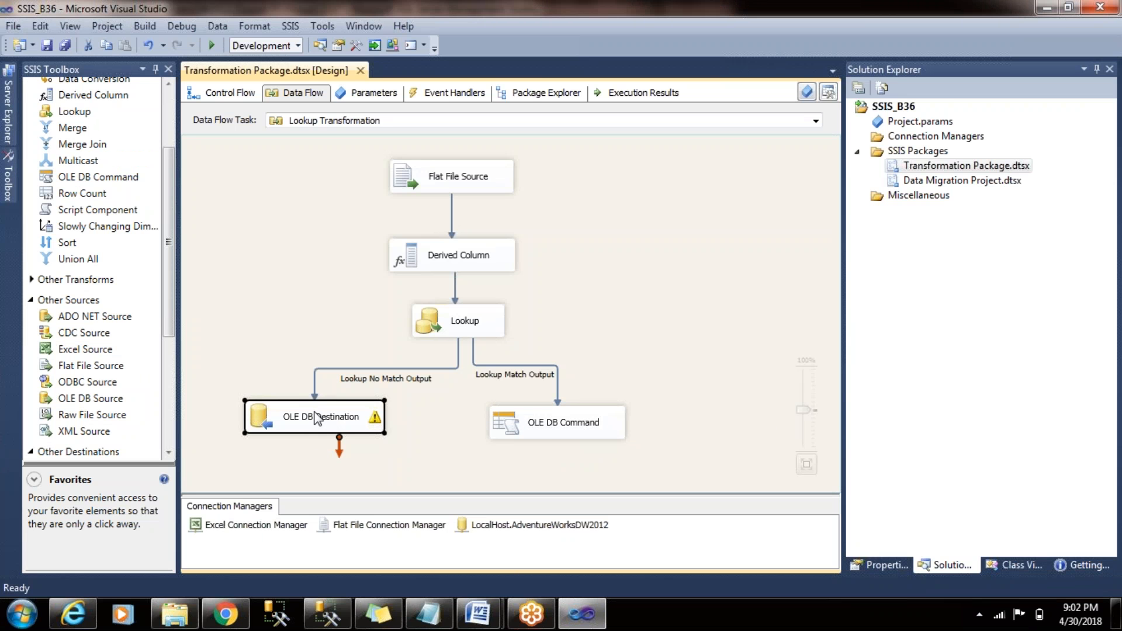
{"action": "left_click", "coordinate": [552, 436]}
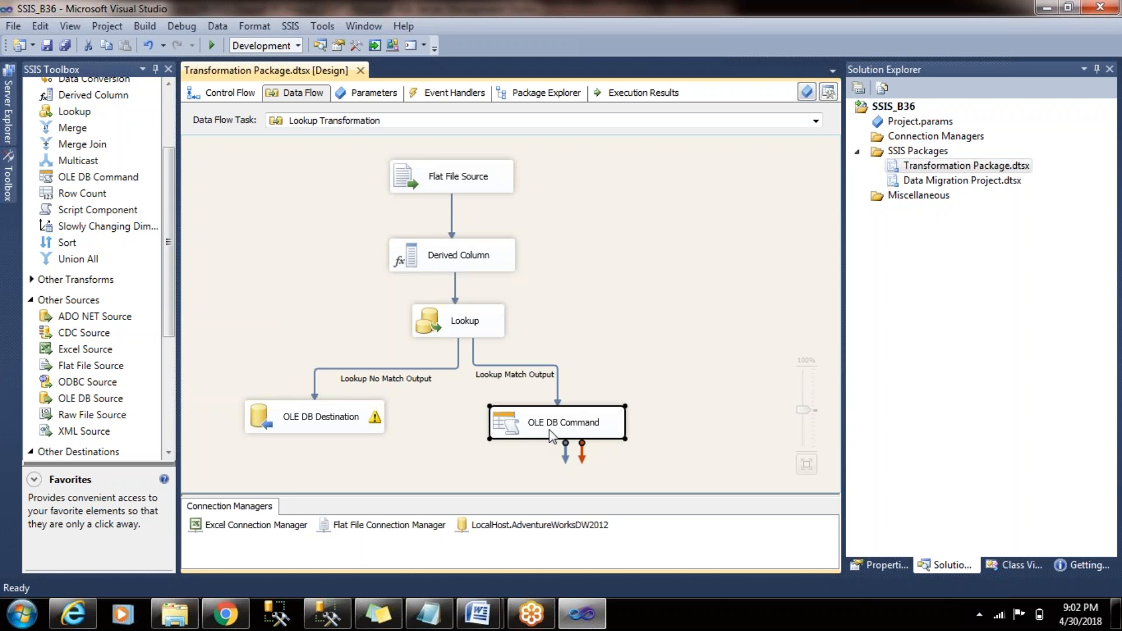
{"action": "left_click", "coordinate": [459, 330]}
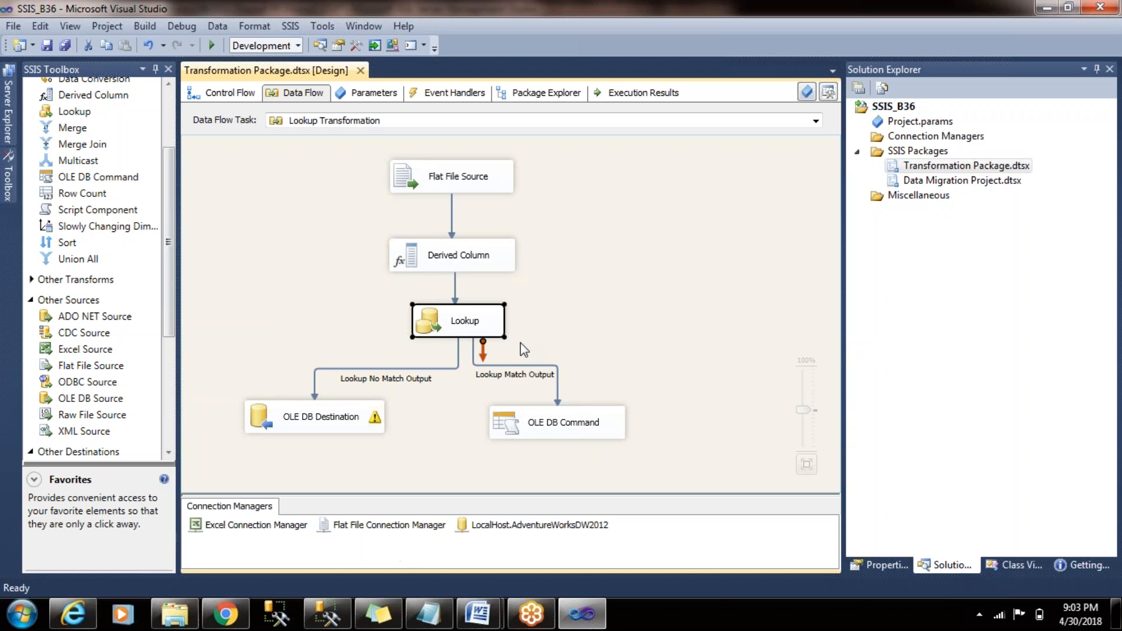
{"action": "left_click", "coordinate": [546, 424]}
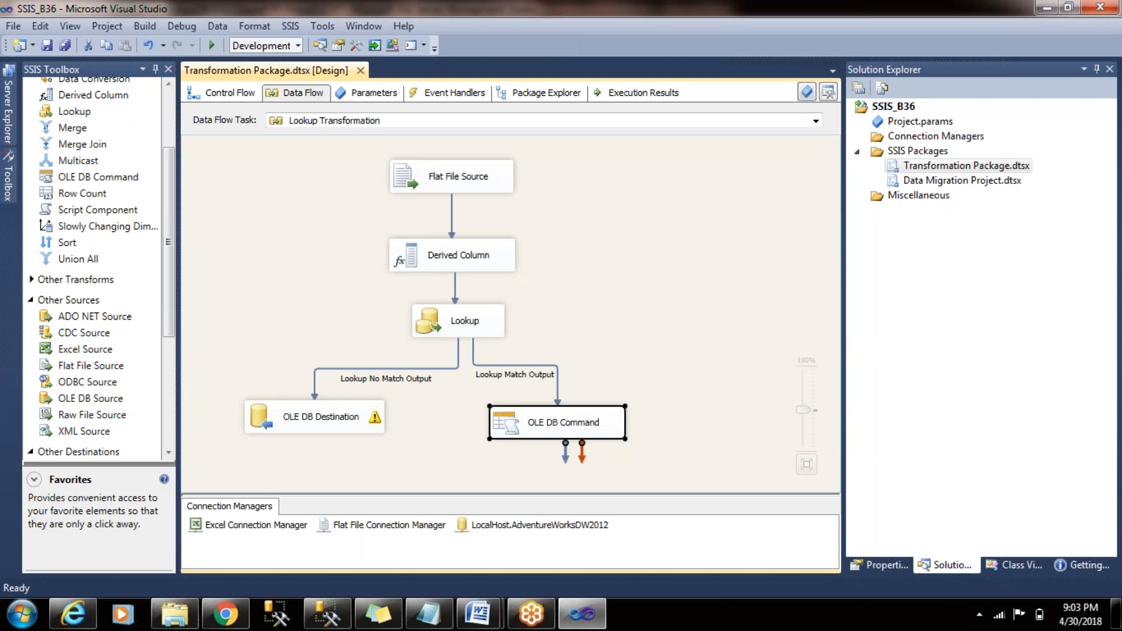
- Add the annotation "Some Sort of OverWork - performance sometime will be hampered" in the empty area beside the Lookup component
{"action": "right_click", "coordinate": [562, 265]}
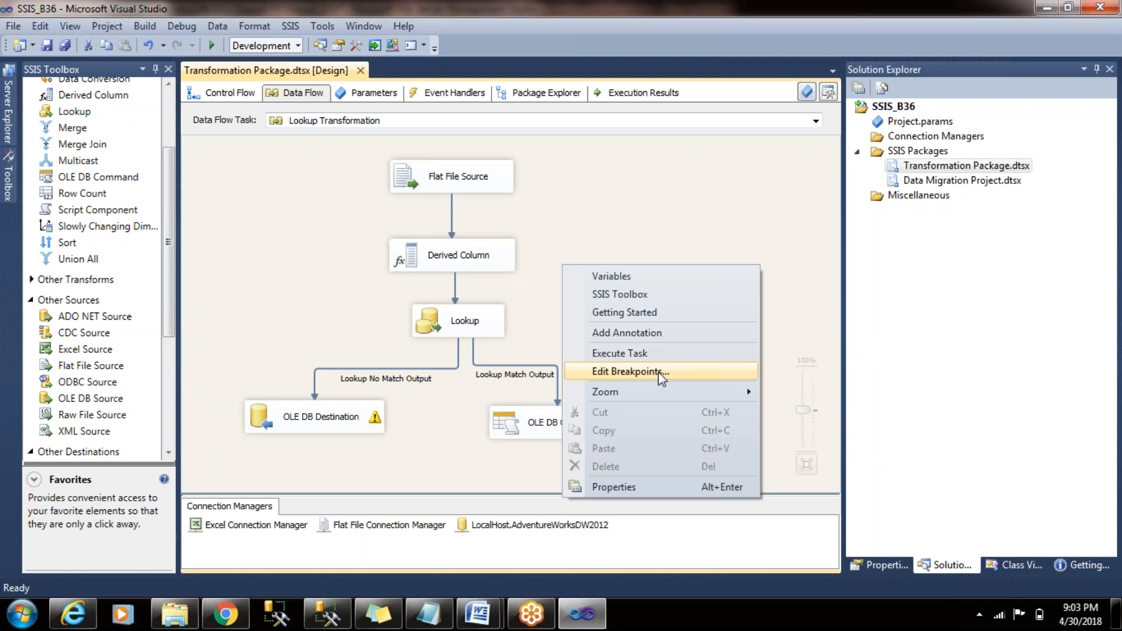
{"action": "left_click", "coordinate": [659, 333]}
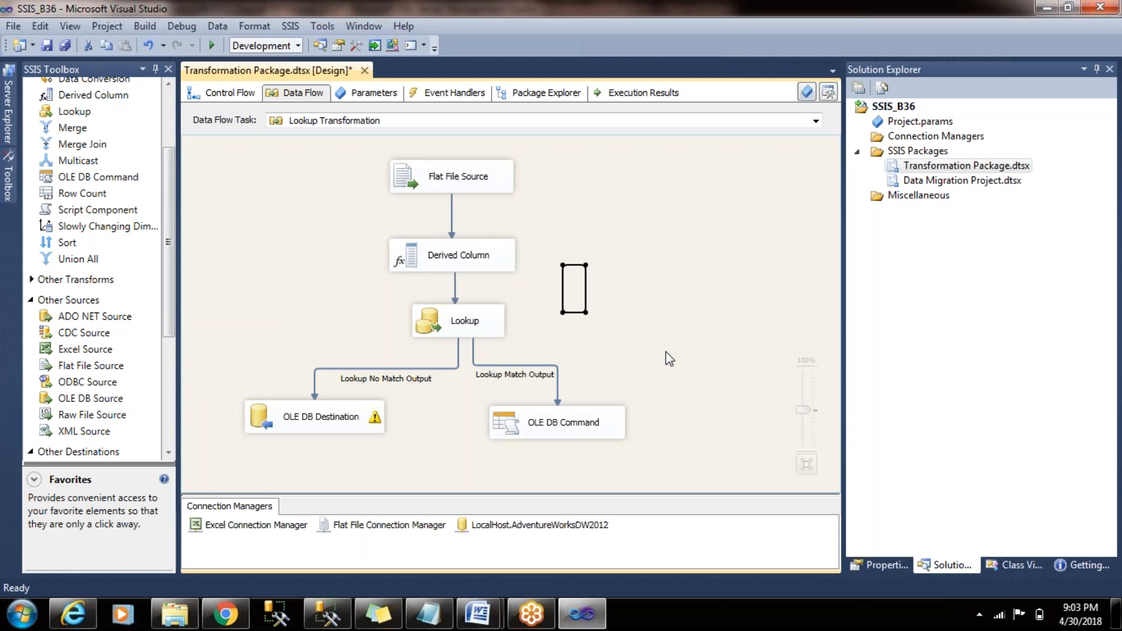
{"action": "type", "text": "Some So"}
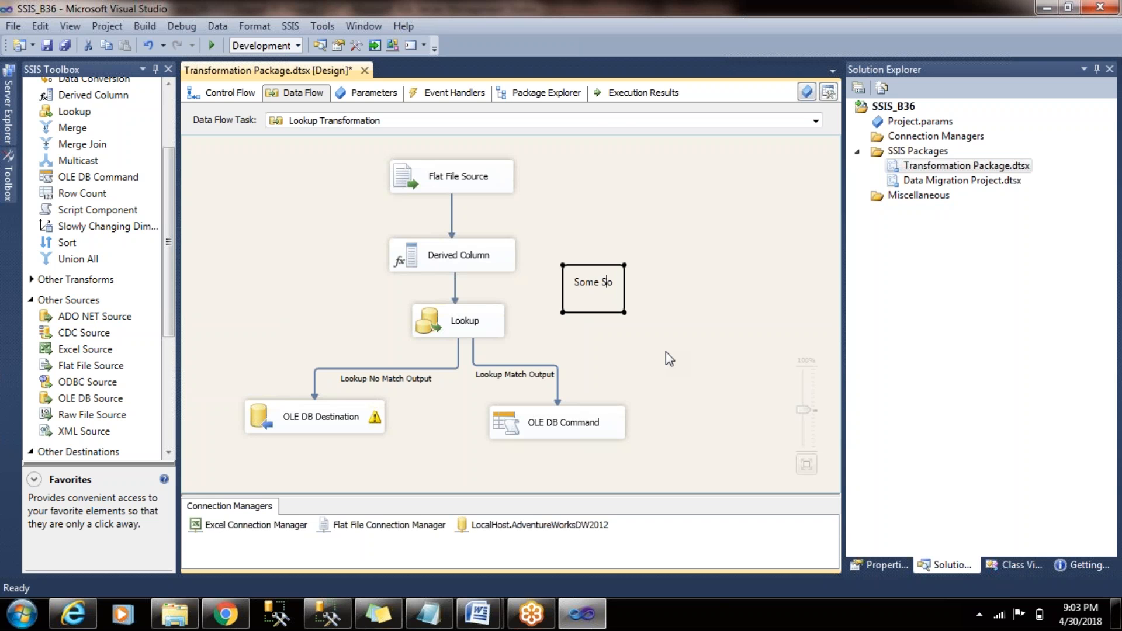
{"action": "type", "text": "rt of"}
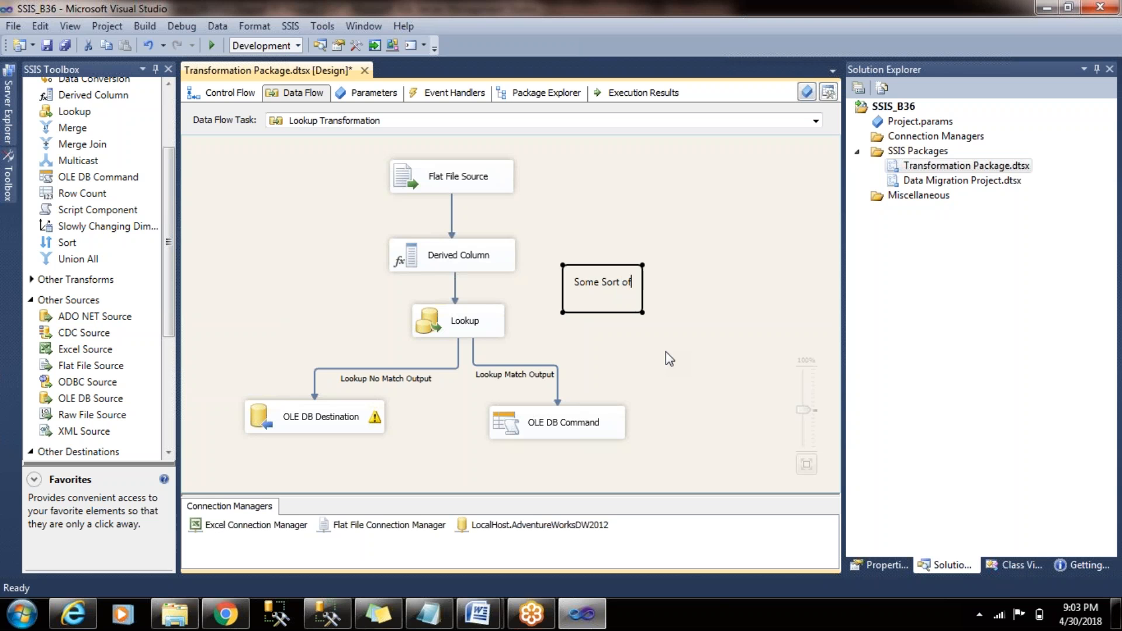
{"action": "type", "text": " OverWork - performance sometime will be ham"}
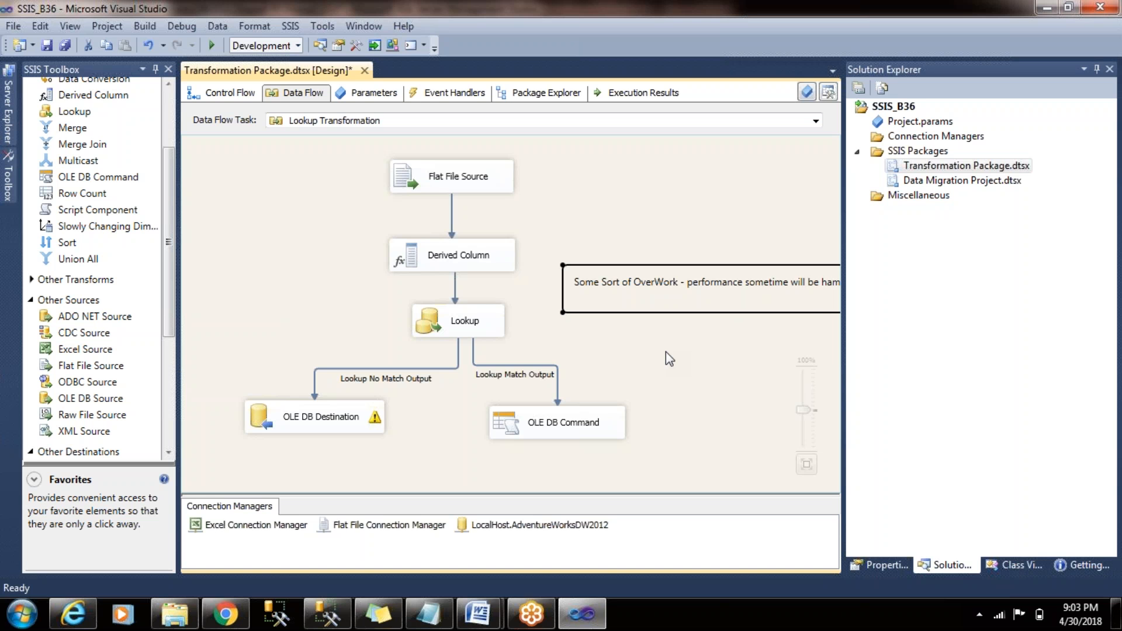
{"action": "type", "text": "pered"}
{"action": "left_click", "coordinate": [665, 352]}
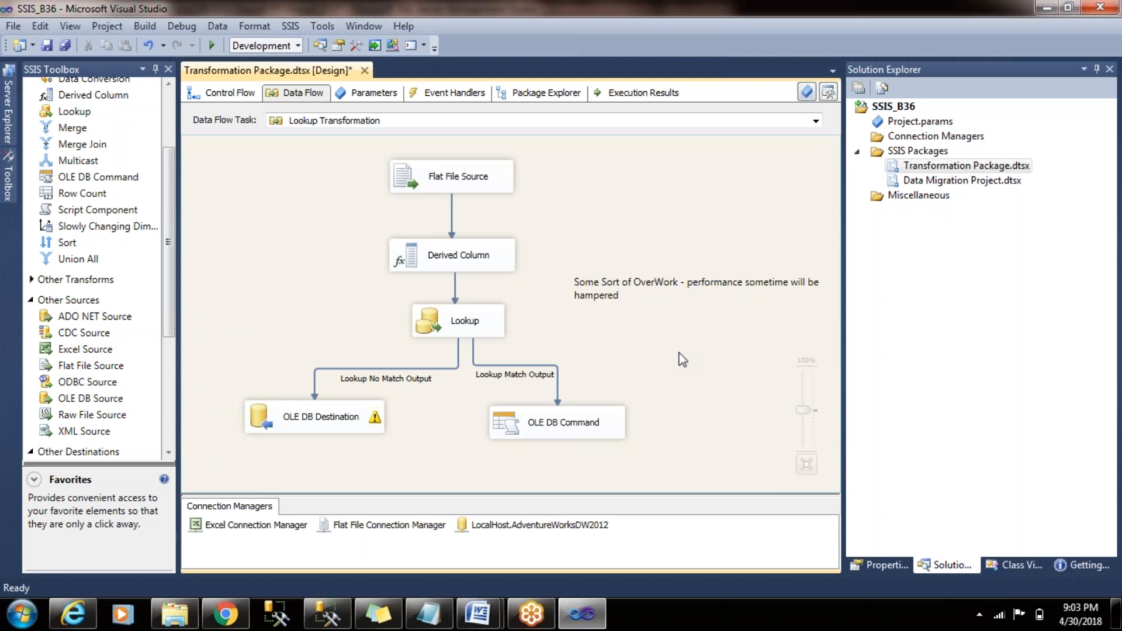
{"action": "left_click", "coordinate": [493, 321]}
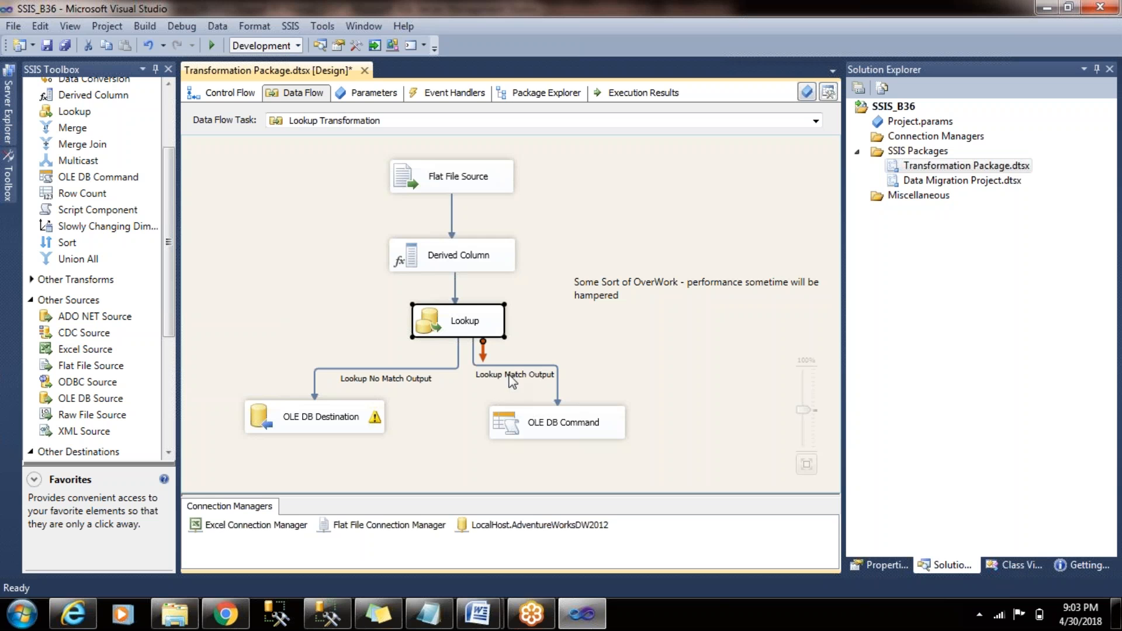
{"action": "left_click", "coordinate": [529, 423]}
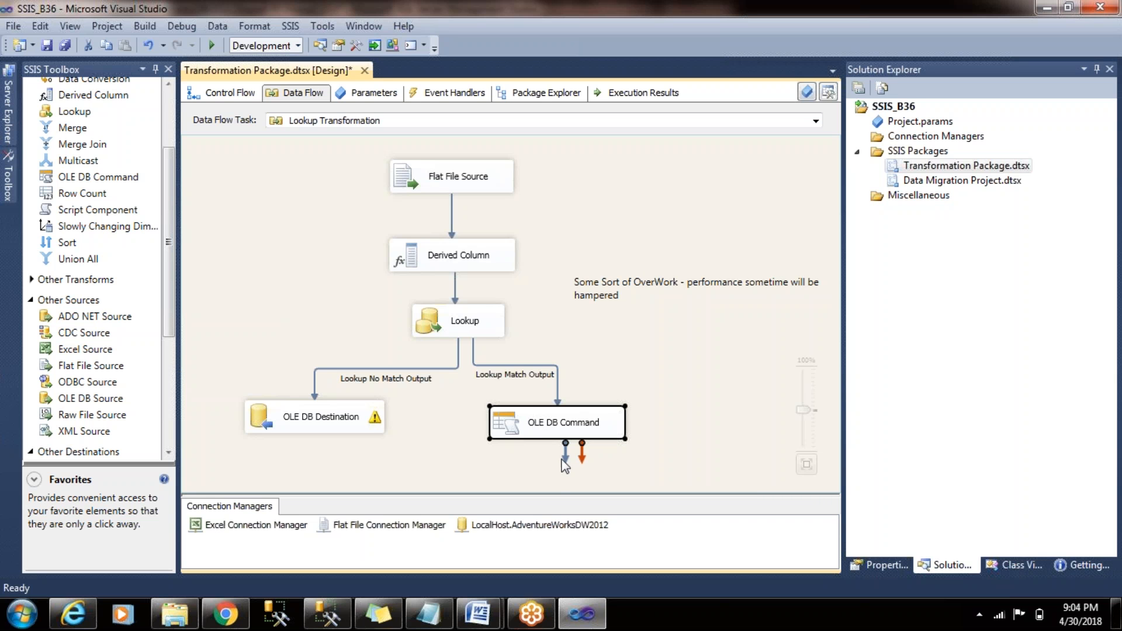
{"action": "left_click", "coordinate": [605, 350]}
{"action": "left_click", "coordinate": [332, 403]}
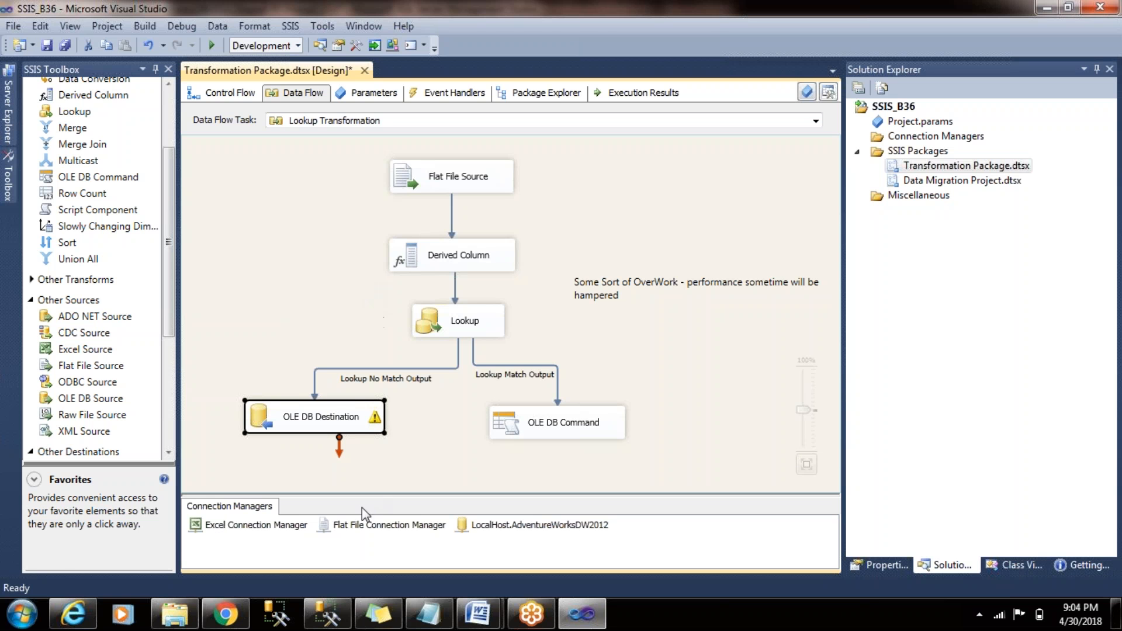
- Select the Customer_B37 query in SQL Server Management Studio, and return to Visual Studio to run the Transformation Package
{"action": "left_click", "coordinate": [328, 615]}
{"action": "left_click_drag", "start_coordinate": [205, 108], "coordinate": [53, 64]}
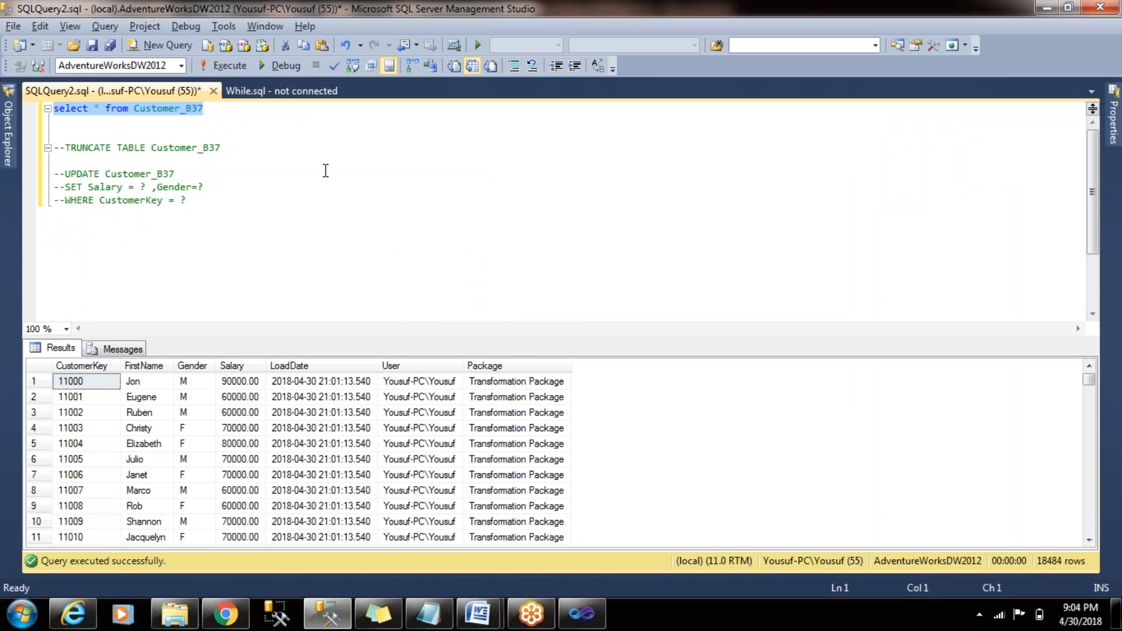
{"action": "key", "text": "alt+Tab"}
{"action": "left_click", "coordinate": [336, 211]}
{"action": "left_click", "coordinate": [212, 45]}
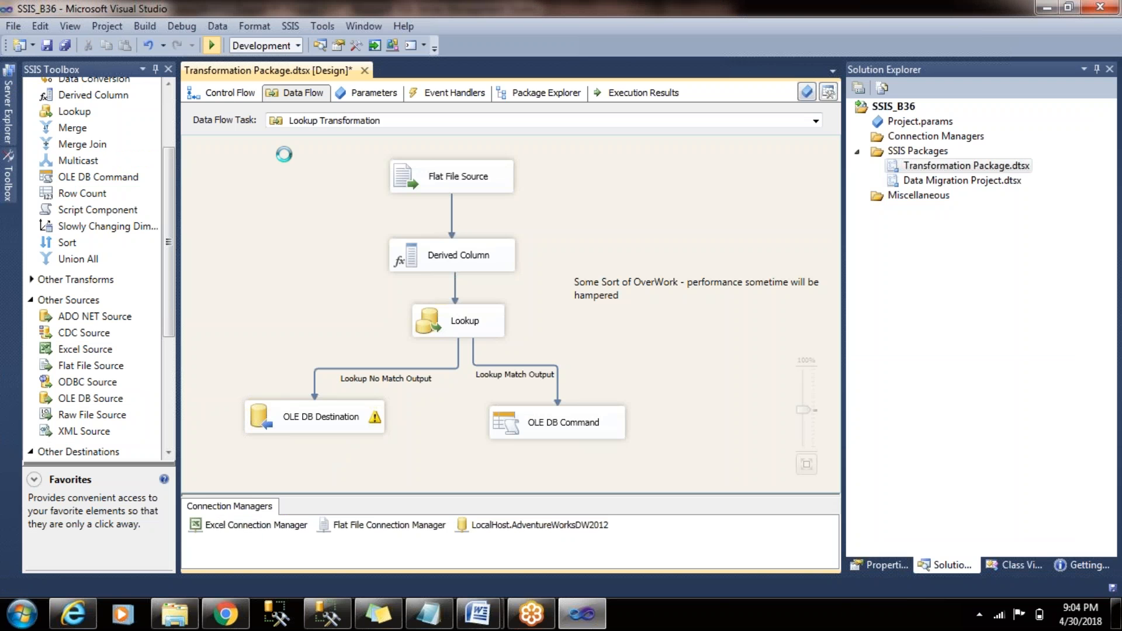
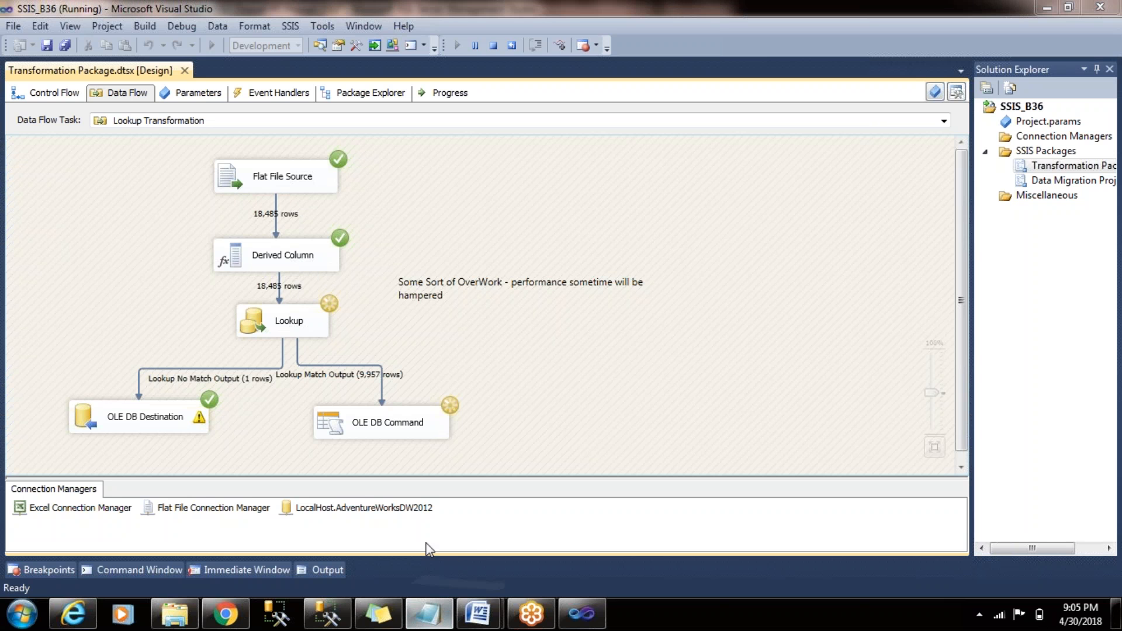
{"action": "left_click", "coordinate": [430, 614]}
{"action": "left_click", "coordinate": [777, 184]}
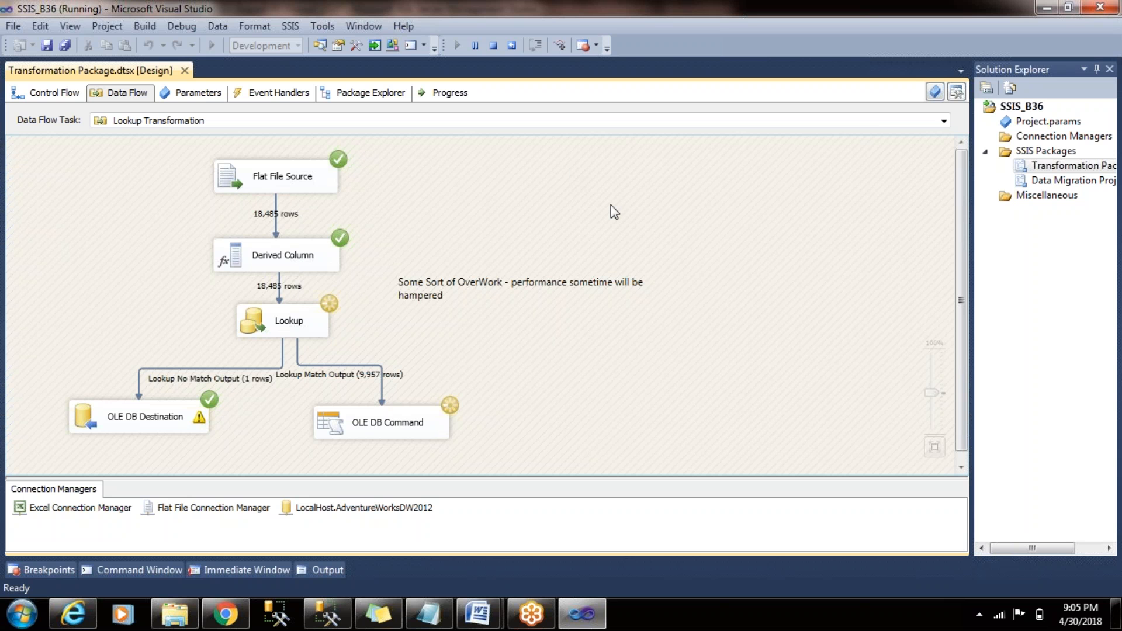
- Switch to SQL Server Management Studio and display the table definition of Customer_B37, viewing its columns, identity and filegroup details
{"action": "left_click", "coordinate": [327, 614]}
{"action": "left_click", "coordinate": [193, 121]}
{"action": "double_click", "coordinate": [192, 108]}
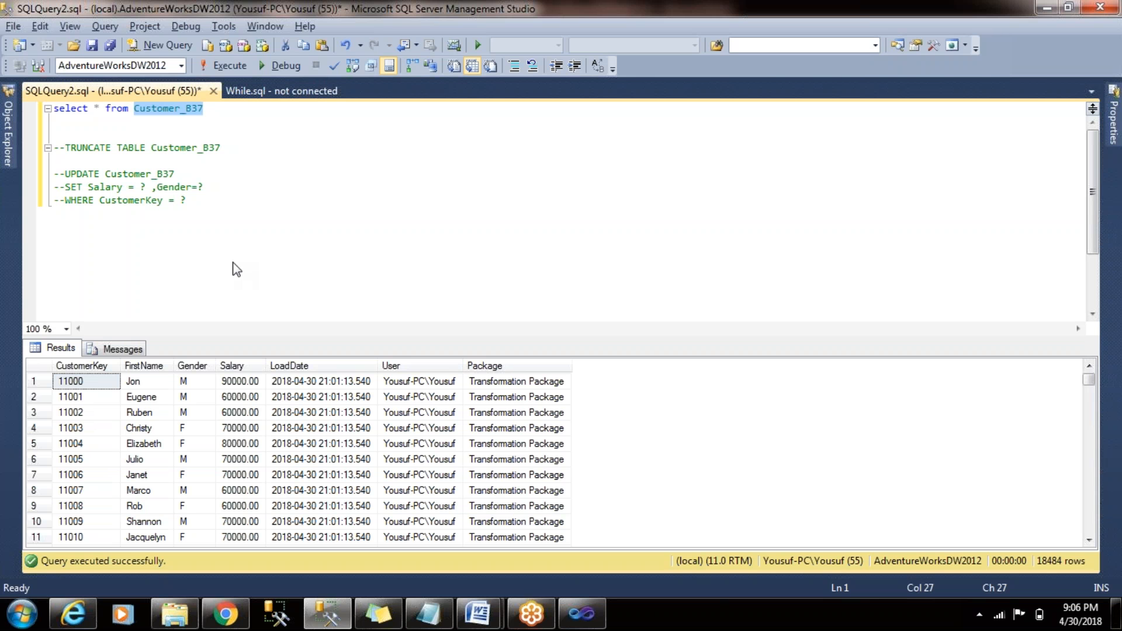
{"action": "key", "text": "alt+F1"}
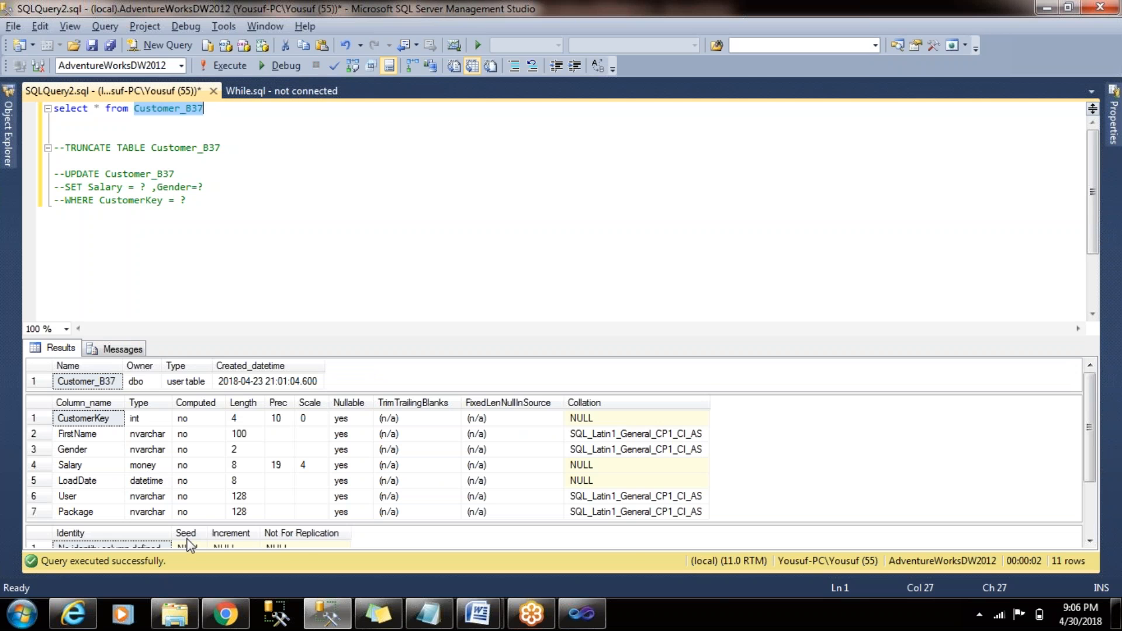
{"action": "left_click", "coordinate": [280, 547]}
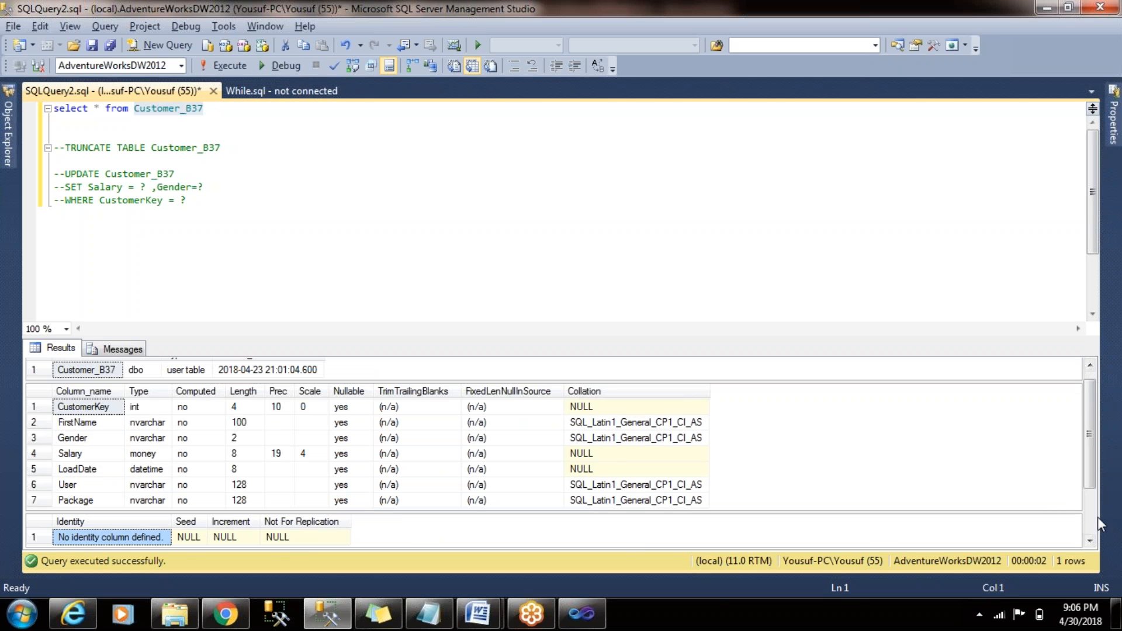
{"action": "left_click_drag", "start_coordinate": [1089, 544], "coordinate": [1089, 544]}
{"action": "left_click", "coordinate": [1089, 542]}
- Return to Visual Studio and check the running package's control flow and the Lookup Transformation data flow
{"action": "key", "text": "alt+Tab"}
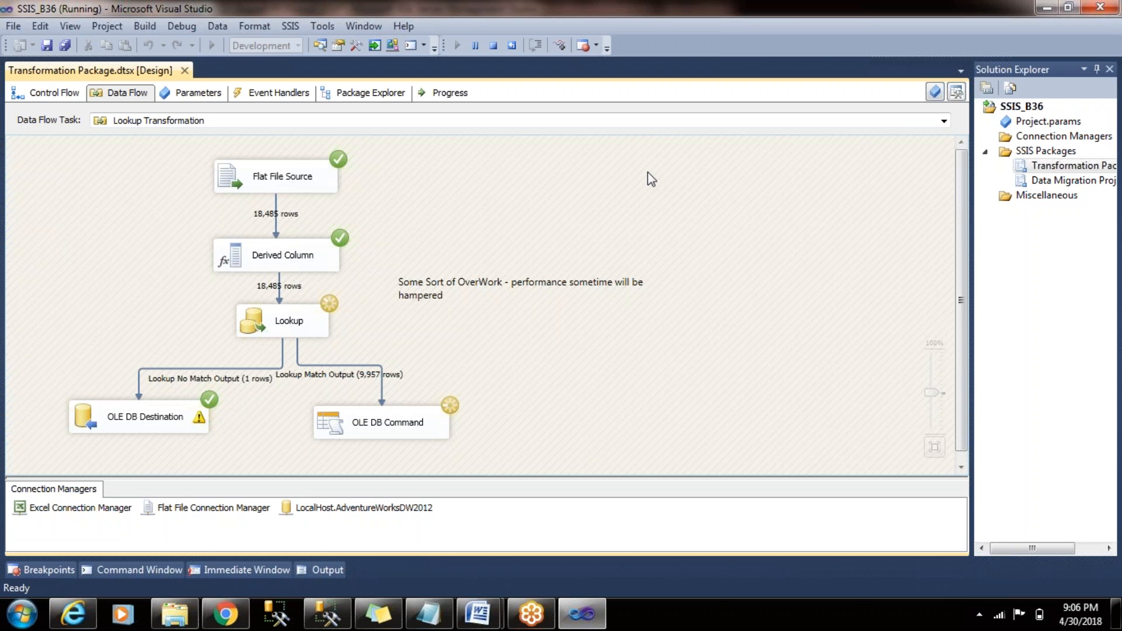
{"action": "left_click", "coordinate": [37, 94]}
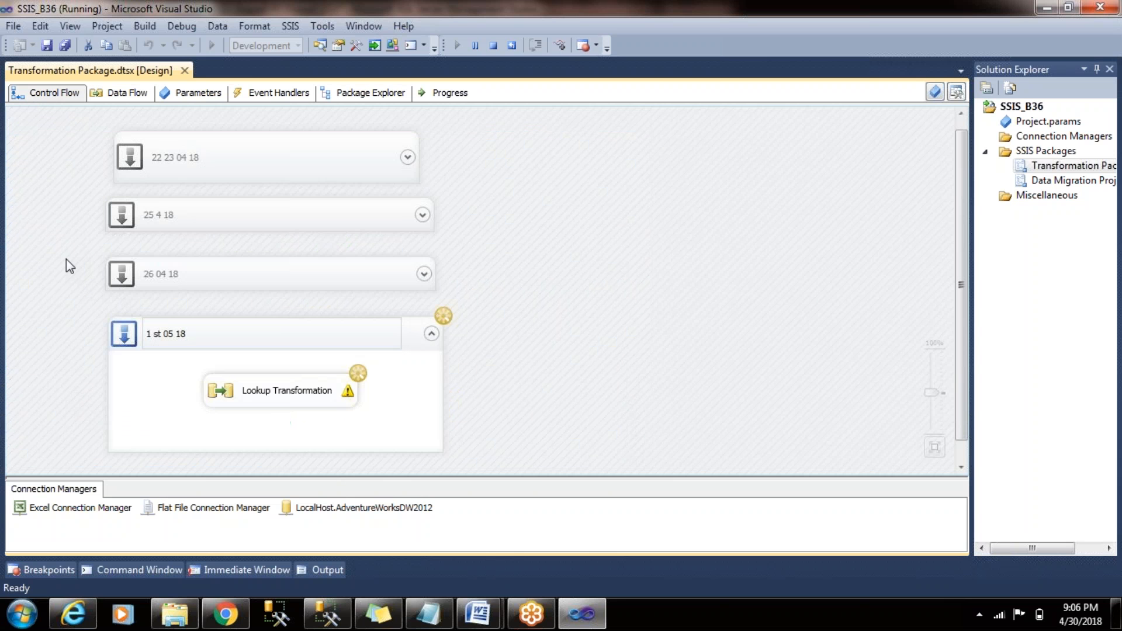
{"action": "double_click", "coordinate": [328, 391]}
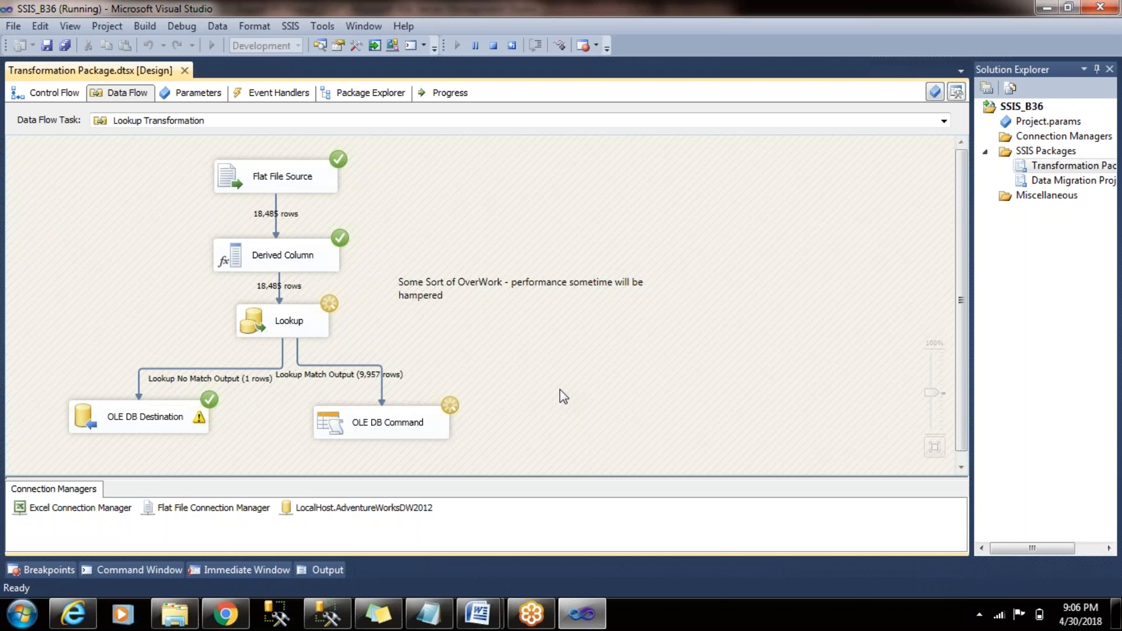
- Examine the running package's progress log, covering the validation, Lookup cache, flat file processing and OLE DB Destination commit entries
{"action": "left_click", "coordinate": [462, 95]}
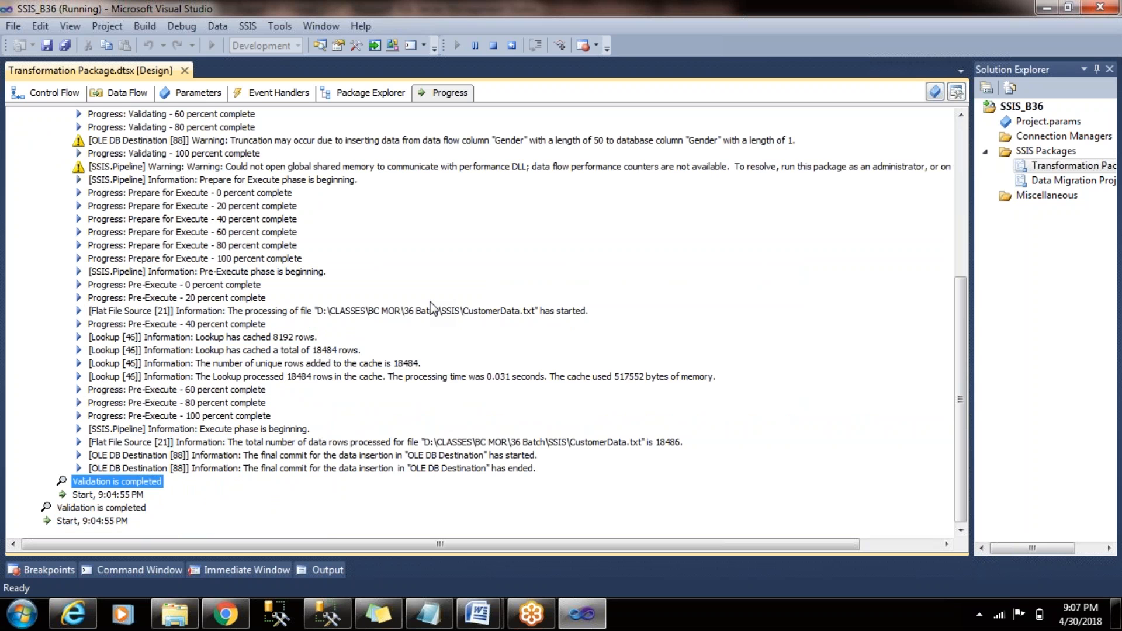
{"action": "key", "text": "Up"}
{"action": "key", "text": "Up"}
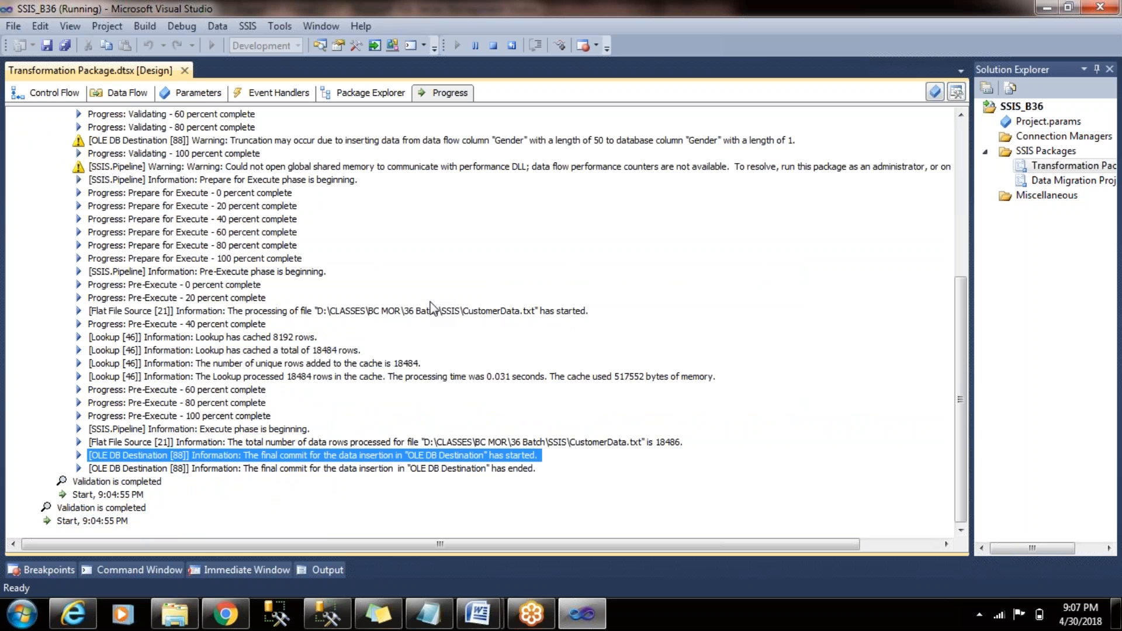
{"action": "left_click", "coordinate": [124, 95]}
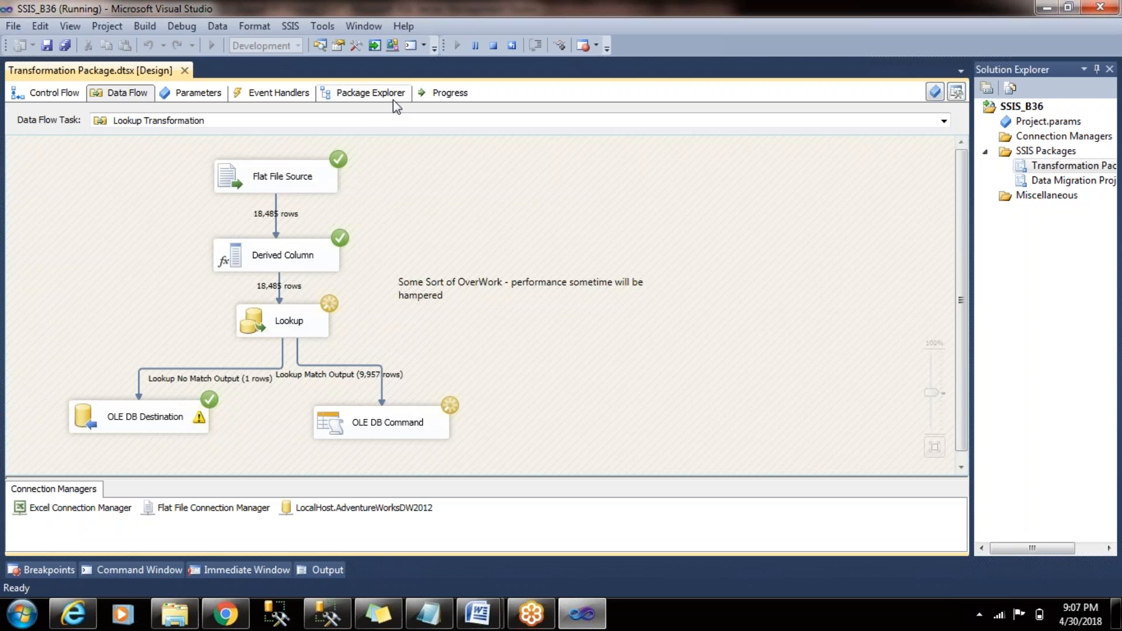
{"action": "left_click", "coordinate": [454, 95]}
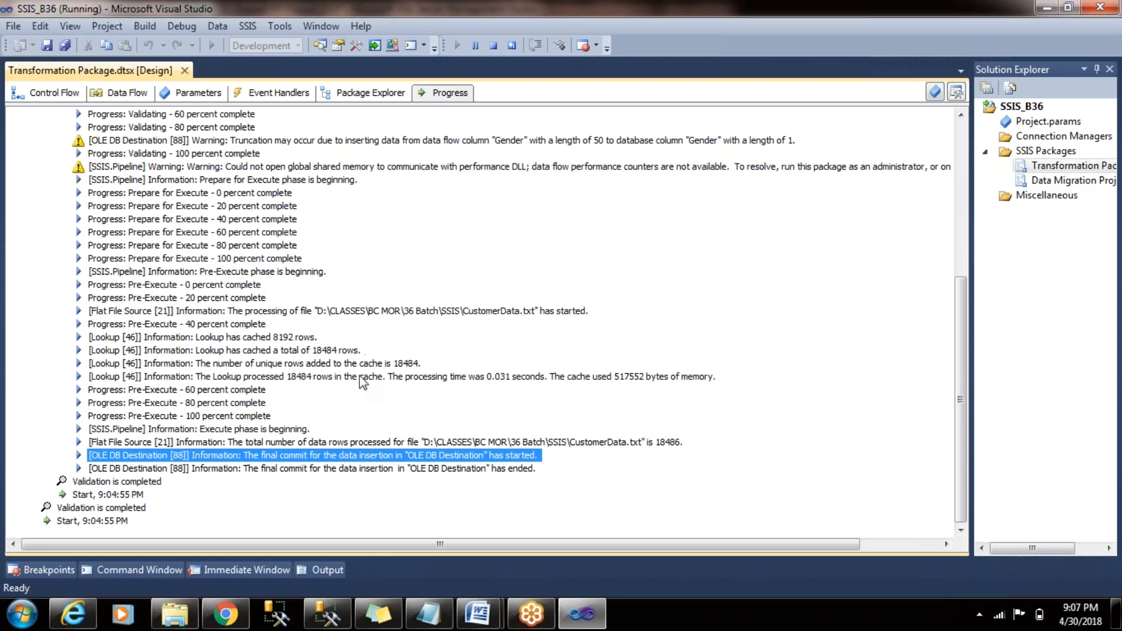
{"action": "key", "text": "Up"}
{"action": "key", "text": "Up"}
{"action": "key", "text": "Up"}
{"action": "key", "text": "Up"}
{"action": "key", "text": "Up"}
{"action": "key", "text": "Up"}
{"action": "key", "text": "Up"}
{"action": "key", "text": "Up"}
{"action": "key", "text": "Up"}
{"action": "key", "text": "Up"}
{"action": "key", "text": "Up"}
{"action": "key", "text": "Down"}
{"action": "key", "text": "Down"}
{"action": "key", "text": "Down"}
{"action": "key", "text": "Down"}
{"action": "key", "text": "Down"}
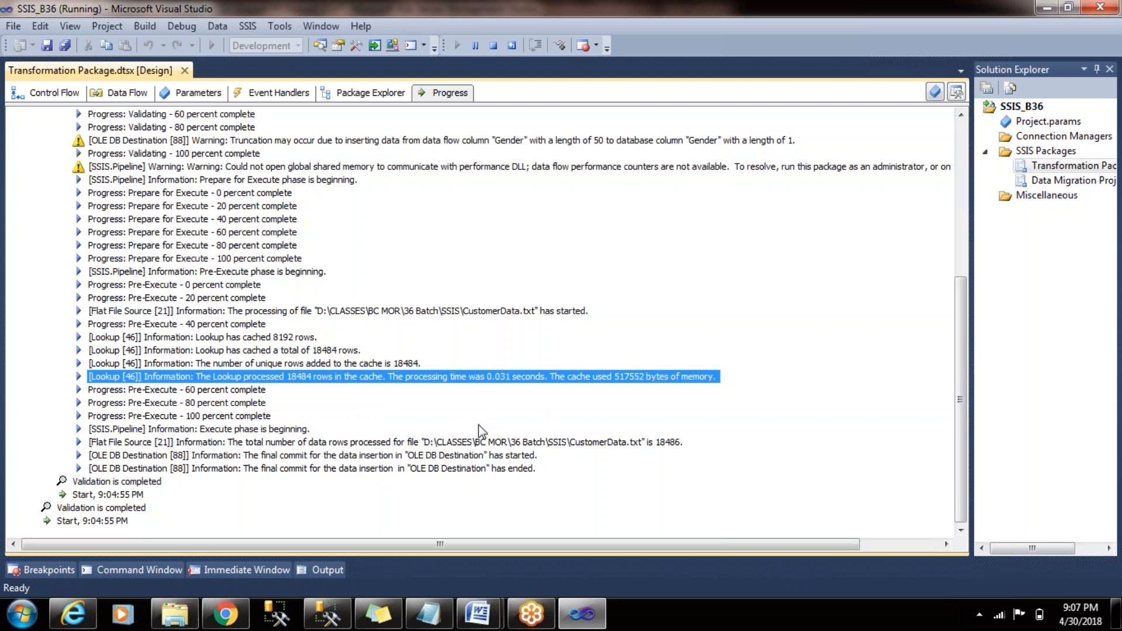
{"action": "key", "text": "Down"}
{"action": "key", "text": "Down"}
{"action": "key", "text": "Down"}
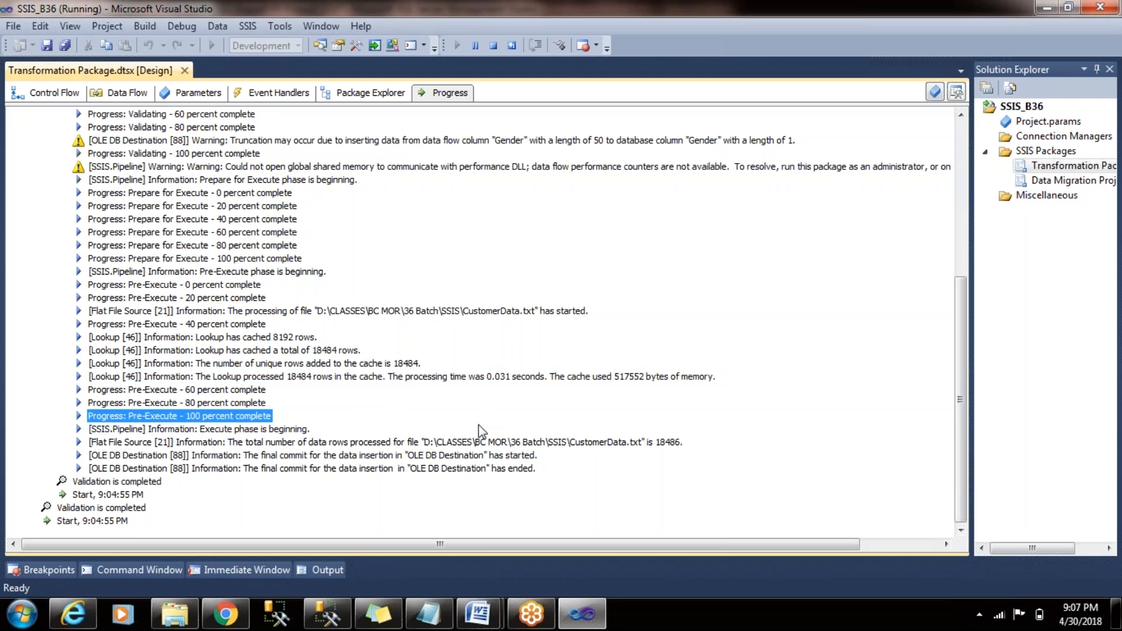
{"action": "key", "text": "Down"}
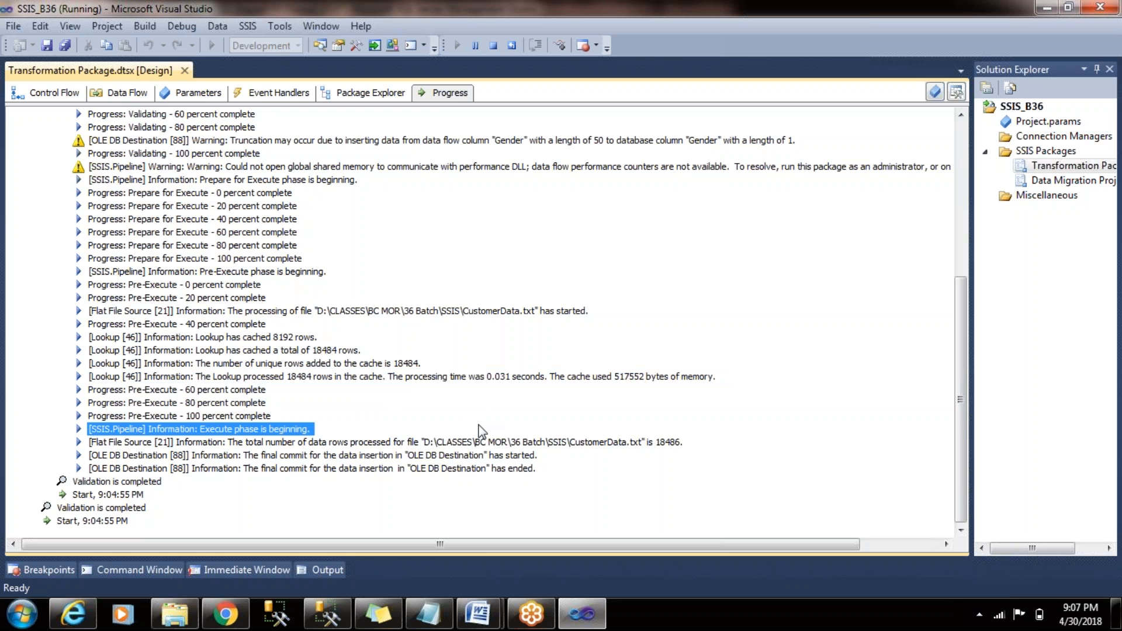
{"action": "key", "text": "Down"}
{"action": "key", "text": "Down"}
{"action": "key", "text": "Down"}
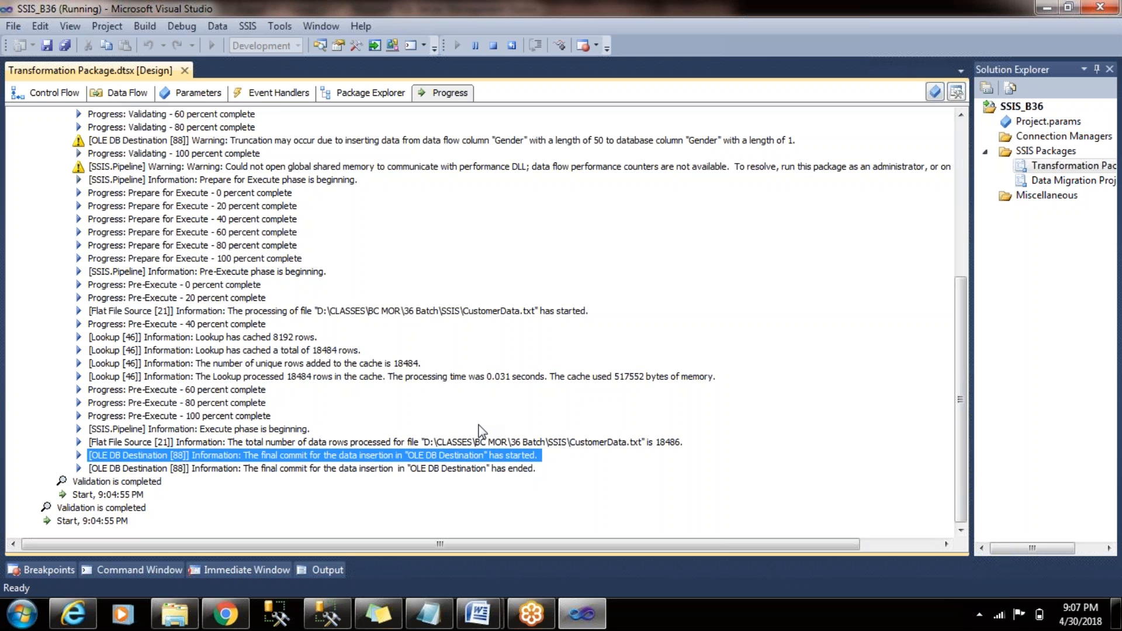
{"action": "key", "text": "Down"}
{"action": "key", "text": "Down"}
{"action": "key", "text": "Down"}
{"action": "key", "text": "Up"}
{"action": "key", "text": "Up"}
{"action": "key", "text": "Up"}
{"action": "key", "text": "Up"}
{"action": "key", "text": "Up"}
{"action": "key", "text": "Up"}
{"action": "key", "text": "Up"}
{"action": "key", "text": "Up"}
{"action": "key", "text": "Up"}
{"action": "key", "text": "Up"}
{"action": "key", "text": "Up"}
{"action": "key", "text": "Up"}
{"action": "key", "text": "Up"}
{"action": "key", "text": "Up"}
{"action": "key", "text": "Up"}
{"action": "key", "text": "Up"}
{"action": "key", "text": "Up"}
{"action": "key", "text": "Up"}
{"action": "key", "text": "Up"}
{"action": "key", "text": "Up"}
{"action": "key", "text": "Up"}
{"action": "key", "text": "Up"}
{"action": "key", "text": "Up"}
{"action": "key", "text": "Up"}
{"action": "key", "text": "Up"}
{"action": "key", "text": "Up"}
{"action": "key", "text": "Up"}
{"action": "key", "text": "Up"}
{"action": "key", "text": "Up"}
{"action": "key", "text": "Up"}
{"action": "key", "text": "Up"}
{"action": "key", "text": "Up"}
{"action": "key", "text": "Up"}
{"action": "key", "text": "Up"}
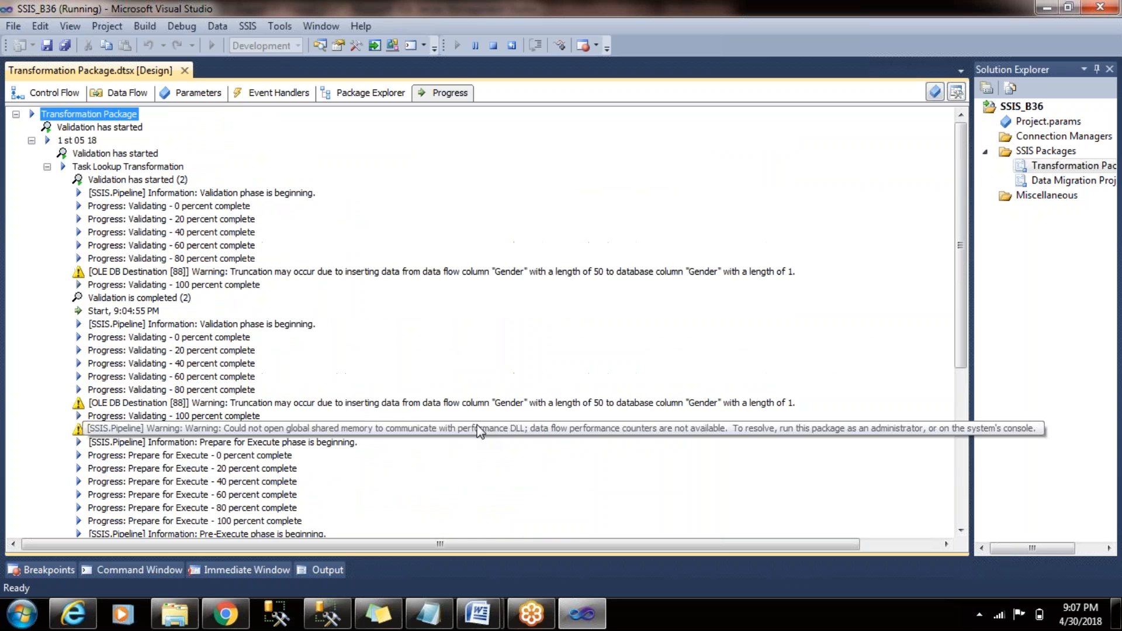
- Switch to SQL Server Management Studio and run only the select * from Customer_B37 query
{"action": "left_click", "coordinate": [320, 617]}
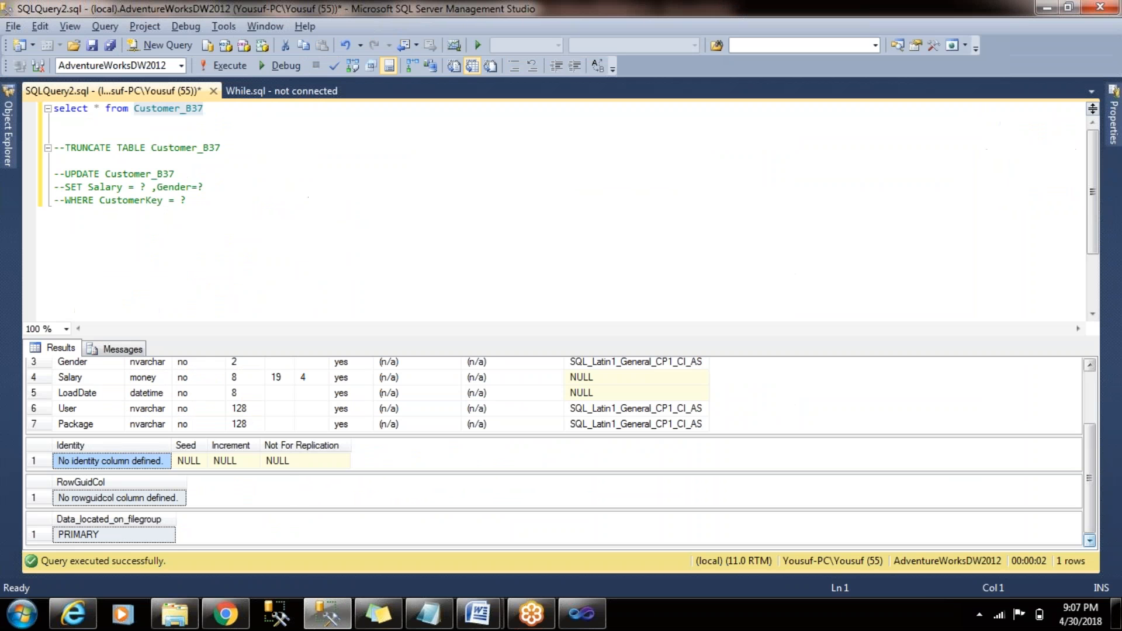
{"action": "left_click", "coordinate": [257, 107]}
{"action": "key", "text": "shift+Down"}
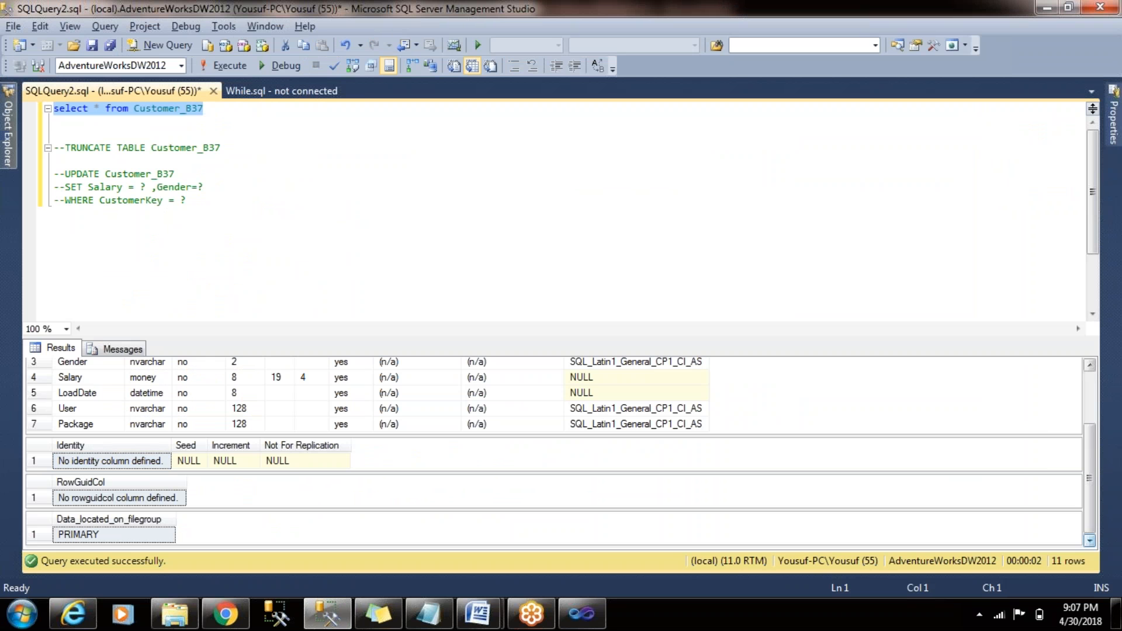
{"action": "left_click", "coordinate": [224, 66]}
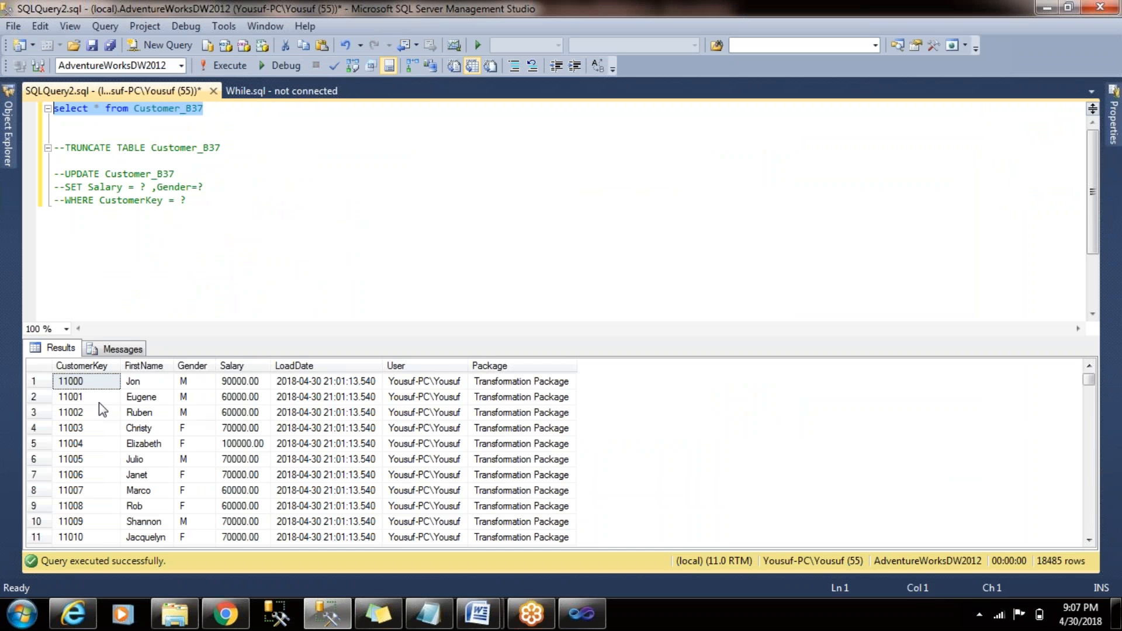
- Check the Salary of the fifth customer and the Gender of the eighth customer in the query results
{"action": "left_click", "coordinate": [92, 444]}
{"action": "key", "text": "Right"}
{"action": "key", "text": "Right"}
{"action": "key", "text": "Right"}
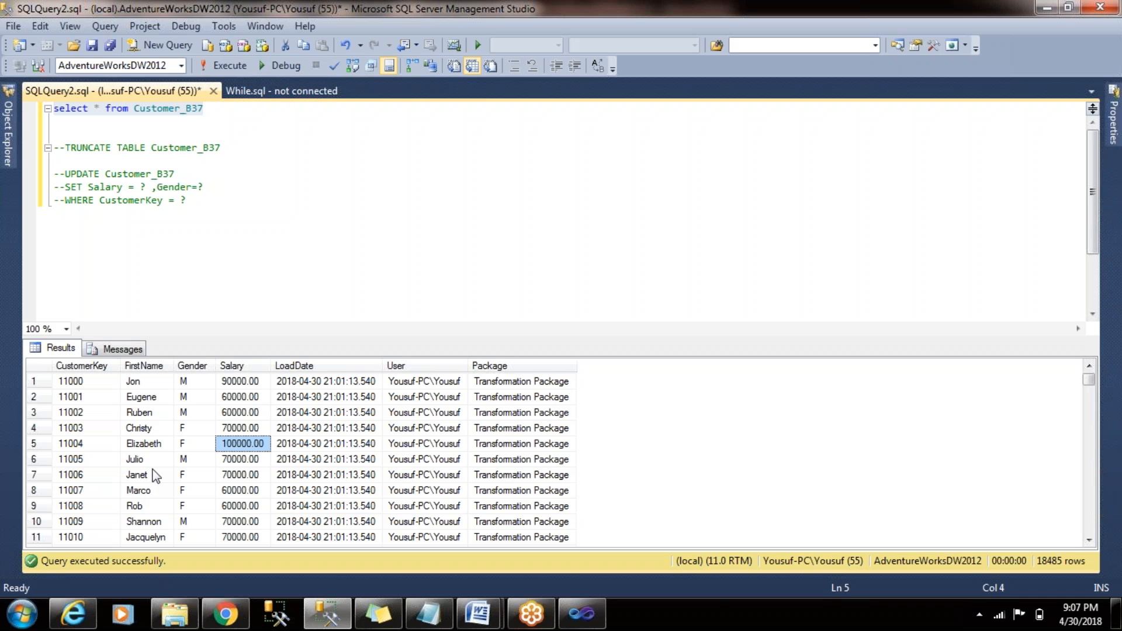
{"action": "key", "text": "Left"}
{"action": "key", "text": "Left"}
{"action": "key", "text": "Left"}
{"action": "key", "text": "Down"}
{"action": "key", "text": "Down"}
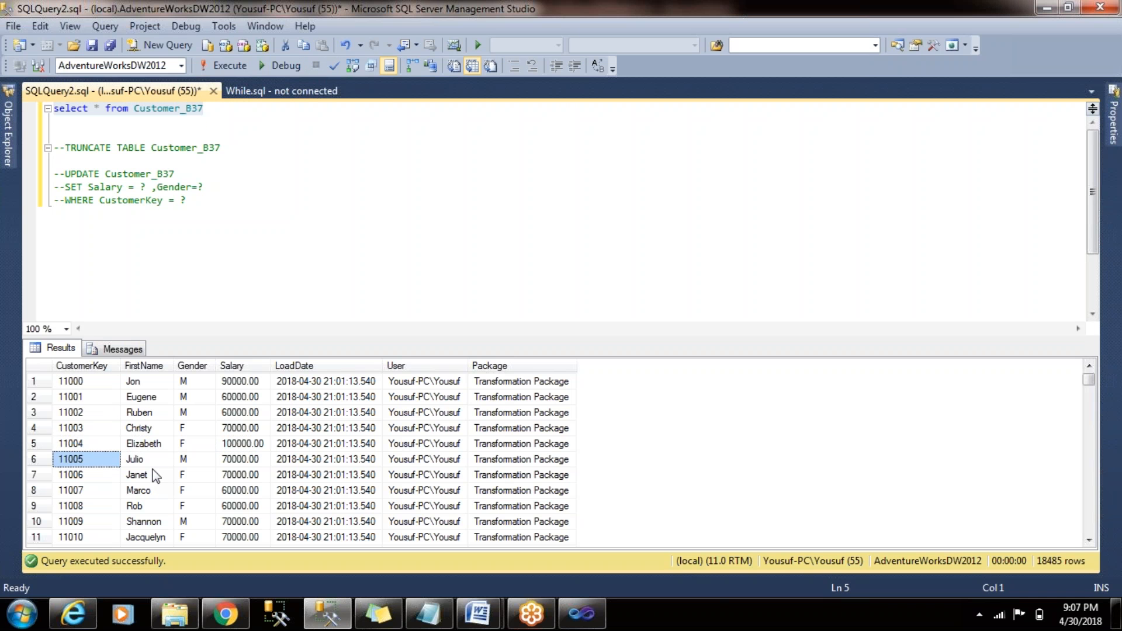
{"action": "key", "text": "Down"}
{"action": "key", "text": "Right"}
{"action": "key", "text": "Right"}
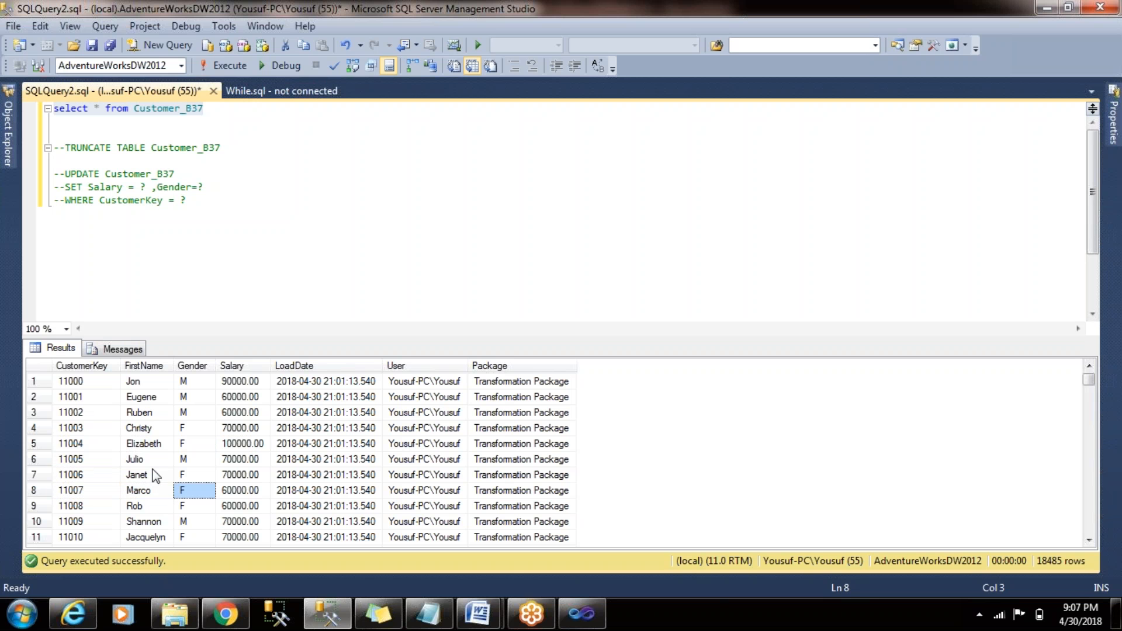
{"action": "key", "text": "Left"}
{"action": "key", "text": "Left"}
{"action": "key", "text": "Left"}
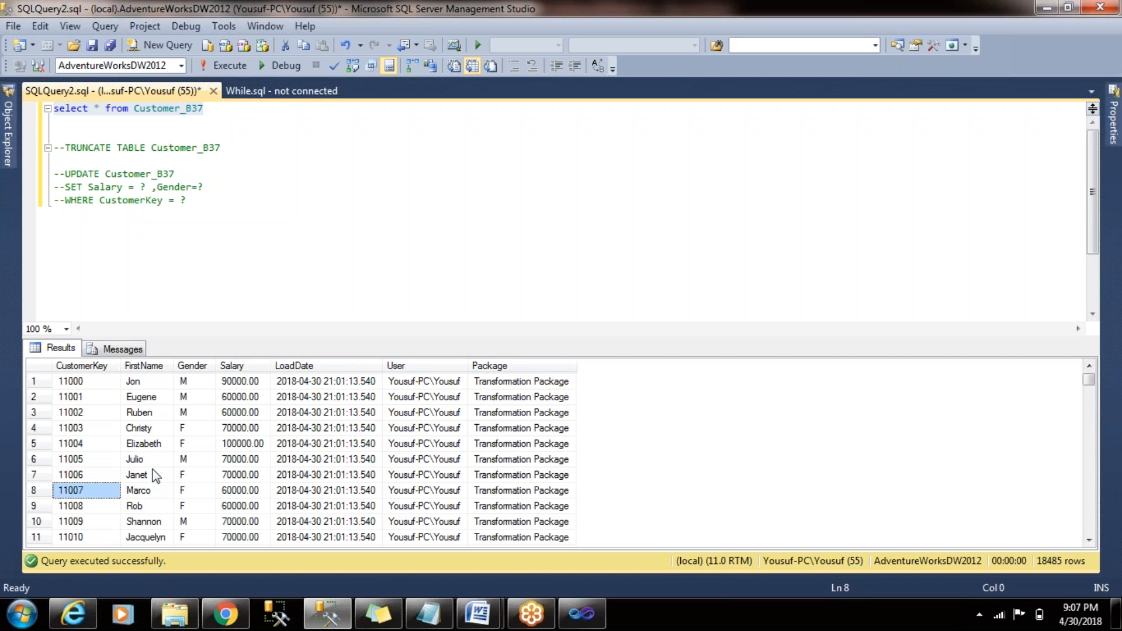
- Go through the query results to the end and select the entire row of the customer with FirstName NEW
{"action": "key", "text": "Up"}
{"action": "key", "text": "Up"}
{"action": "key", "text": "Page_Up"}
{"action": "key", "text": "Down"}
{"action": "key", "text": "Down"}
{"action": "key", "text": "Down"}
{"action": "key", "text": "Page_Down"}
{"action": "key", "text": "Page_Down"}
{"action": "key", "text": "Page_Down"}
{"action": "key", "text": "Page_Down"}
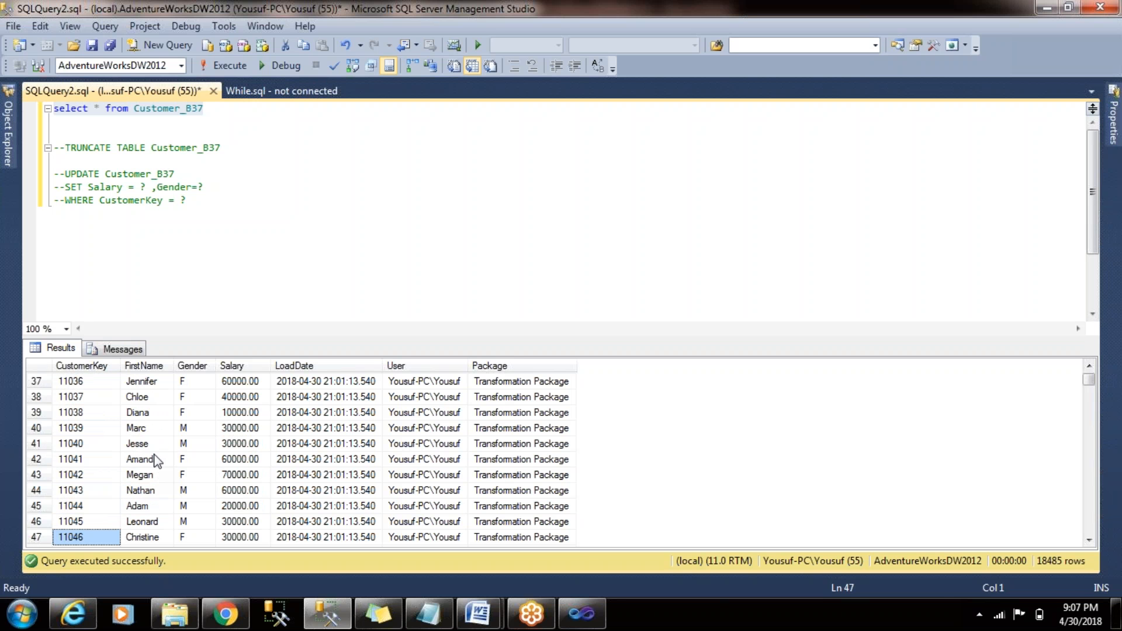
{"action": "left_click", "coordinate": [1089, 540]}
{"action": "left_click_drag", "start_coordinate": [1090, 539], "coordinate": [1090, 539]}
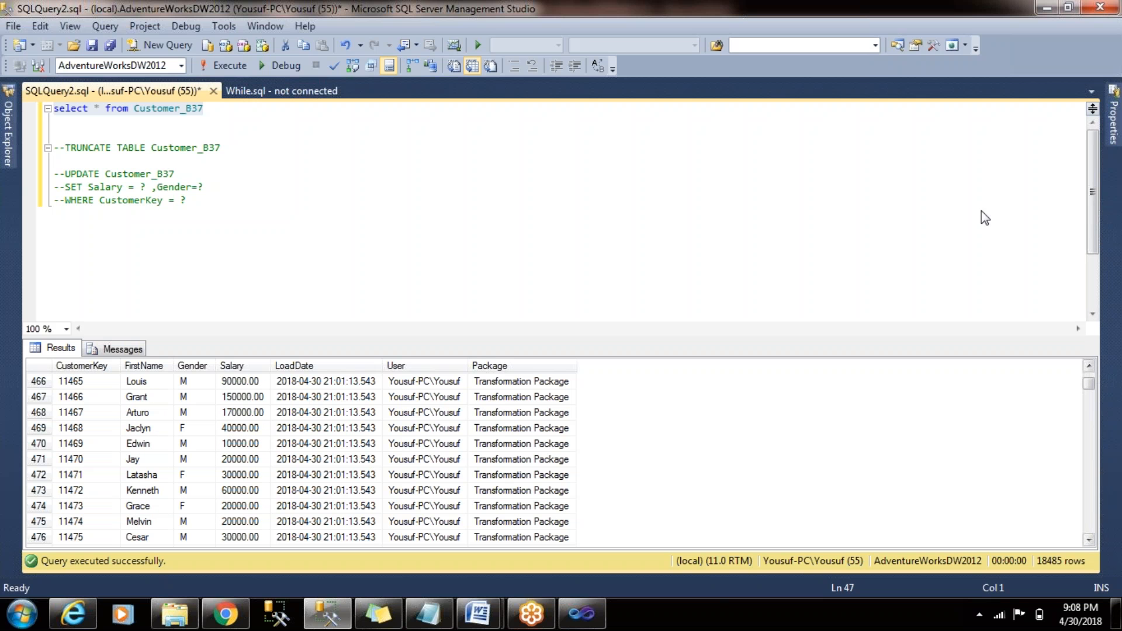
{"action": "left_click_drag", "start_coordinate": [1091, 388], "coordinate": [1086, 548]}
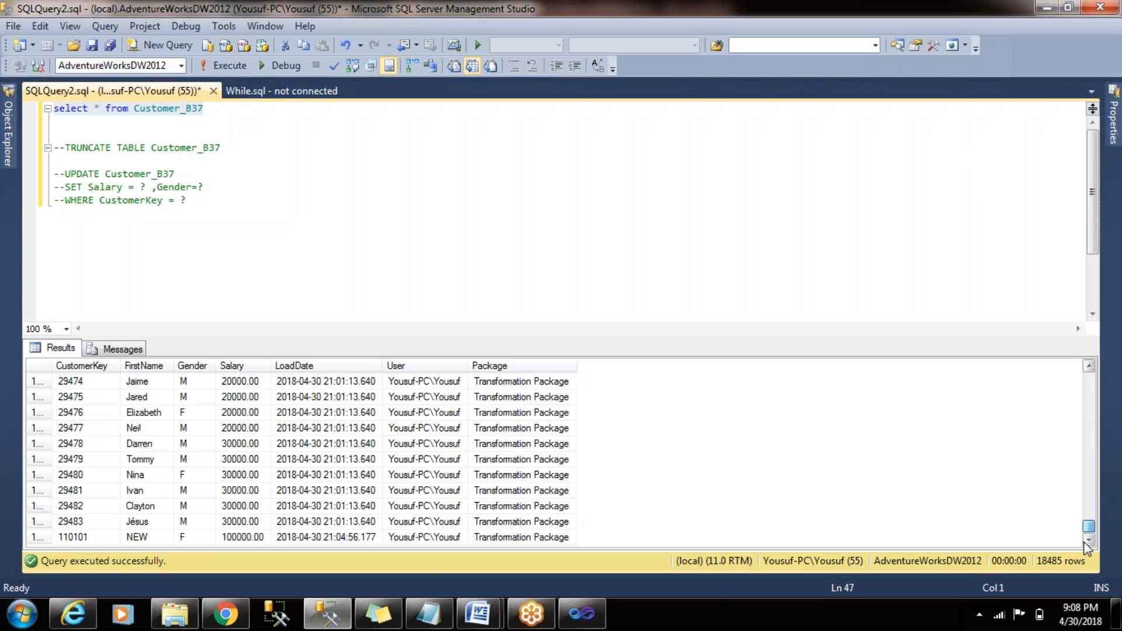
{"action": "left_click", "coordinate": [156, 537]}
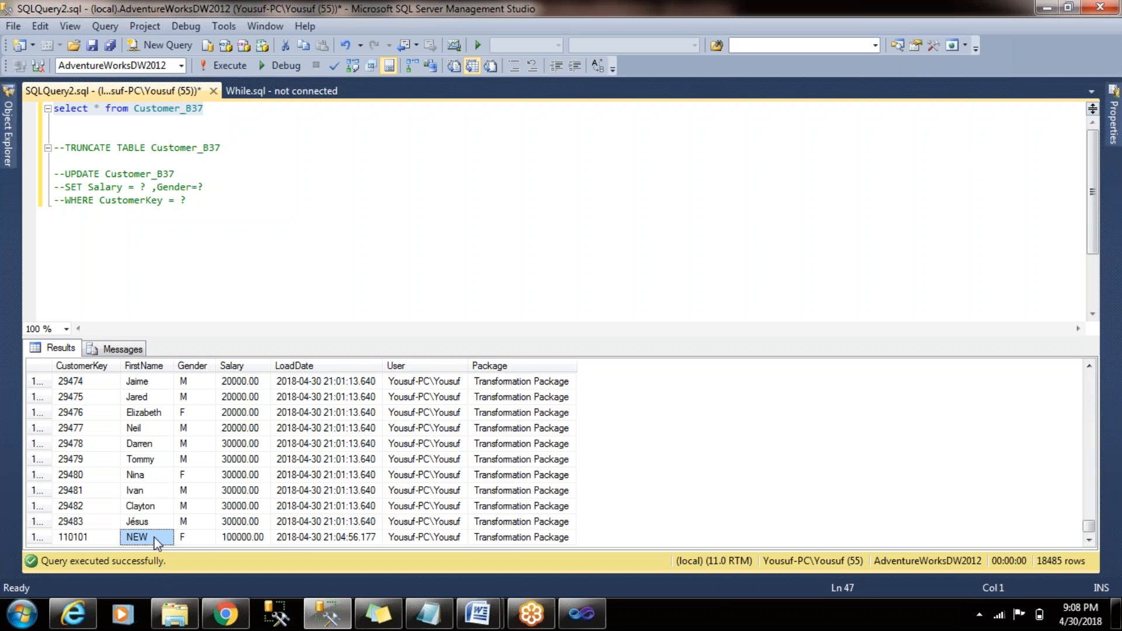
{"action": "left_click", "coordinate": [47, 537]}
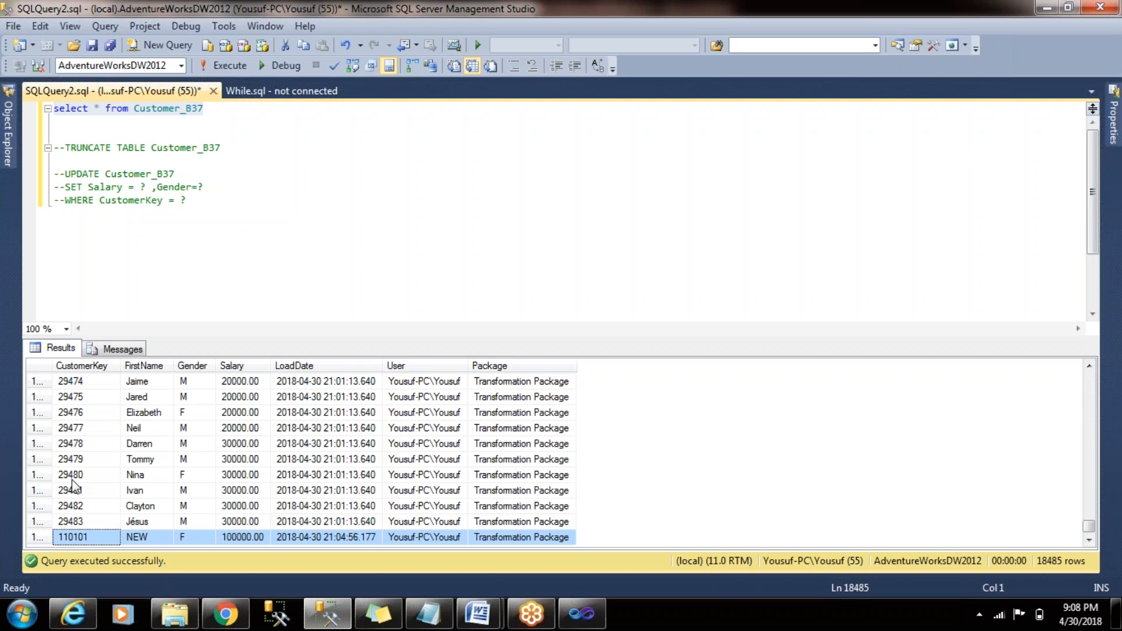
- Return to the Lookup Transformation data flow in Visual Studio and stop the package run
{"action": "key", "text": "alt+Tab"}
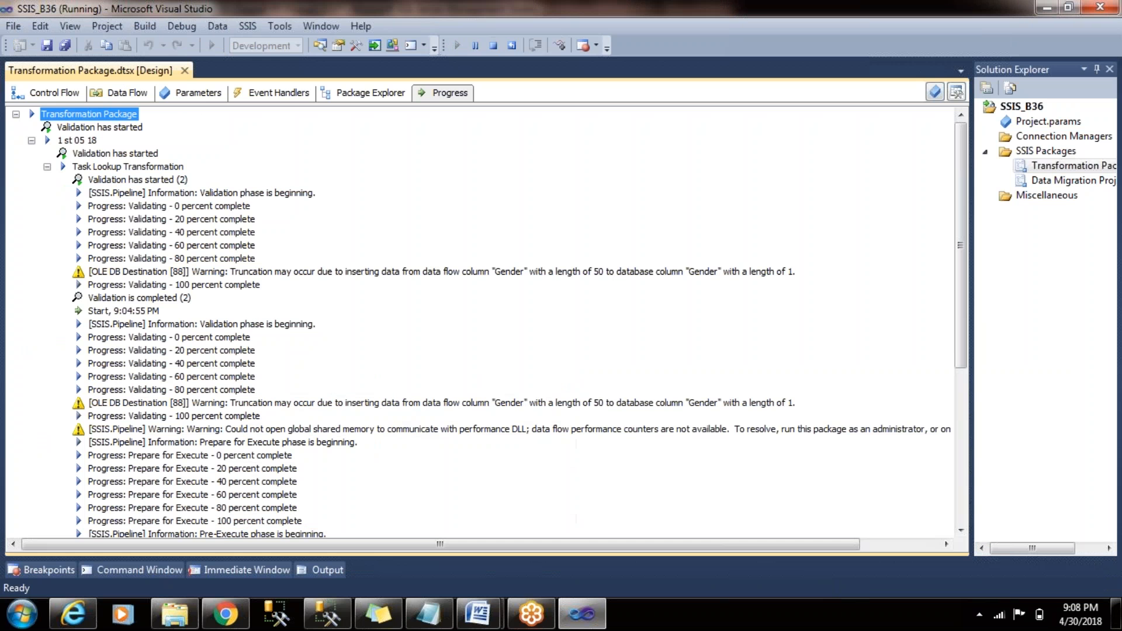
{"action": "left_click", "coordinate": [111, 93]}
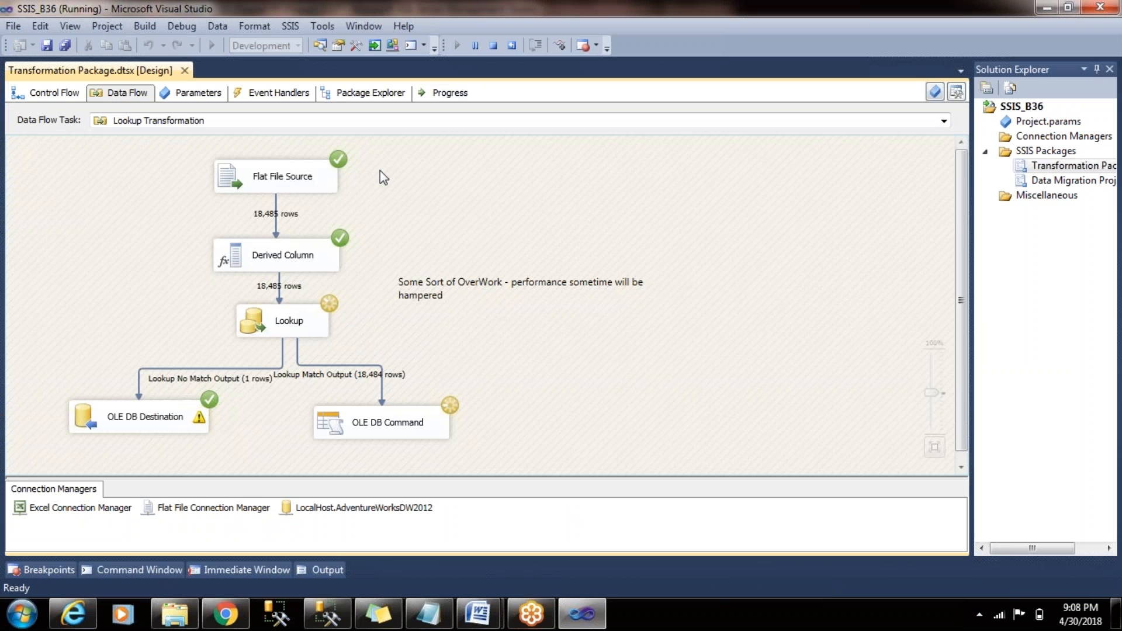
{"action": "left_click", "coordinate": [494, 45]}
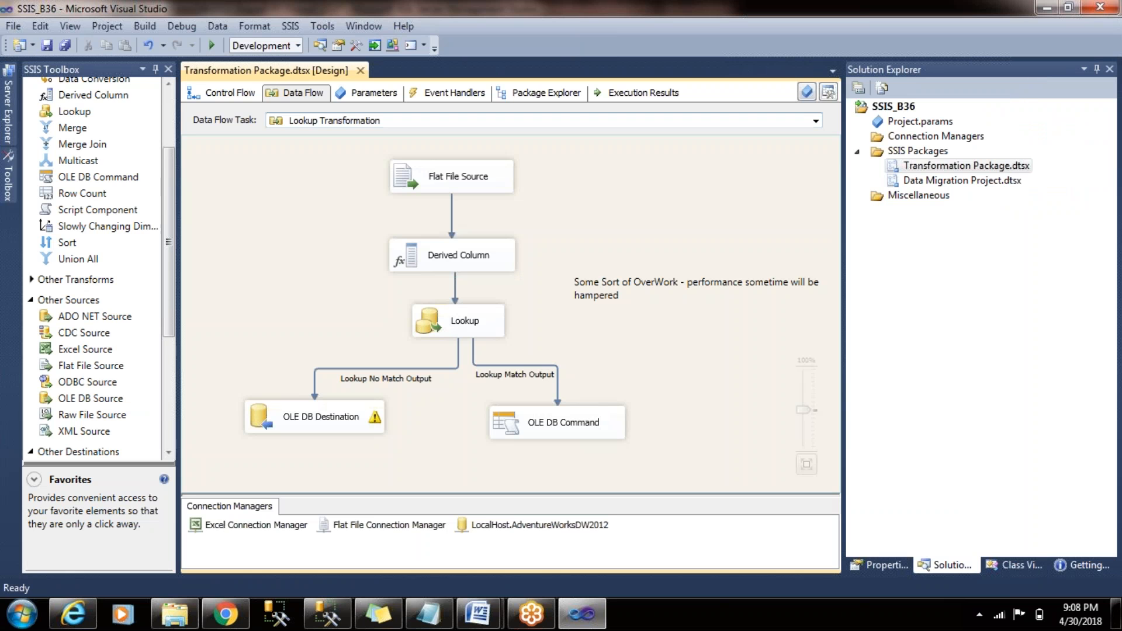
- In the package's control flow, move the Lookup Transformation task slightly higher inside the 1 st 05 18 container
{"action": "left_click", "coordinate": [234, 94]}
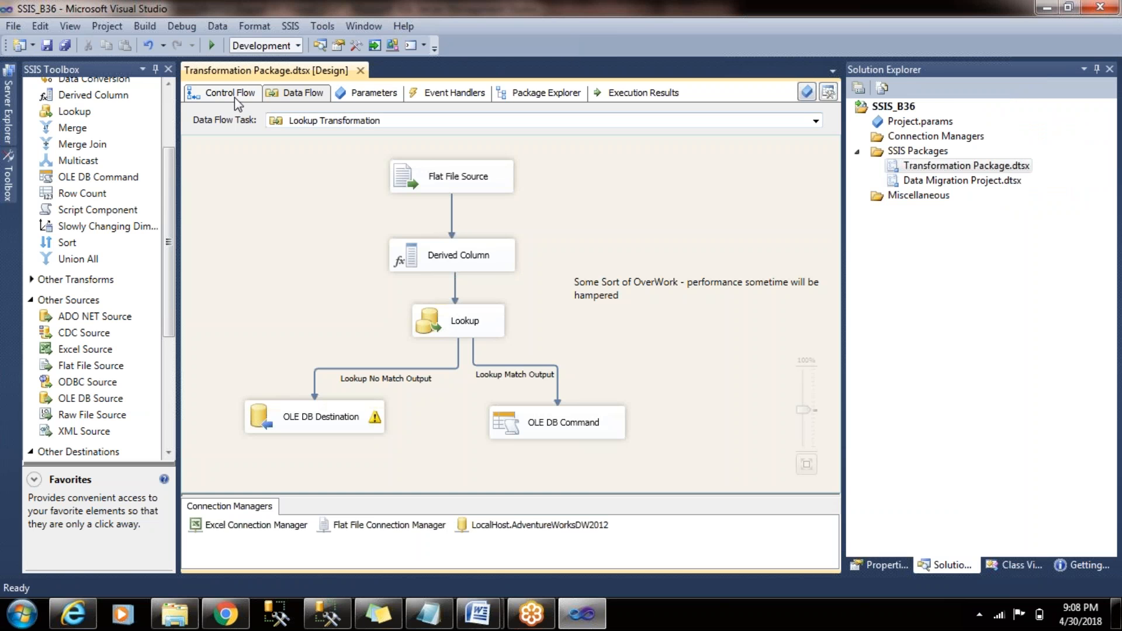
{"action": "left_click", "coordinate": [220, 296]}
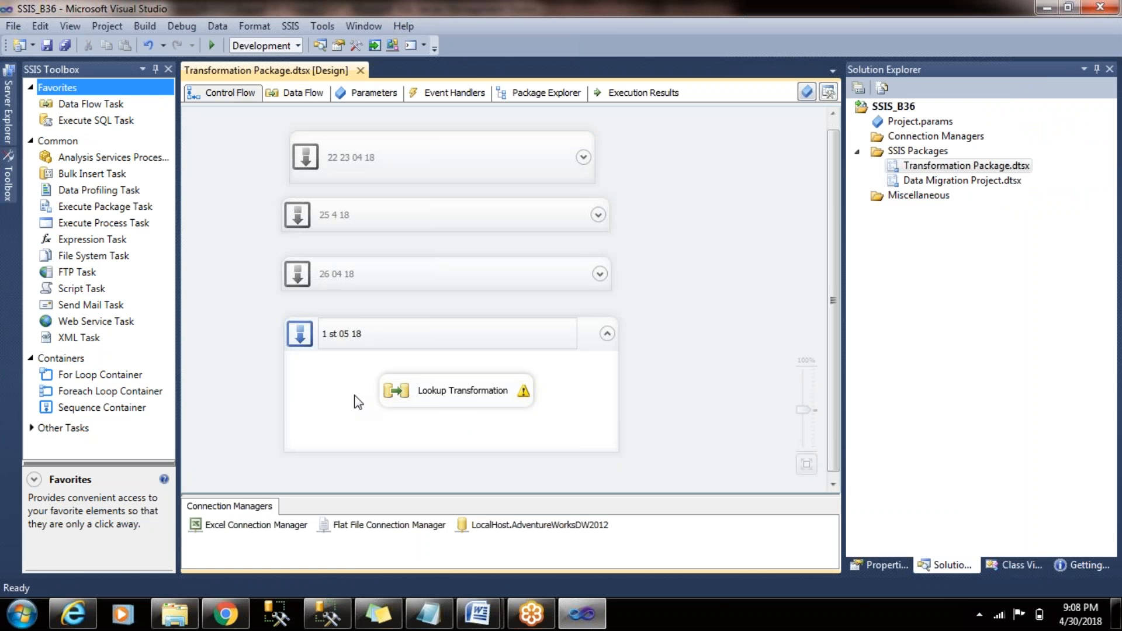
{"action": "left_click_drag", "start_coordinate": [463, 383], "coordinate": [460, 366]}
{"action": "left_click", "coordinate": [647, 250]}
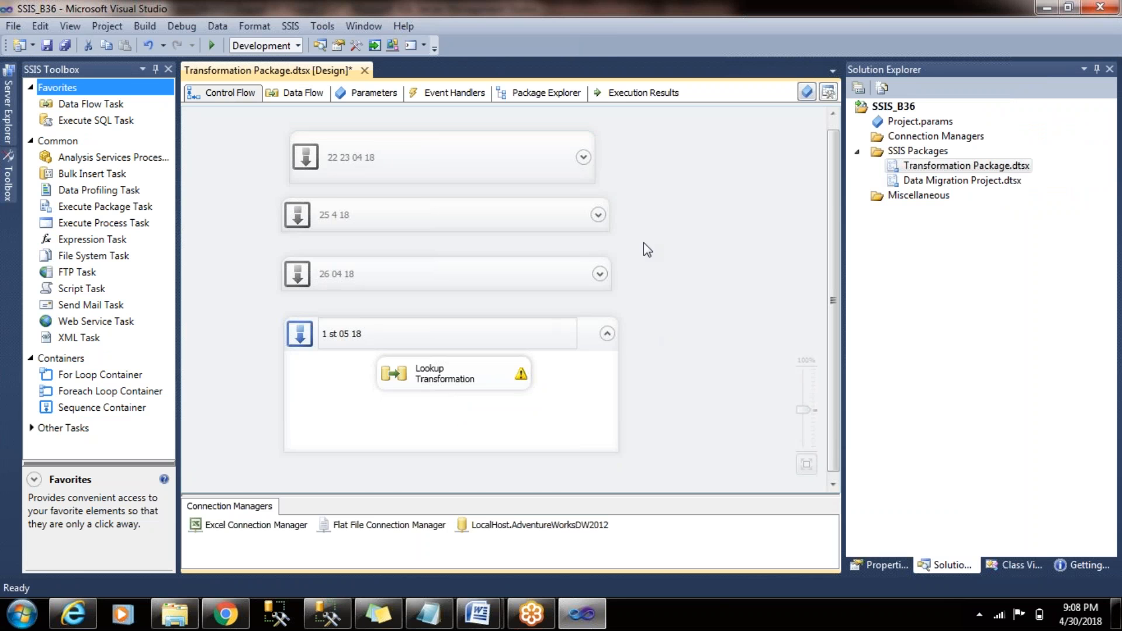
{"action": "key", "text": "alt+Tab"}
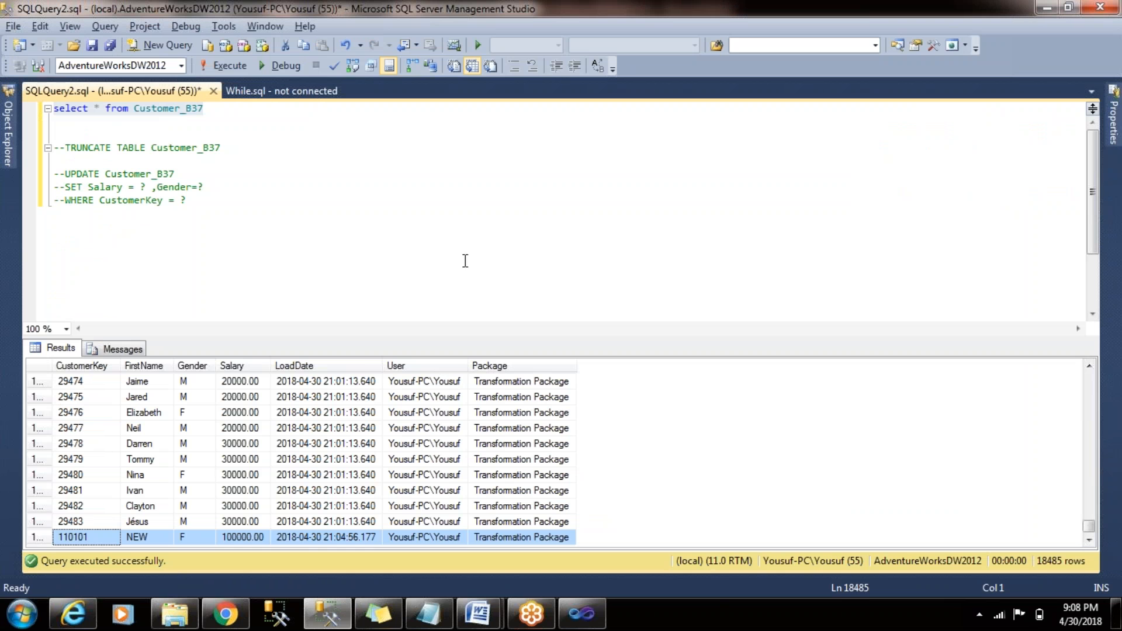
{"action": "left_click", "coordinate": [186, 203]}
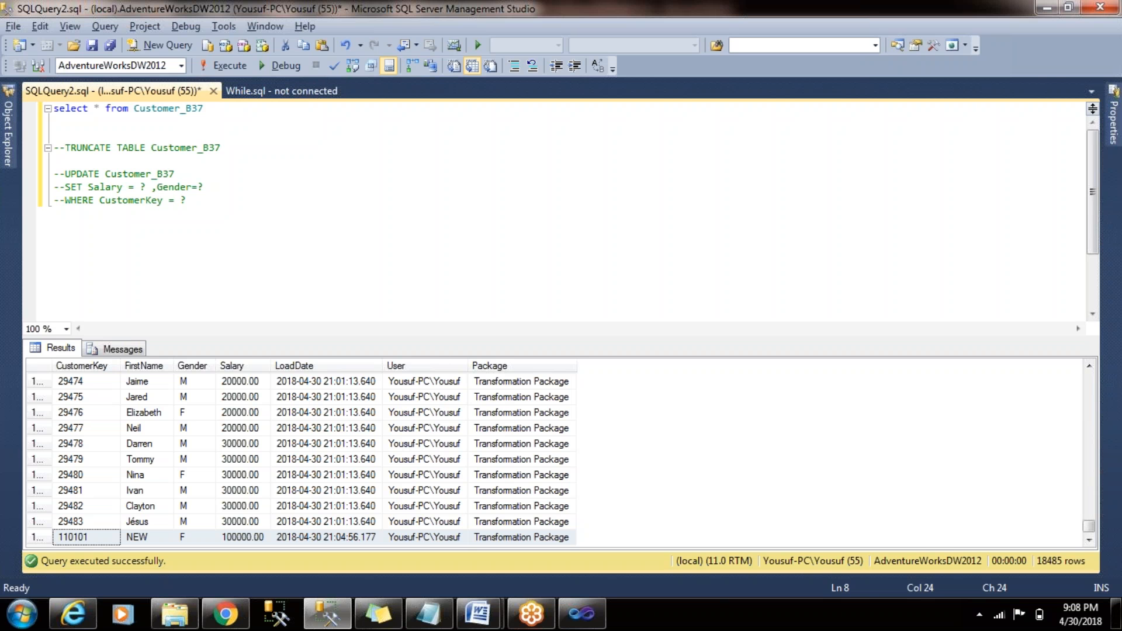
{"action": "key", "text": "alt+Tab"}
- Move the Lookup Transformation task further left within the 1 st 05 18 container and disable it
{"action": "left_click_drag", "start_coordinate": [467, 374], "coordinate": [411, 383]}
{"action": "right_click", "coordinate": [370, 378]}
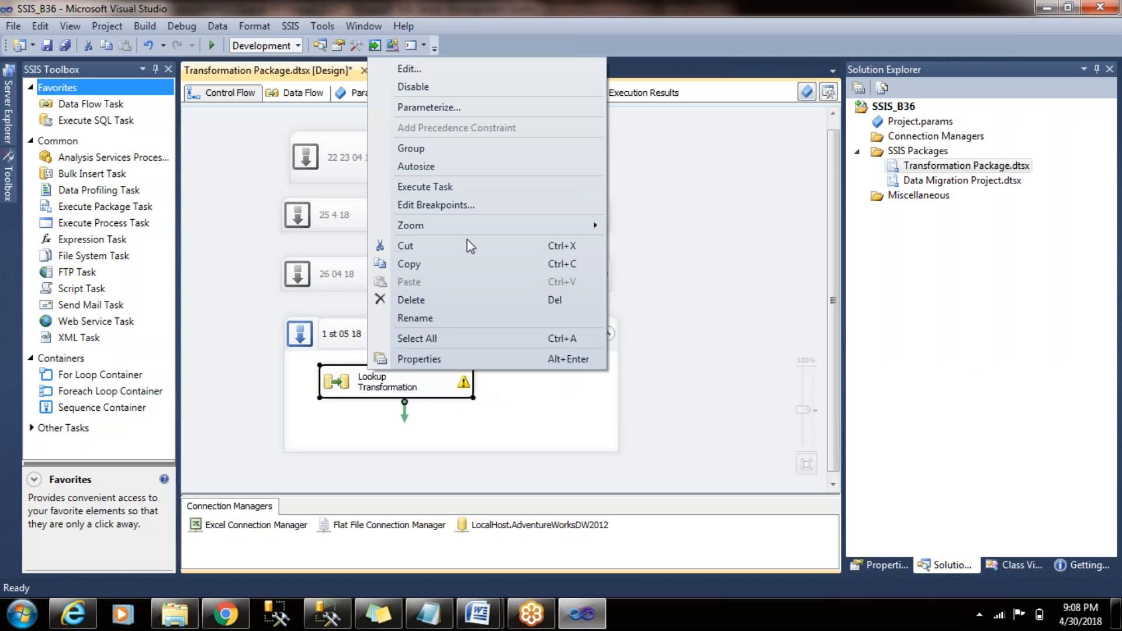
{"action": "left_click", "coordinate": [461, 87]}
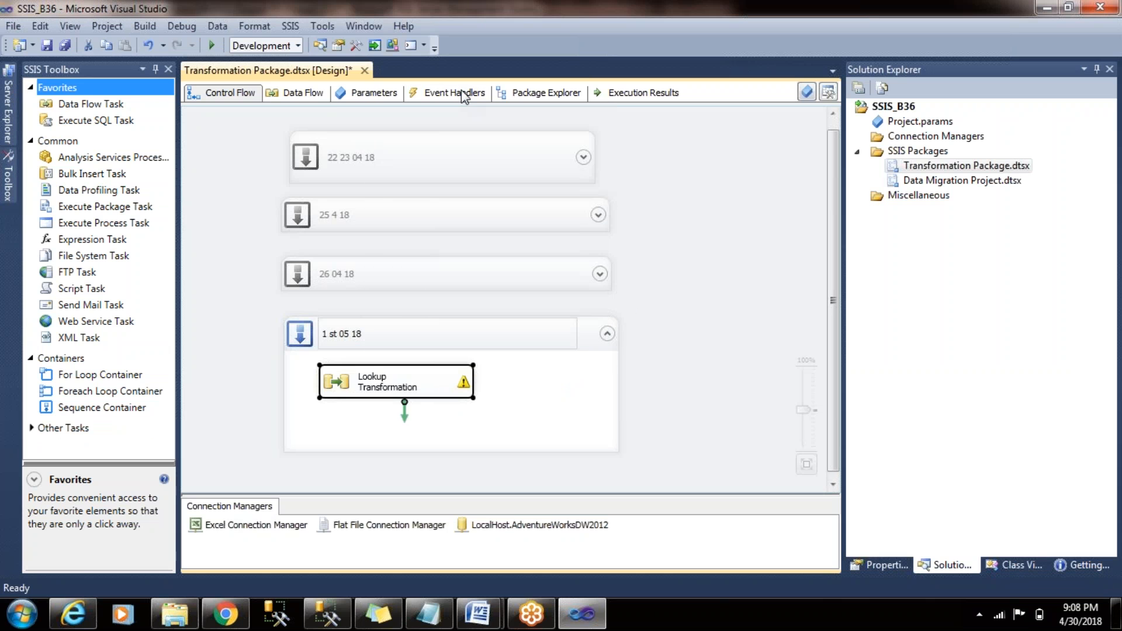
- Add a Data Flow Task to the 1 st 05 18 container and give it a Flat File Source that uses the Flat File Connection Manager
{"action": "left_click_drag", "start_coordinate": [114, 104], "coordinate": [561, 403]}
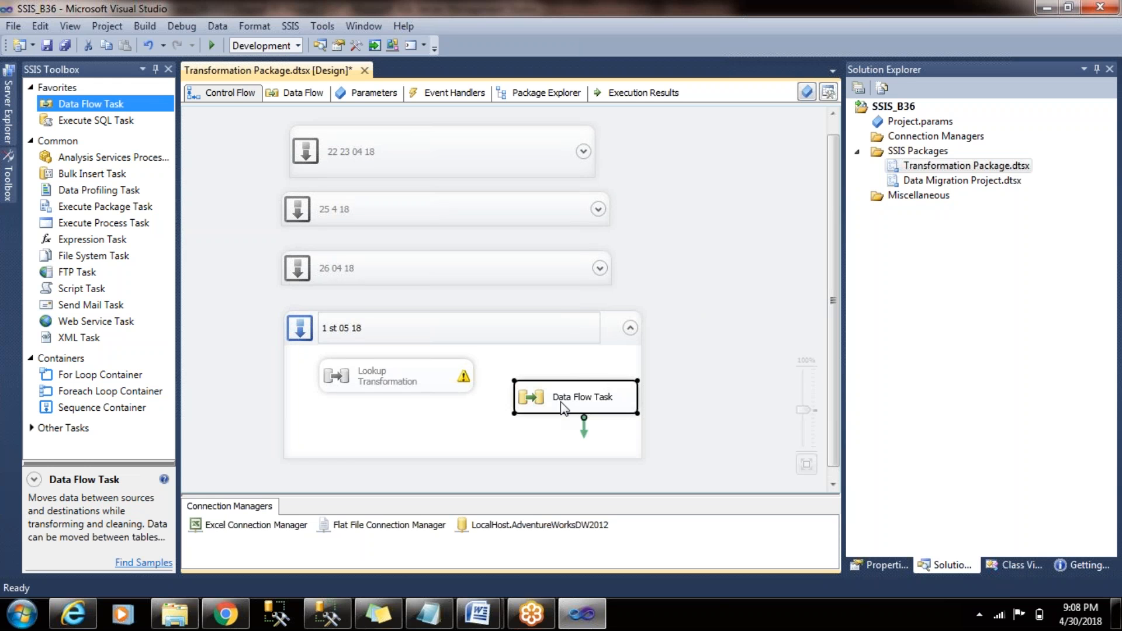
{"action": "double_click", "coordinate": [561, 403]}
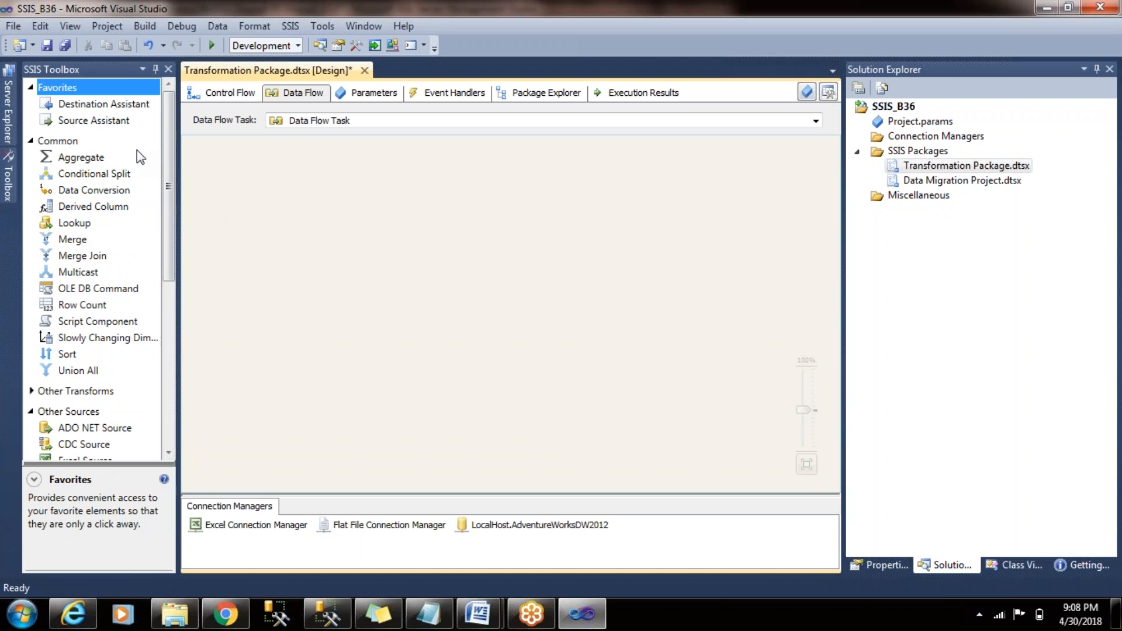
{"action": "left_click_drag", "start_coordinate": [174, 159], "coordinate": [180, 302]}
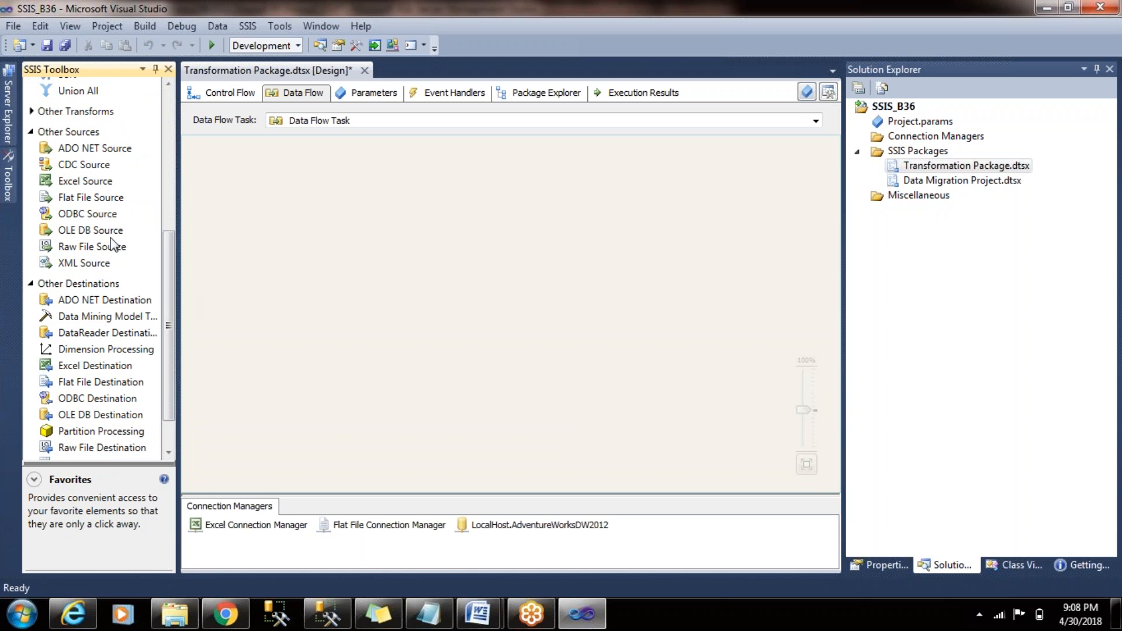
{"action": "left_click", "coordinate": [77, 200]}
{"action": "left_click_drag", "start_coordinate": [76, 200], "coordinate": [405, 174]}
{"action": "double_click", "coordinate": [440, 195]}
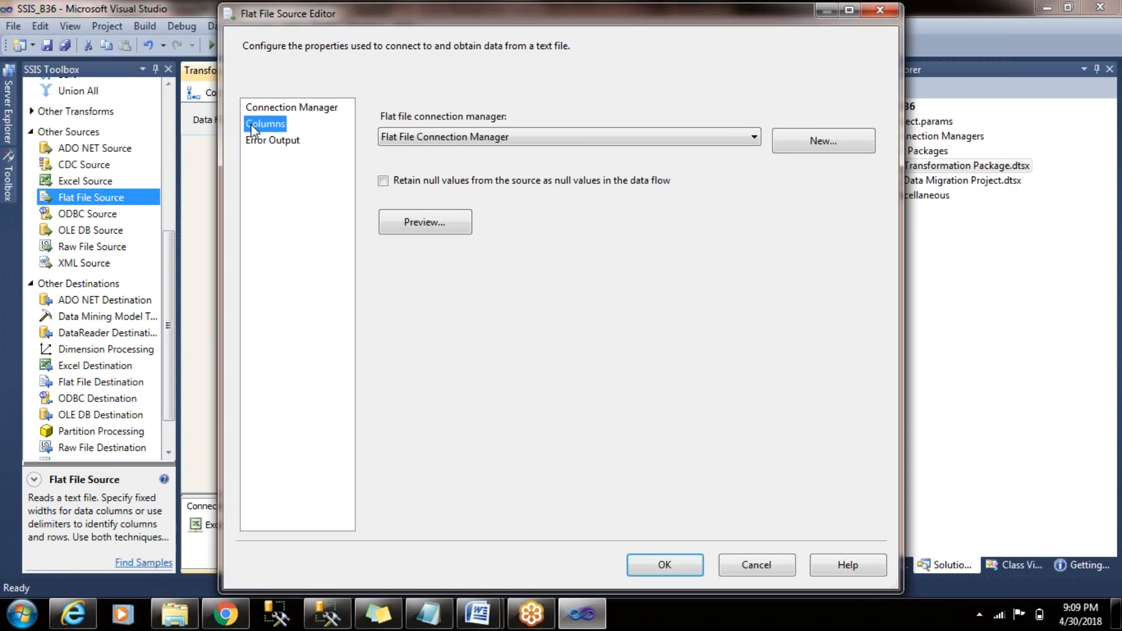
{"action": "left_click", "coordinate": [251, 124]}
{"action": "left_click", "coordinate": [648, 565]}
{"action": "left_click", "coordinate": [508, 373]}
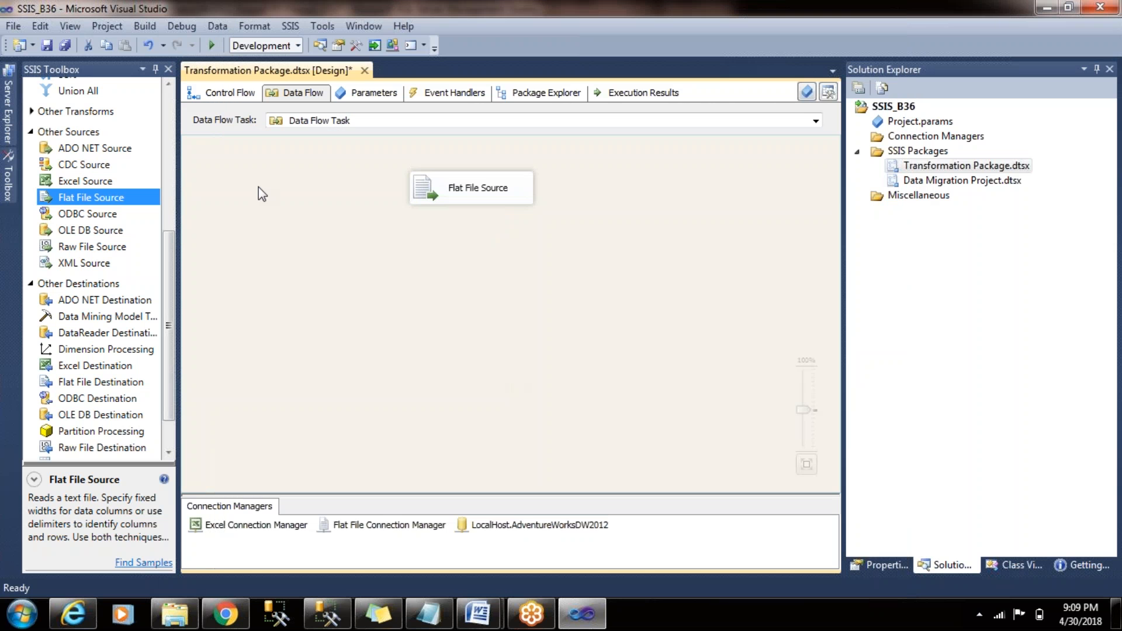
- Add a Slowly Changing Dimension transformation below the Flat File Source and connect the source's output to it
{"action": "left_click_drag", "start_coordinate": [172, 270], "coordinate": [165, 104]}
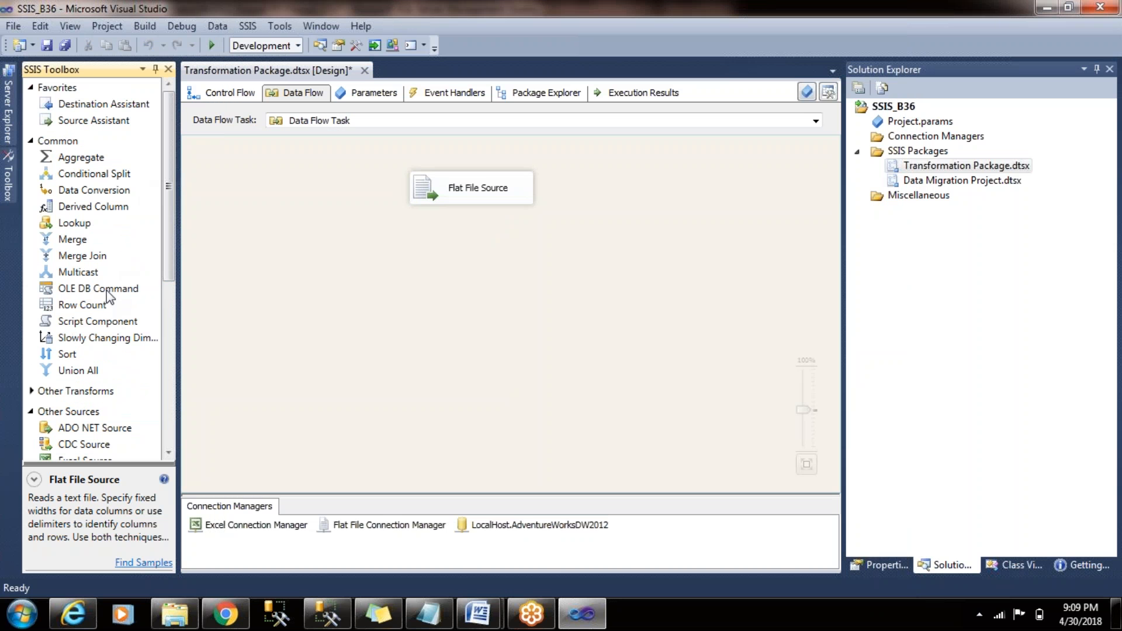
{"action": "left_click", "coordinate": [106, 338]}
{"action": "left_click_drag", "start_coordinate": [107, 338], "coordinate": [435, 268]}
{"action": "left_click_drag", "start_coordinate": [451, 299], "coordinate": [450, 298]}
{"action": "left_click", "coordinate": [476, 189]}
{"action": "left_click_drag", "start_coordinate": [479, 217], "coordinate": [512, 270]}
{"action": "left_click", "coordinate": [622, 253]}
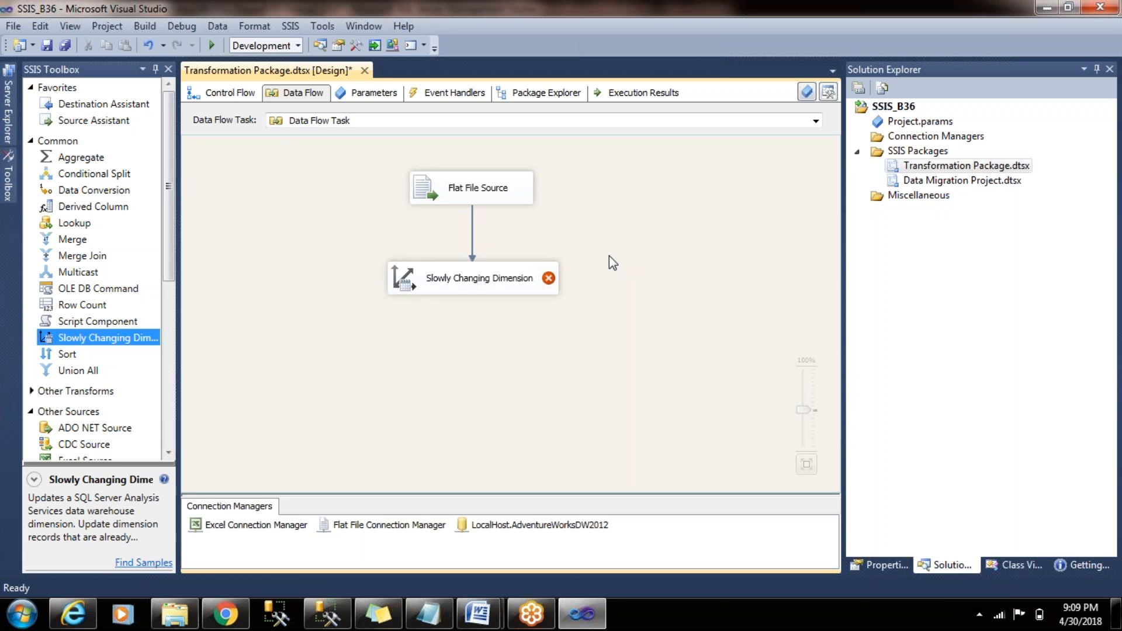
- Open the Slowly Changing Dimension Wizard and proceed to the dimension table and keys selection
{"action": "left_click", "coordinate": [455, 288]}
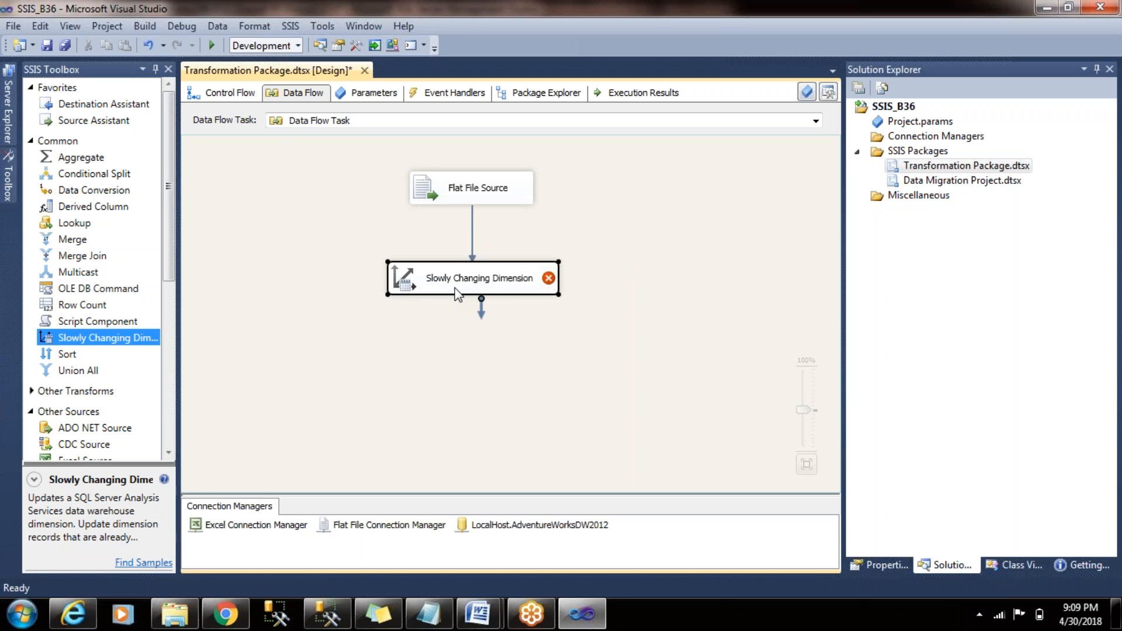
{"action": "double_click", "coordinate": [512, 293]}
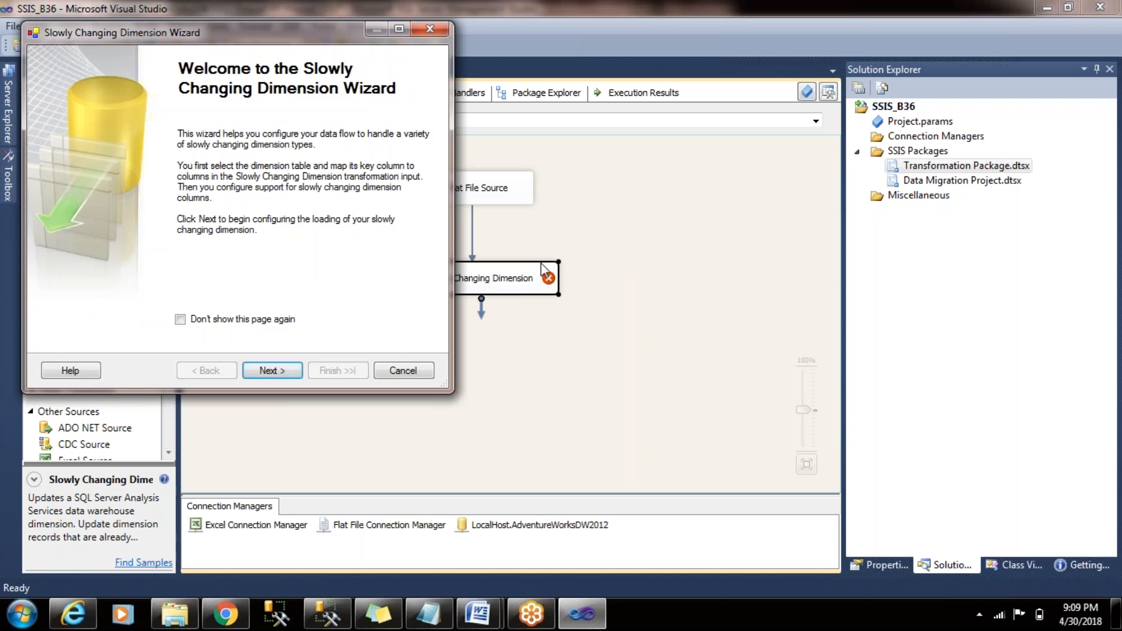
{"action": "left_click", "coordinate": [273, 370]}
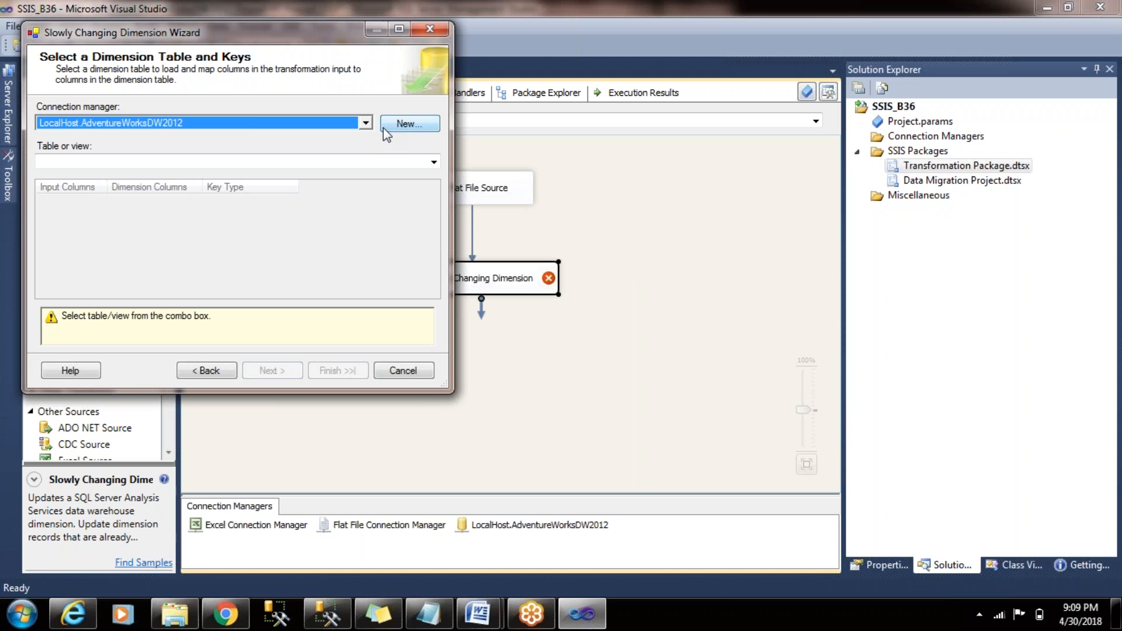
- Look through the OLE DB providers offered for a new connection manager and leave without creating one
{"action": "left_click", "coordinate": [407, 123]}
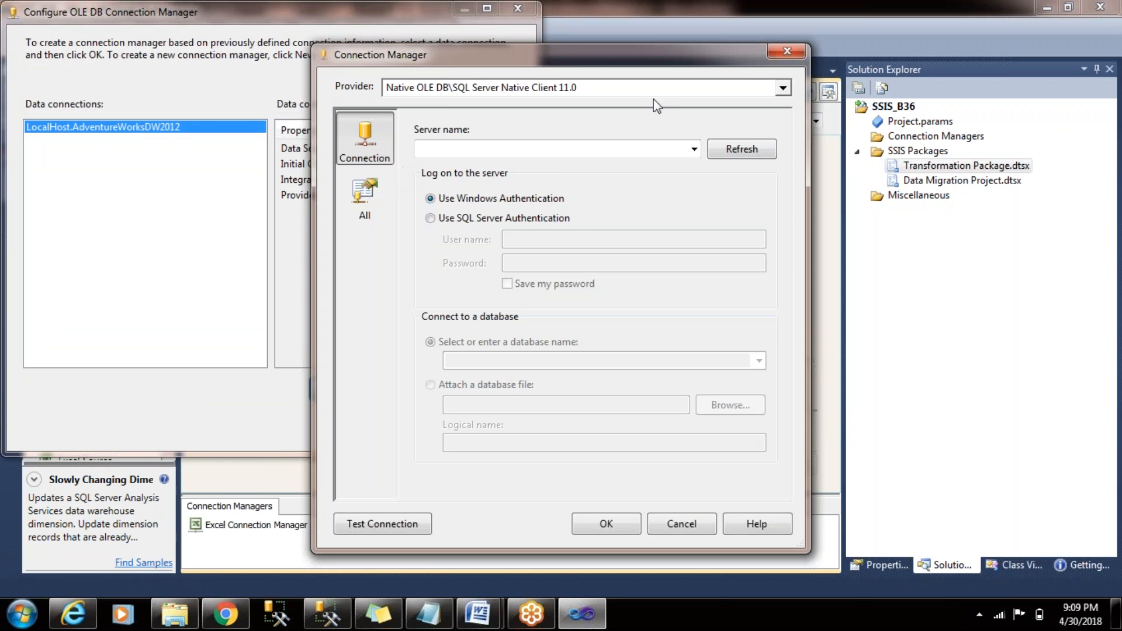
{"action": "left_click", "coordinate": [784, 87]}
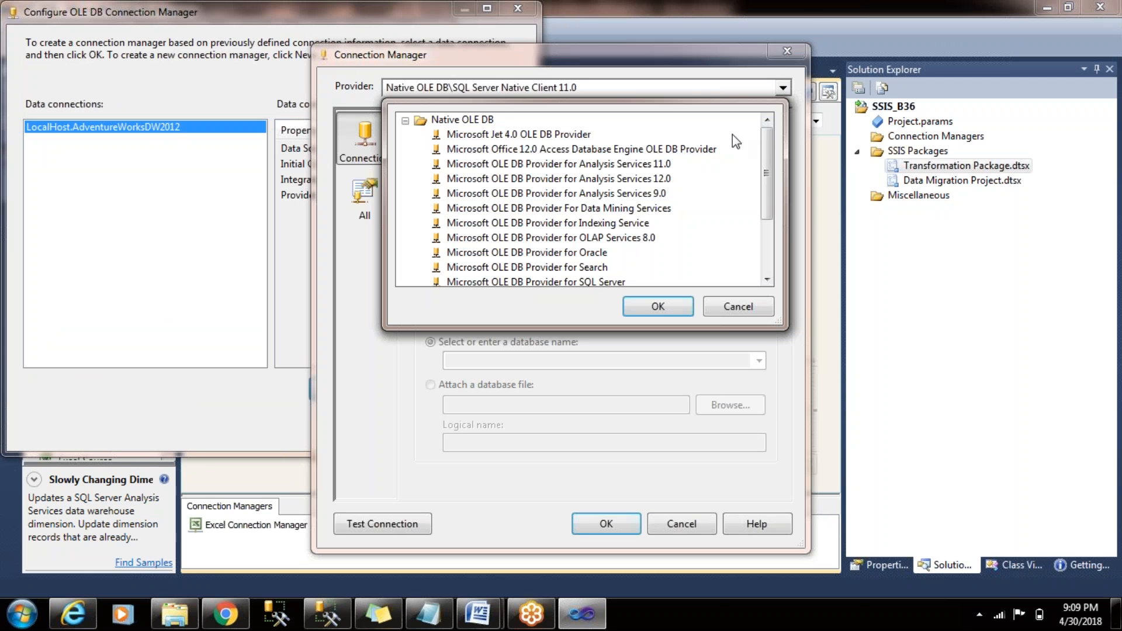
{"action": "left_click_drag", "start_coordinate": [767, 137], "coordinate": [772, 234]}
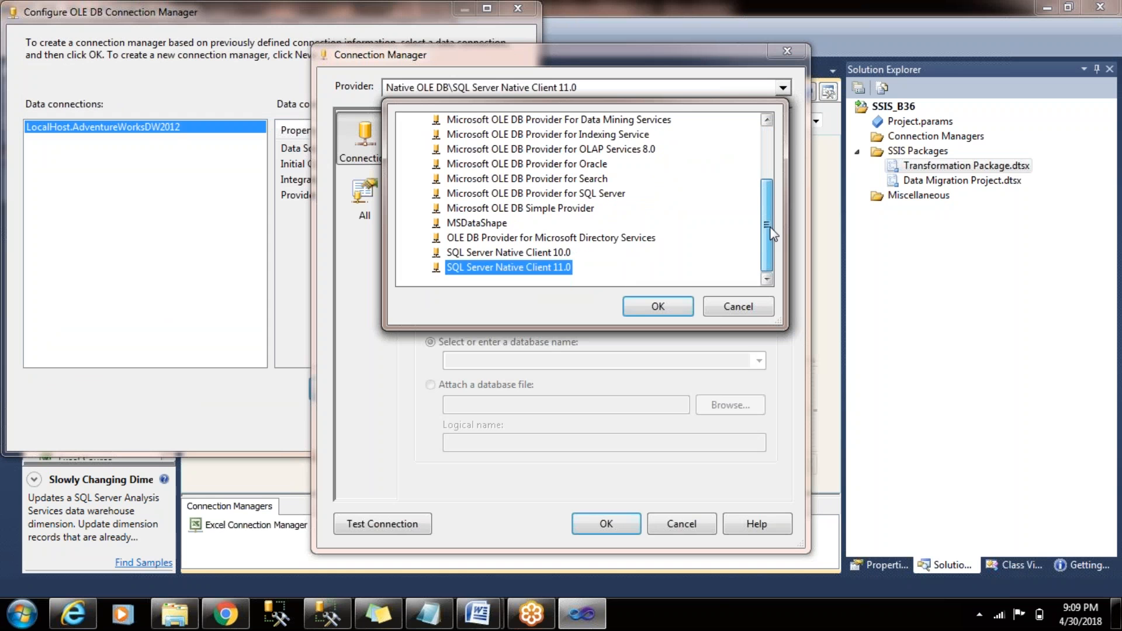
{"action": "mouse_move", "coordinate": [772, 191]}
{"action": "left_mouse_down"}
{"action": "mouse_move", "coordinate": [769, 129]}
{"action": "mouse_move", "coordinate": [766, 208]}
{"action": "left_mouse_up"}
{"action": "left_click", "coordinate": [738, 307]}
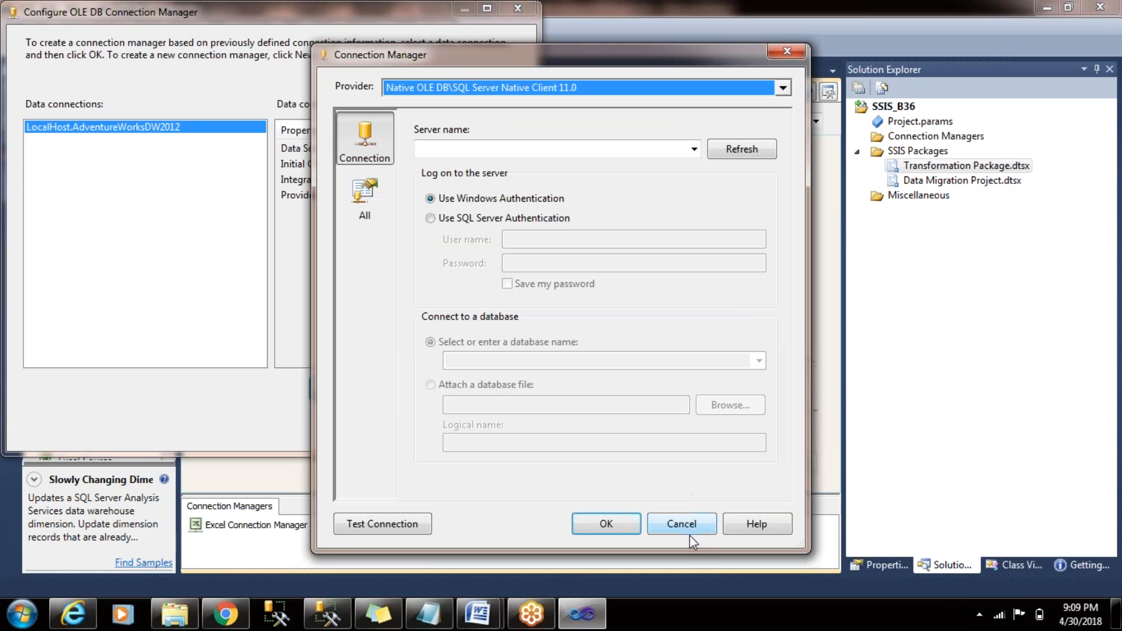
{"action": "left_click", "coordinate": [677, 518]}
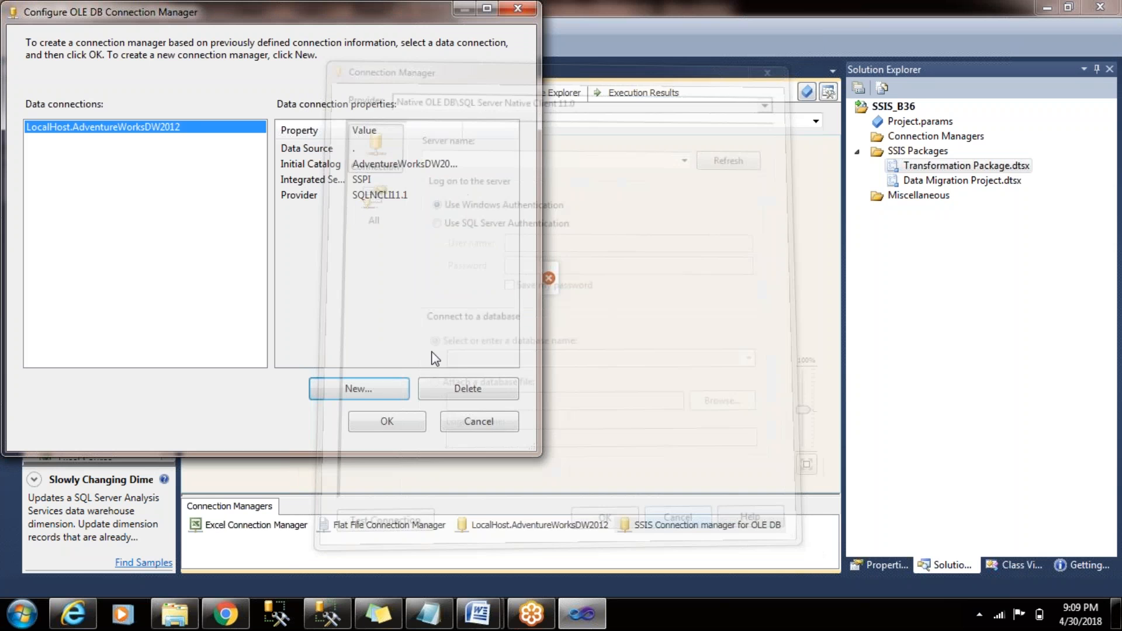
{"action": "left_click", "coordinate": [474, 423]}
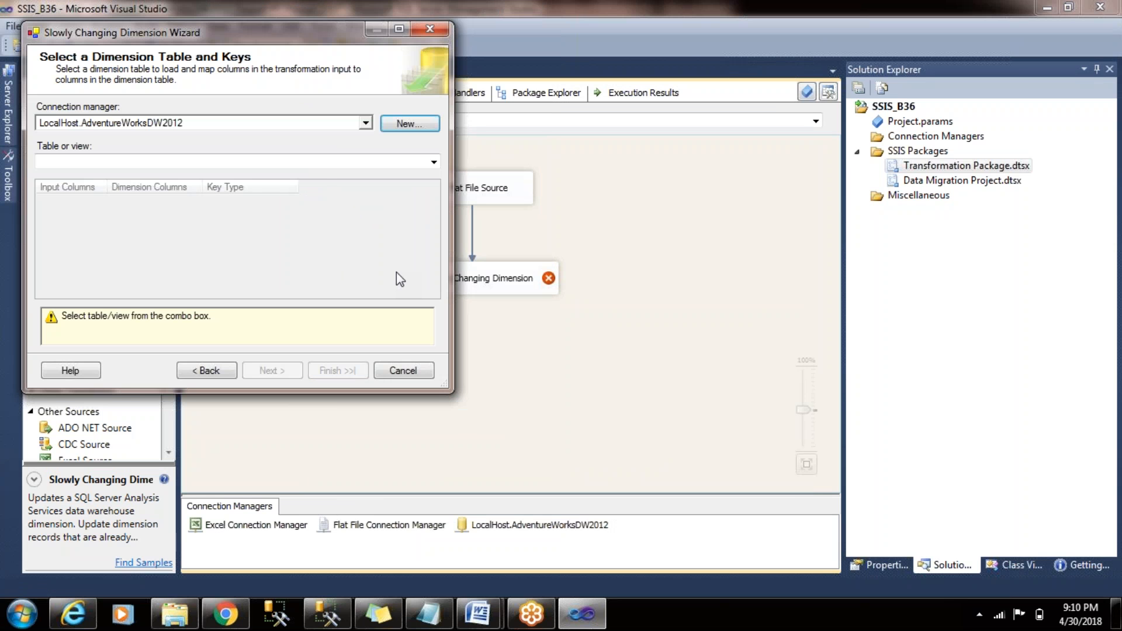
- Choose [dbo].[Customer_B37] as the dimension table, using the LocalHost.AdventureWorksDW2012 connection
{"action": "left_click_drag", "start_coordinate": [299, 30], "coordinate": [562, 81]}
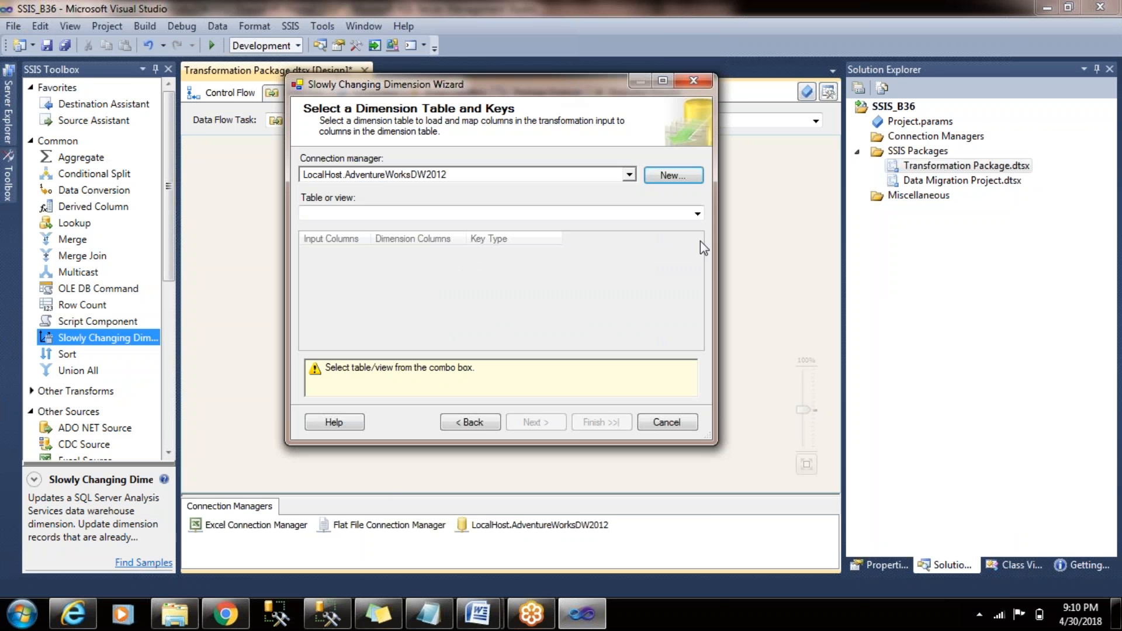
{"action": "left_click", "coordinate": [697, 214]}
{"action": "left_click_drag", "start_coordinate": [697, 251], "coordinate": [697, 282]}
{"action": "left_click", "coordinate": [595, 250]}
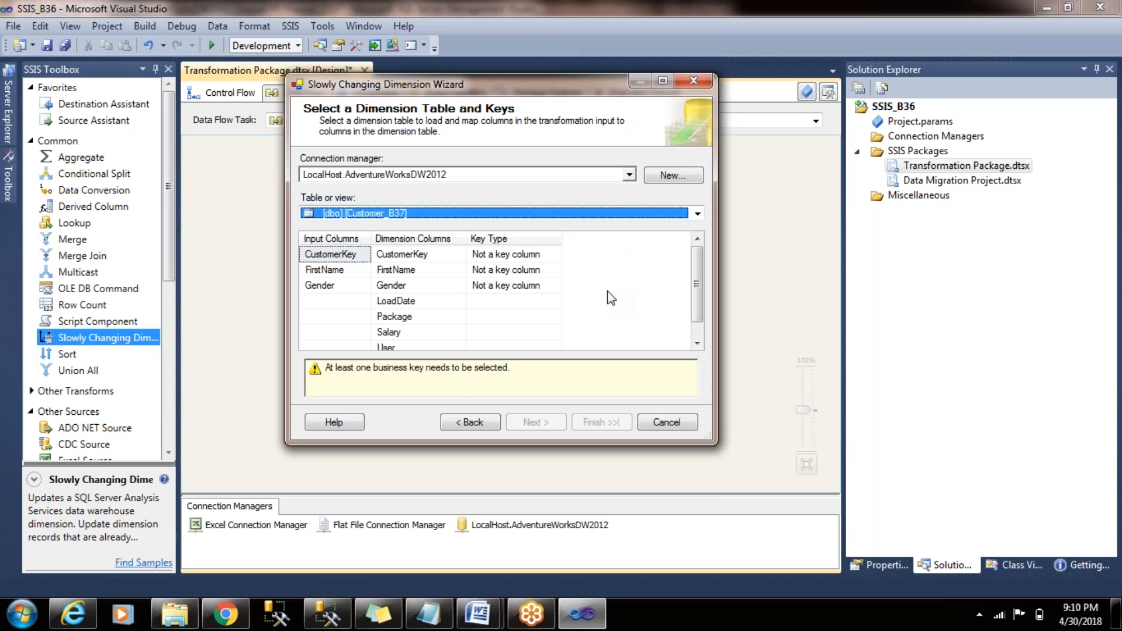
- Set the key type of the CustomerKey column to Business key
{"action": "left_click", "coordinate": [496, 383]}
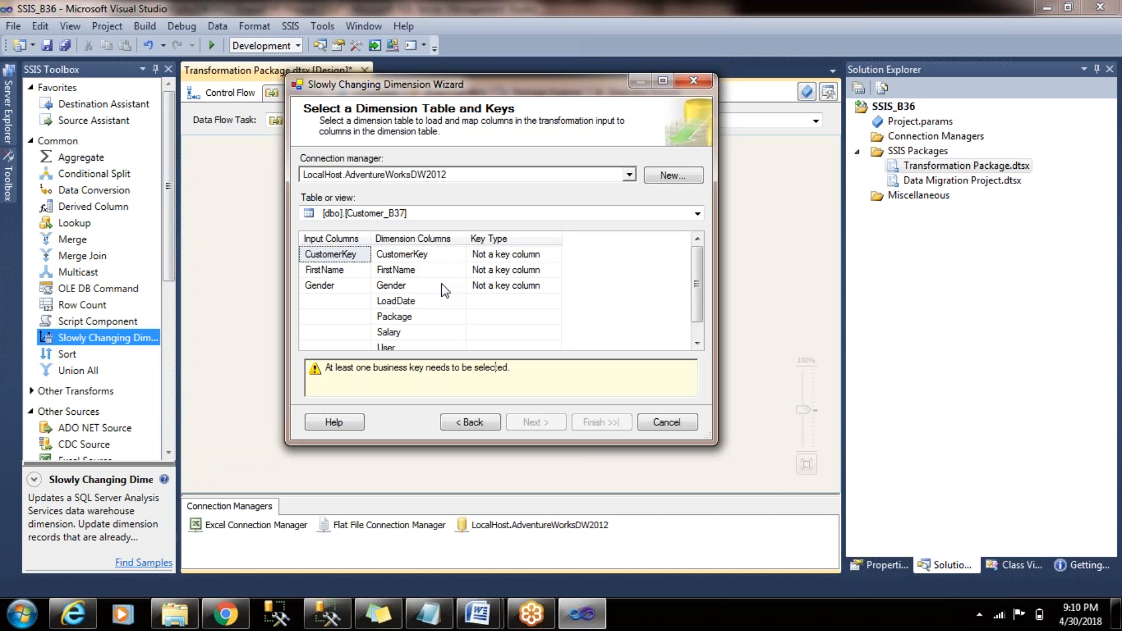
{"action": "left_click", "coordinate": [554, 255]}
{"action": "left_click", "coordinate": [554, 255]}
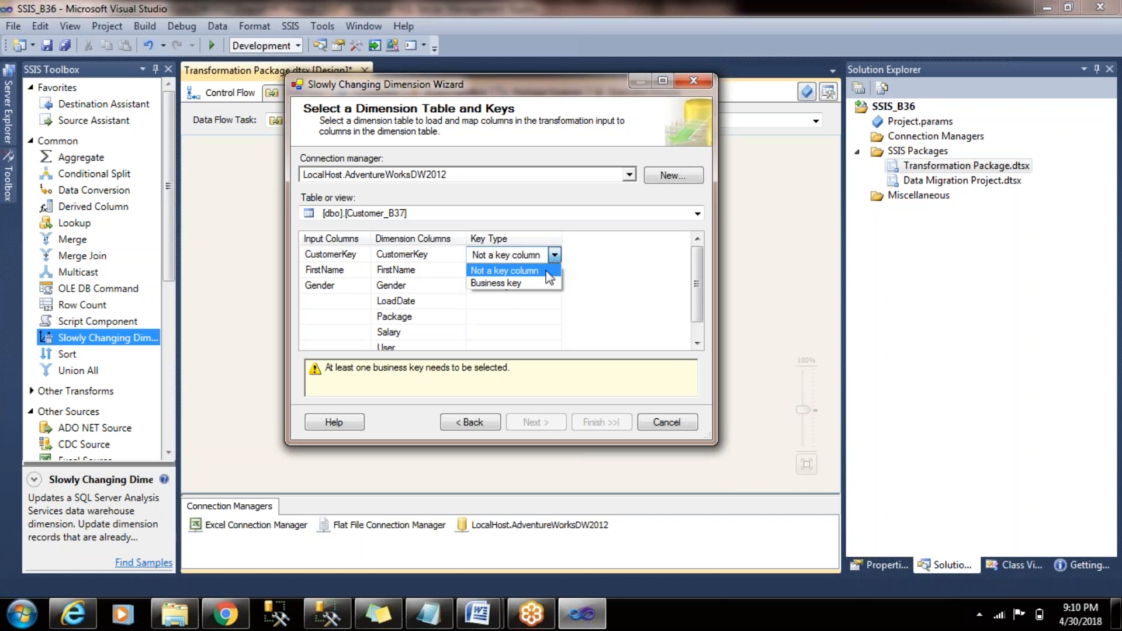
{"action": "left_click", "coordinate": [547, 282]}
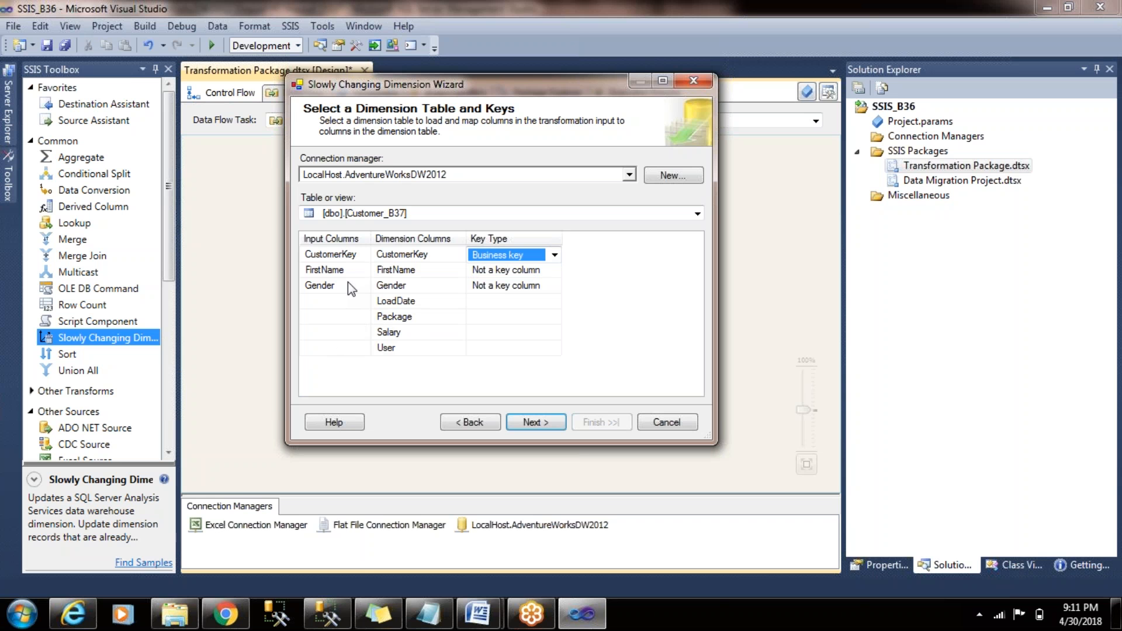
- Map the YearlyIncome input column to the Salary dimension column and cancel the wizard
{"action": "left_click", "coordinate": [363, 301]}
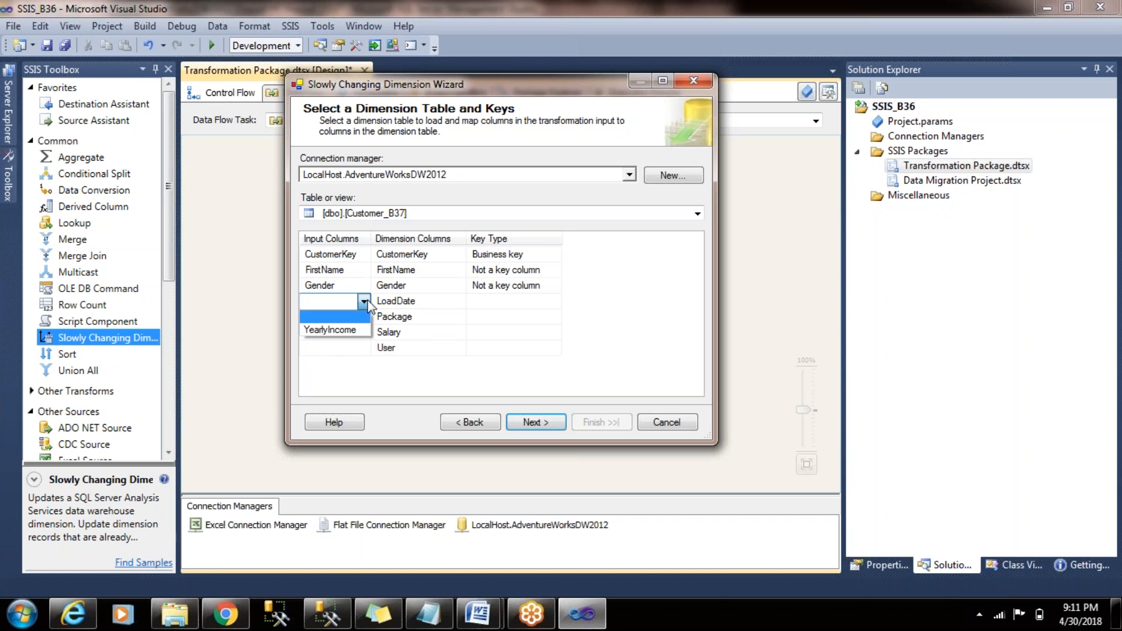
{"action": "left_click", "coordinate": [366, 302]}
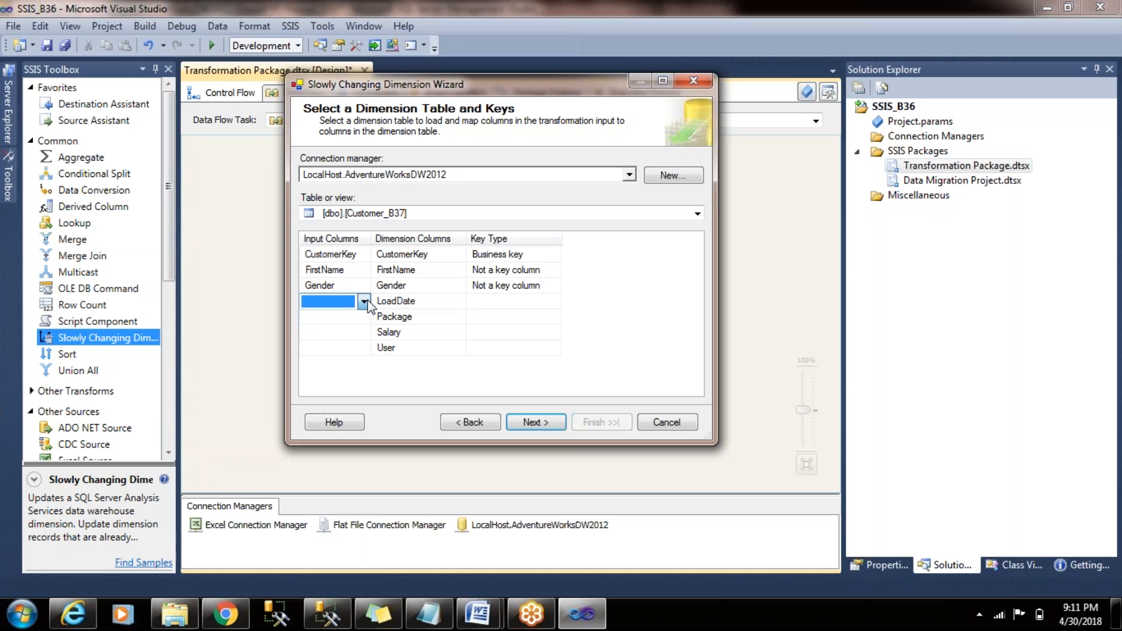
{"action": "left_click", "coordinate": [364, 332]}
{"action": "left_click", "coordinate": [356, 363]}
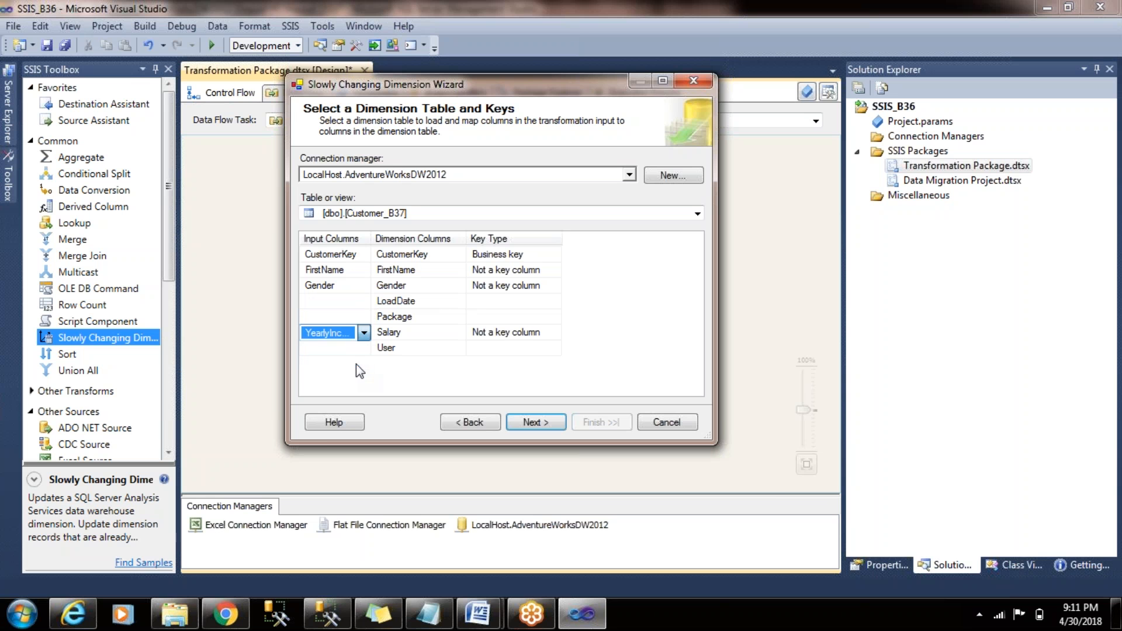
{"action": "left_click", "coordinate": [399, 384]}
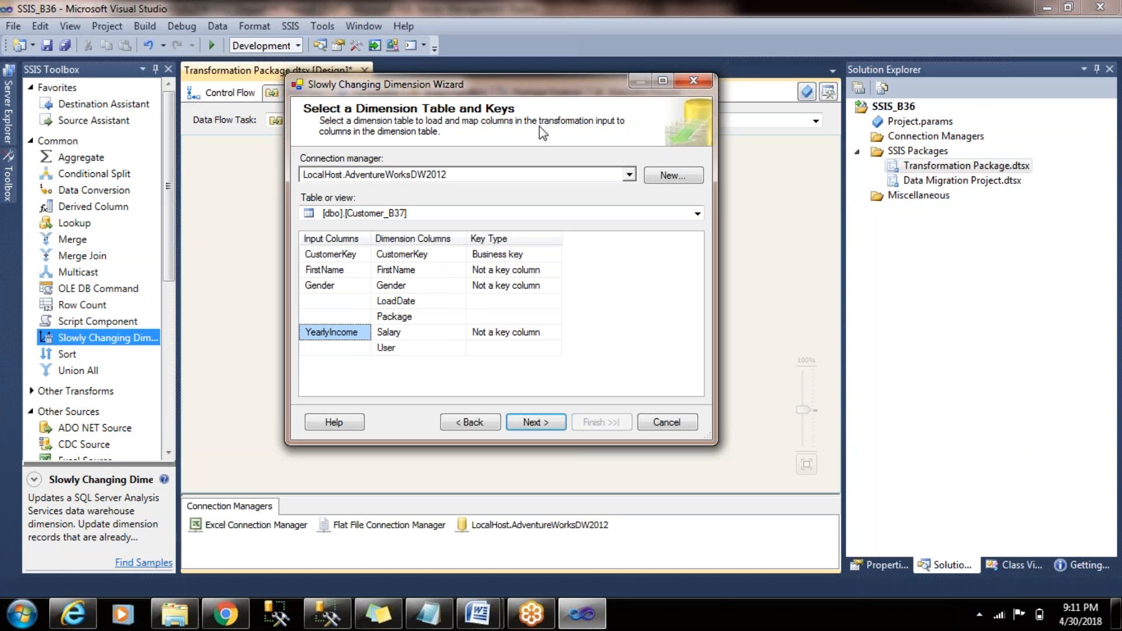
{"action": "left_click_drag", "start_coordinate": [555, 89], "coordinate": [514, 92]}
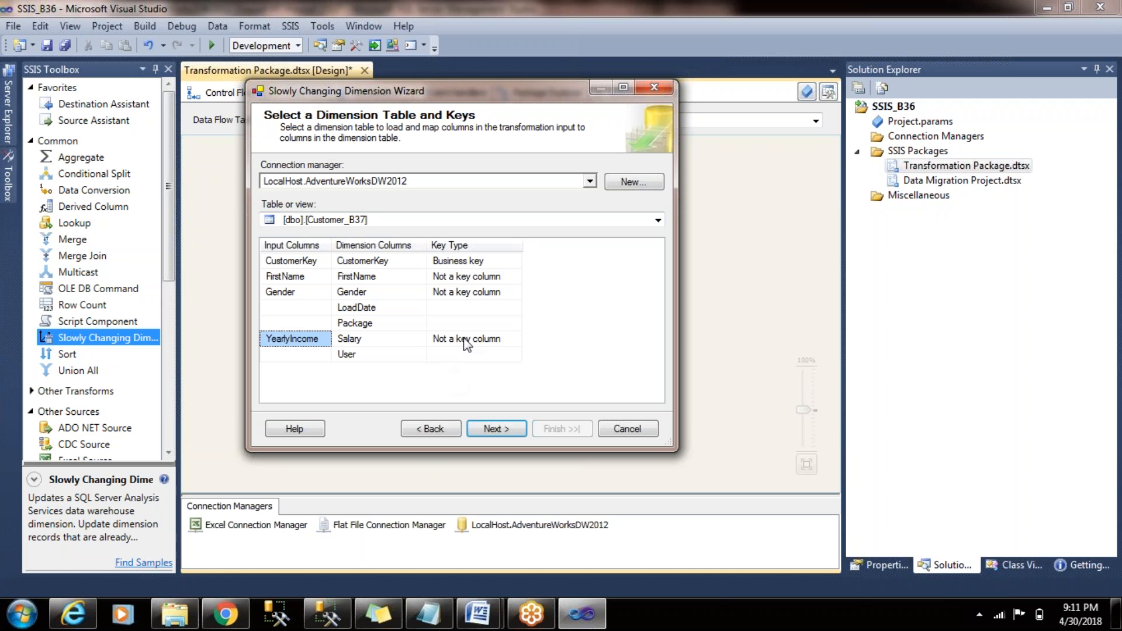
{"action": "left_click", "coordinate": [640, 426]}
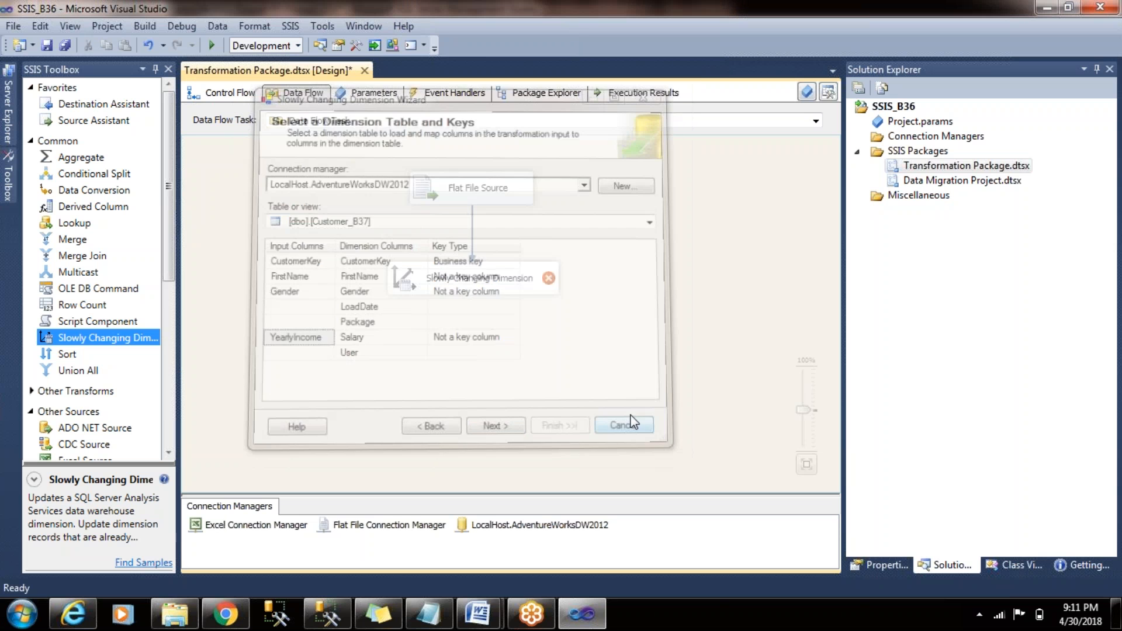
- In the Flat File Source's advanced properties, set the FirstName output column's data type to Unicode string [DT_WSTR]
{"action": "right_click", "coordinate": [469, 187]}
{"action": "left_click", "coordinate": [550, 214]}
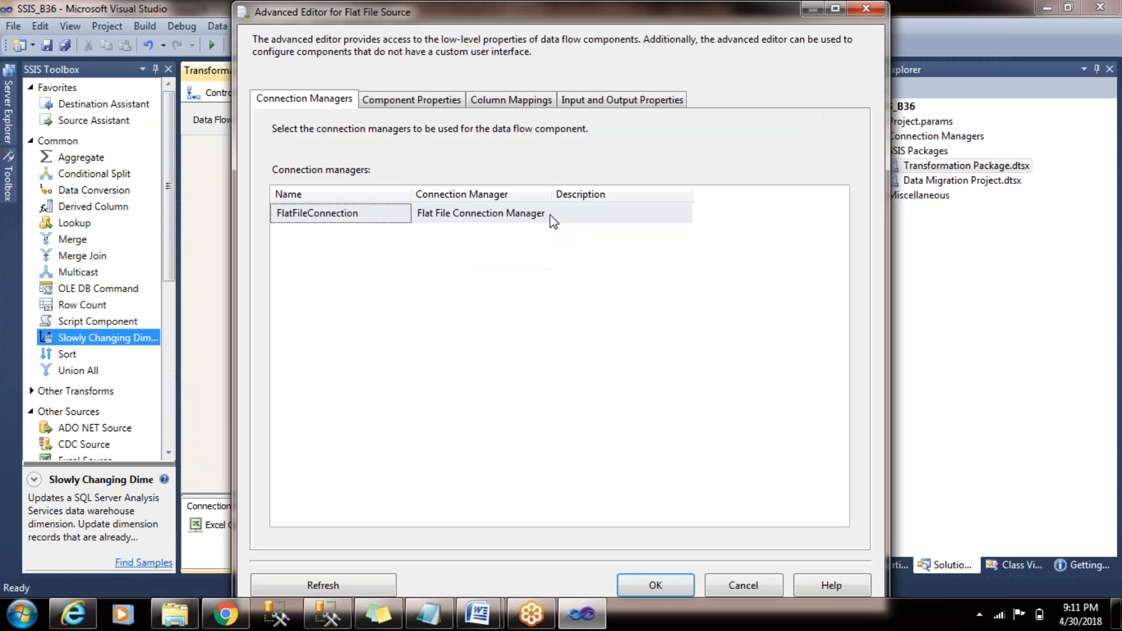
{"action": "left_click", "coordinate": [618, 100]}
{"action": "left_click", "coordinate": [277, 188]}
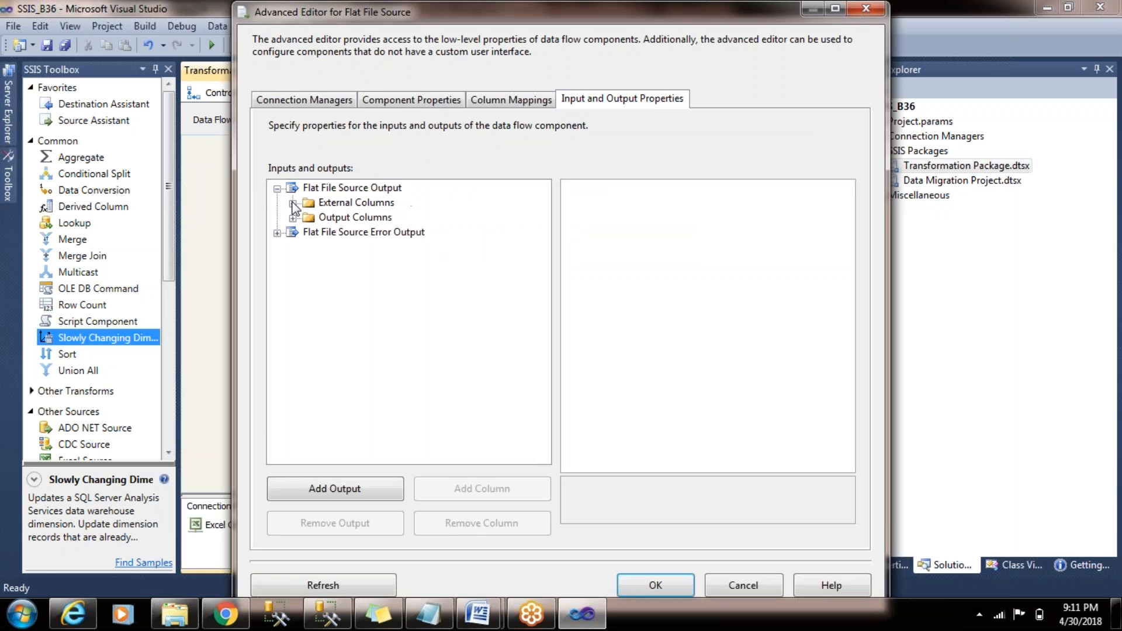
{"action": "left_click", "coordinate": [293, 217]}
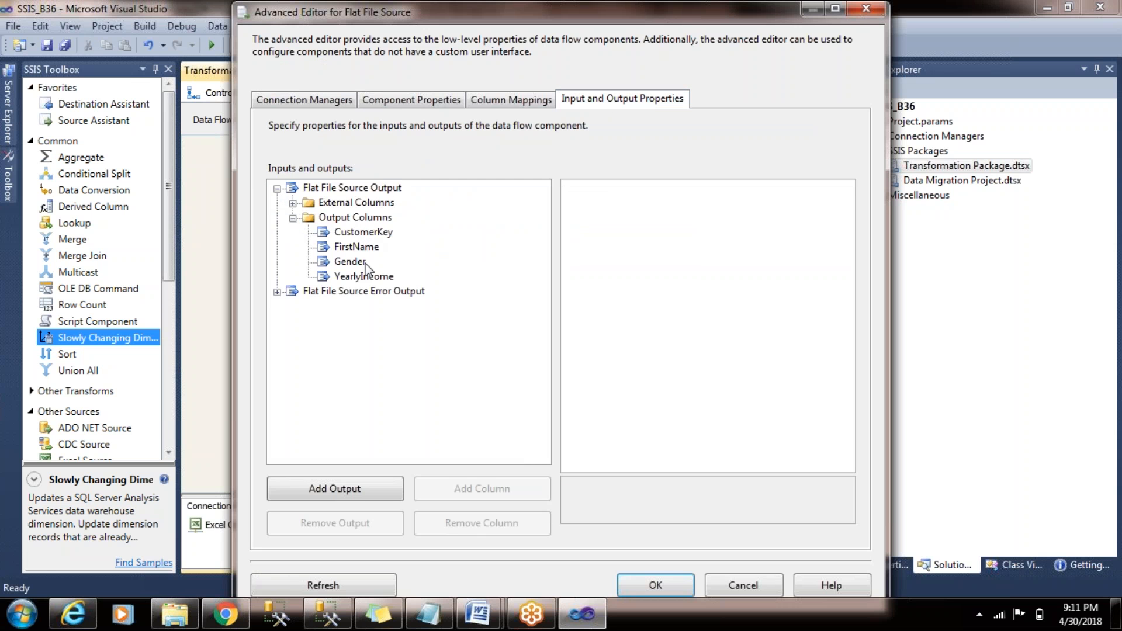
{"action": "left_click", "coordinate": [357, 246]}
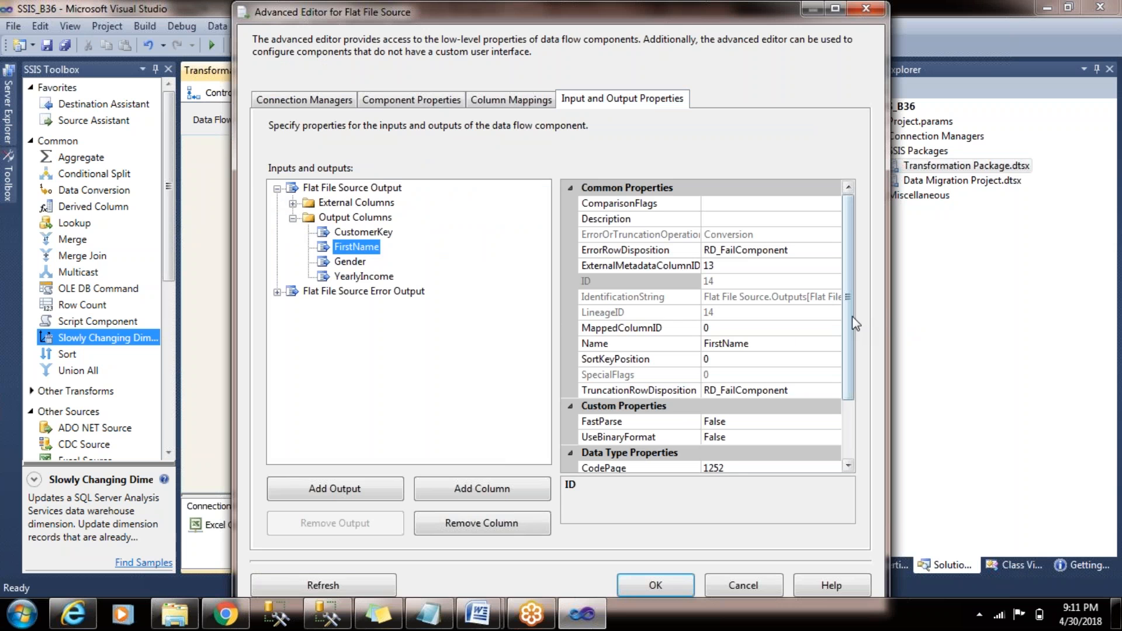
{"action": "left_click_drag", "start_coordinate": [850, 317], "coordinate": [858, 415]}
{"action": "left_click", "coordinate": [801, 407]}
{"action": "left_click", "coordinate": [834, 406]}
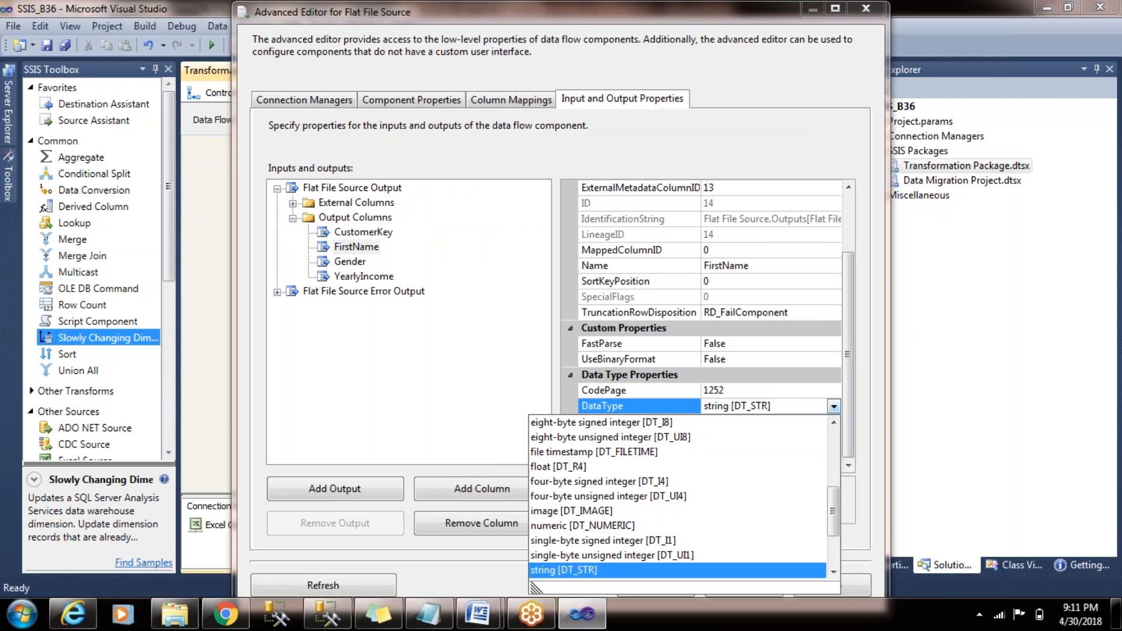
{"action": "scroll", "coordinate": [834, 493], "scroll_direction": "down", "scroll_amount": 2}
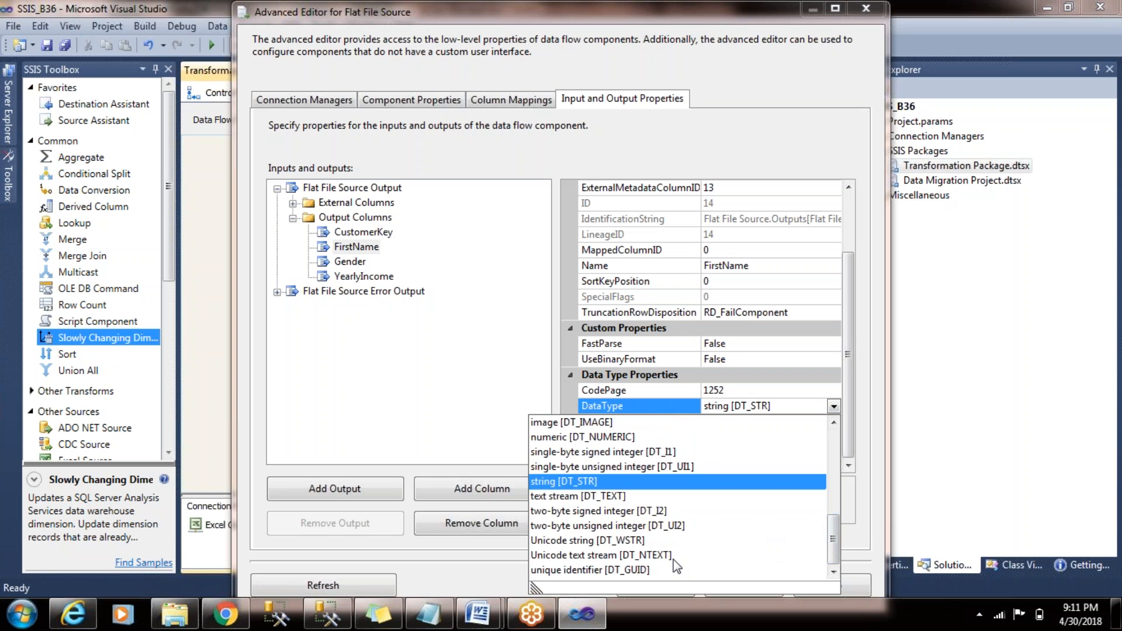
{"action": "left_click", "coordinate": [673, 540]}
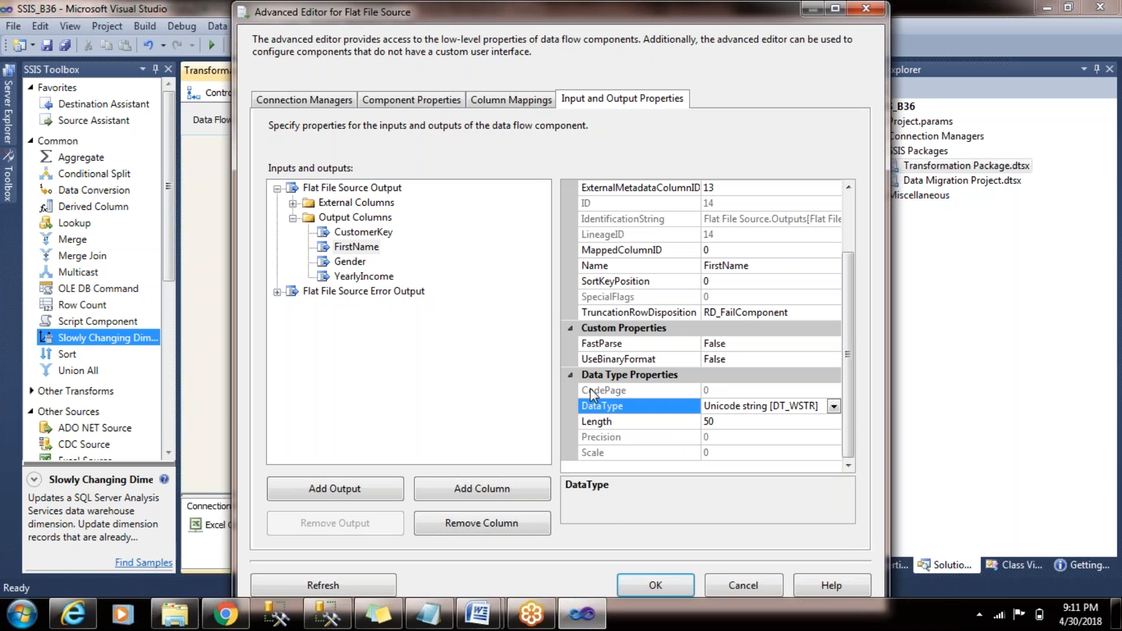
- Set the Gender output column's data type to Unicode string [DT_WSTR] and accept the source changes
{"action": "left_click", "coordinate": [350, 264]}
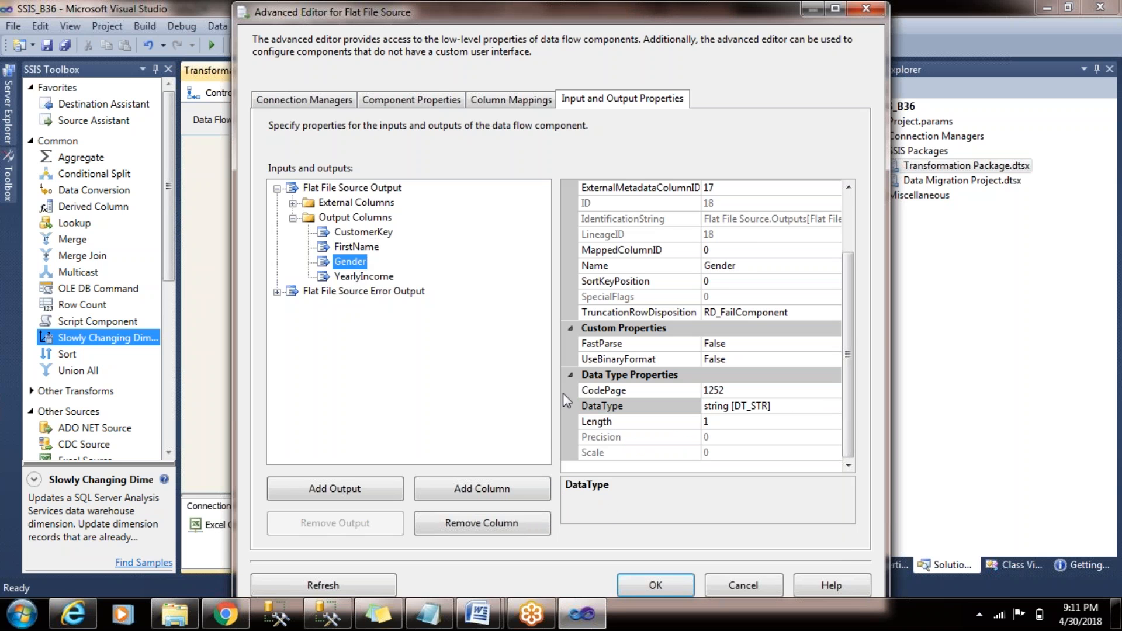
{"action": "left_click", "coordinate": [806, 406]}
{"action": "left_click", "coordinate": [833, 406]}
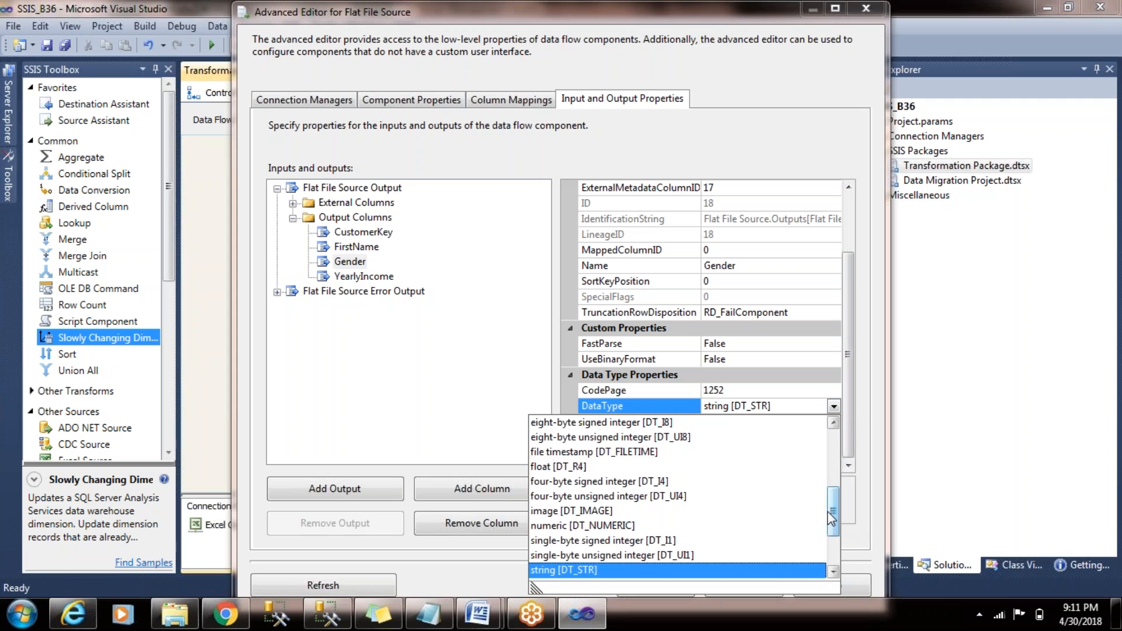
{"action": "scroll", "coordinate": [629, 547], "scroll_direction": "down", "scroll_amount": 2}
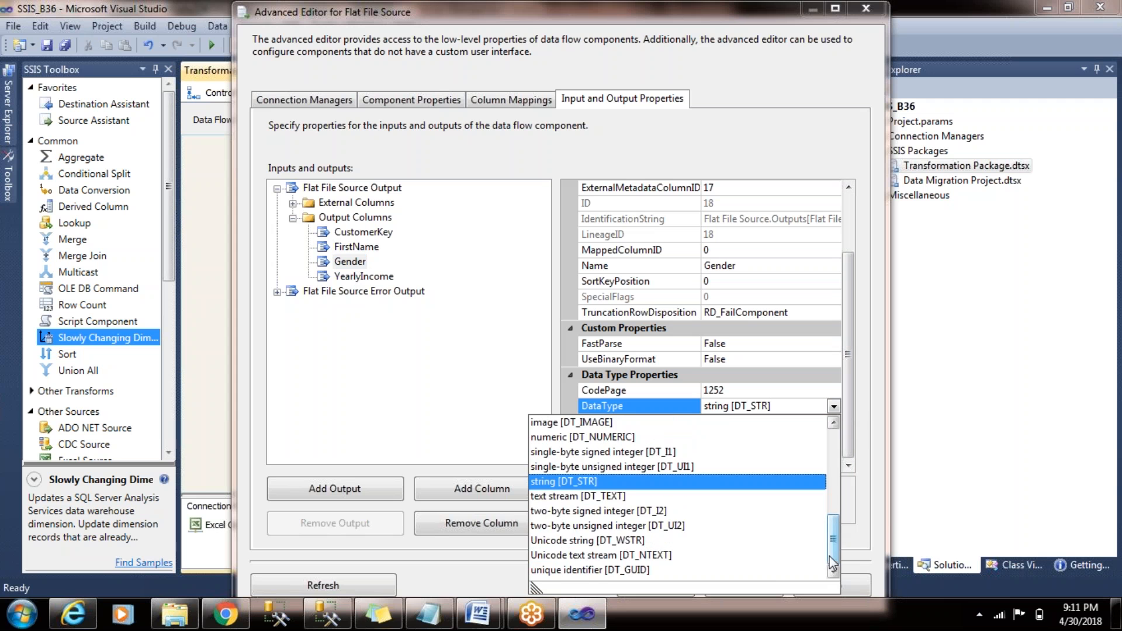
{"action": "left_click", "coordinate": [627, 541]}
{"action": "left_click", "coordinate": [672, 581]}
- Configure the Slowly Changing Dimension transformation to use [dbo].[Customer_B37] as its dimension table
{"action": "double_click", "coordinate": [488, 287]}
{"action": "left_click", "coordinate": [352, 436]}
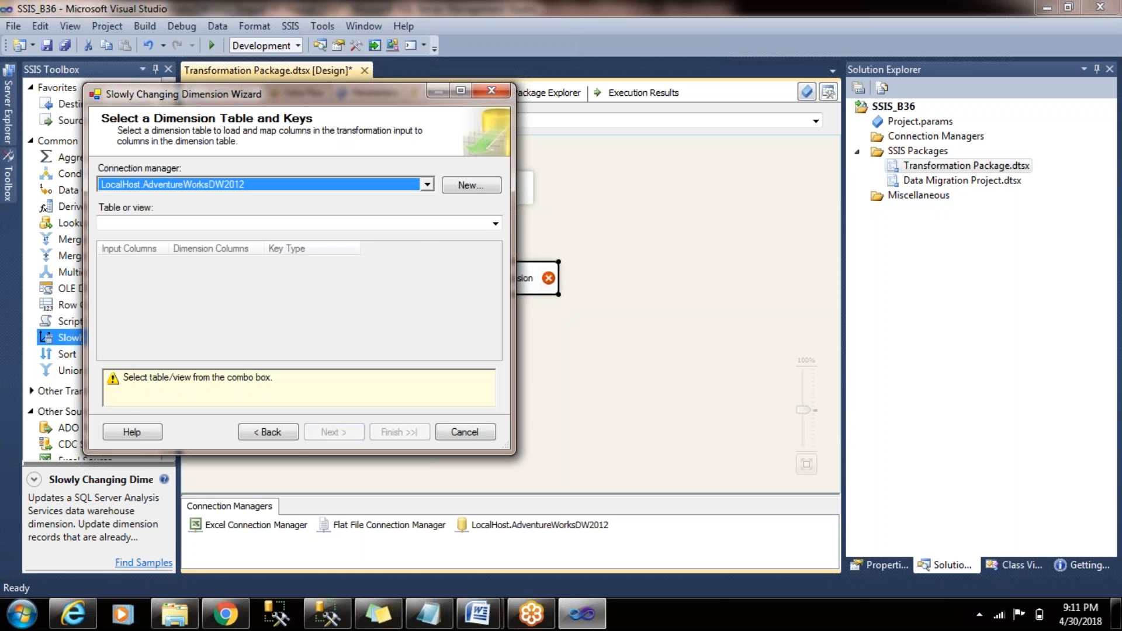
{"action": "left_click", "coordinate": [495, 224]}
{"action": "mouse_move", "coordinate": [496, 268]}
{"action": "left_mouse_down"}
{"action": "mouse_move", "coordinate": [498, 377]}
{"action": "mouse_move", "coordinate": [495, 263]}
{"action": "mouse_move", "coordinate": [492, 286]}
{"action": "left_mouse_up"}
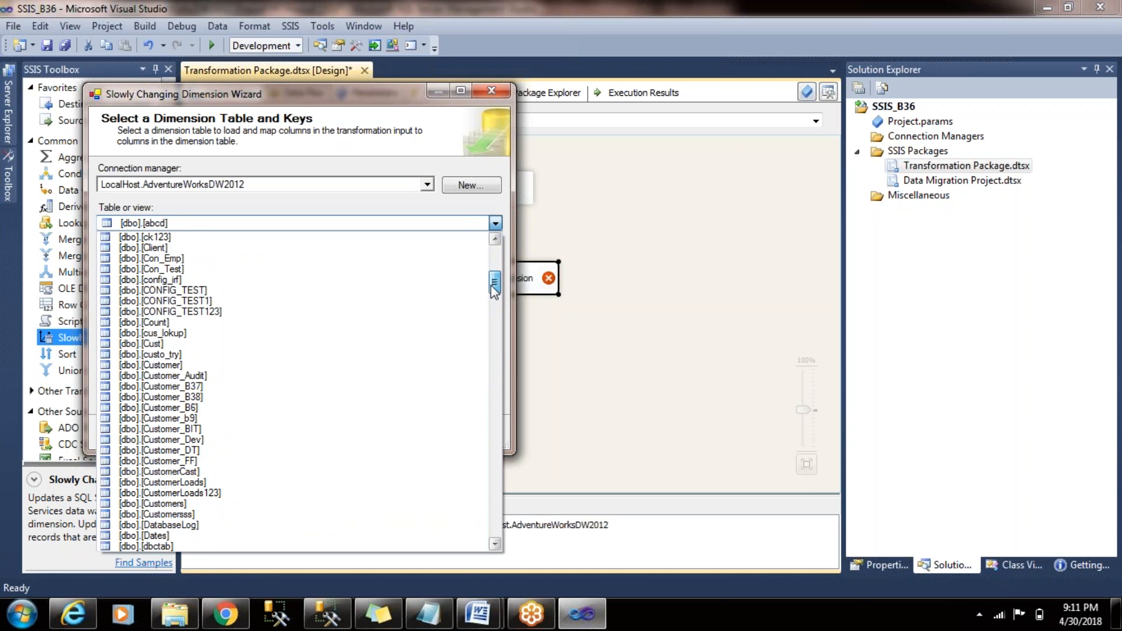
{"action": "left_click", "coordinate": [394, 387]}
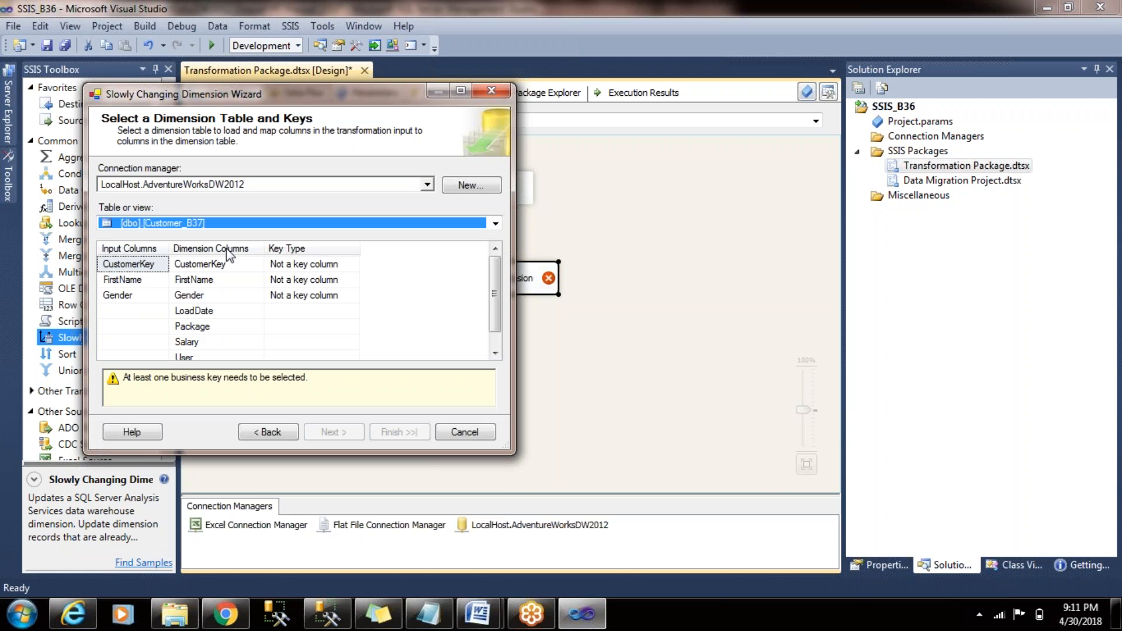
- Make CustomerKey the Business key and map the YearlyIncome input column to the Salary dimension column
{"action": "left_click", "coordinate": [349, 266]}
{"action": "left_click", "coordinate": [351, 266]}
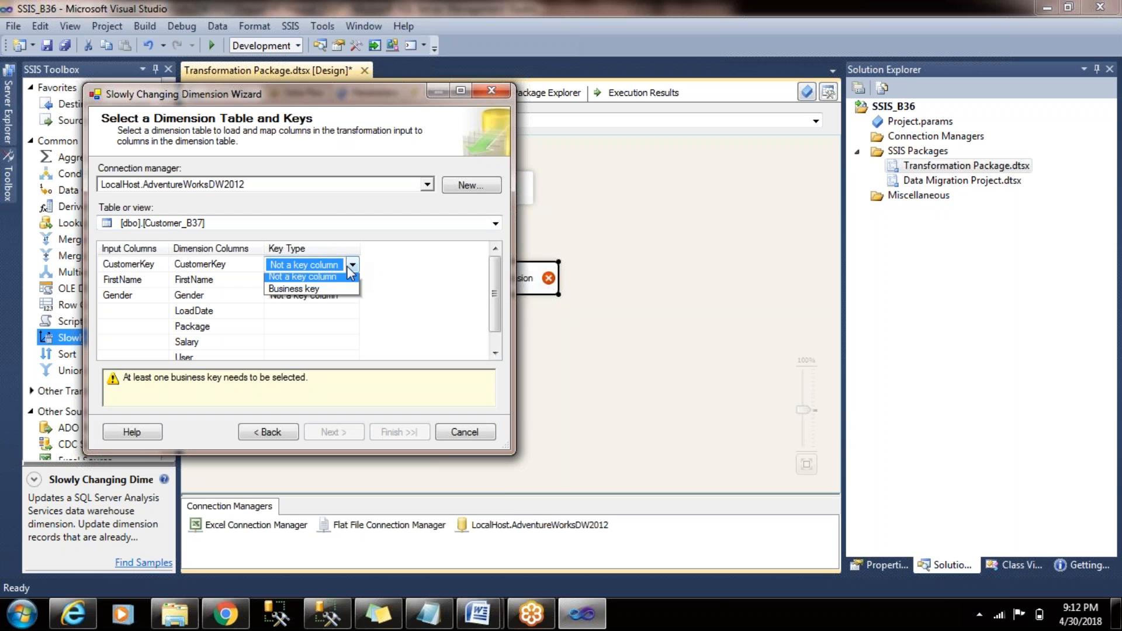
{"action": "left_click", "coordinate": [339, 289]}
{"action": "left_click", "coordinate": [161, 326]}
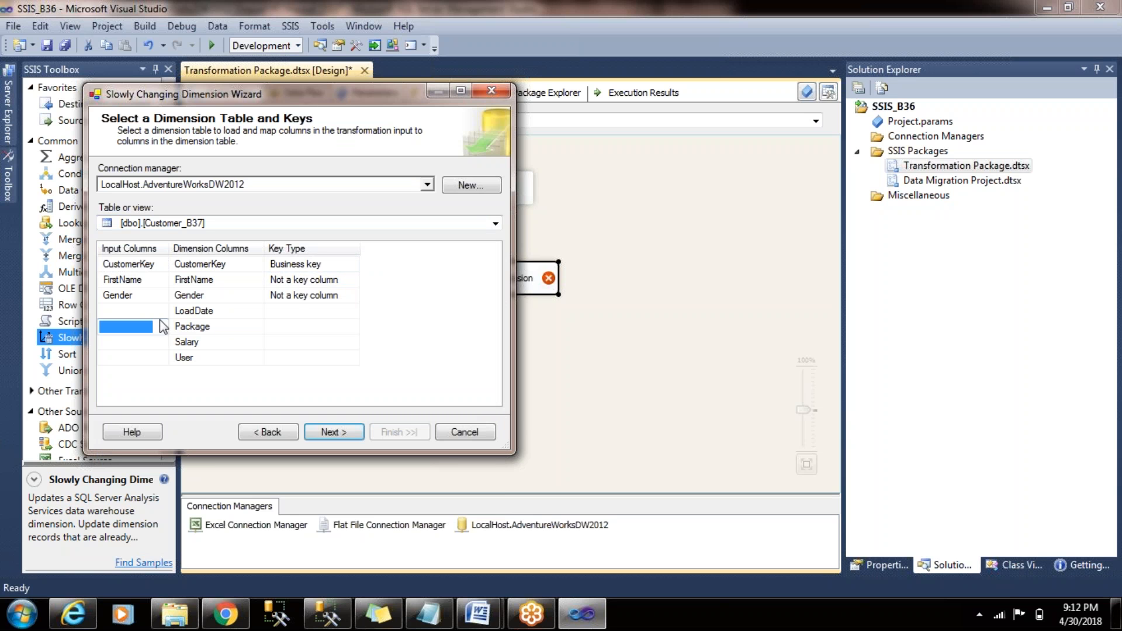
{"action": "left_click", "coordinate": [162, 343]}
{"action": "left_click", "coordinate": [162, 343]}
{"action": "left_click", "coordinate": [160, 375]}
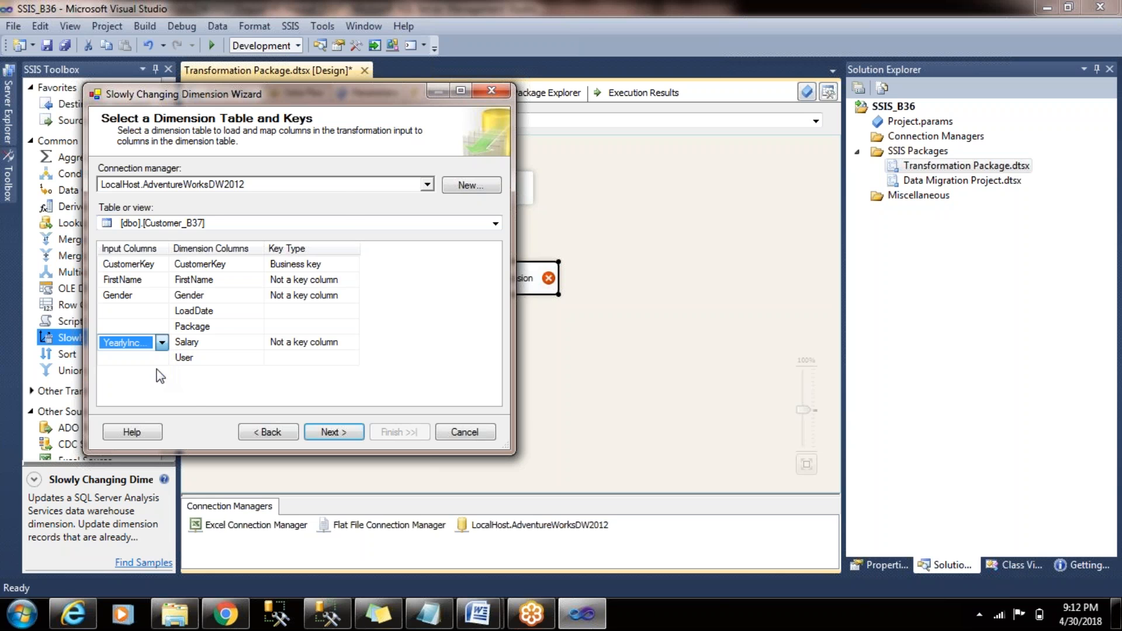
{"action": "left_click", "coordinate": [330, 432]}
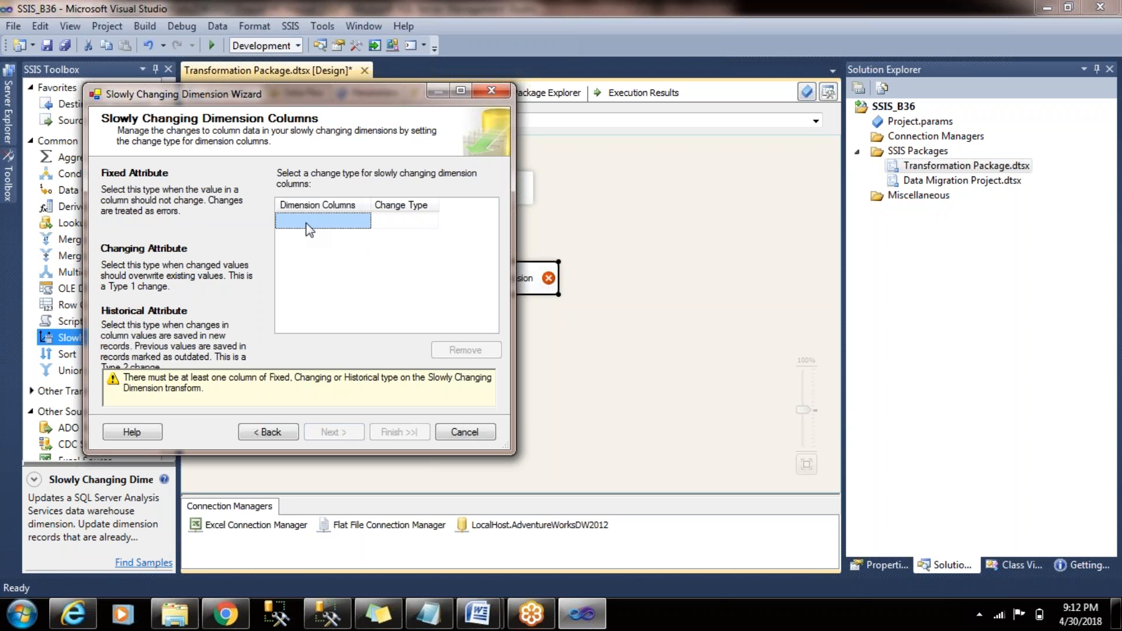
- Add FirstName, Gender and Salary as the slowly changing dimension columns
{"action": "left_click", "coordinate": [364, 219]}
{"action": "left_click", "coordinate": [366, 233]}
{"action": "left_click", "coordinate": [358, 250]}
{"action": "left_click", "coordinate": [358, 265]}
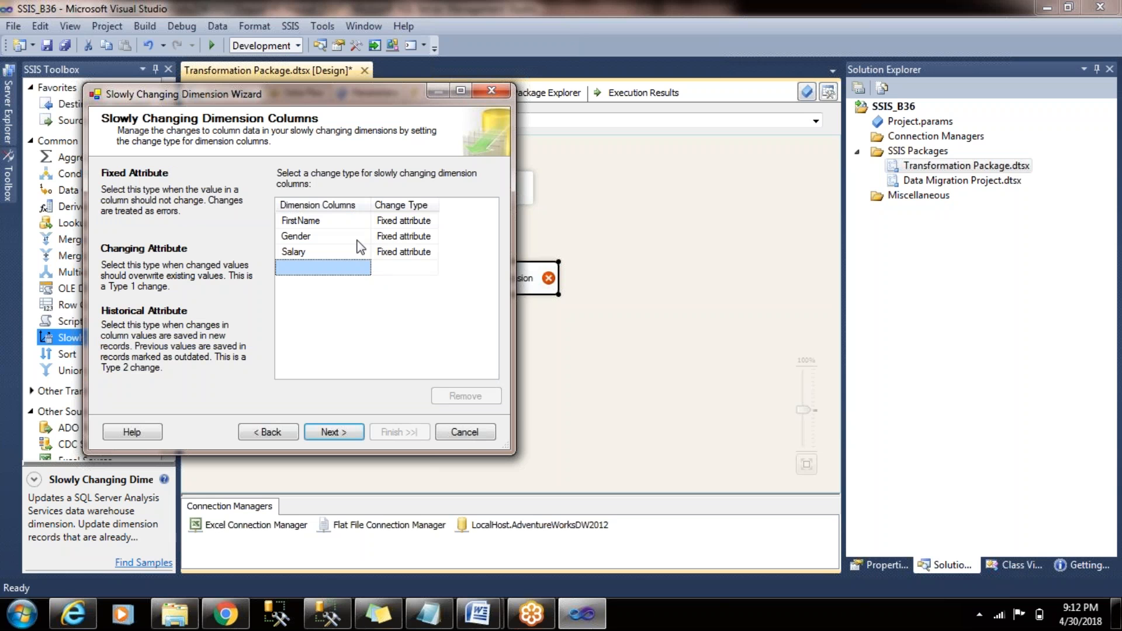
- Set the change type of Gender and Salary to Changing attribute, leaving FirstName as Fixed attribute
{"action": "left_click", "coordinate": [424, 222]}
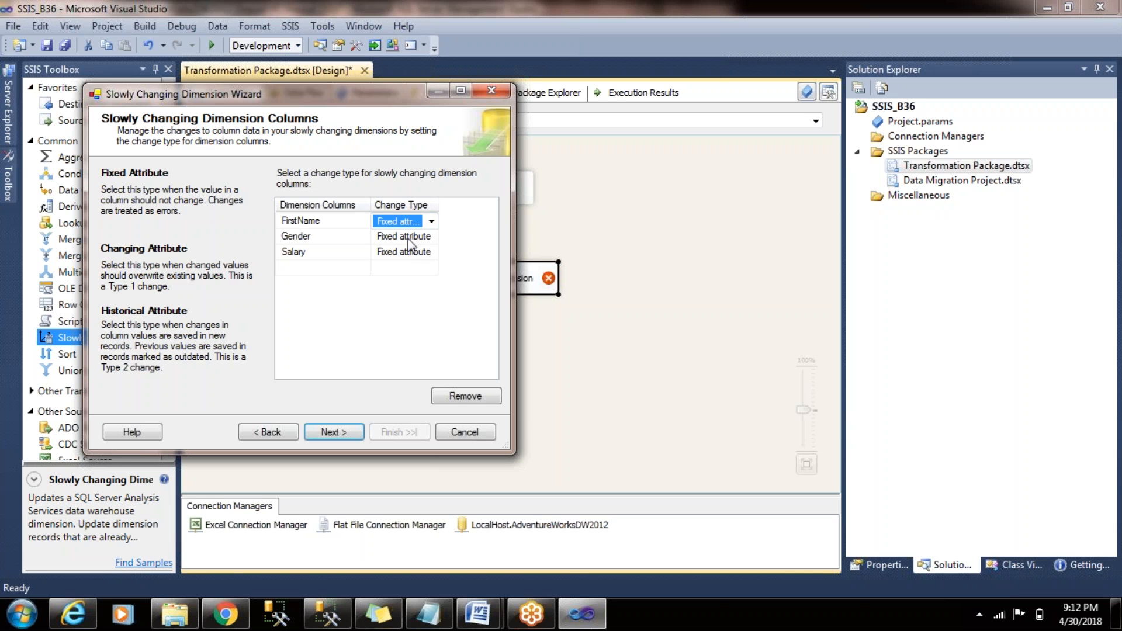
{"action": "left_click", "coordinate": [432, 237]}
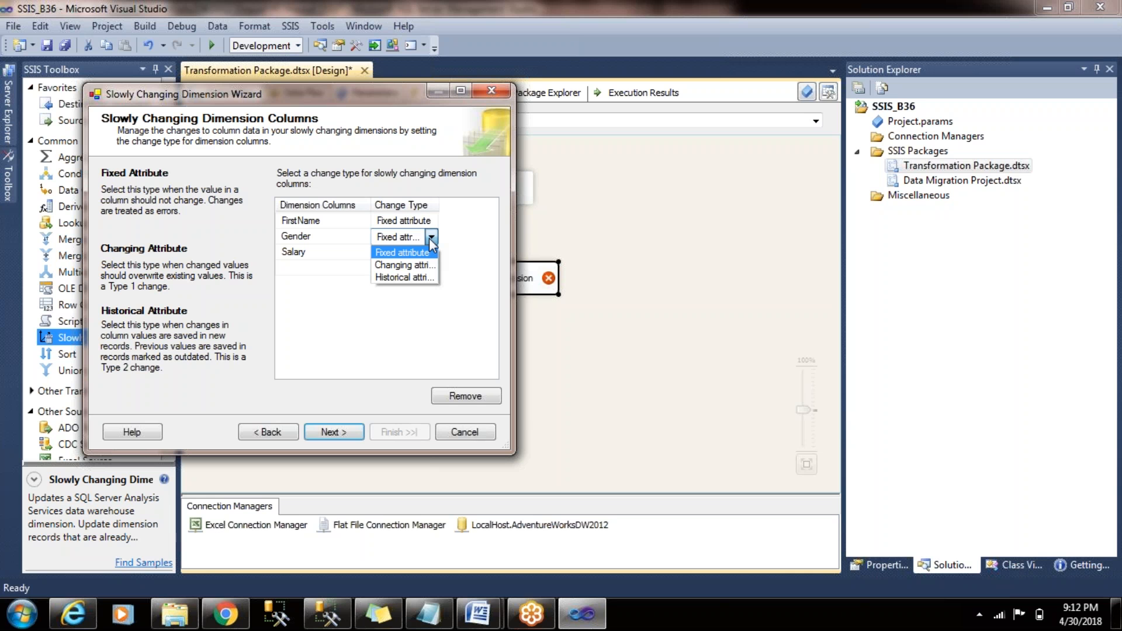
{"action": "left_click", "coordinate": [400, 263]}
{"action": "left_click", "coordinate": [424, 253]}
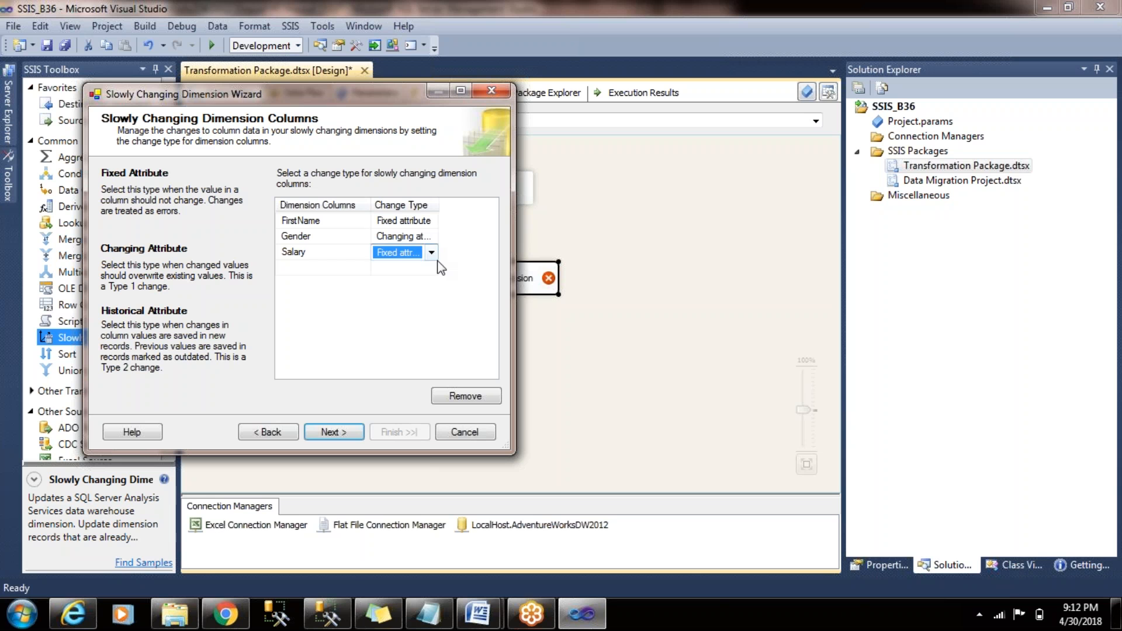
{"action": "left_click", "coordinate": [430, 253]}
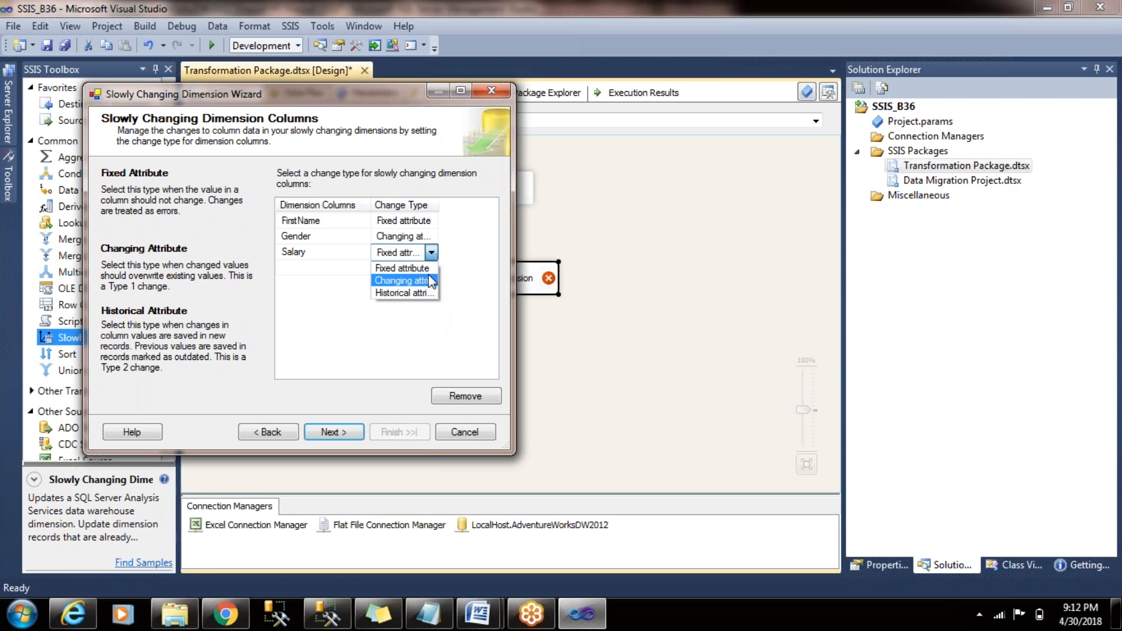
{"action": "left_click", "coordinate": [429, 280]}
{"action": "left_click", "coordinate": [423, 311]}
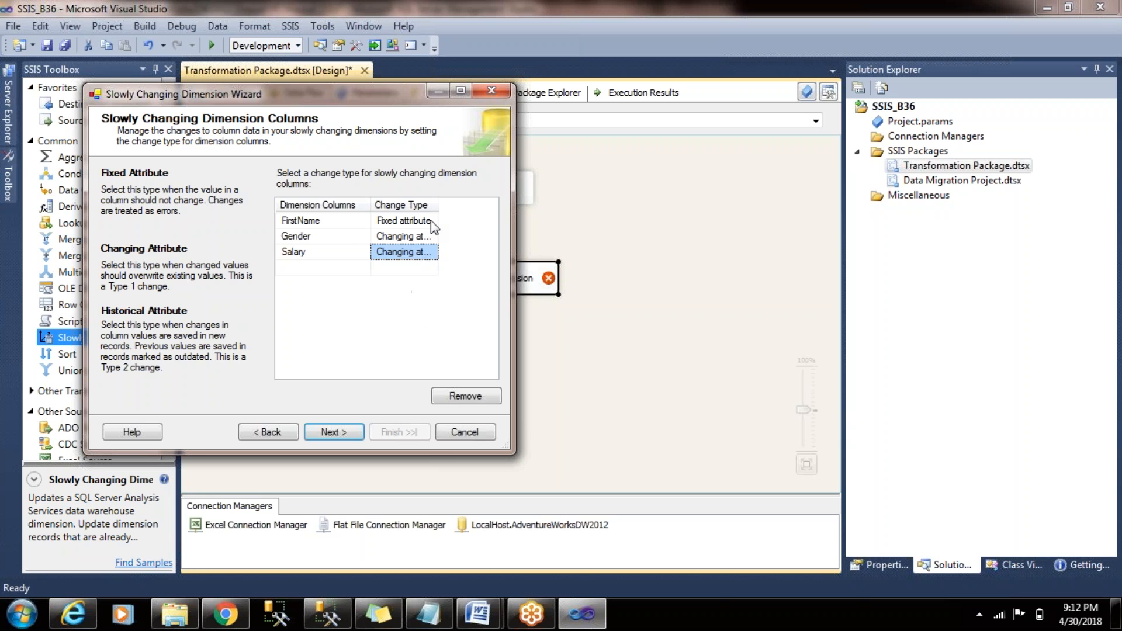
{"action": "left_click_drag", "start_coordinate": [439, 206], "coordinate": [498, 208]}
{"action": "left_click", "coordinate": [355, 241]}
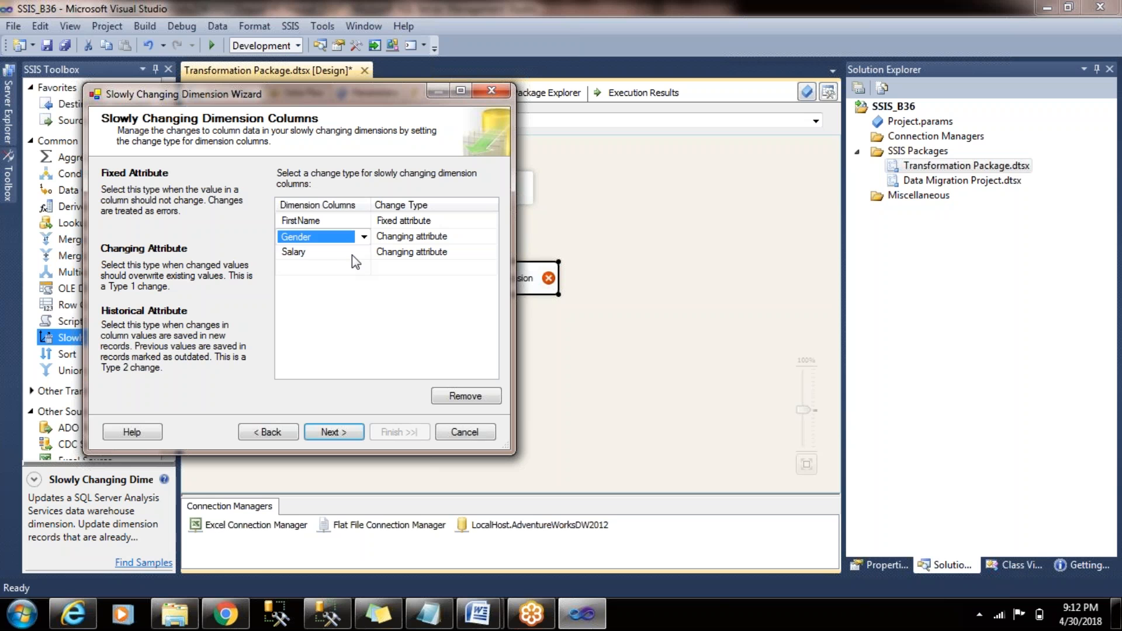
{"action": "left_click", "coordinate": [352, 255]}
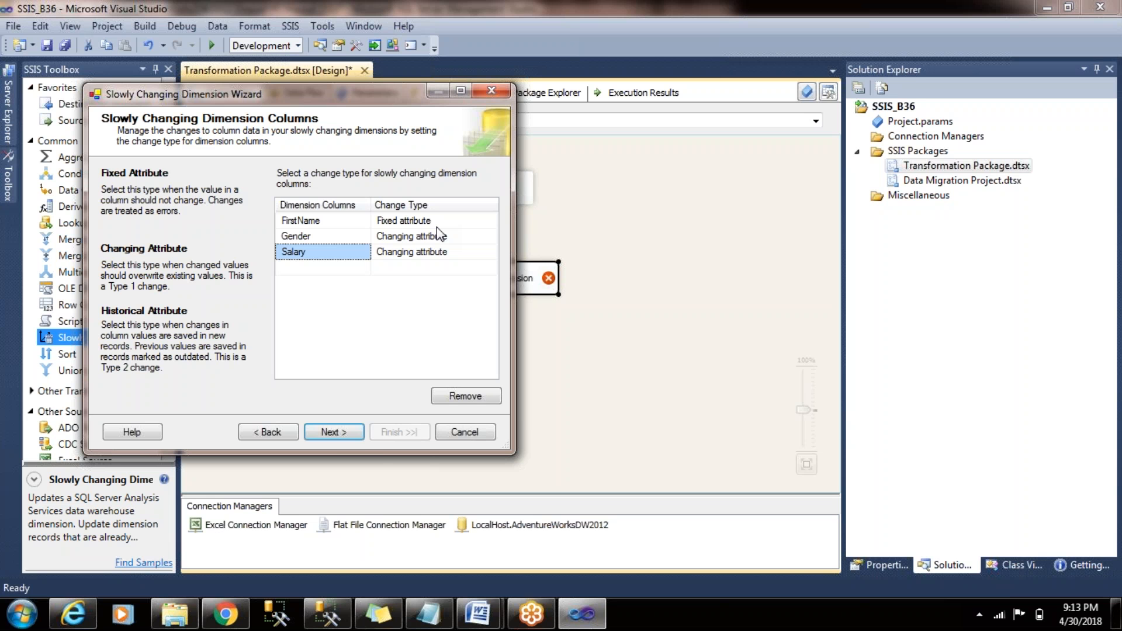
{"action": "left_click", "coordinate": [353, 438]}
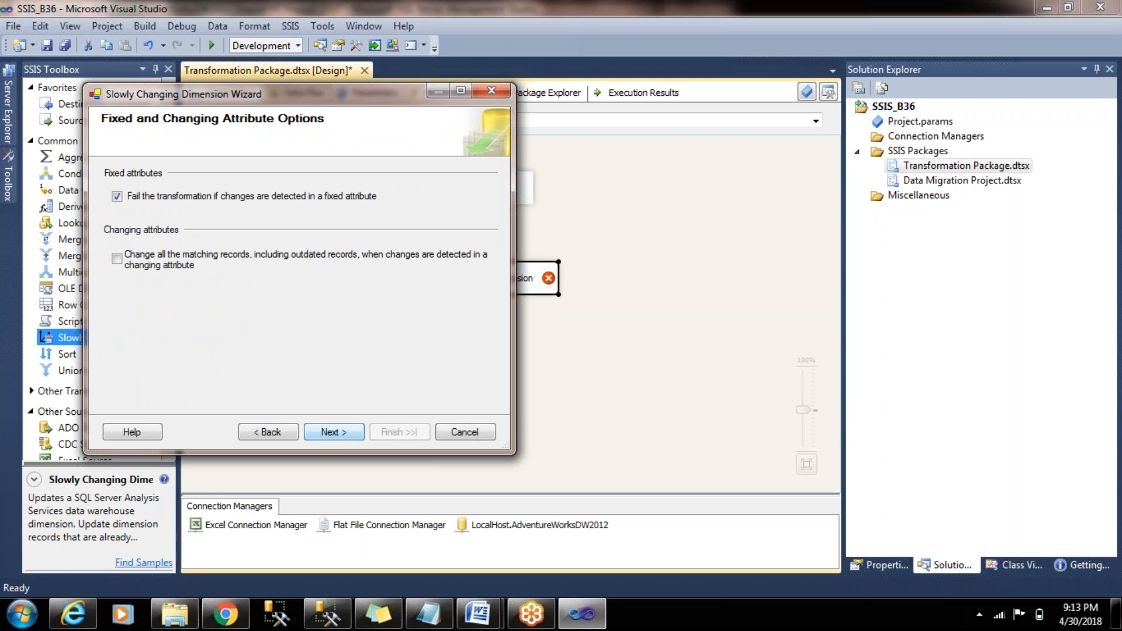
- Disable inferred member support and finish the Slowly Changing Dimension wizard
{"action": "left_click", "coordinate": [174, 197]}
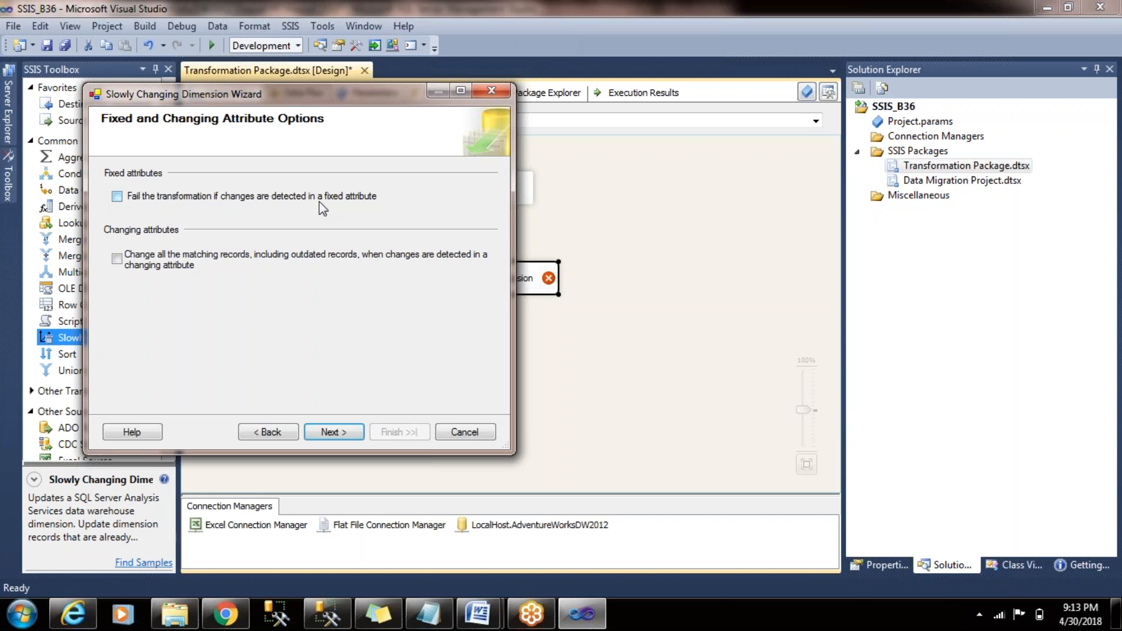
{"action": "left_click", "coordinate": [275, 201]}
{"action": "left_click", "coordinate": [334, 432]}
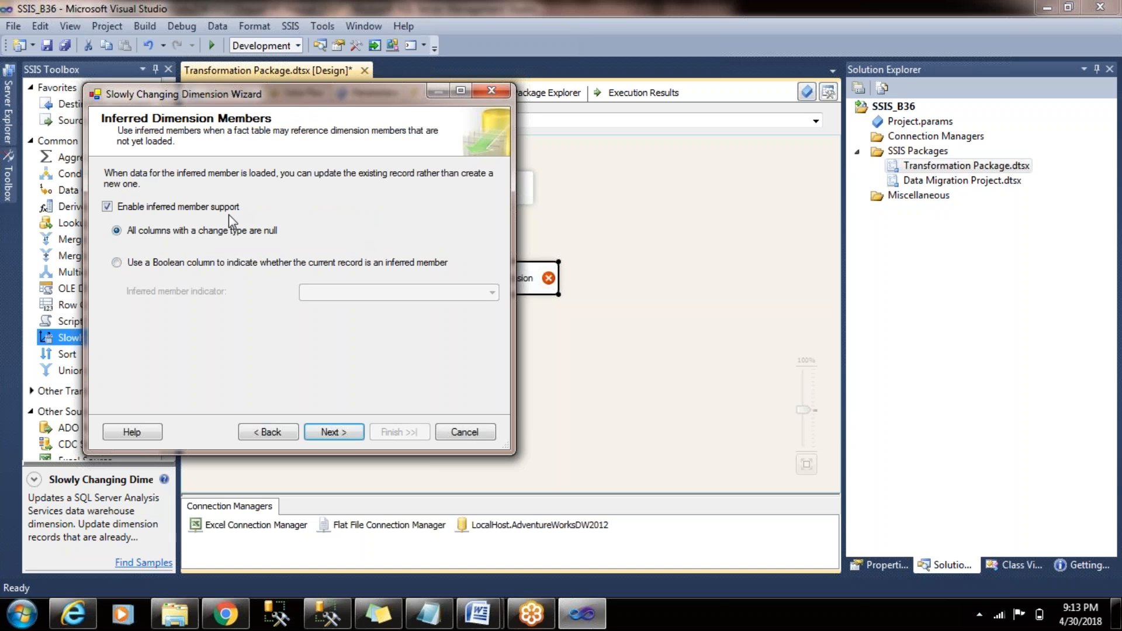
{"action": "left_click", "coordinate": [190, 207]}
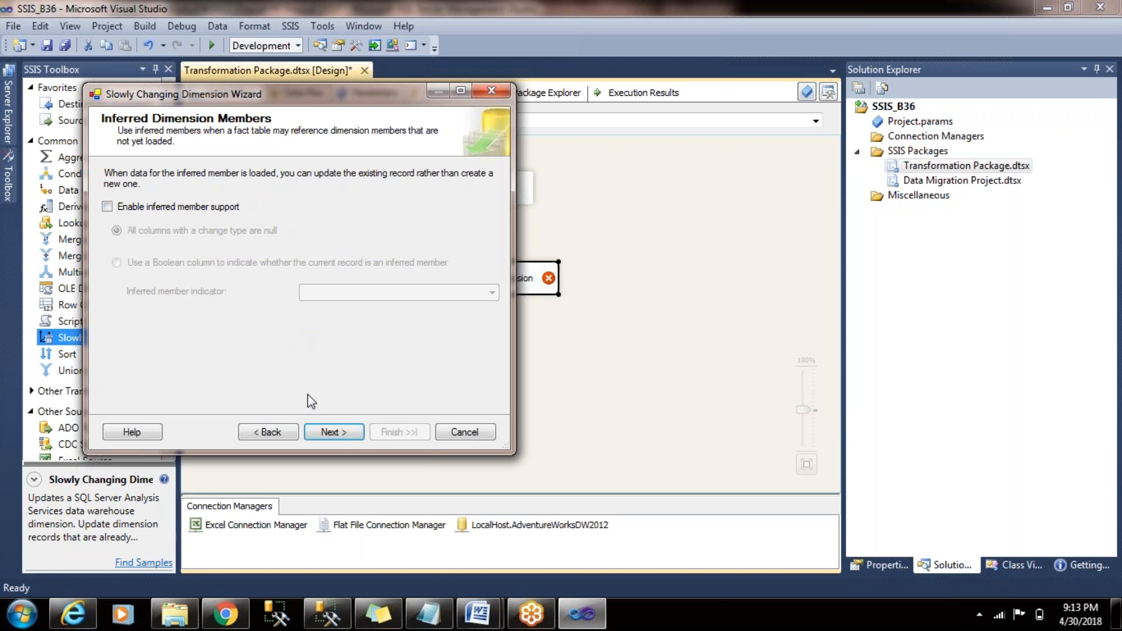
{"action": "left_click", "coordinate": [359, 437]}
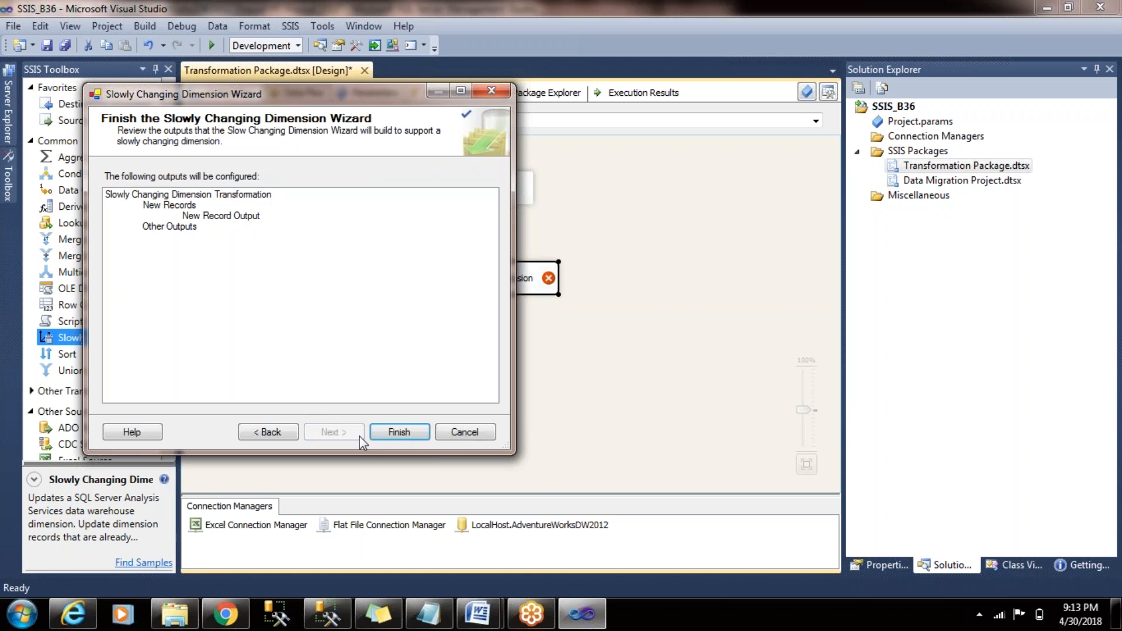
{"action": "left_click", "coordinate": [400, 433]}
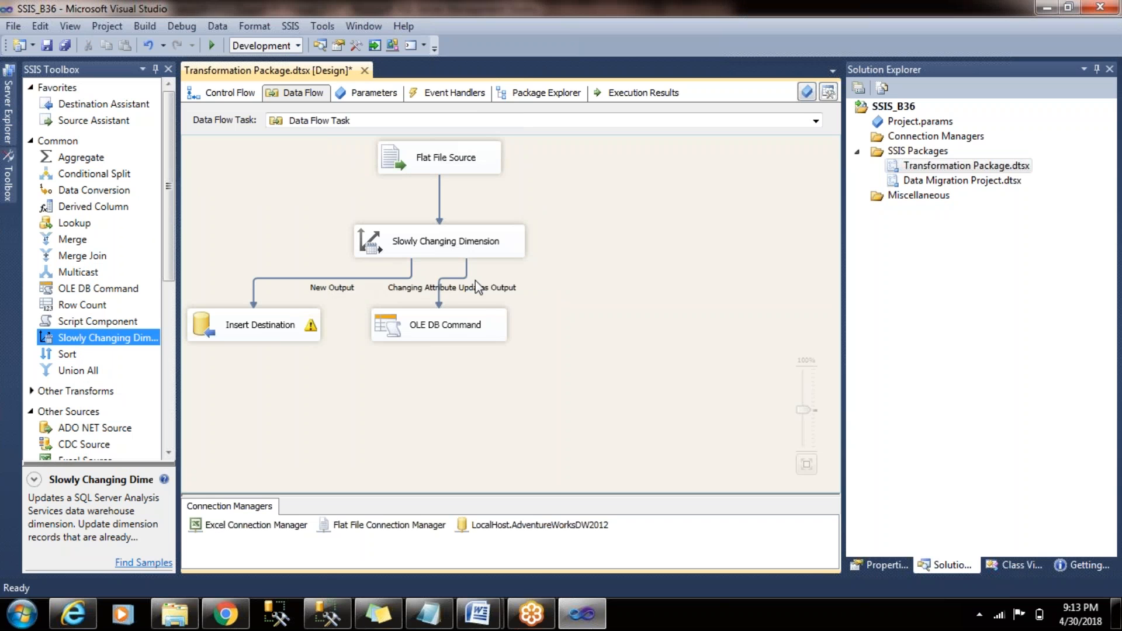
- Spread the OLE DB Command and Insert Destination components apart below the Slowly Changing Dimension transformation
{"action": "left_click_drag", "start_coordinate": [453, 324], "coordinate": [614, 344]}
{"action": "left_click_drag", "start_coordinate": [308, 334], "coordinate": [321, 357]}
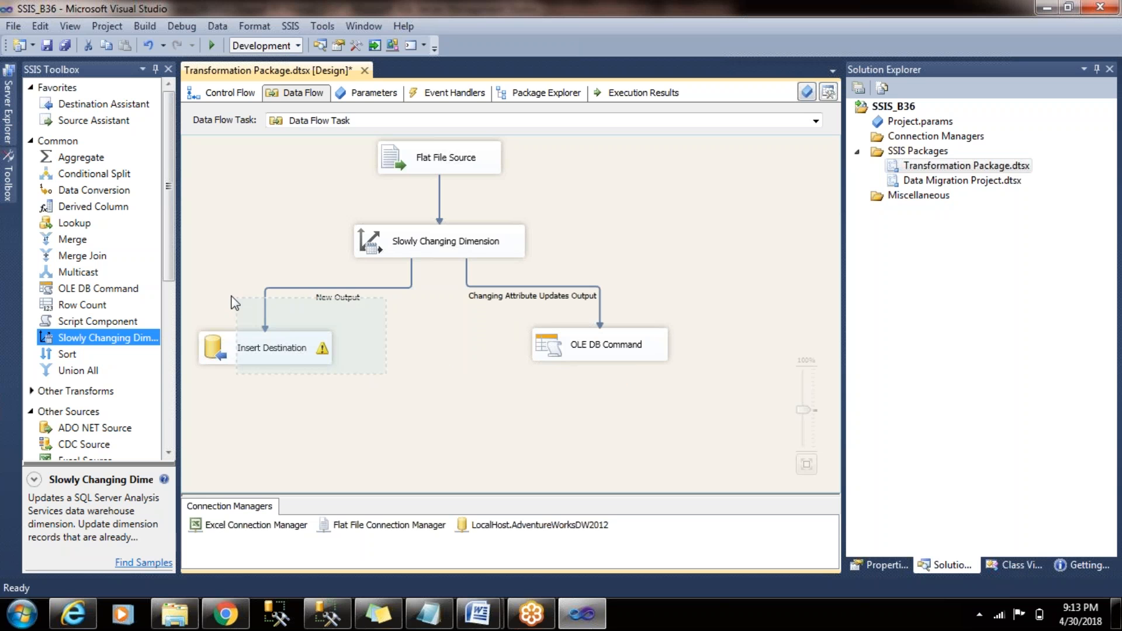
{"action": "left_click_drag", "start_coordinate": [644, 389], "coordinate": [579, 273]}
{"action": "left_click", "coordinate": [606, 371]}
- Review the OLE DB Command's SqlCommand property, column mappings and connection manager
{"action": "double_click", "coordinate": [606, 350]}
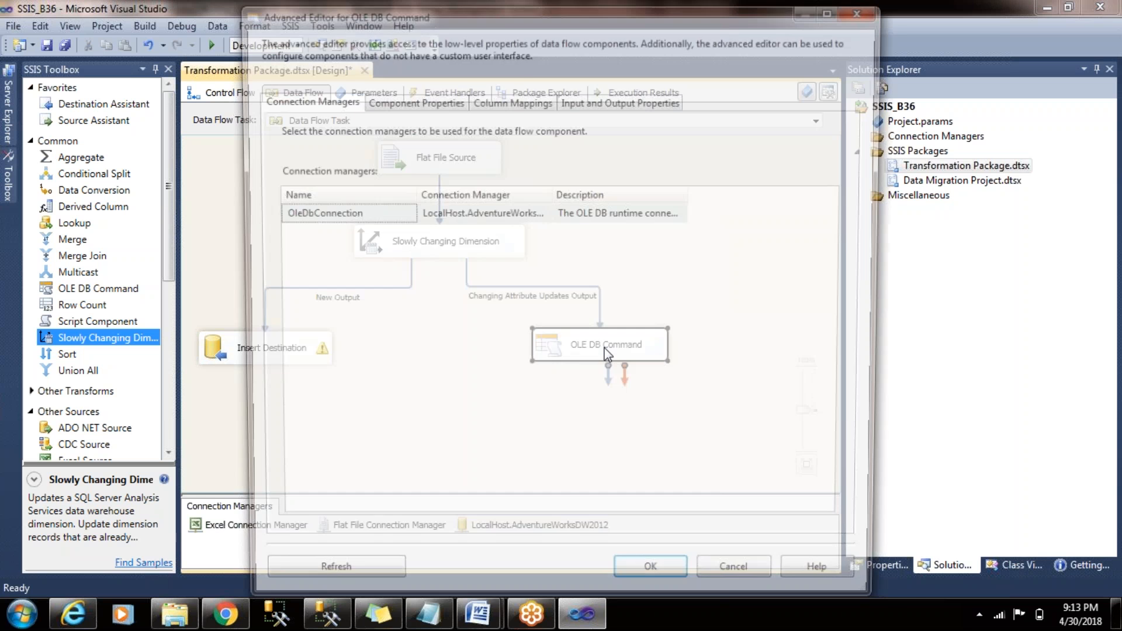
{"action": "left_click", "coordinate": [426, 101]}
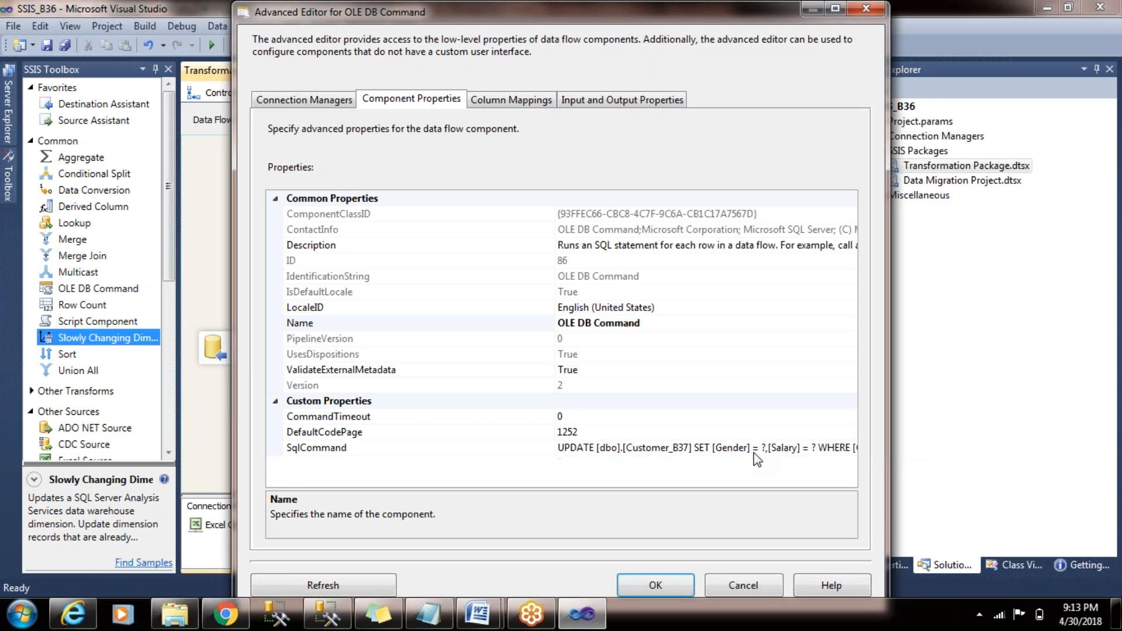
{"action": "left_click", "coordinate": [517, 101]}
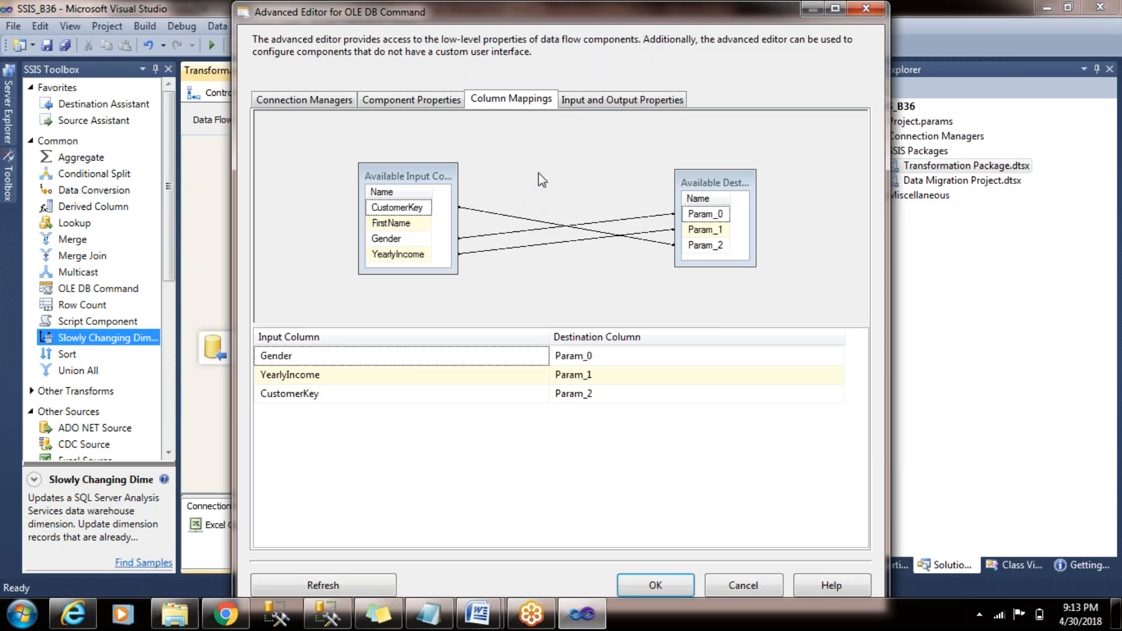
{"action": "left_click", "coordinate": [304, 99]}
{"action": "left_click", "coordinate": [655, 584]}
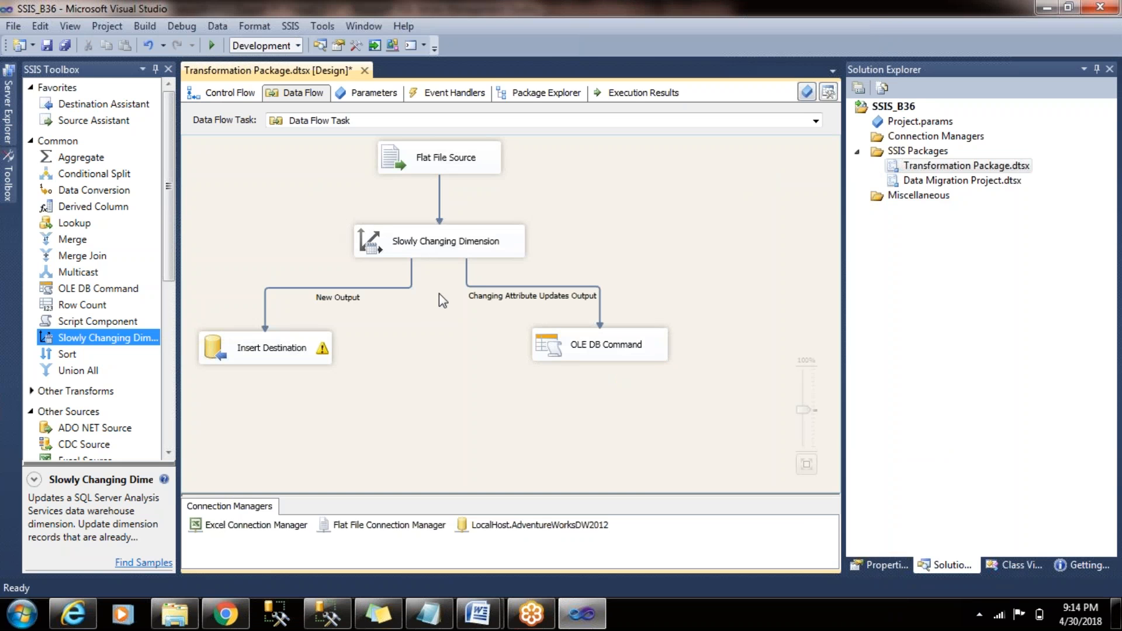
{"action": "left_click_drag", "start_coordinate": [352, 214], "coordinate": [455, 295]}
{"action": "left_click", "coordinate": [481, 366]}
{"action": "left_click_drag", "start_coordinate": [493, 186], "coordinate": [486, 311]}
{"action": "left_click", "coordinate": [431, 357]}
{"action": "left_click", "coordinate": [234, 93]}
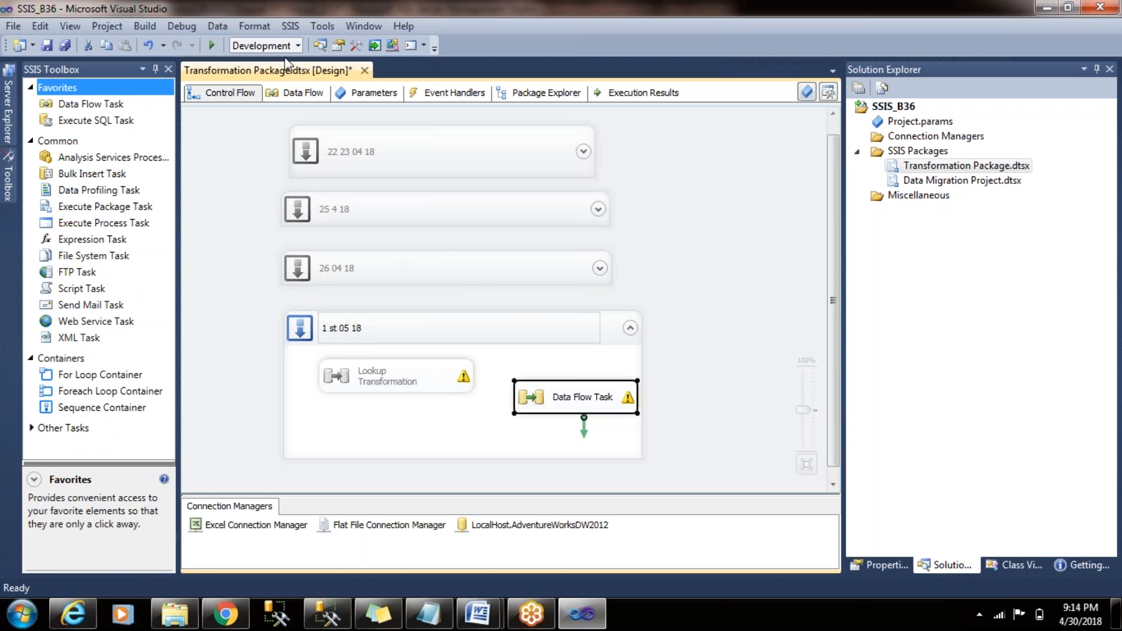
{"action": "left_click", "coordinate": [286, 95]}
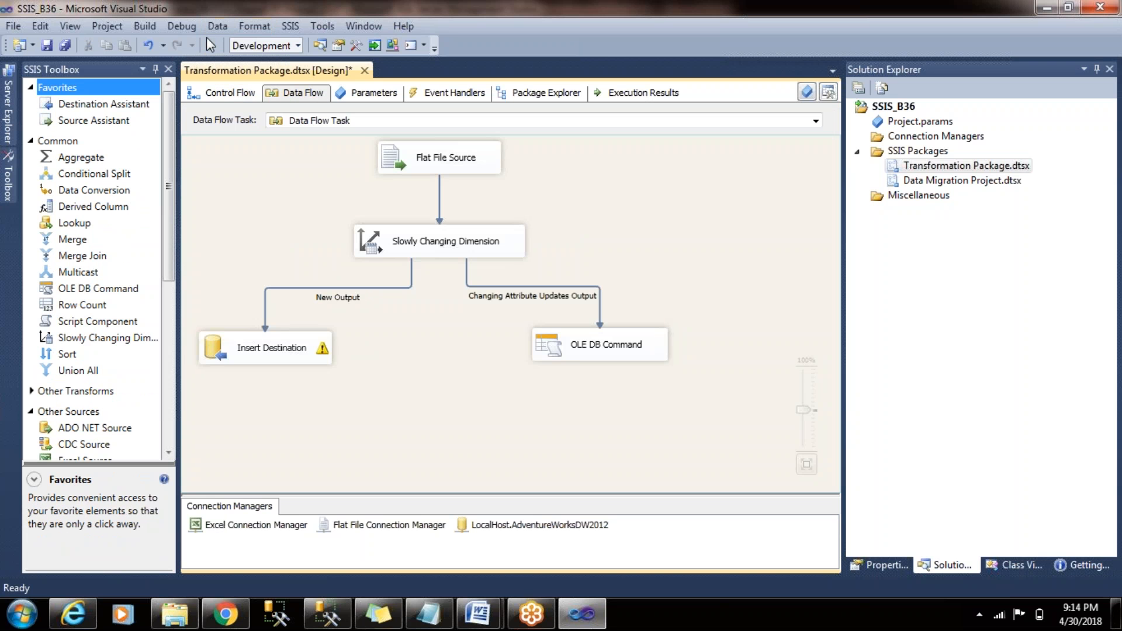
- Run the package in debug mode and stop the execution
{"action": "left_click", "coordinate": [211, 45]}
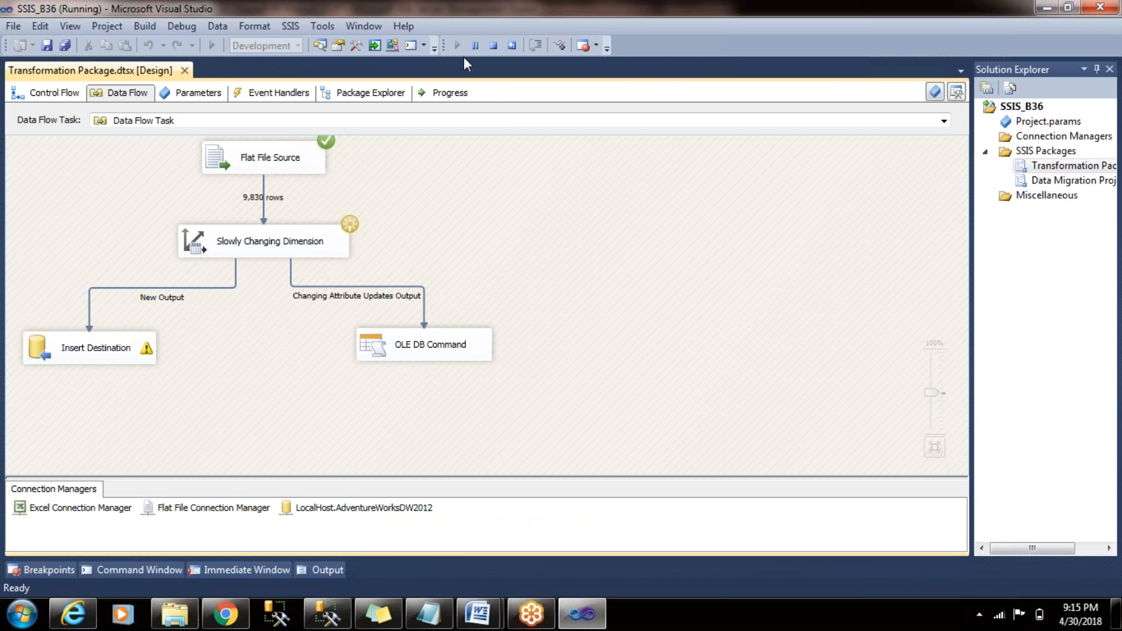
{"action": "left_click", "coordinate": [493, 46]}
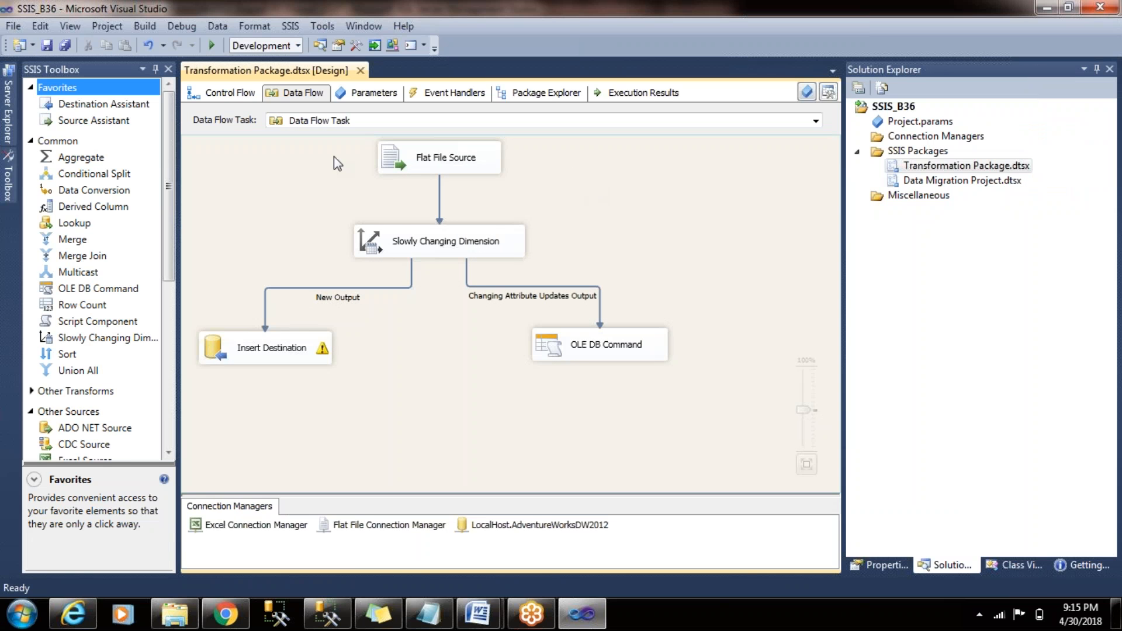
- In the CustomerData text file, set the first customer's YearlyIncome to 100000 and the second customer's Gender to F
{"action": "left_click", "coordinate": [193, 625]}
{"action": "double_click", "coordinate": [240, 142]}
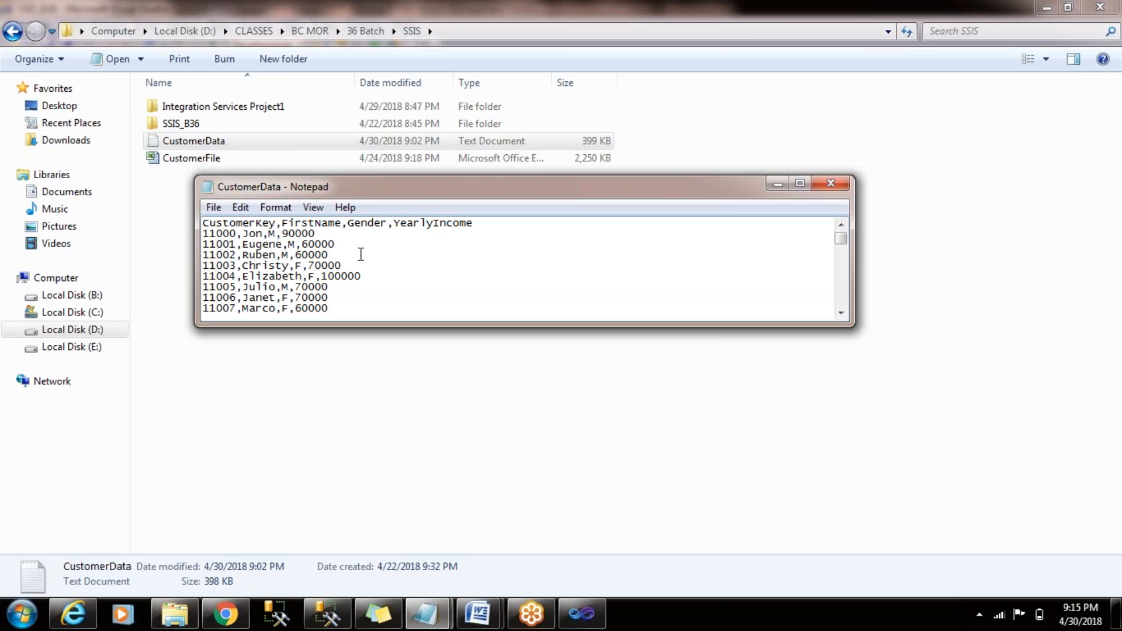
{"action": "key", "text": "Up"}
{"action": "key", "text": "BackSpace"}
{"action": "key", "text": "BackSpace"}
{"action": "key", "text": "BackSpace"}
{"action": "key", "text": "ctrl+z"}
{"action": "key", "text": "Left"}
{"action": "key", "text": "BackSpace"}
{"action": "type", "text": "10"}
{"action": "key", "text": "Down"}
{"action": "key", "text": "BackSpace"}
{"action": "type", "text": "F"}
- Add a customer record below the second one with a new customer key, FirstName new01n, Gender F and YearlyIncome 100000
{"action": "key", "text": "End"}
{"action": "key", "text": "Return"}
{"action": "type", "text": "1"}
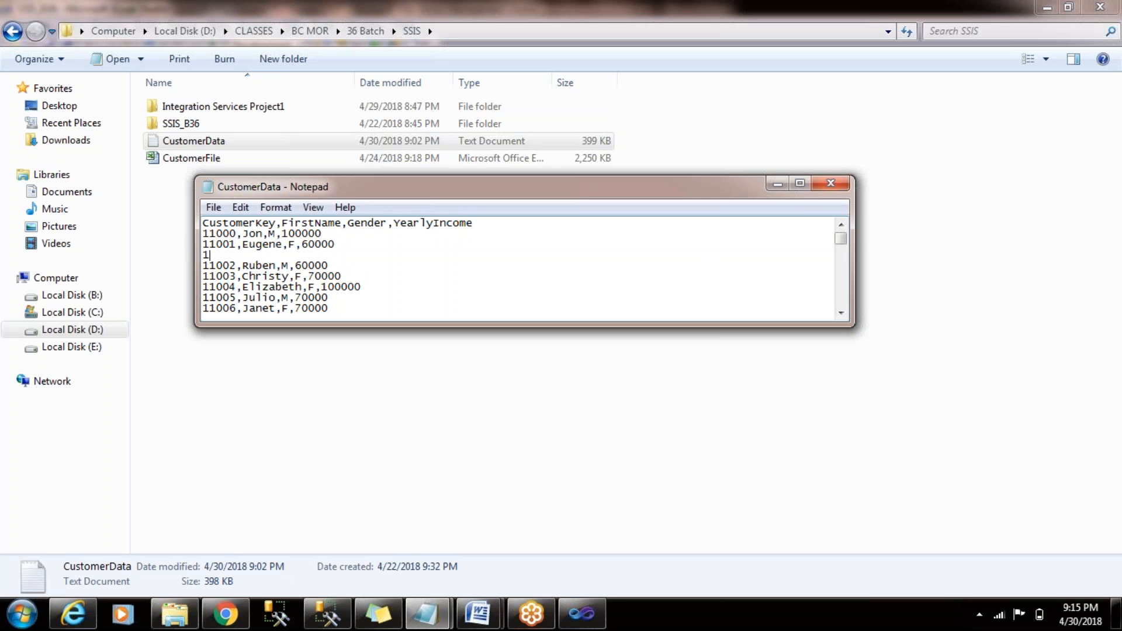
{"action": "type", "text": "101010,new01n,F,10"}
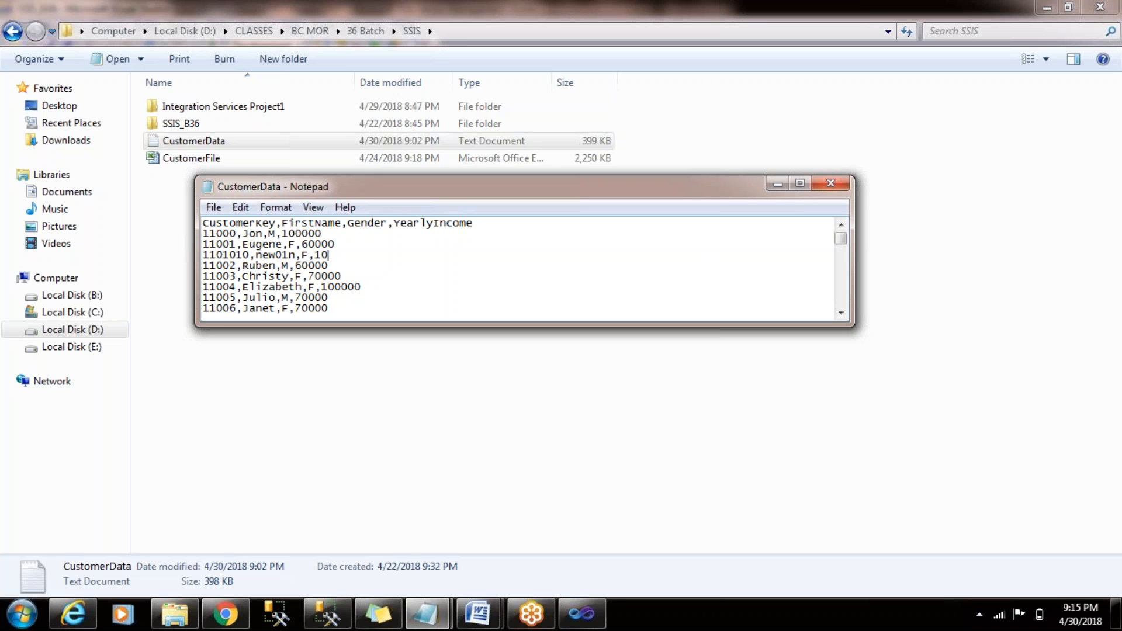
{"action": "type", "text": "0000"}
- Check the edited records, then save and close the CustomerData text file
{"action": "left_click_drag", "start_coordinate": [295, 233], "coordinate": [270, 234]}
{"action": "left_click", "coordinate": [347, 245]}
{"action": "left_click", "coordinate": [365, 253]}
{"action": "key", "text": "ctrl+s"}
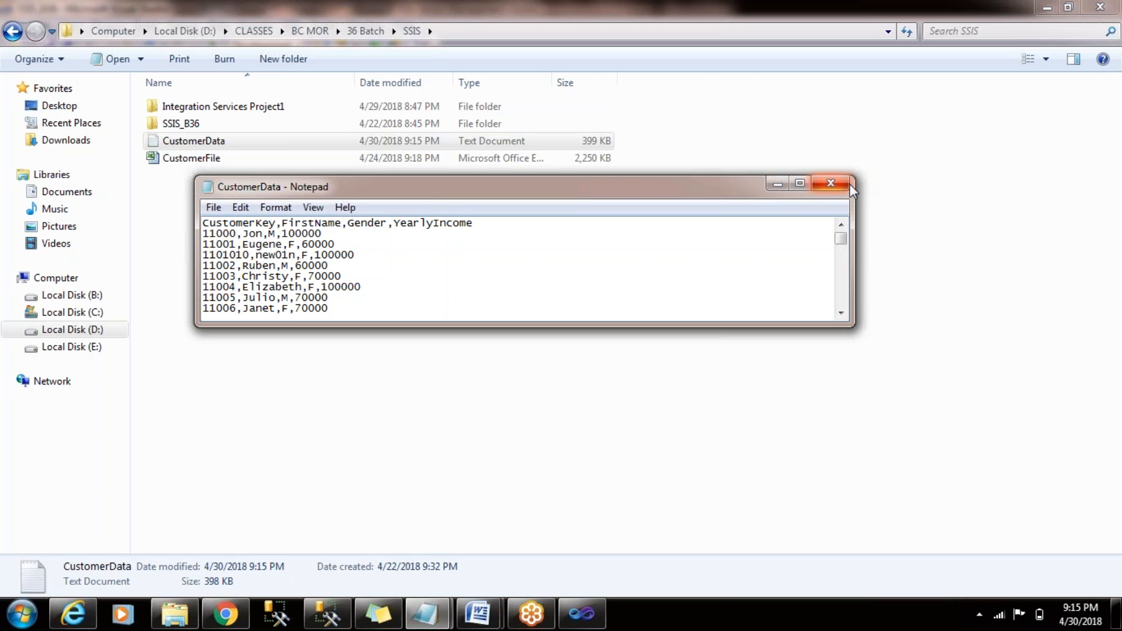
{"action": "left_click", "coordinate": [848, 184]}
- Switch to Visual Studio and run the package in debug mode with the edited source file
{"action": "key", "text": "alt+Tab"}
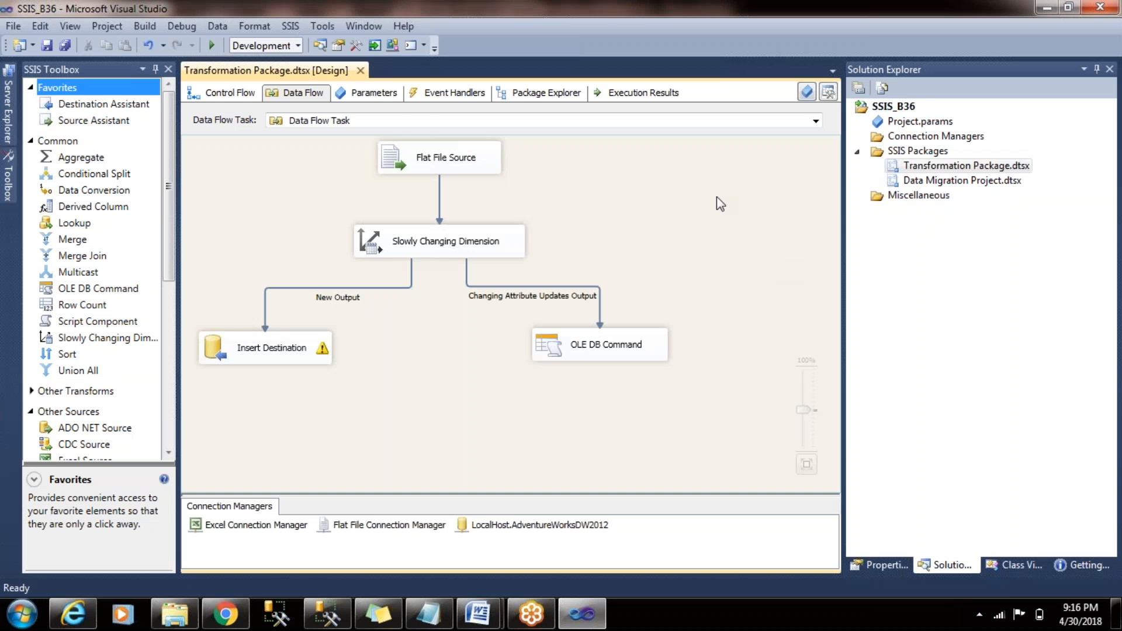
{"action": "left_click", "coordinate": [212, 45]}
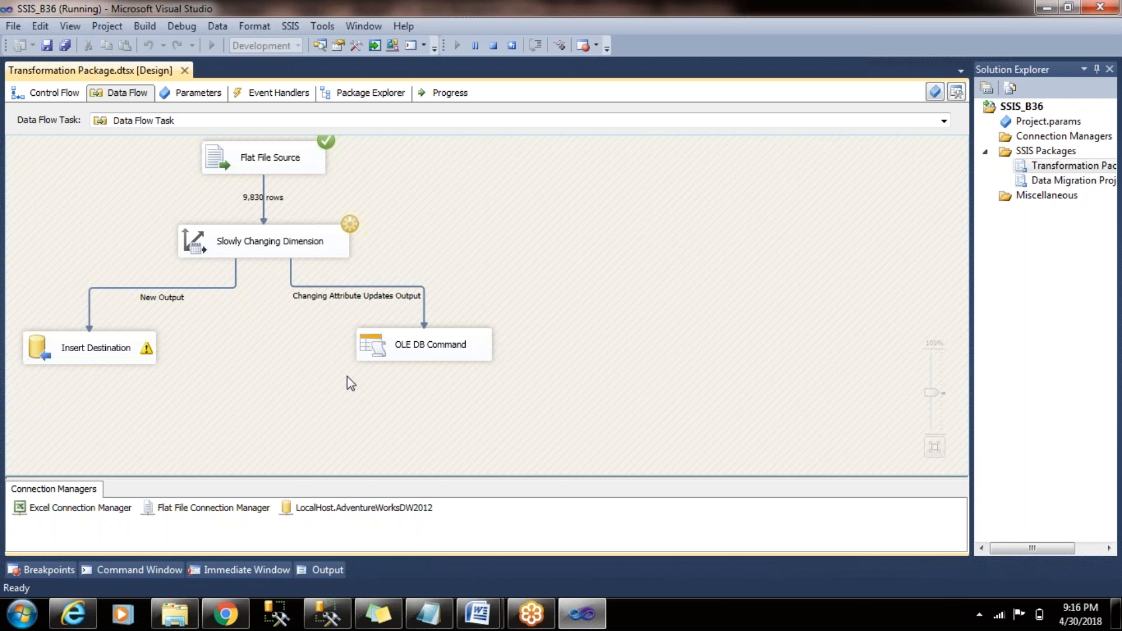
- Switch to SQL Server Management Studio, query all rows of Customer_B37 and check the first customers' Salary and Gender
{"action": "left_click", "coordinate": [327, 614]}
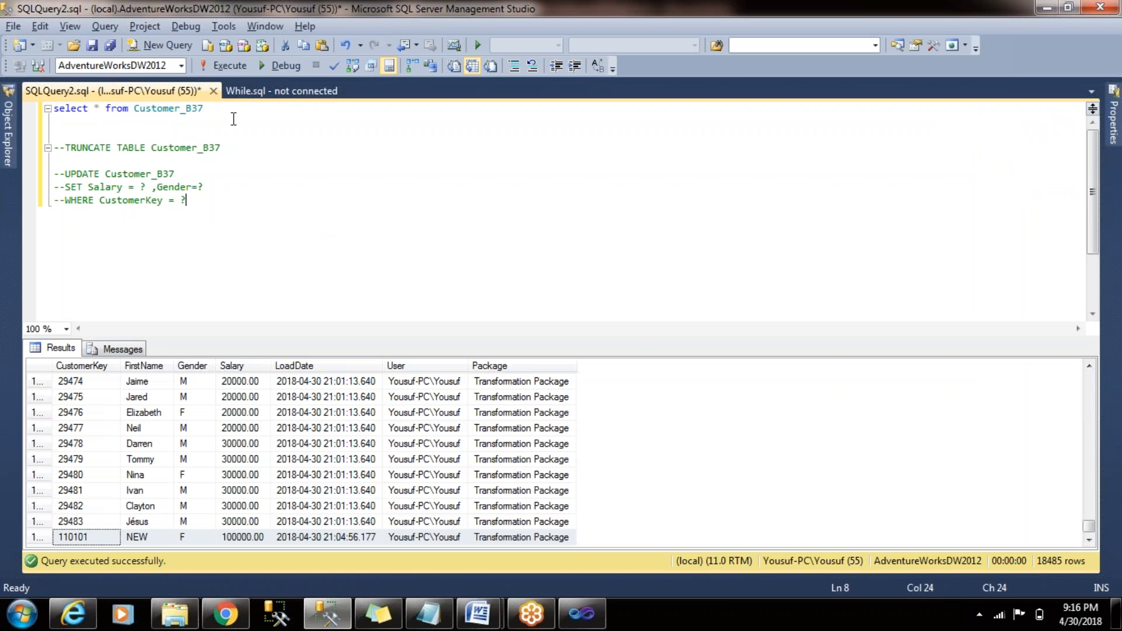
{"action": "left_click_drag", "start_coordinate": [232, 117], "coordinate": [60, 56]}
{"action": "left_click", "coordinate": [221, 65]}
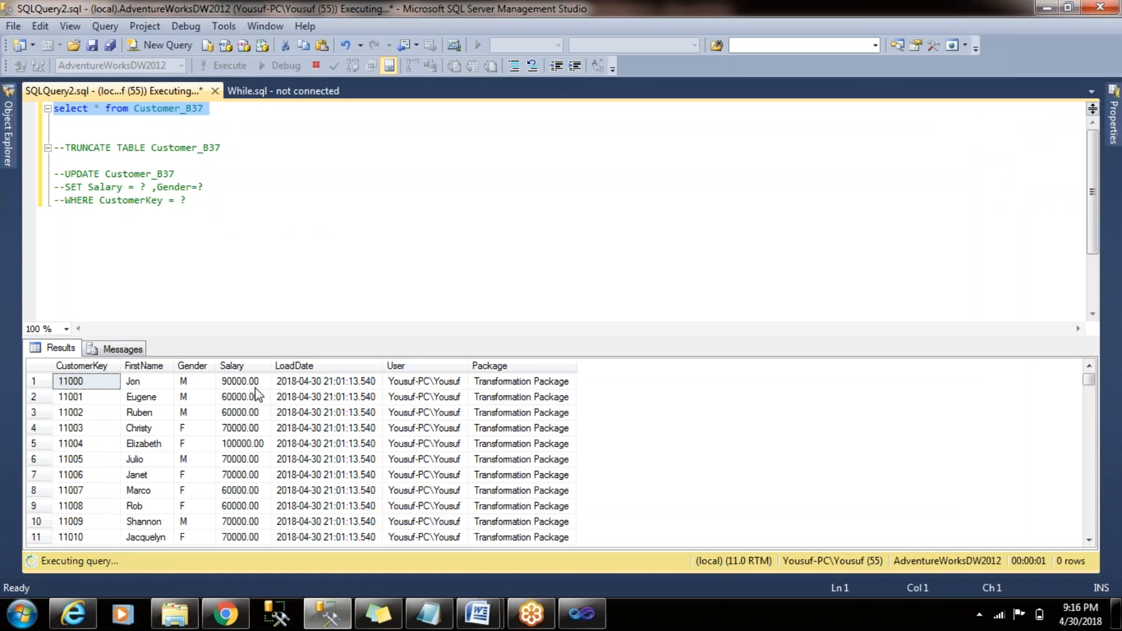
{"action": "left_click", "coordinate": [218, 387]}
{"action": "left_click", "coordinate": [189, 413]}
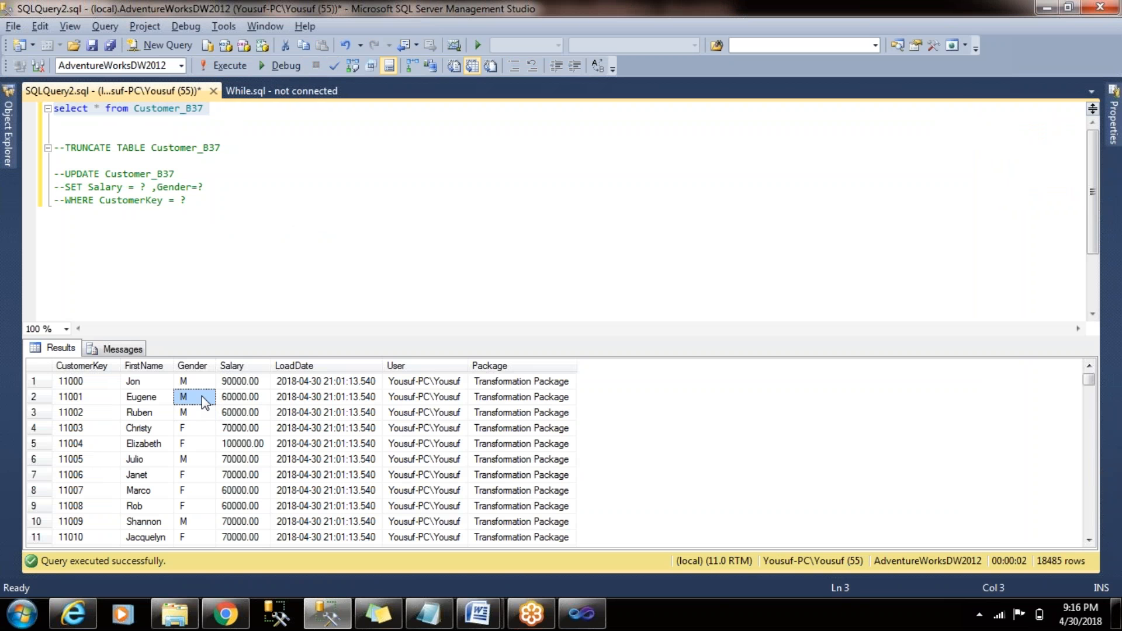
- Check the package run in Visual Studio, then rerun the Customer_B37 query and examine the edited customers' Salary and Gender
{"action": "key", "text": "alt+Tab"}
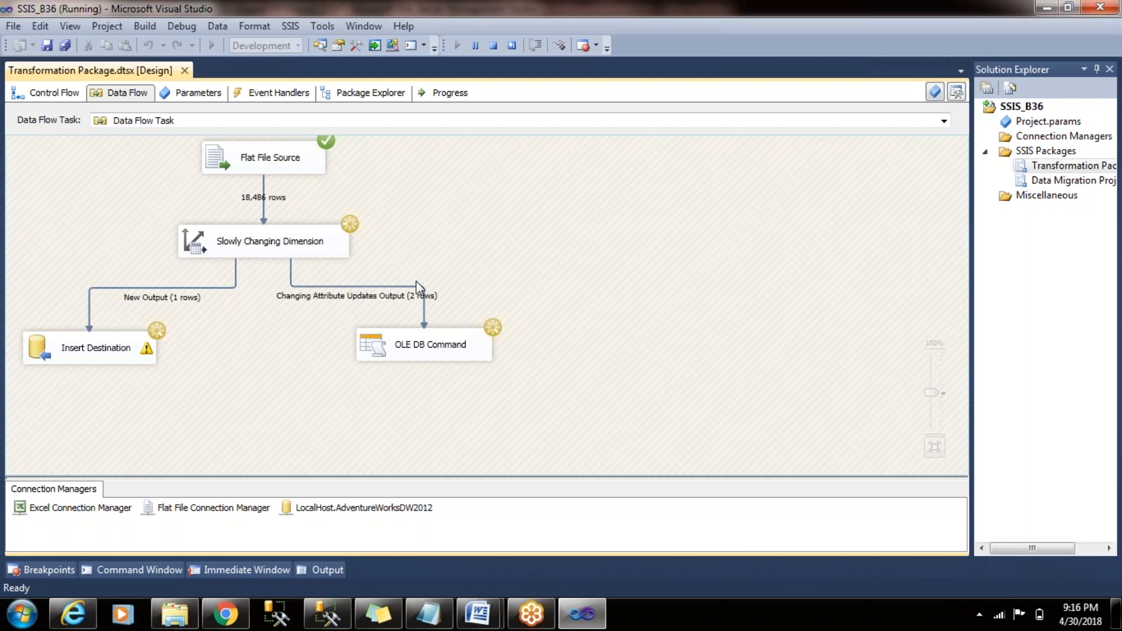
{"action": "key", "text": "alt+Tab"}
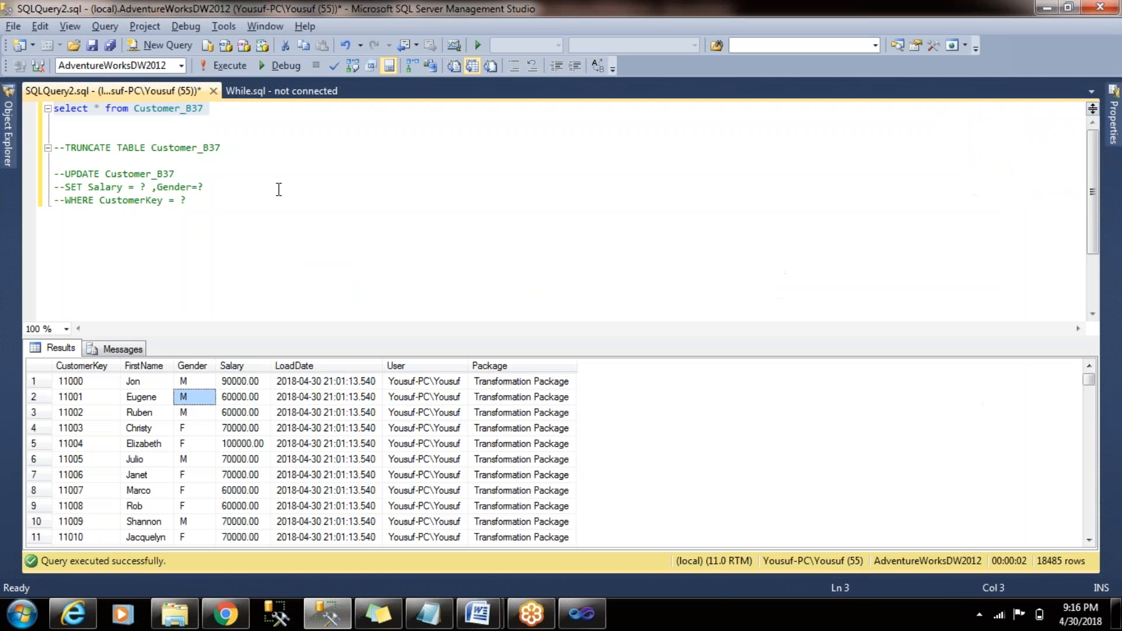
{"action": "left_click", "coordinate": [227, 66]}
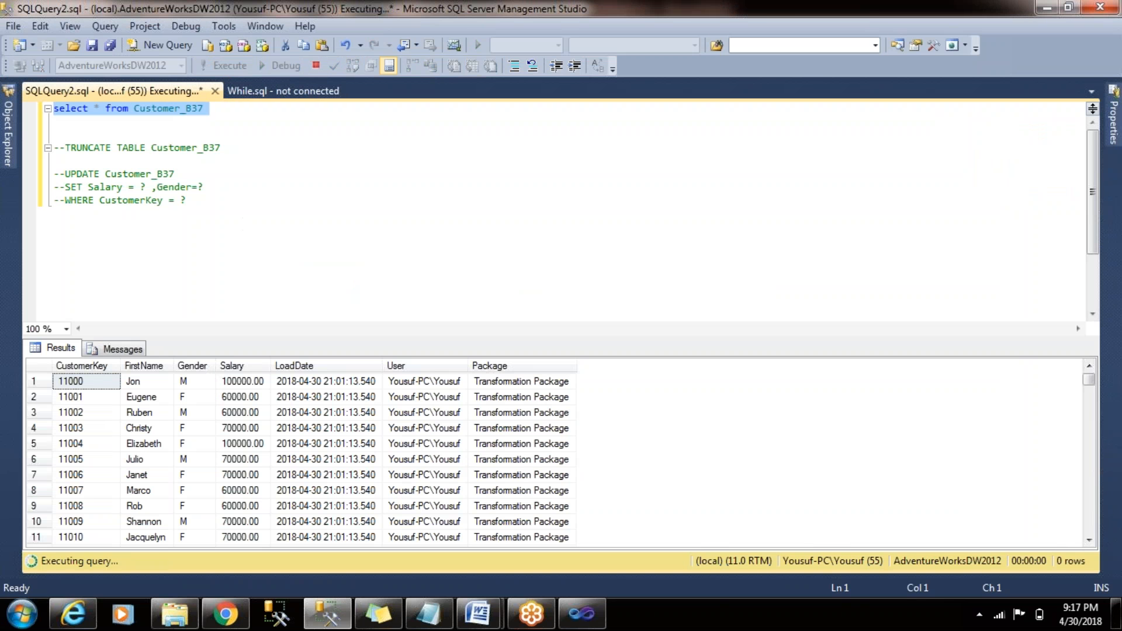
{"action": "left_click", "coordinate": [243, 383]}
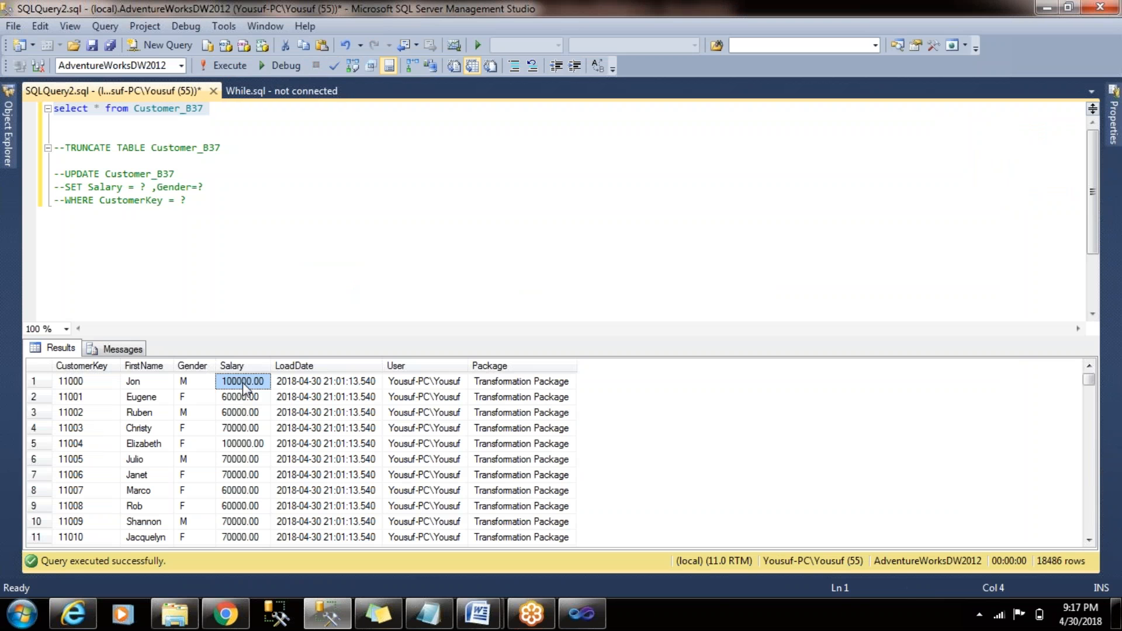
{"action": "left_click", "coordinate": [184, 399]}
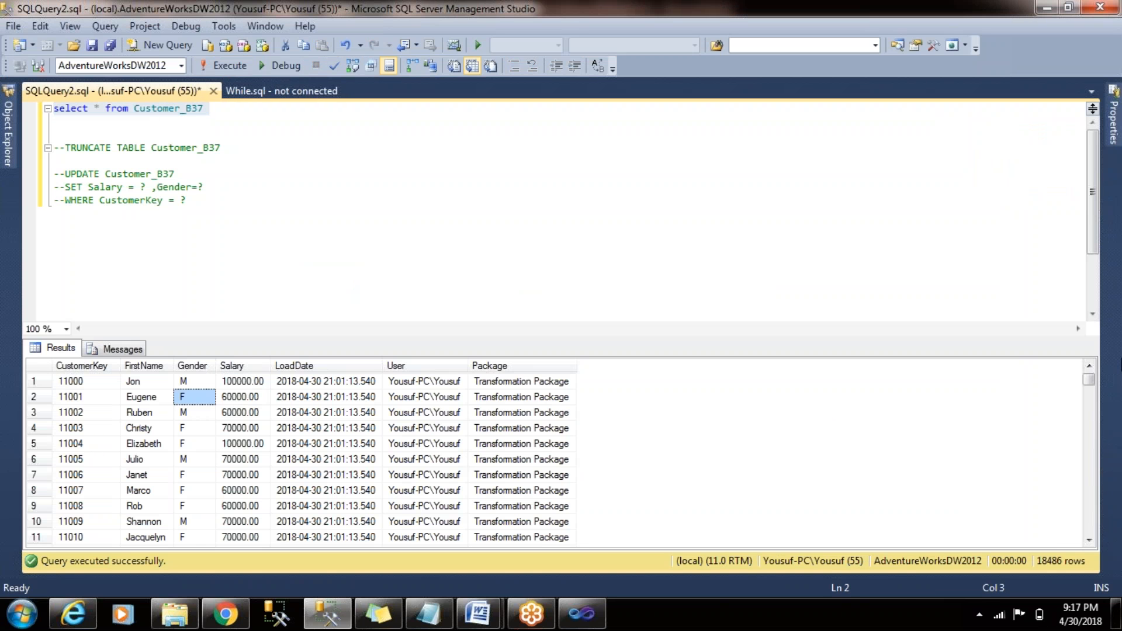
- Look through the last rows of the Customer_B37 results for the newly inserted customer record
{"action": "left_click_drag", "start_coordinate": [1091, 386], "coordinate": [1089, 557]}
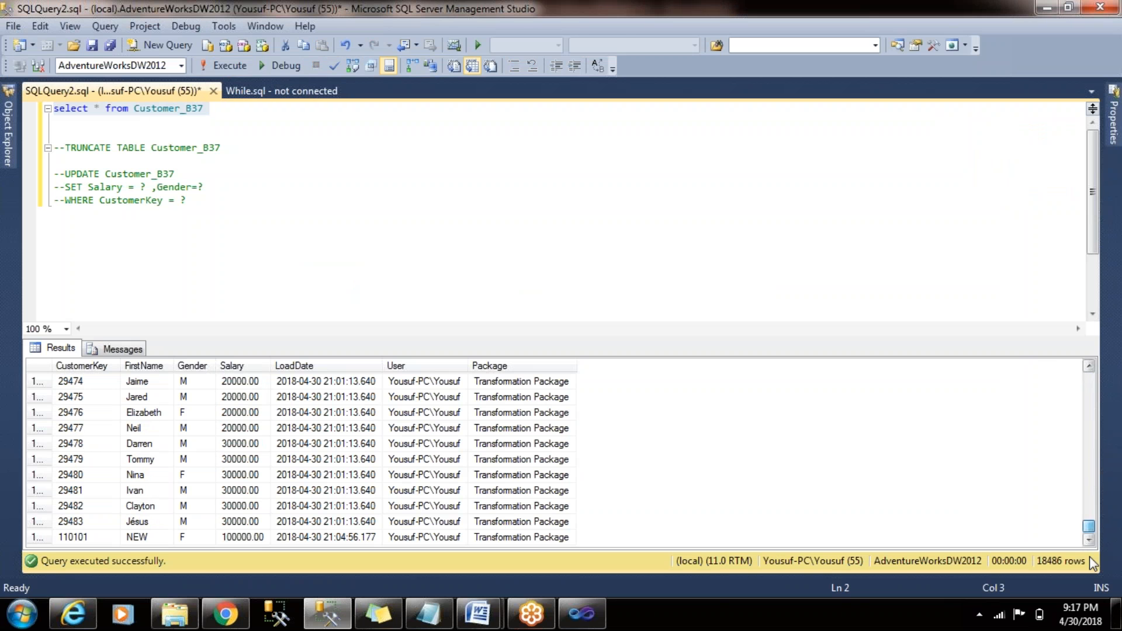
{"action": "left_click", "coordinate": [155, 537]}
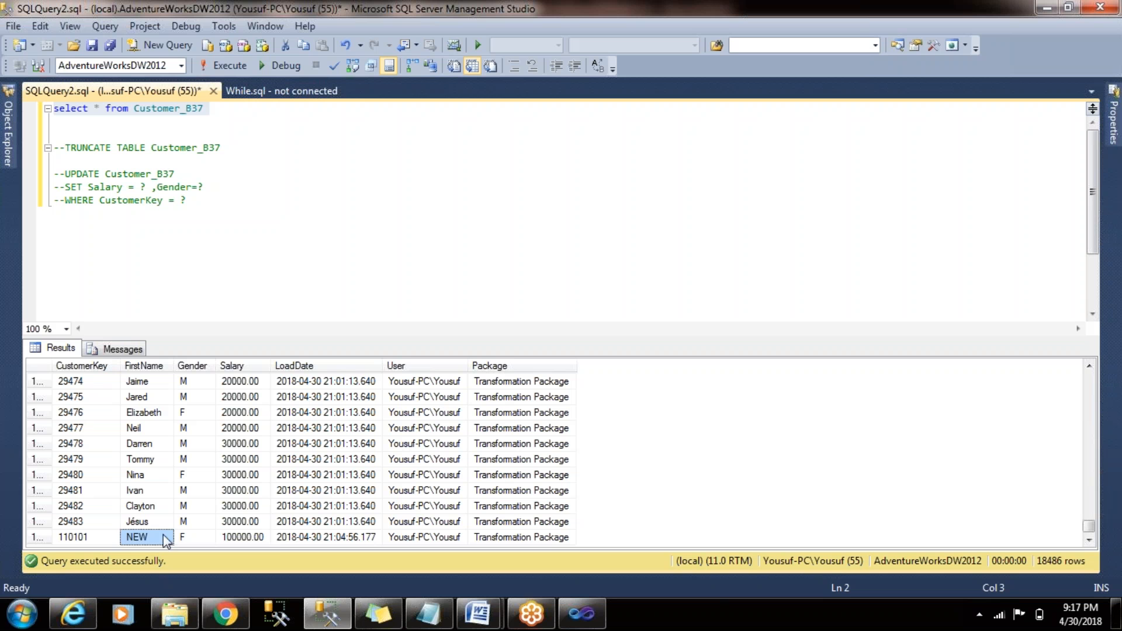
{"action": "key", "text": "Right"}
{"action": "key", "text": "Right"}
{"action": "key", "text": "Left"}
{"action": "key", "text": "Left"}
{"action": "key", "text": "Left"}
{"action": "key", "text": "Right"}
{"action": "left_click_drag", "start_coordinate": [1090, 526], "coordinate": [1085, 354]}
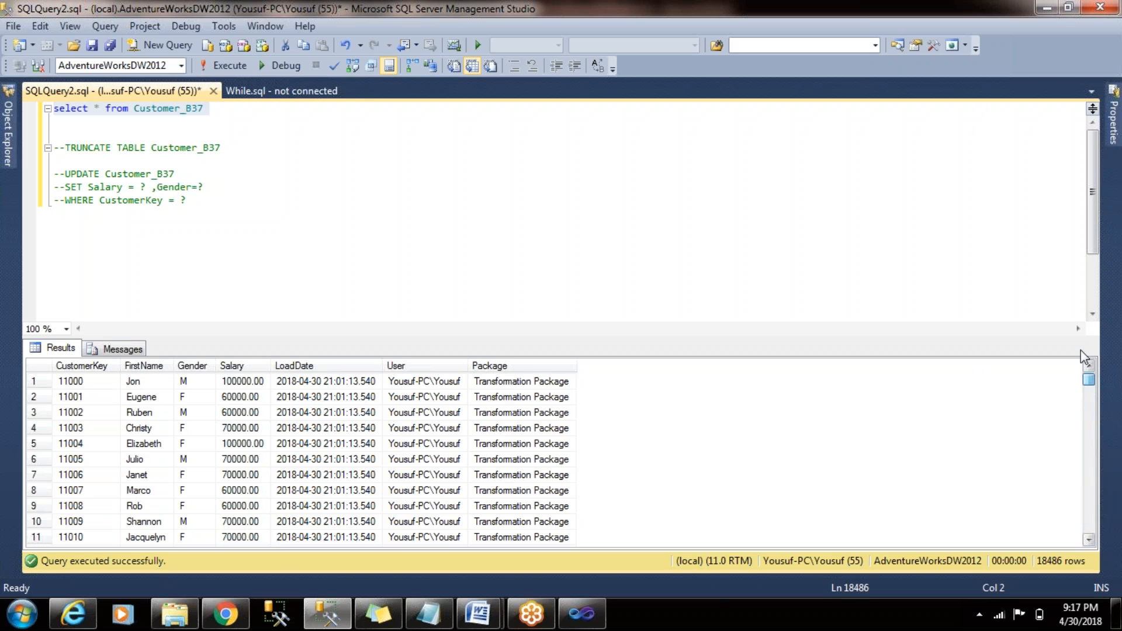
- Add the condition WHERE FirstName like 'New%' to the Customer_B37 select query
{"action": "left_click", "coordinate": [274, 117]}
{"action": "key", "text": "Return"}
{"action": "key", "text": "Up"}
{"action": "type", "text": "WHERE "}
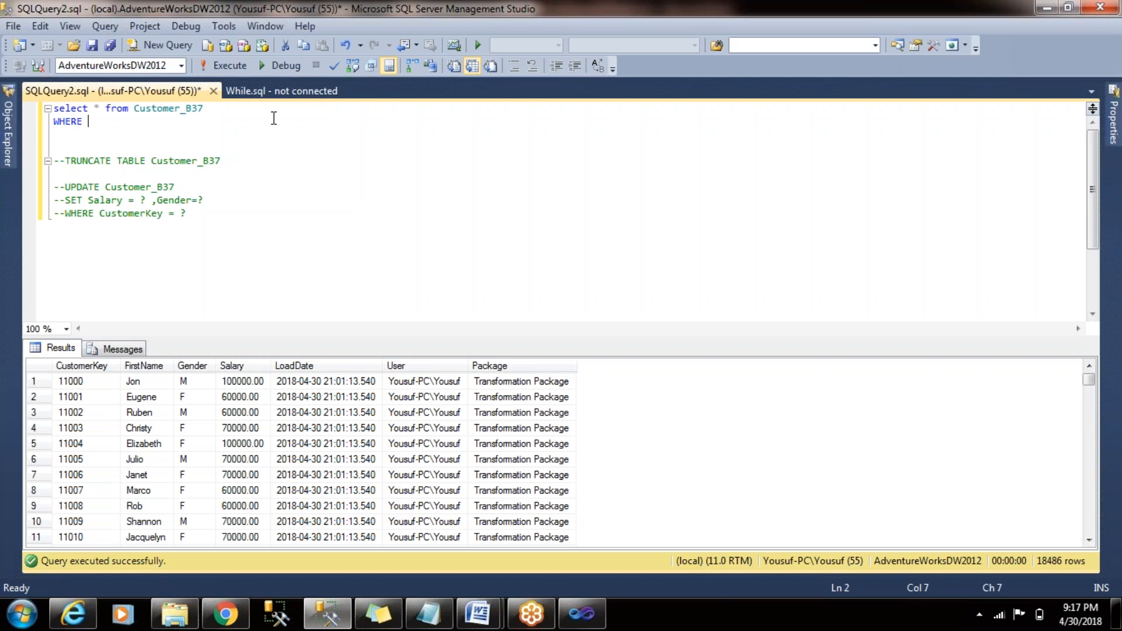
{"action": "type", "text": "FirstName"}
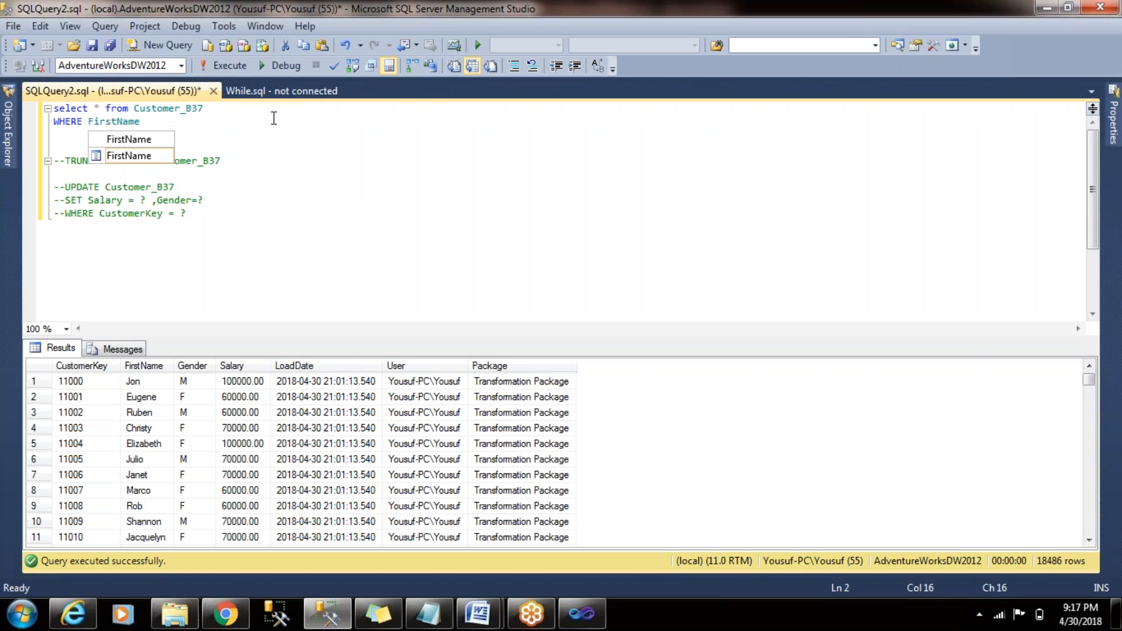
{"action": "type", "text": " like '"}
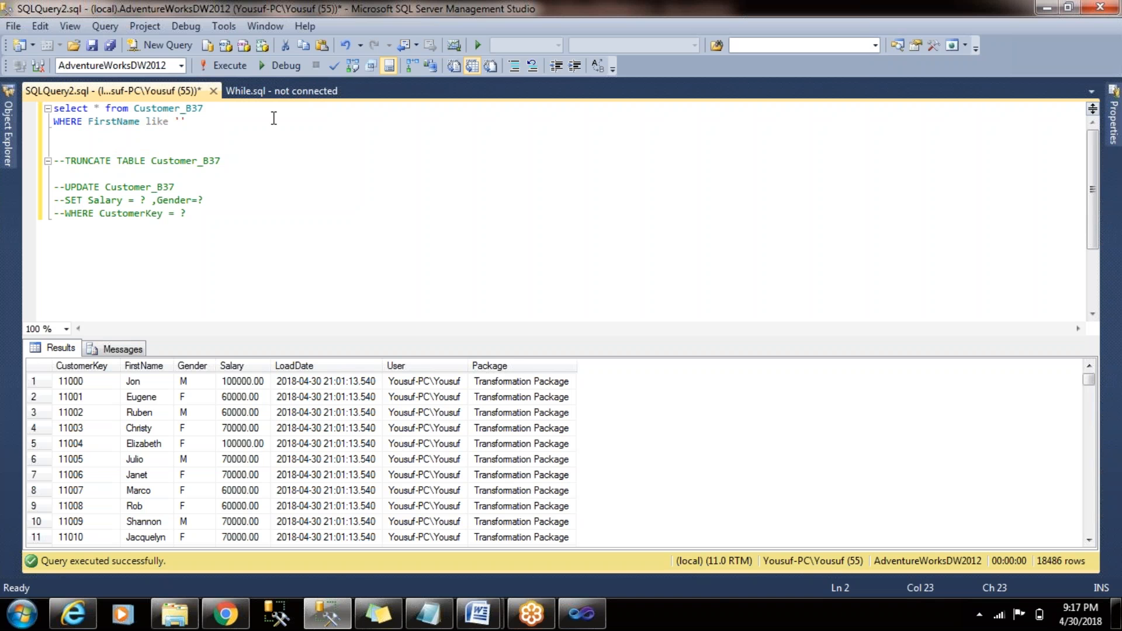
{"action": "type", "text": "New%'"}
- Execute the filtered Customer_B37 query and inspect the first returned row
{"action": "key", "text": "shift+Up"}
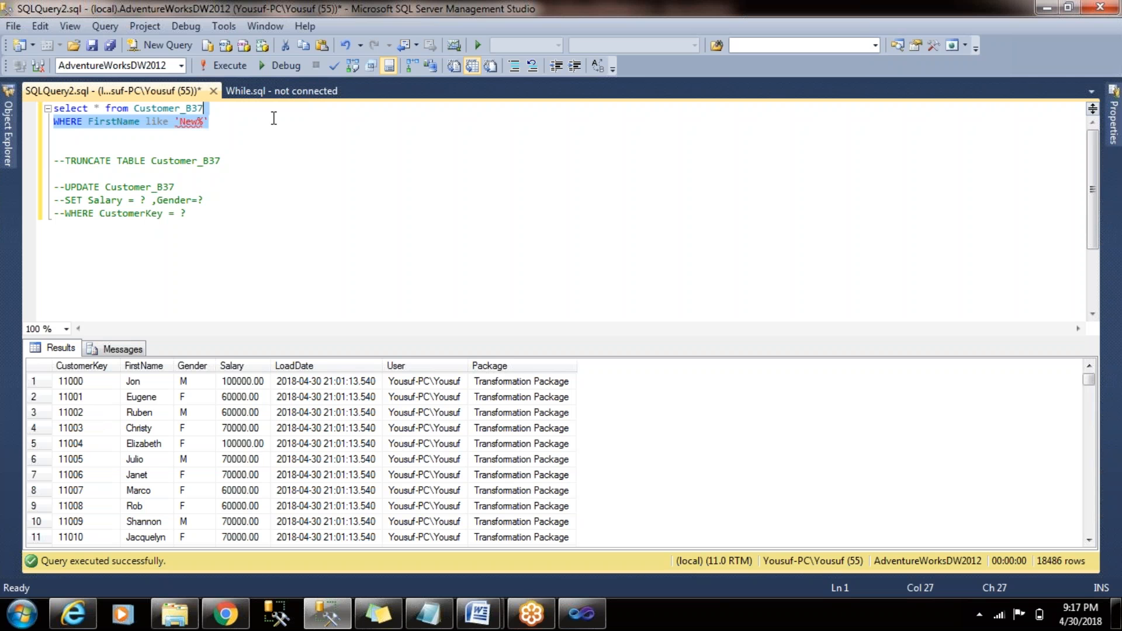
{"action": "key", "text": "shift+Home"}
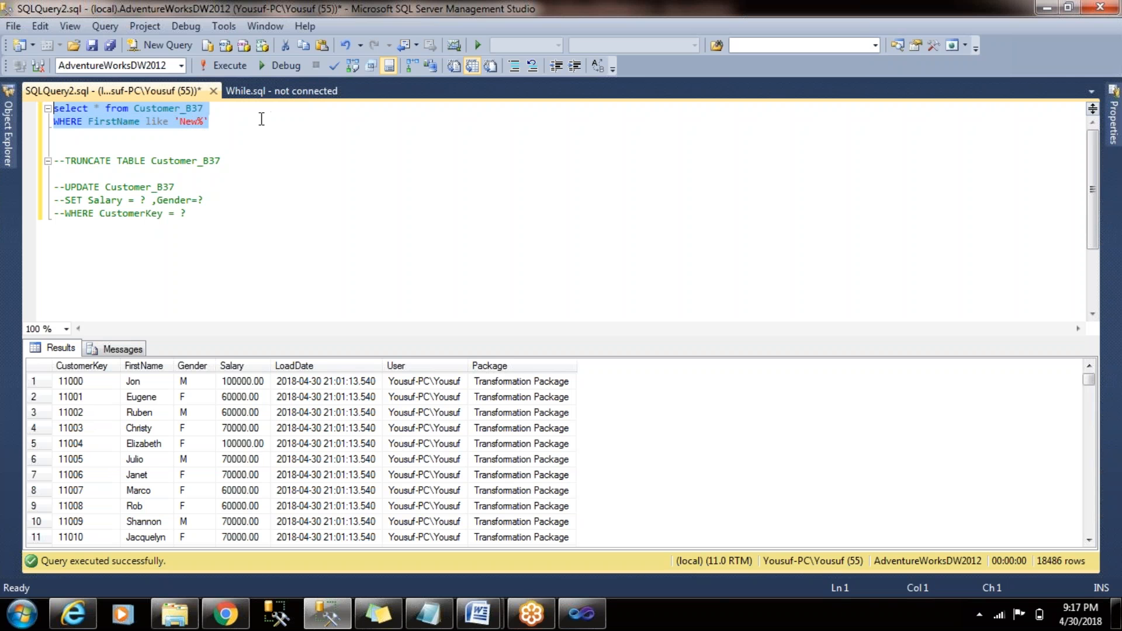
{"action": "left_click", "coordinate": [212, 67]}
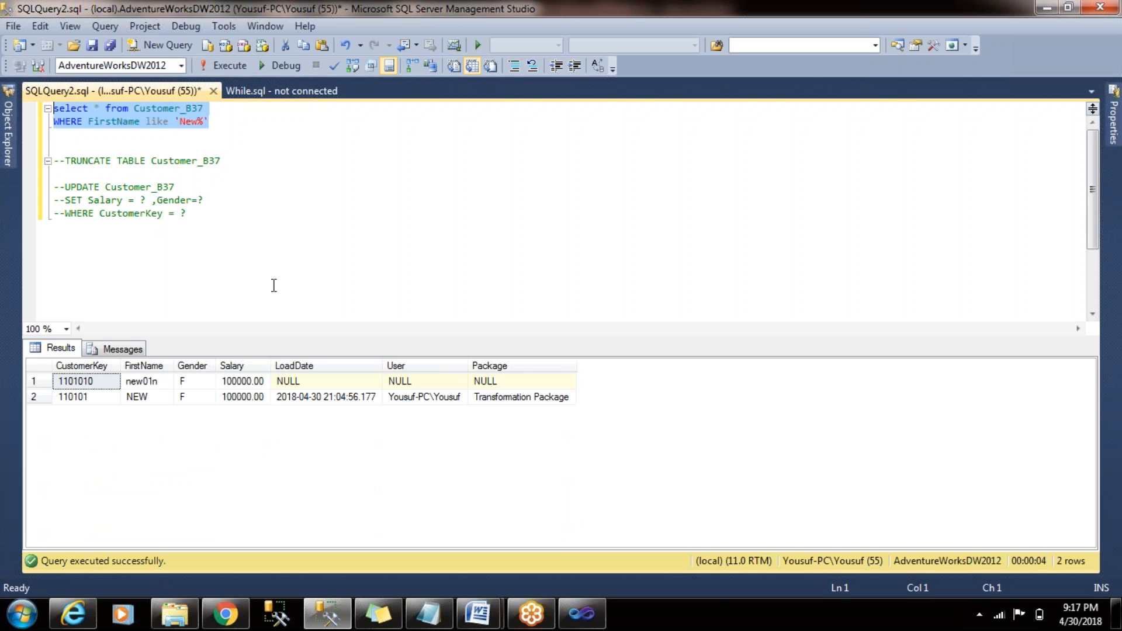
{"action": "left_click", "coordinate": [35, 381]}
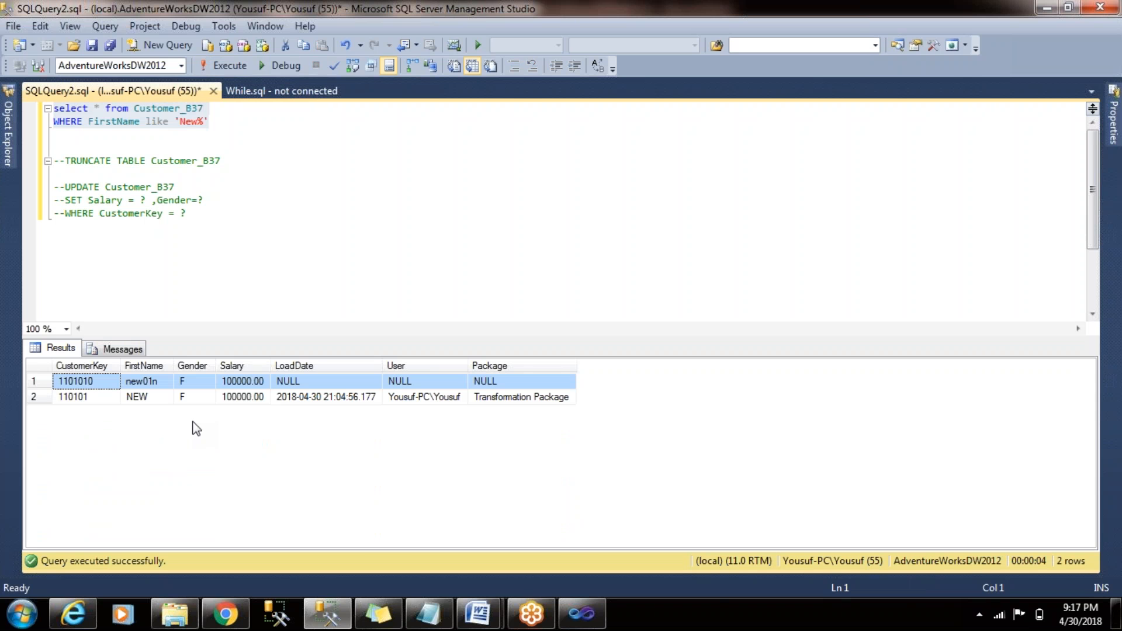
- Switch to Visual Studio, check the package execution and stop debugging
{"action": "key", "text": "alt+Tab"}
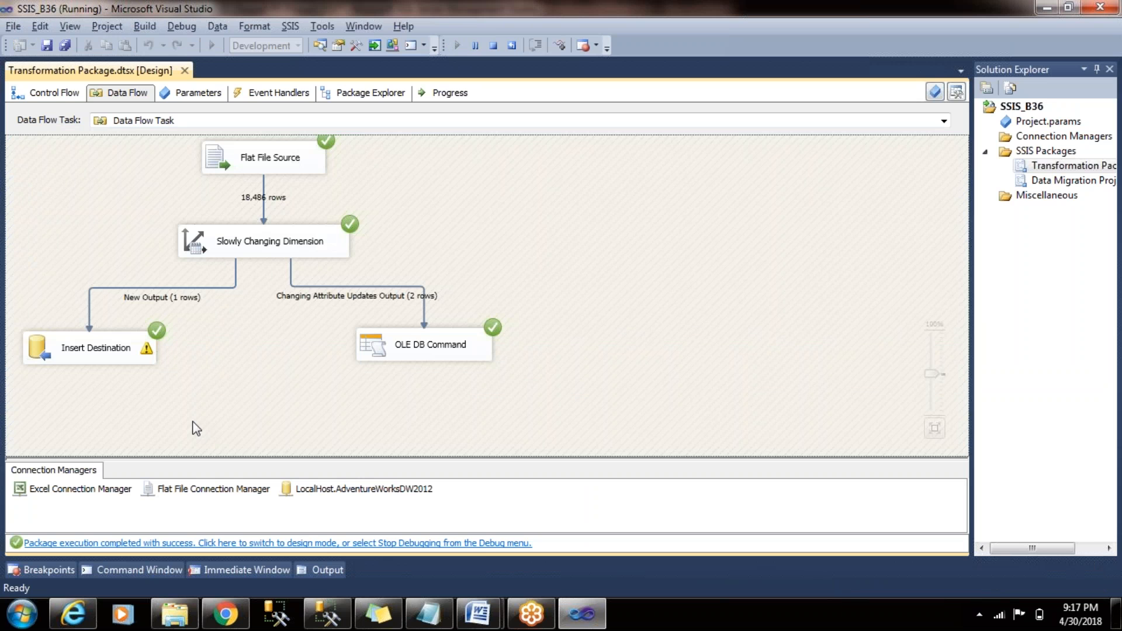
{"action": "left_click", "coordinate": [493, 45]}
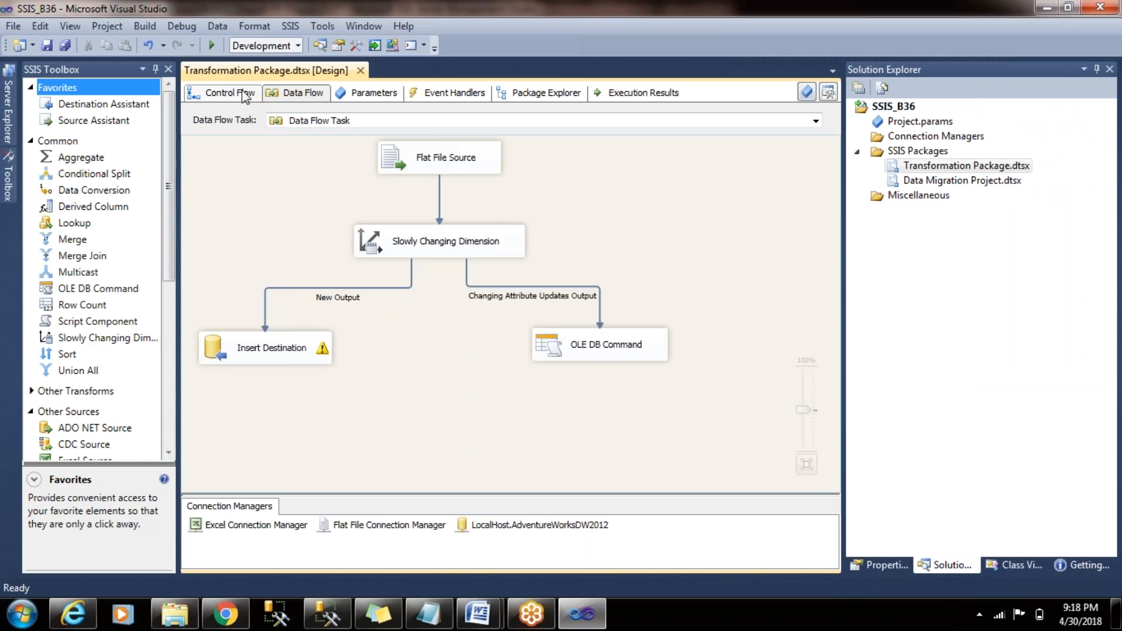
- Rename the Data Flow Task in the control flow's 1 st 05 18 container as SCD TYPE 1
{"action": "left_click", "coordinate": [243, 94]}
{"action": "left_click", "coordinate": [711, 433]}
{"action": "left_click", "coordinate": [571, 390]}
{"action": "right_click", "coordinate": [572, 395]}
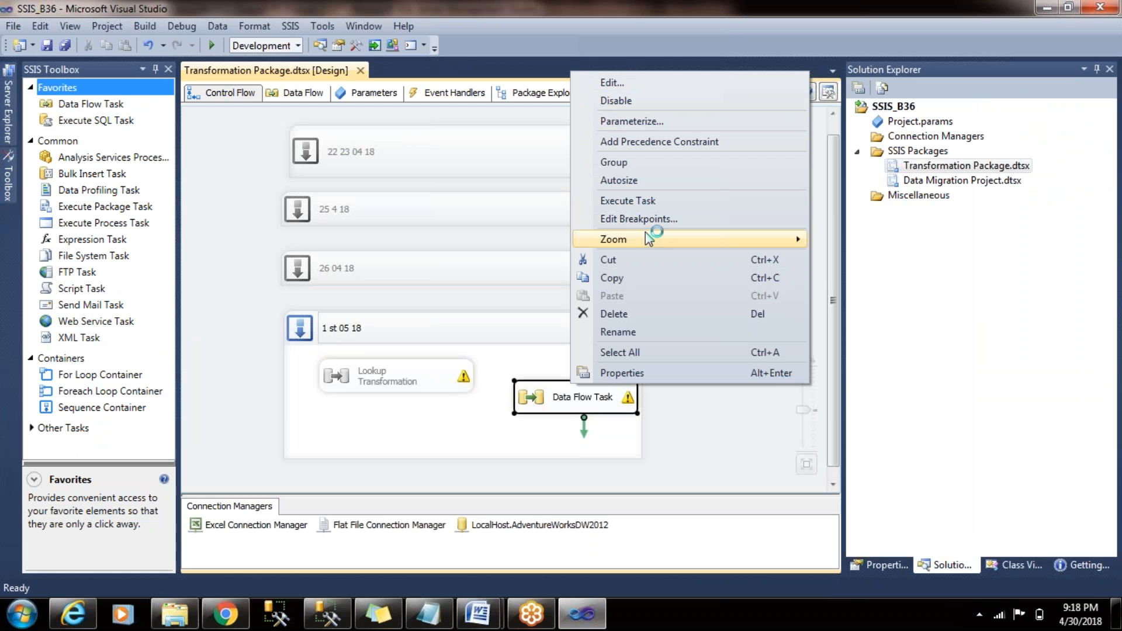
{"action": "left_click", "coordinate": [661, 332]}
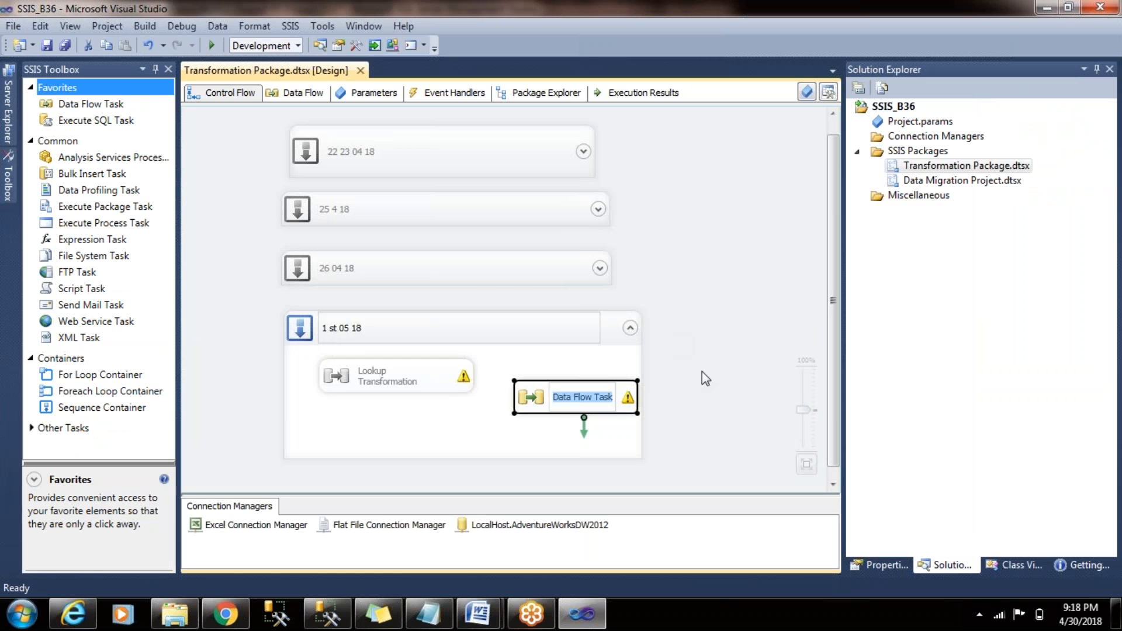
{"action": "type", "text": "SCD"}
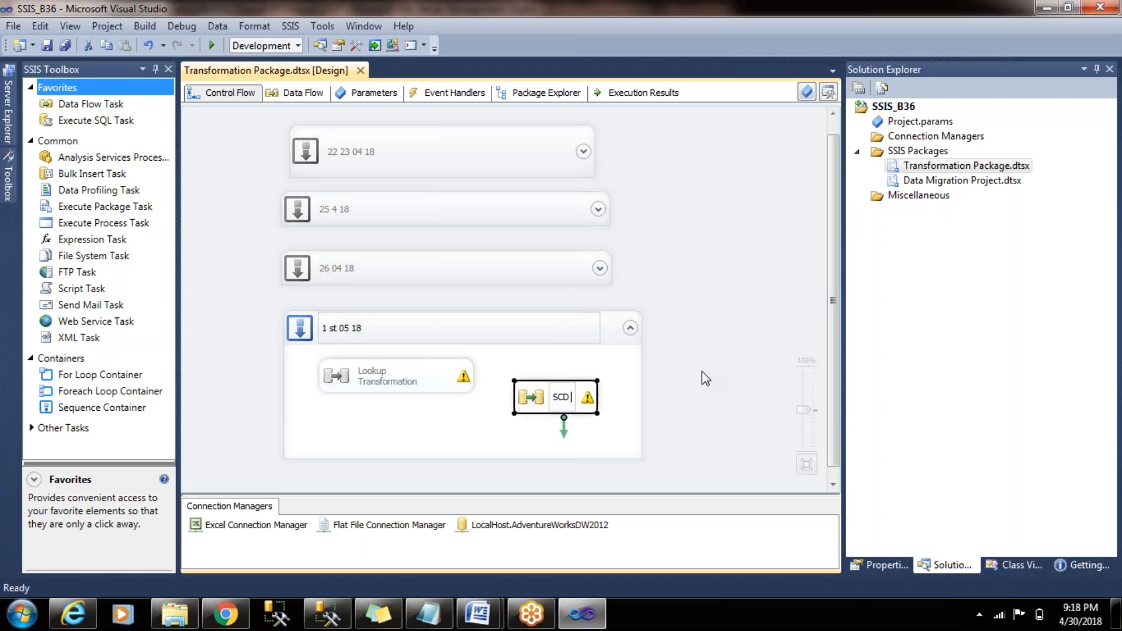
{"action": "type", "text": " TYPE 1"}
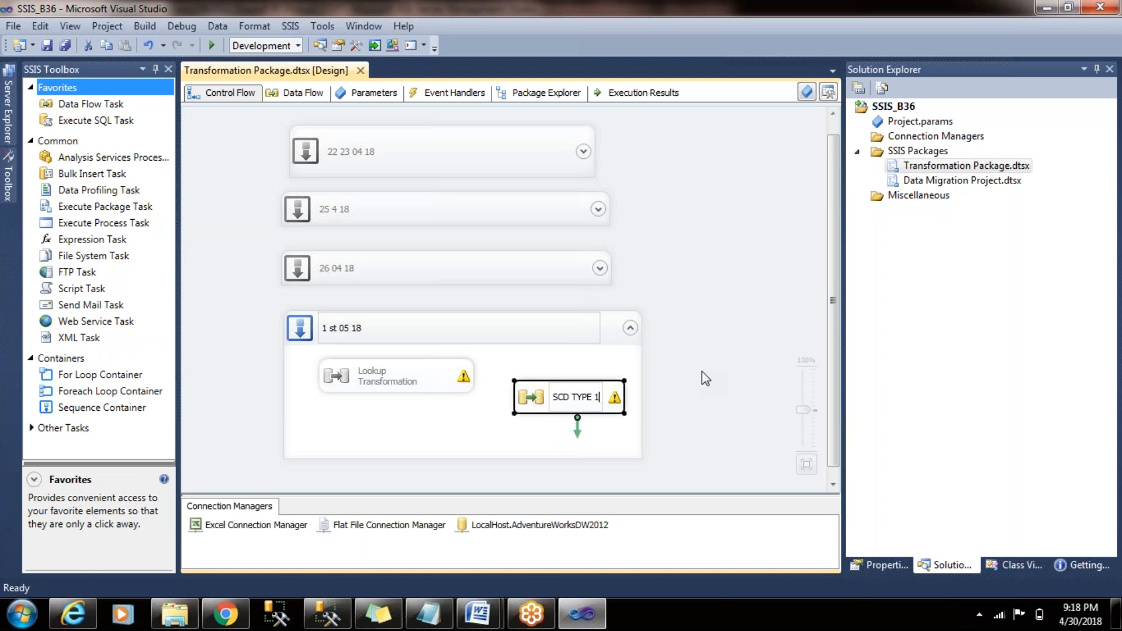
{"action": "left_click", "coordinate": [714, 291]}
- Move the SCD TYPE 1 task slightly within its container, disable it and save the package
{"action": "left_click_drag", "start_coordinate": [543, 401], "coordinate": [529, 391]}
{"action": "right_click", "coordinate": [534, 388]}
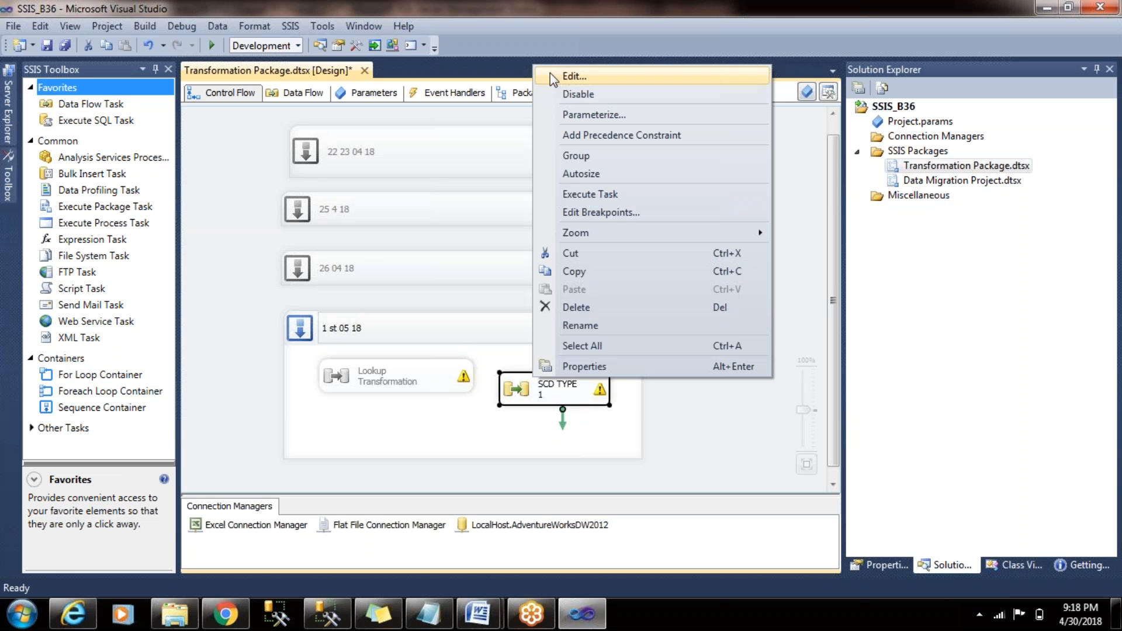
{"action": "left_click", "coordinate": [570, 95]}
{"action": "left_click", "coordinate": [732, 261]}
{"action": "key", "text": "ctrl+s"}
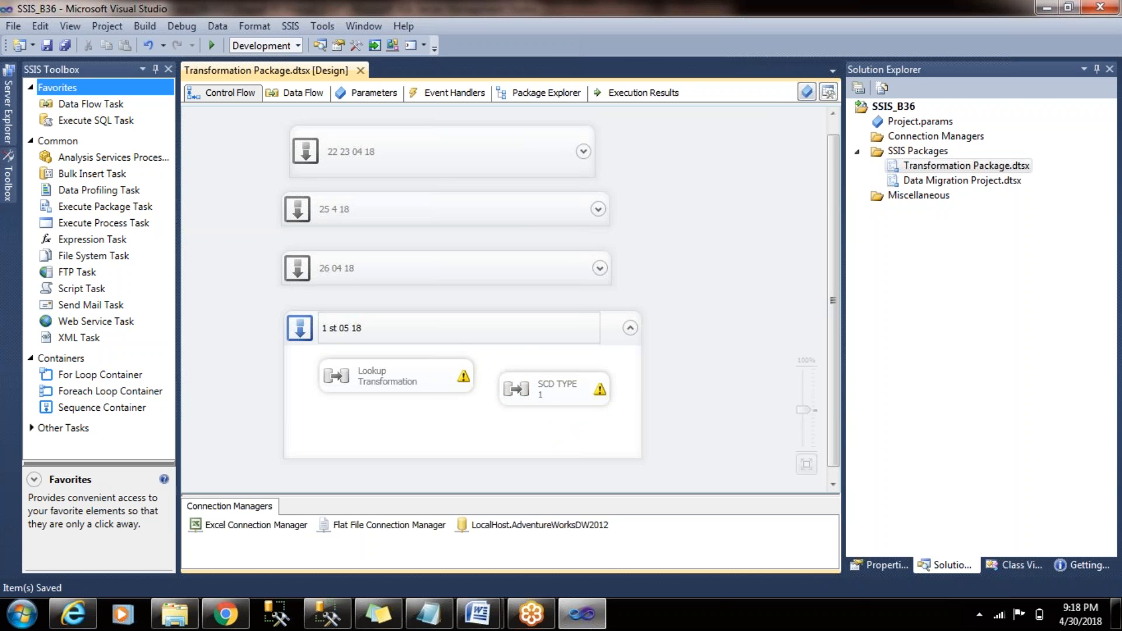
{"action": "key", "text": "alt+Tab"}
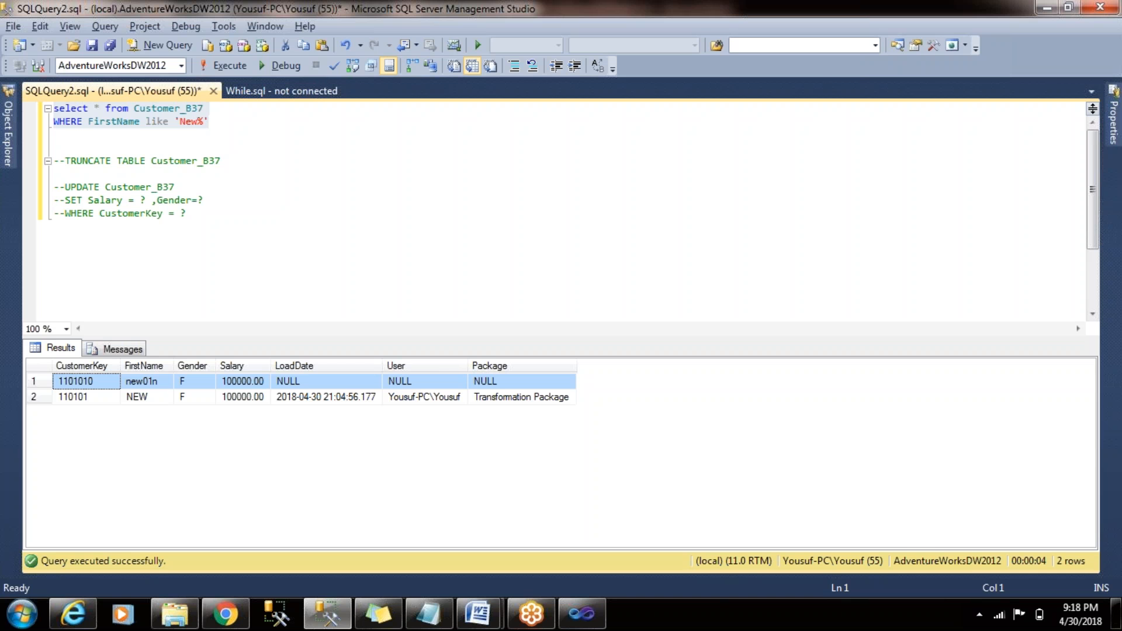
{"action": "key", "text": "alt+Tab"}
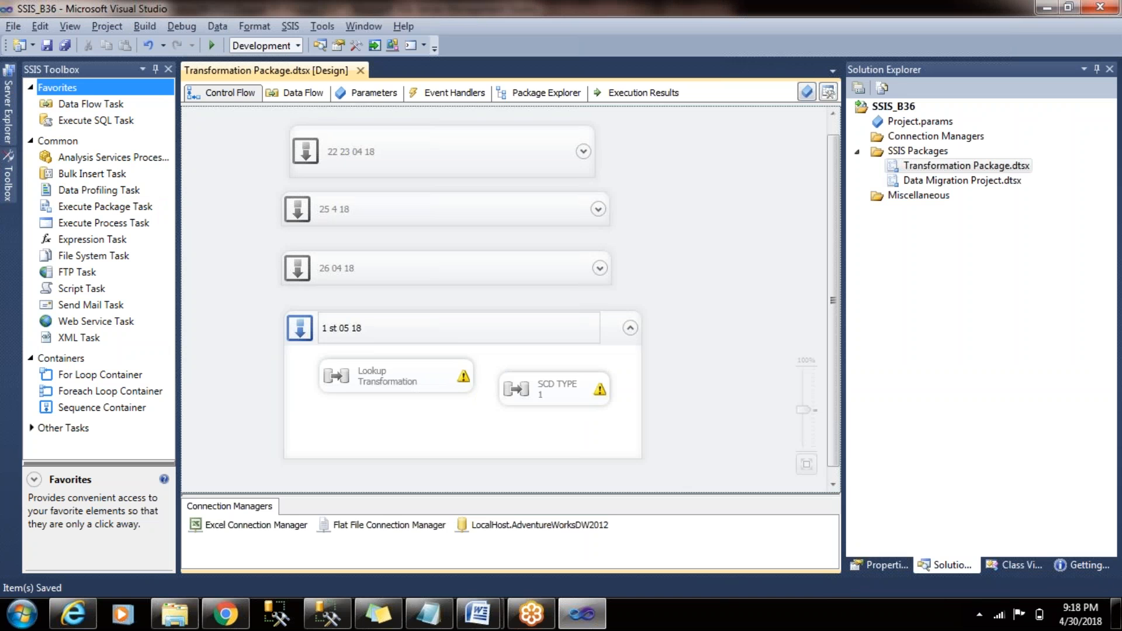